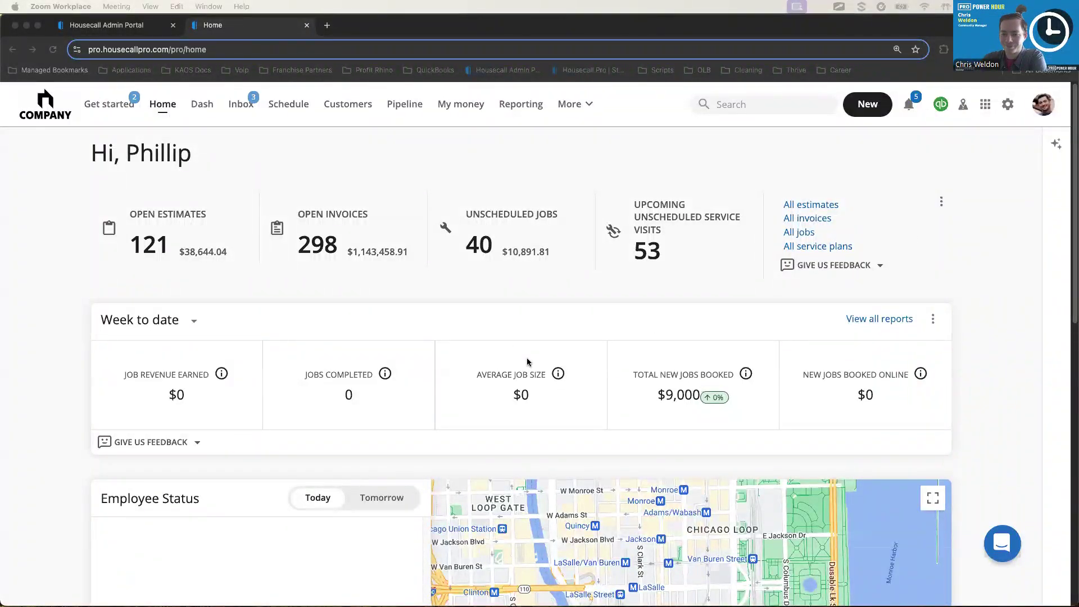
{"action": "key", "text": "ctrl+shift+Tab"}
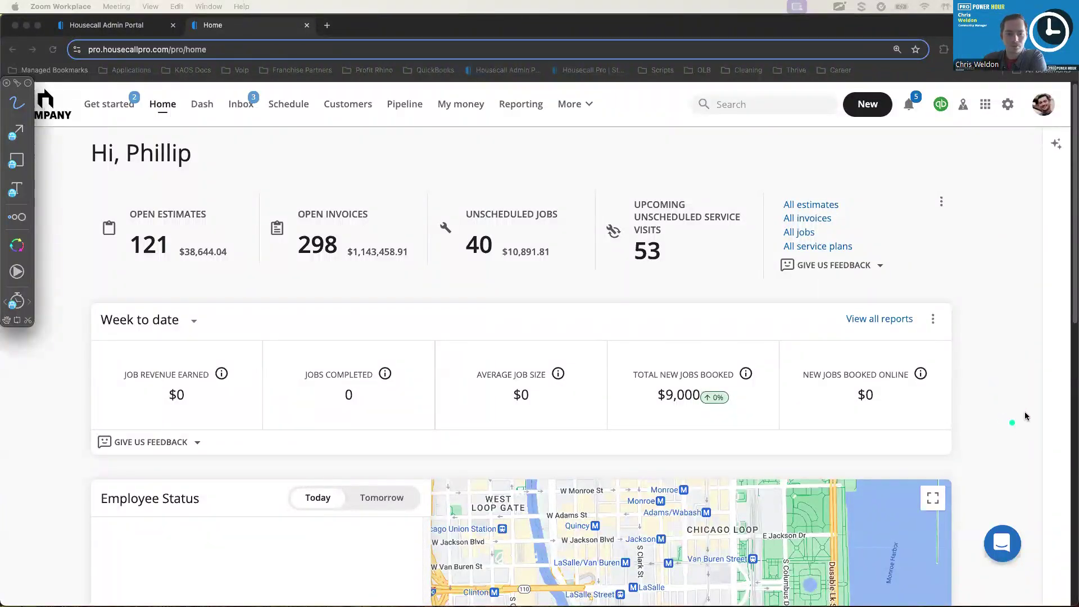
{"action": "left_click_drag", "start_coordinate": [1014, 401], "coordinate": [1009, 112]}
{"action": "key", "text": "Escape"}
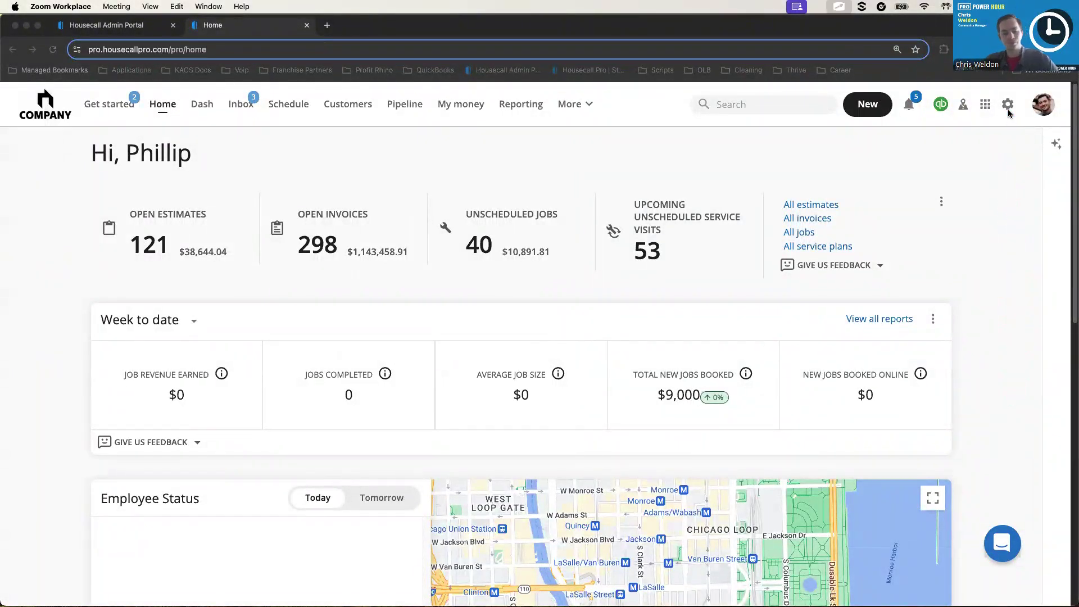
Open the Employees & permissions list in the company settings.
{"action": "left_click", "coordinate": [1008, 109]}
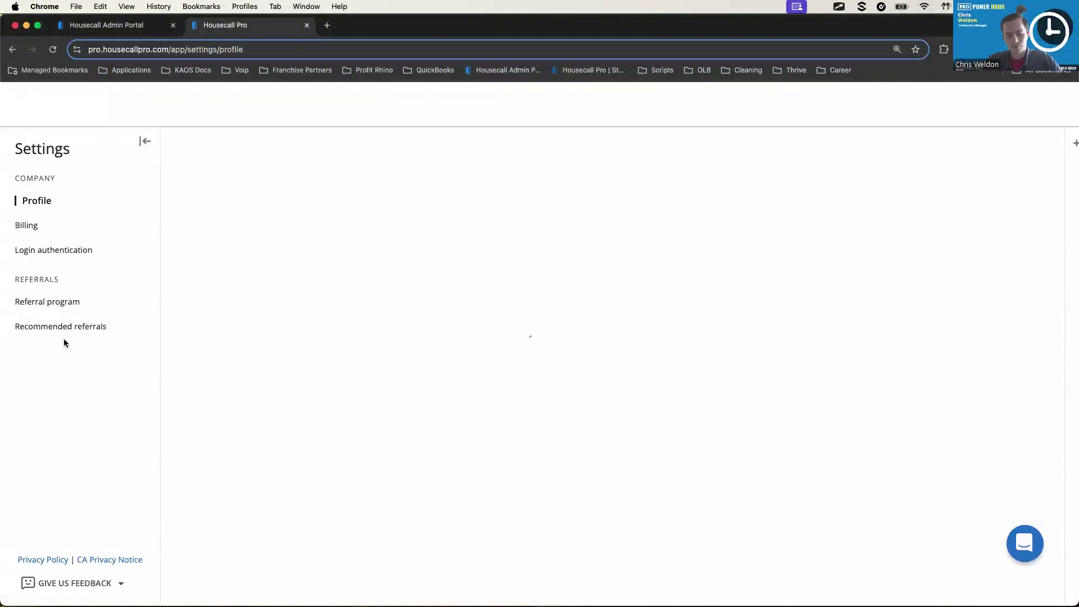
{"action": "left_click", "coordinate": [66, 277]}
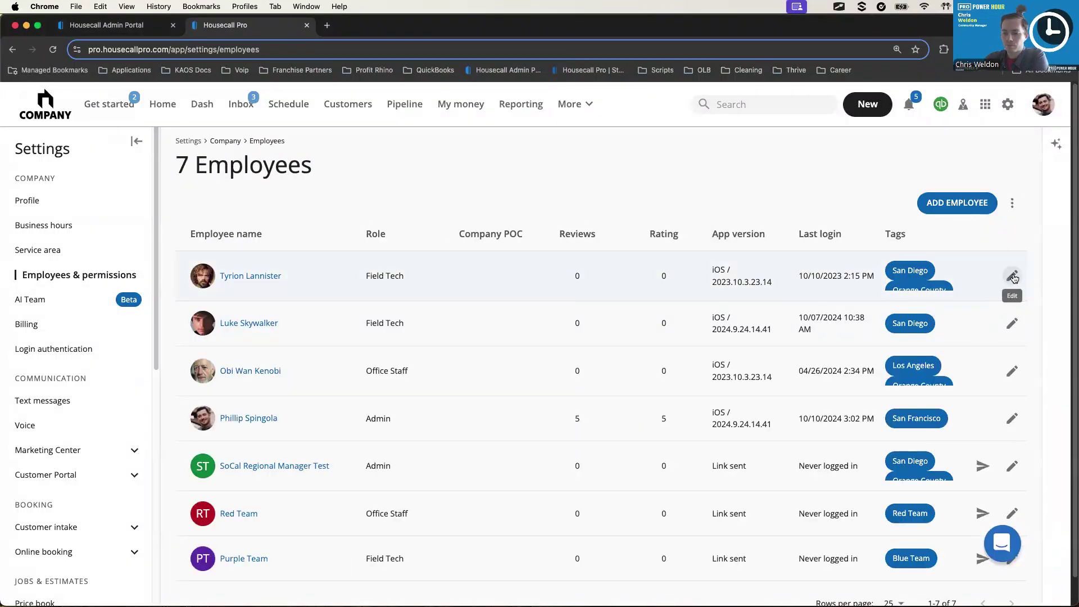
View the first listed employee's details and the blank Add Employee form, returning to the employee list without adding anyone.
{"action": "left_click", "coordinate": [1014, 278]}
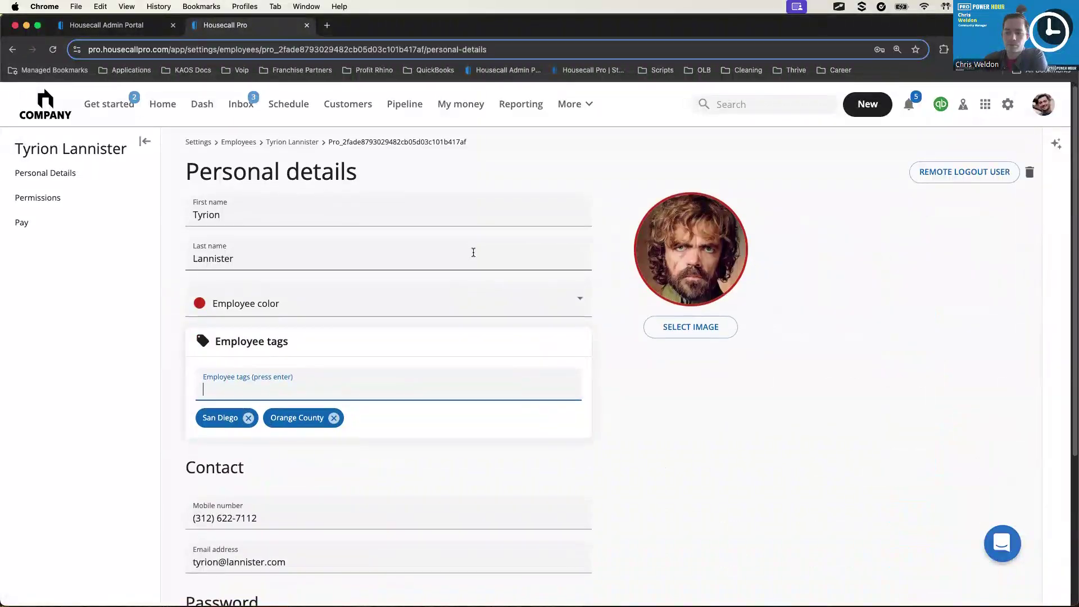
{"action": "left_click", "coordinate": [12, 49]}
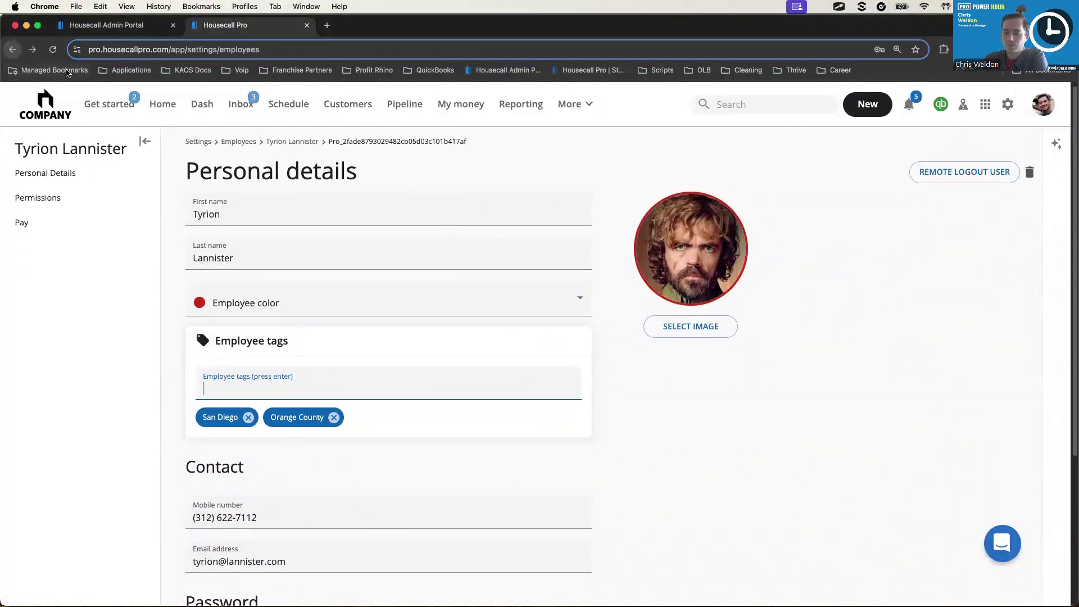
{"action": "left_click", "coordinate": [924, 206]}
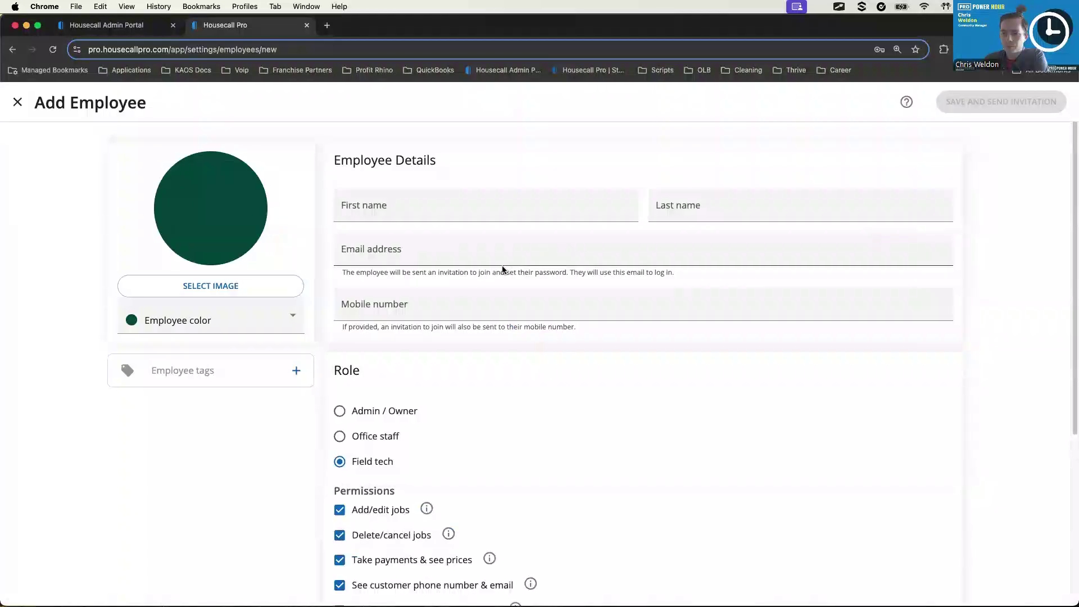
{"action": "left_click", "coordinate": [472, 306]}
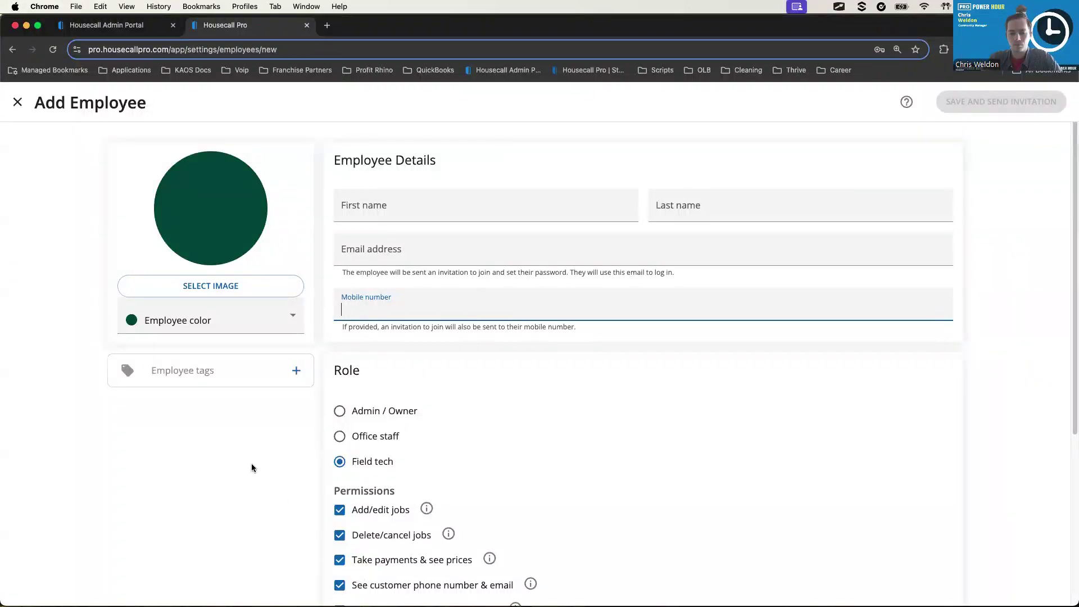
{"action": "left_click", "coordinate": [17, 102]}
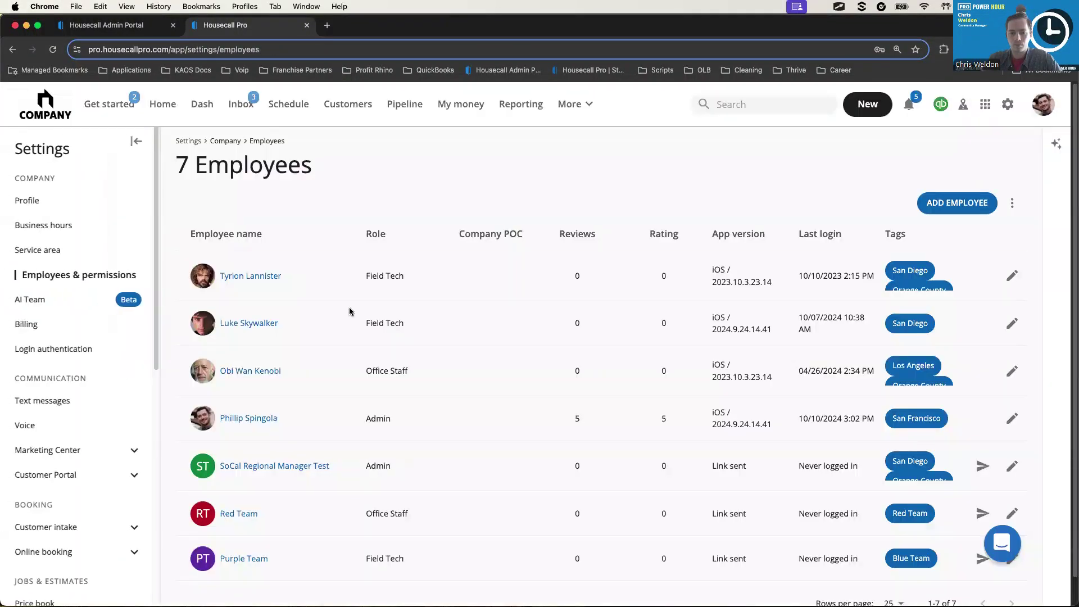
Open the first listed field tech's record for editing.
{"action": "left_click", "coordinate": [1011, 275]}
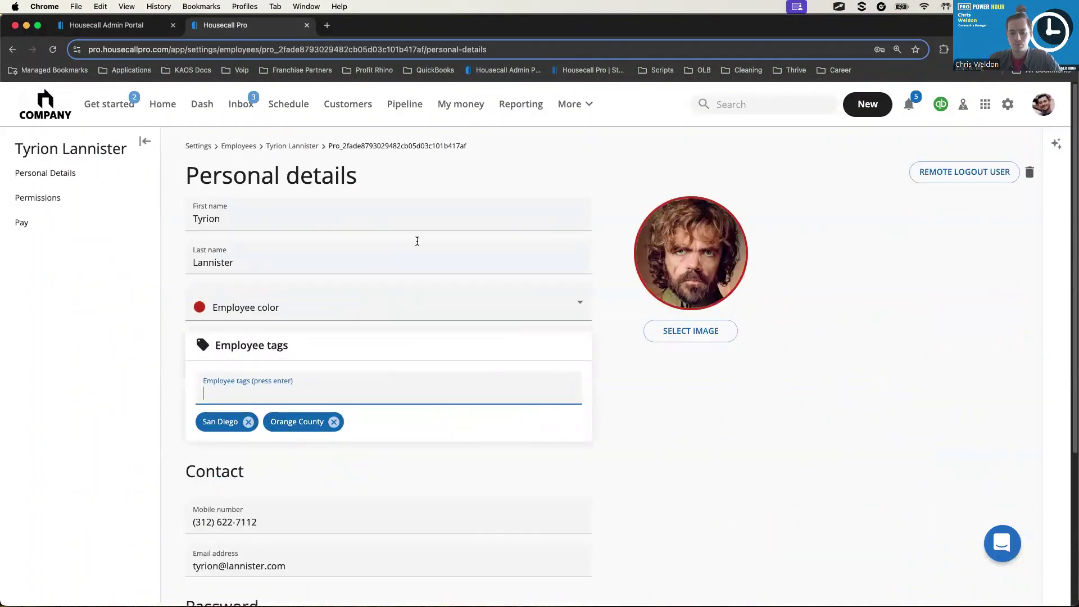
{"action": "key", "text": "super+alt+a"}
{"action": "left_click_drag", "start_coordinate": [311, 388], "coordinate": [71, 241]}
{"action": "left_click", "coordinate": [7, 83]}
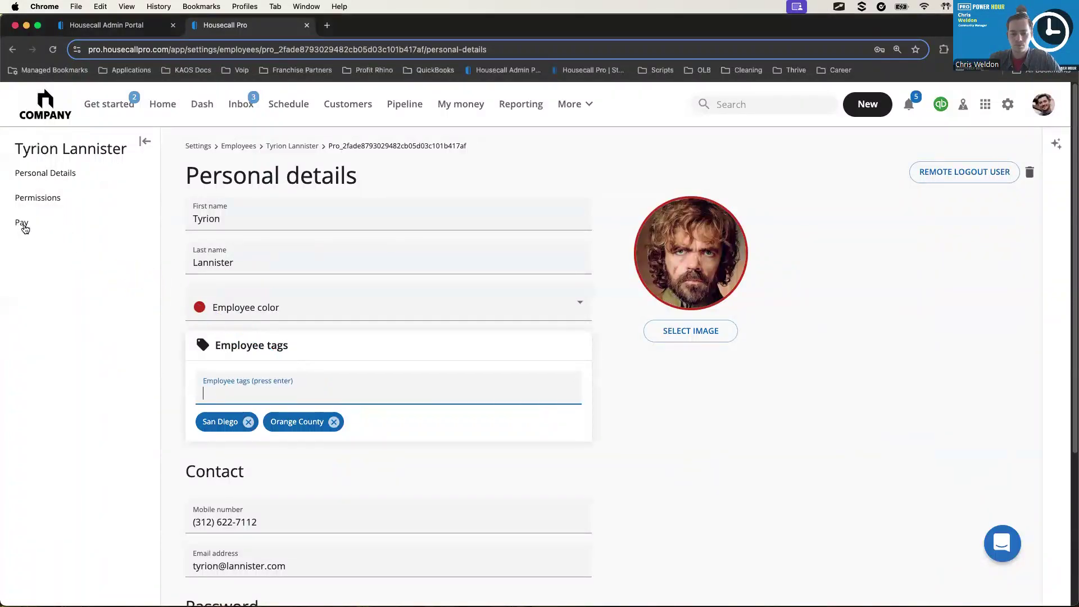
{"action": "key", "text": "super+alt+a"}
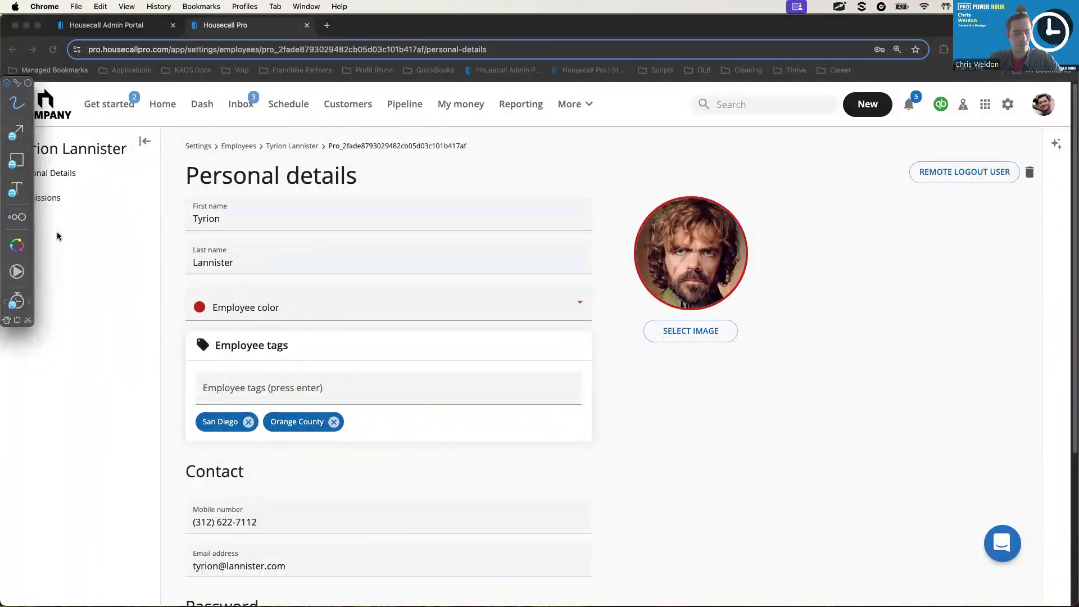
{"action": "key", "text": "super+alt+a"}
{"action": "key", "text": "s"}
{"action": "key", "text": "Escape"}
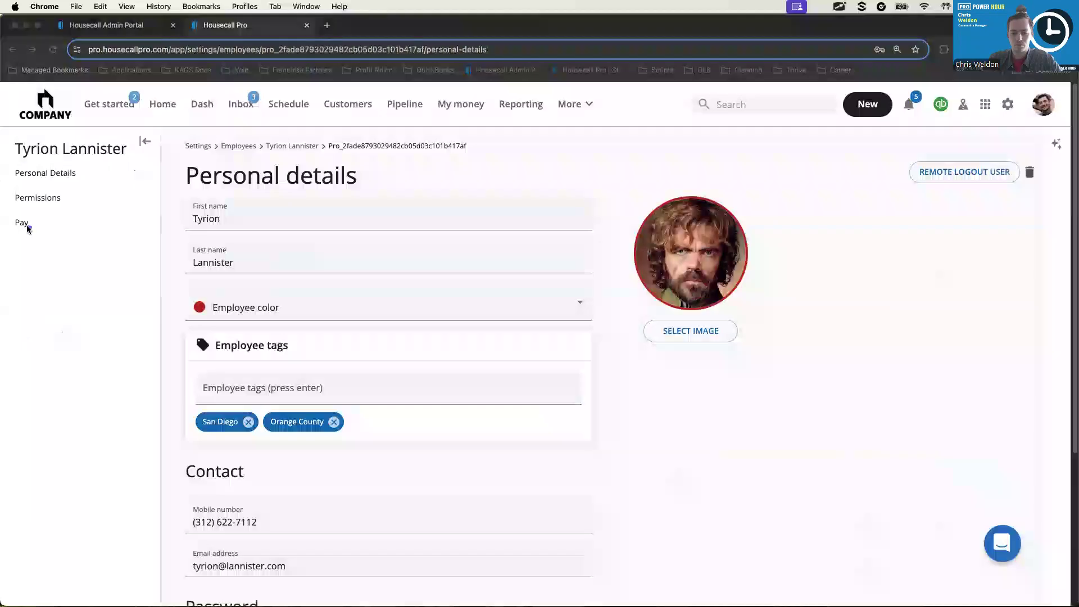
Edit the employee's pay settings and set the hourly base pay rate to $45.00.
{"action": "left_click", "coordinate": [23, 223]}
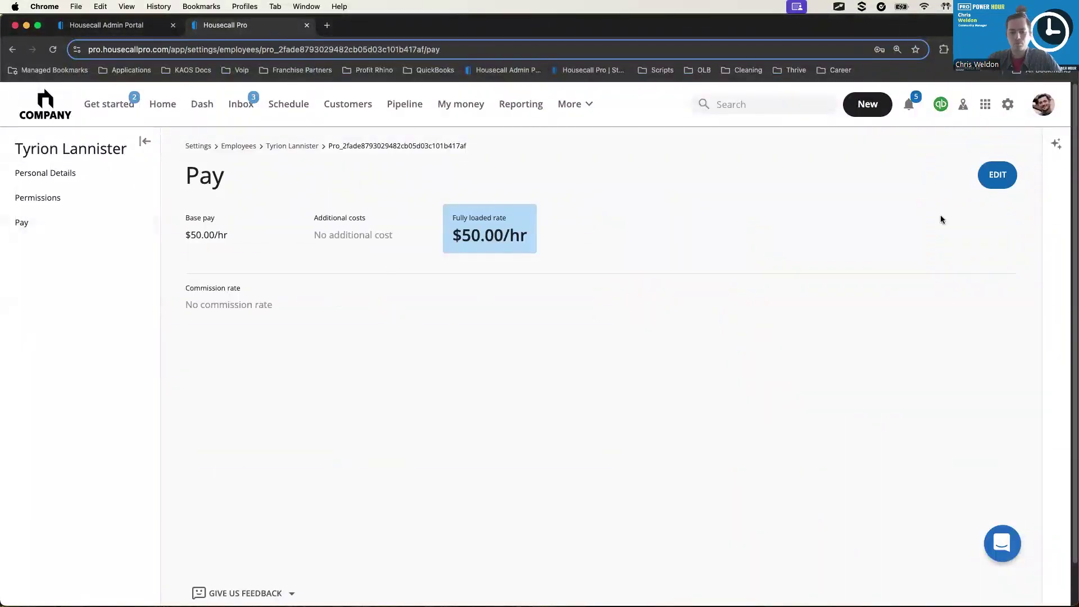
{"action": "left_click", "coordinate": [997, 175]}
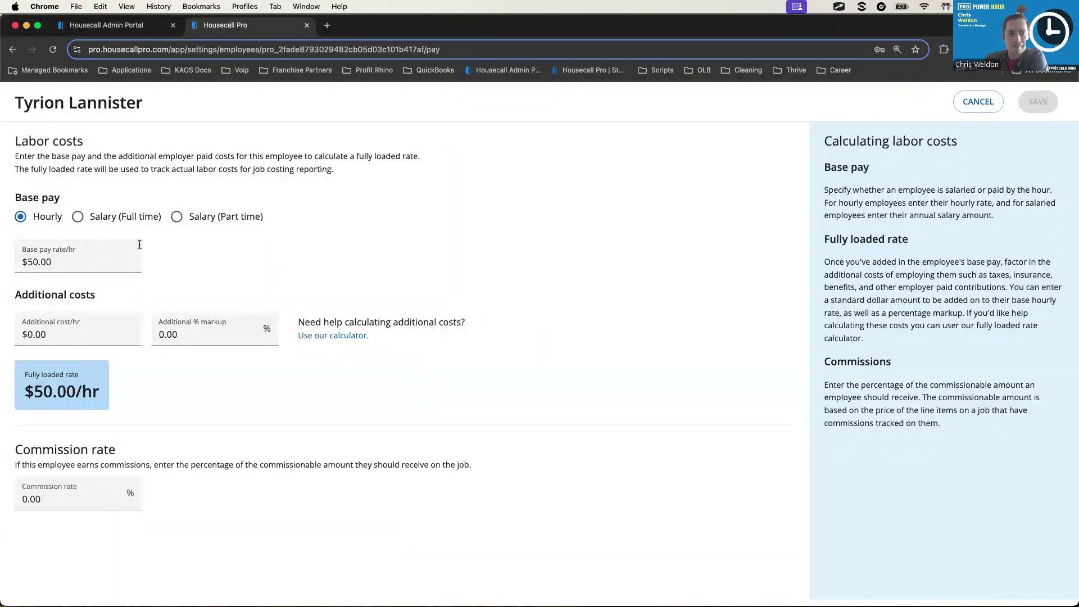
{"action": "double_click", "coordinate": [109, 256]}
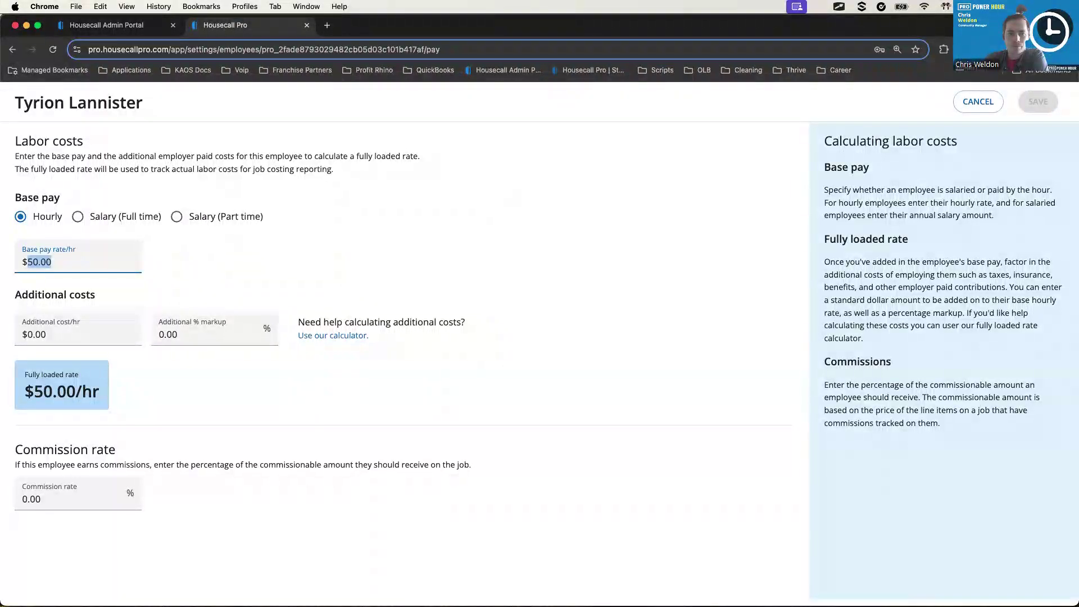
{"action": "type", "text": "45.00"}
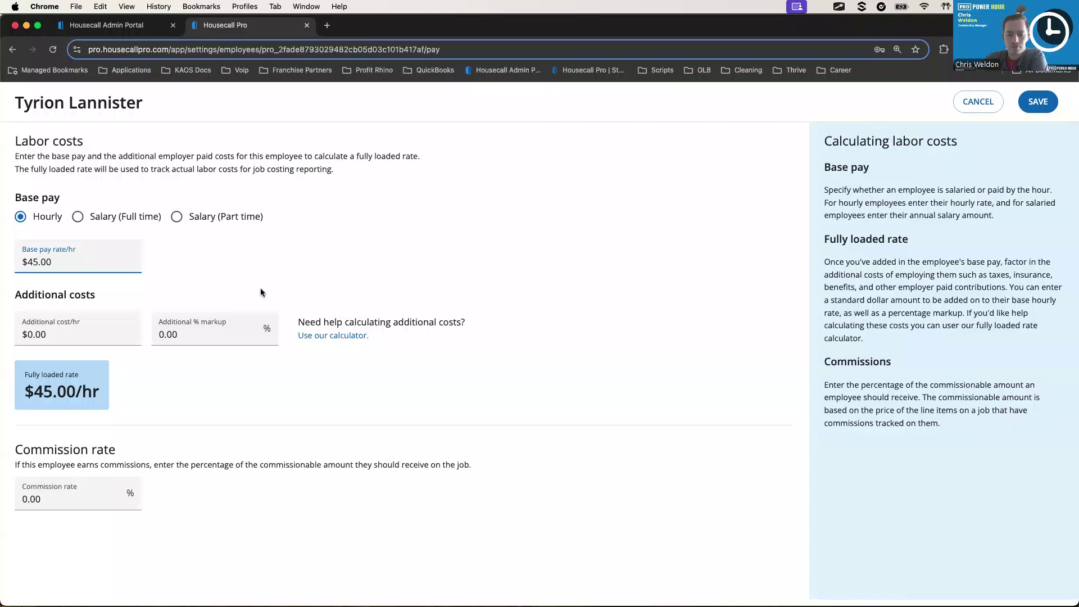
{"action": "key", "text": "ctrl+shift+d"}
{"action": "left_click_drag", "start_coordinate": [201, 276], "coordinate": [113, 310]}
{"action": "left_click_drag", "start_coordinate": [176, 287], "coordinate": [202, 310]}
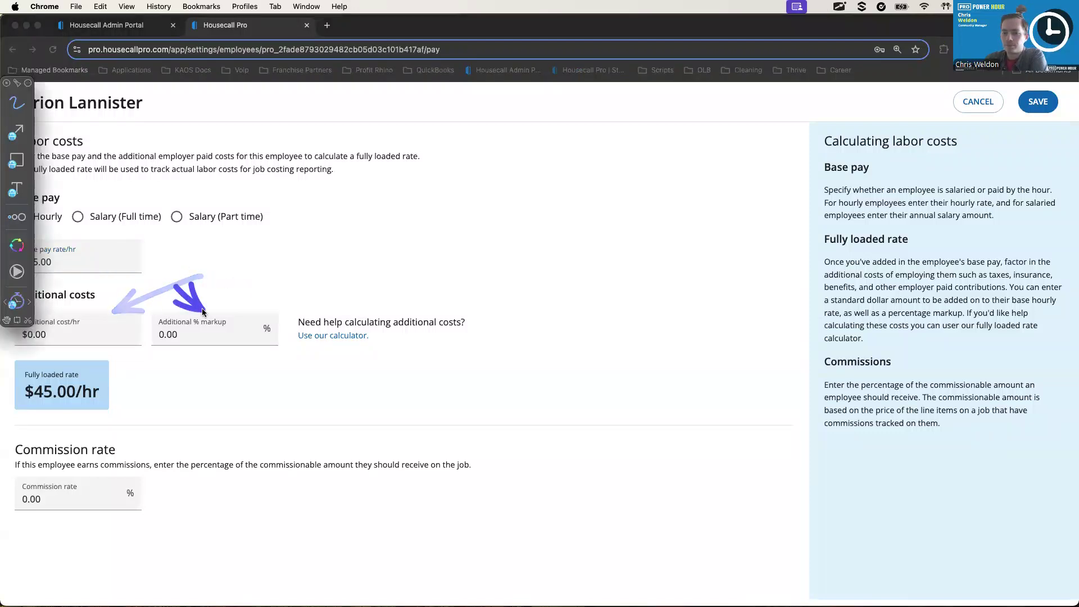
{"action": "key", "text": "ctrl+shift+d"}
{"action": "left_click", "coordinate": [115, 333]}
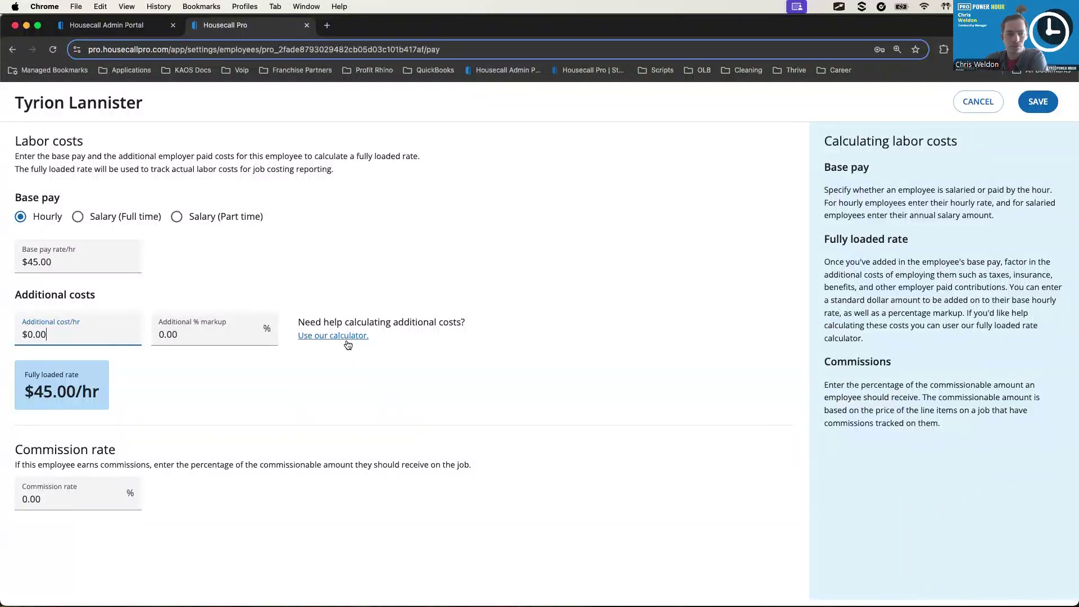
{"action": "key", "text": "alt+Tab"}
{"action": "key", "text": "f"}
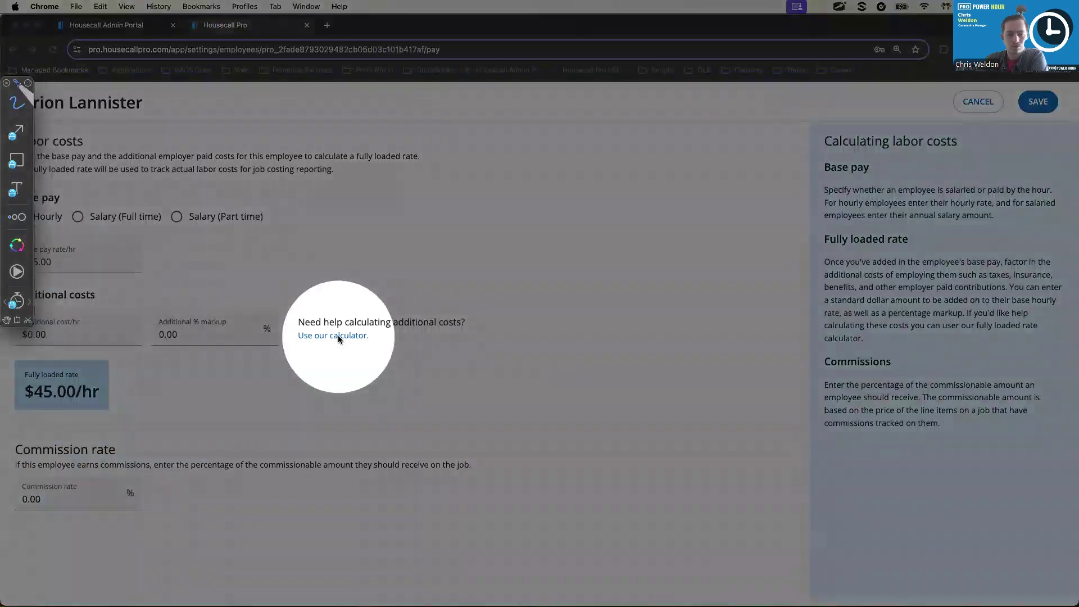
{"action": "key", "text": "Escape"}
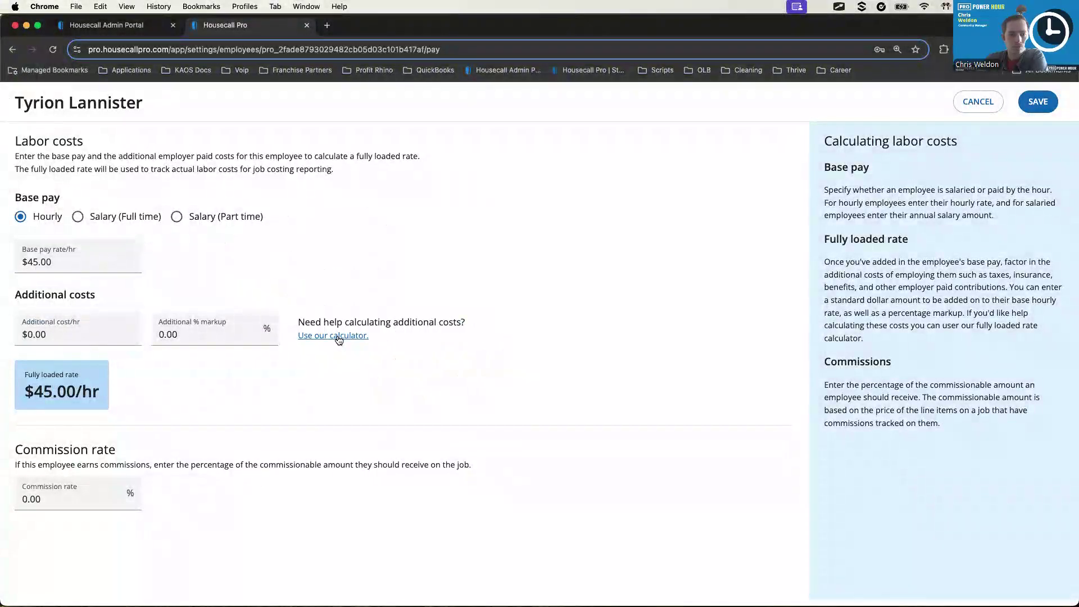
Start the fully loaded rate calculator and enter $100 for both the employee's net earnings and gross earnings.
{"action": "left_click", "coordinate": [338, 335]}
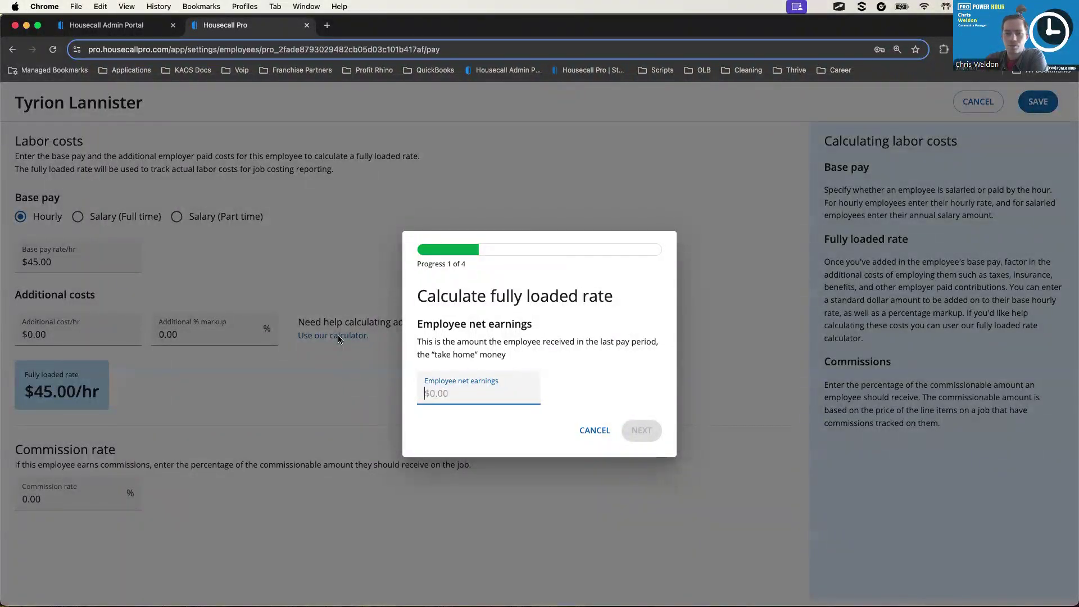
{"action": "type", "text": "100"}
{"action": "left_click", "coordinate": [649, 426]}
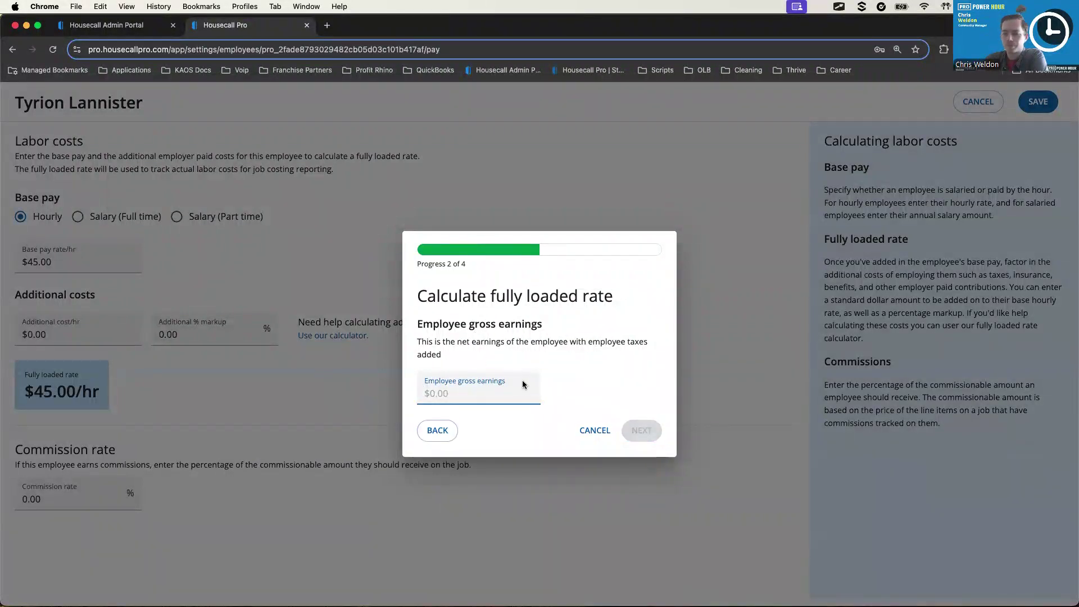
{"action": "type", "text": "100"}
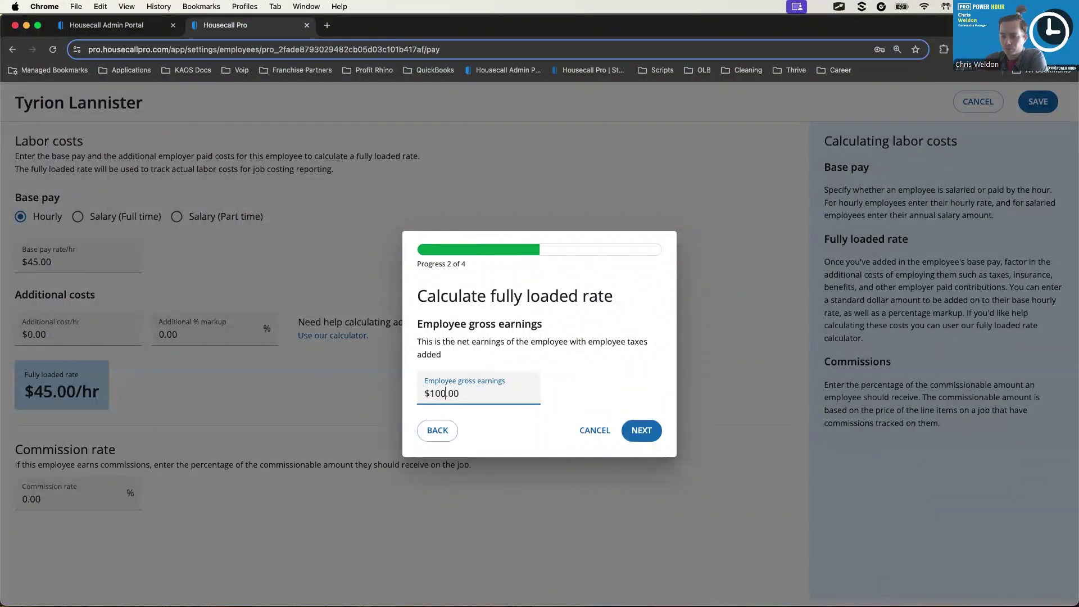
{"action": "left_click", "coordinate": [643, 433]}
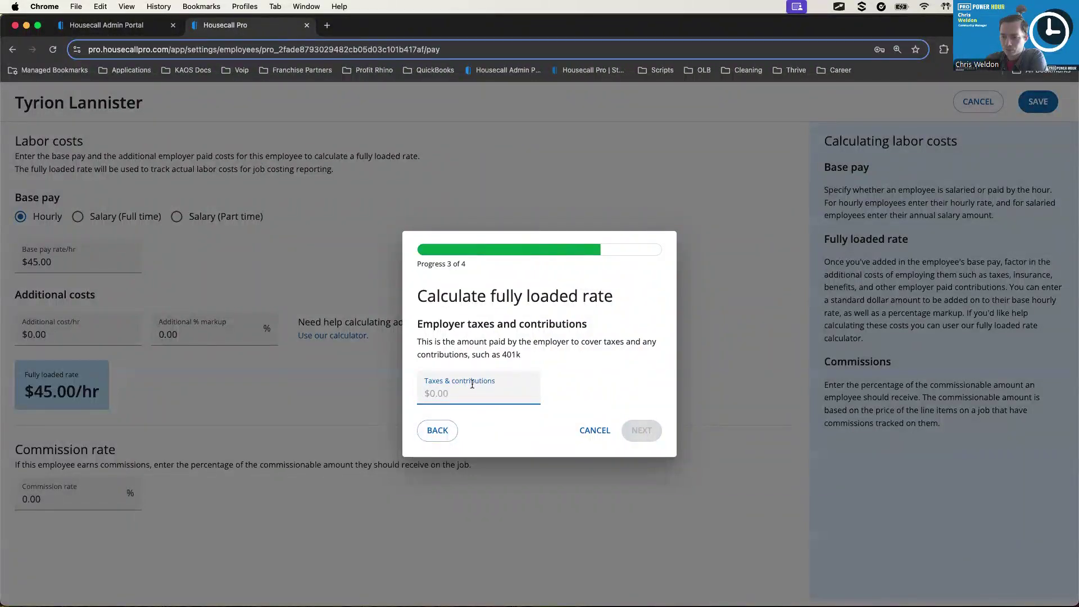
Enter $100 for employer taxes and contributions and $100 for overhead, and calculate the fully loaded rate.
{"action": "type", "text": "100"}
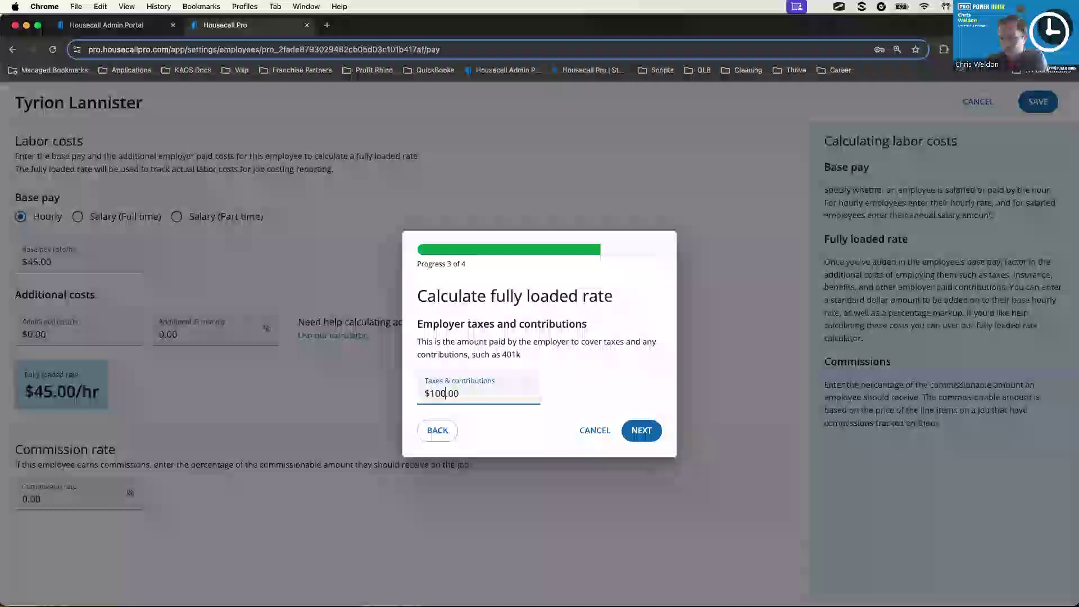
{"action": "left_click", "coordinate": [641, 430]}
{"action": "left_click", "coordinate": [490, 413]}
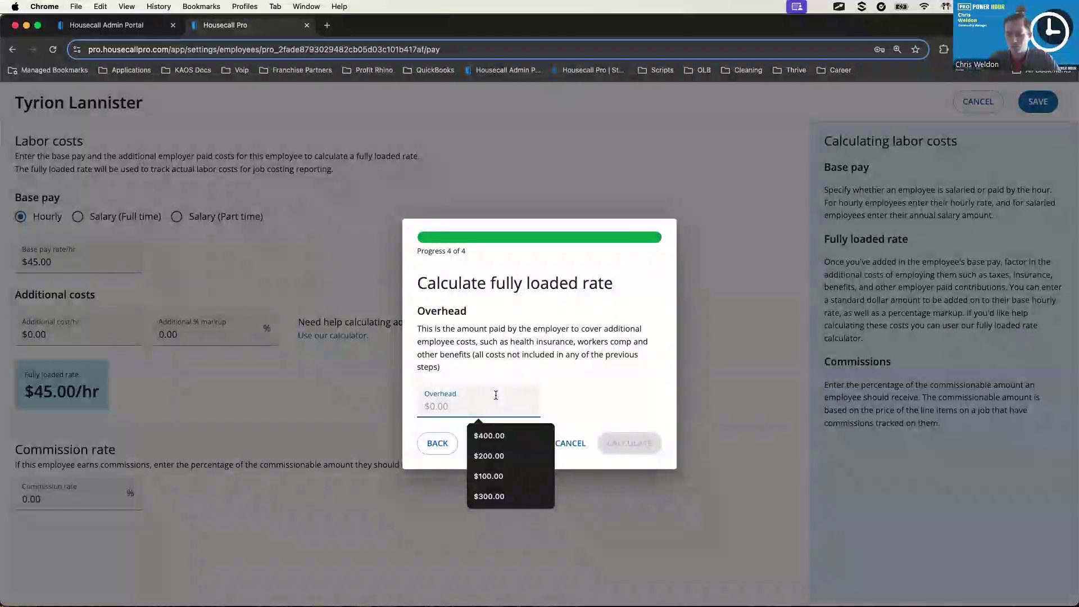
{"action": "type", "text": "100"}
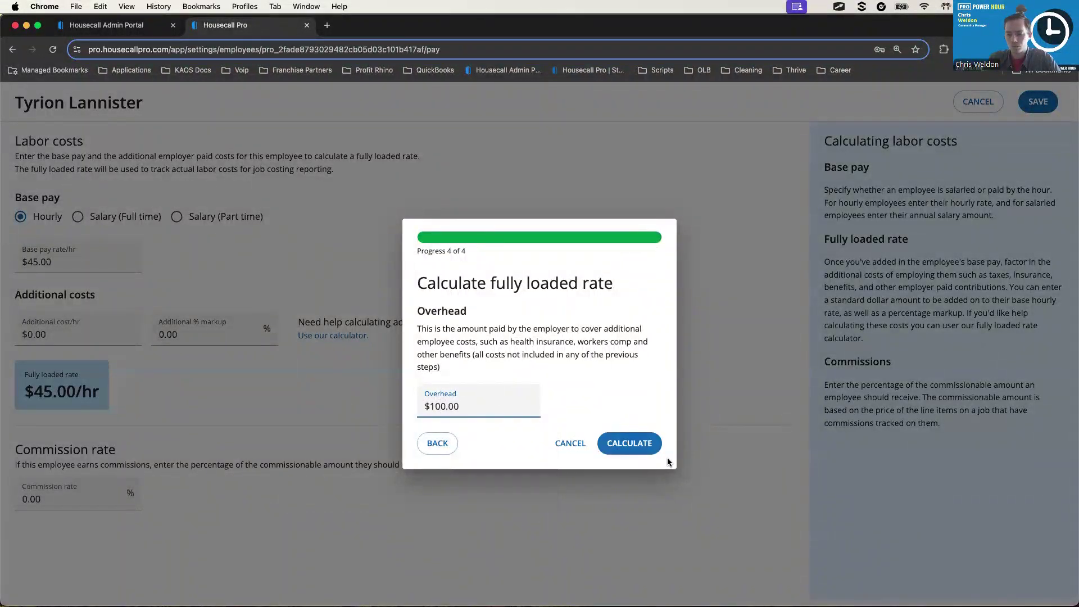
{"action": "left_click", "coordinate": [660, 447]}
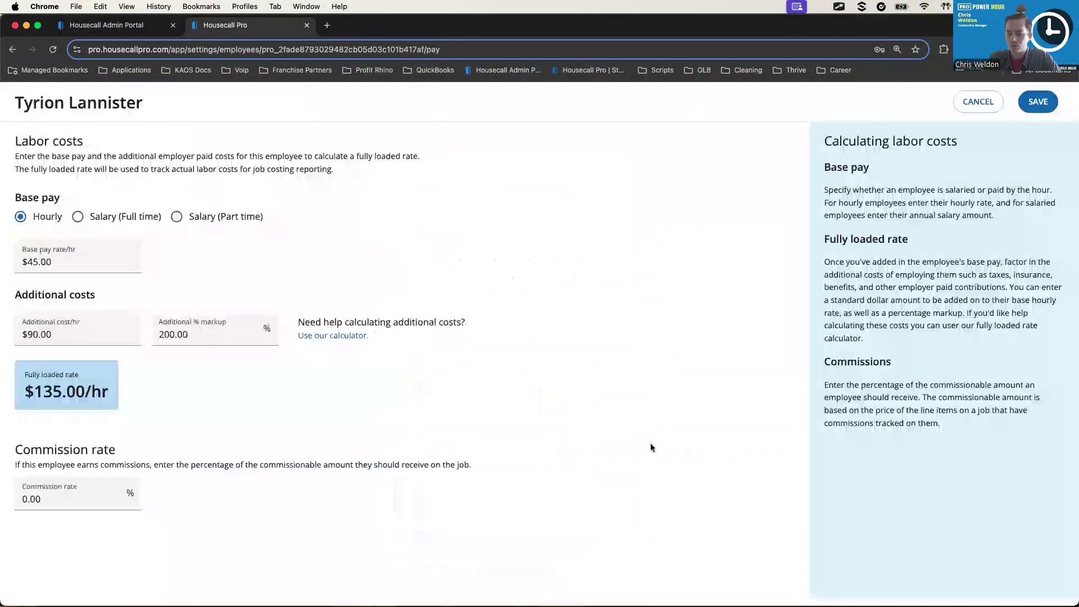
{"action": "key", "text": "alt+Tab"}
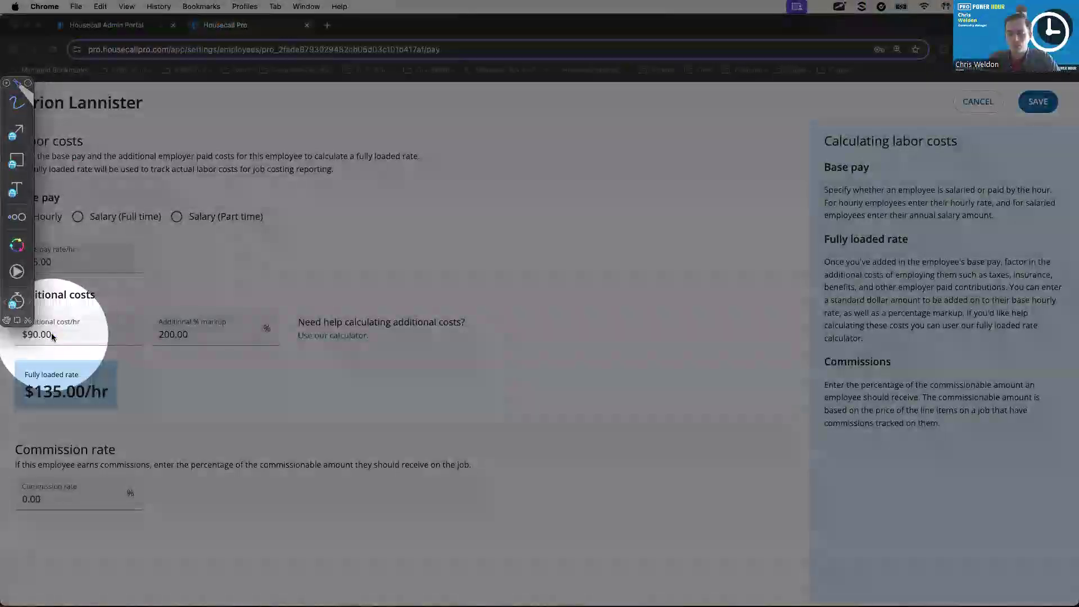
{"action": "left_click", "coordinate": [52, 335]}
{"action": "mouse_move", "coordinate": [118, 357]}
{"action": "left_mouse_down"}
{"action": "mouse_move", "coordinate": [13, 376]}
{"action": "mouse_move", "coordinate": [87, 430]}
{"action": "mouse_move", "coordinate": [124, 369]}
{"action": "left_mouse_up"}
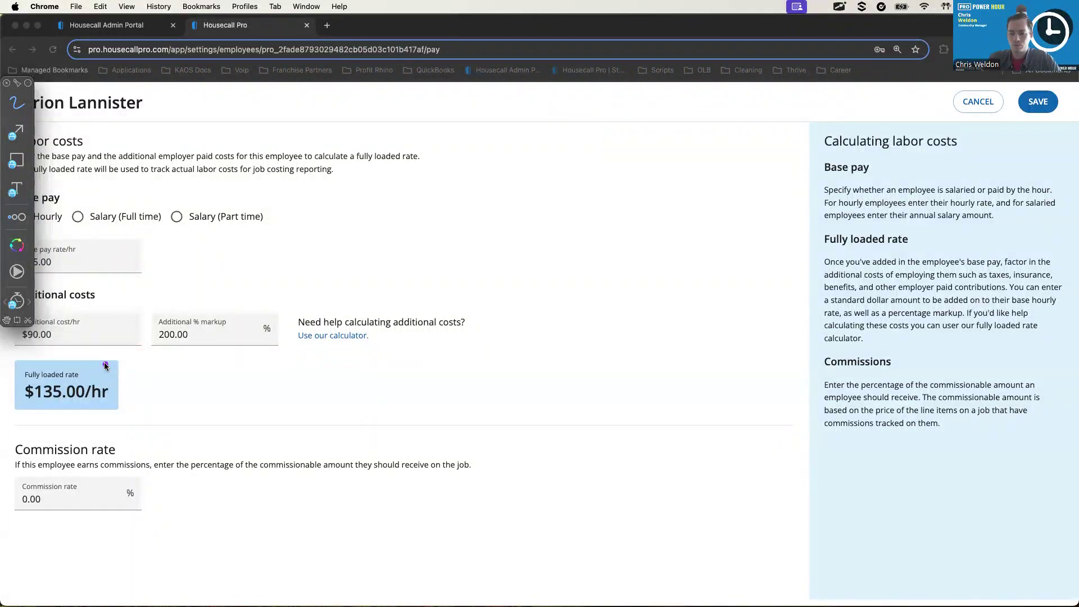
{"action": "left_click", "coordinate": [14, 94]}
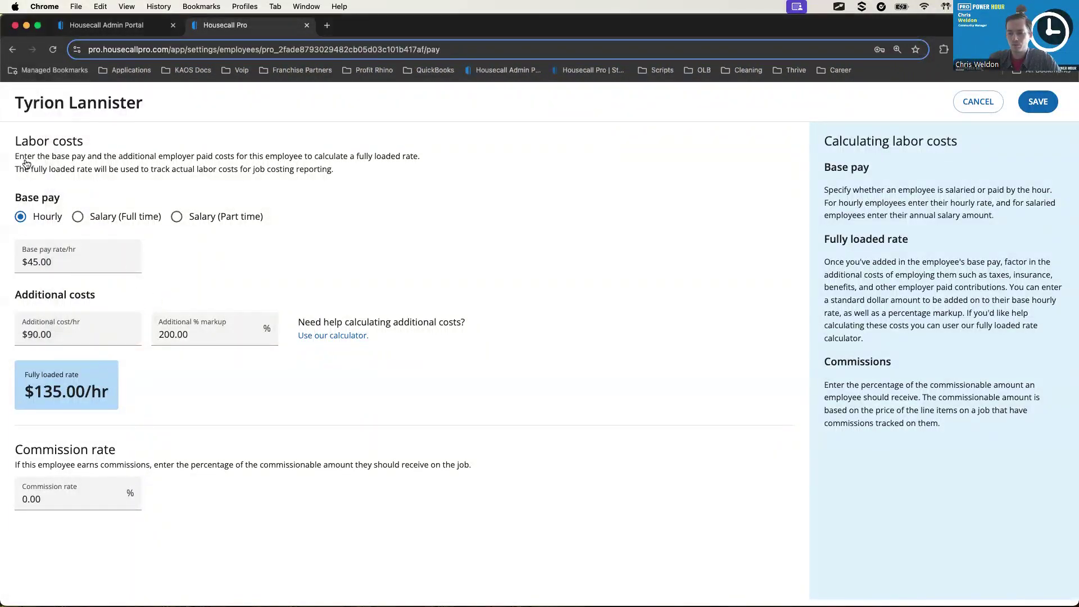
Clear the employee's additional percentage markup back to 0.00.
{"action": "left_click", "coordinate": [67, 262]}
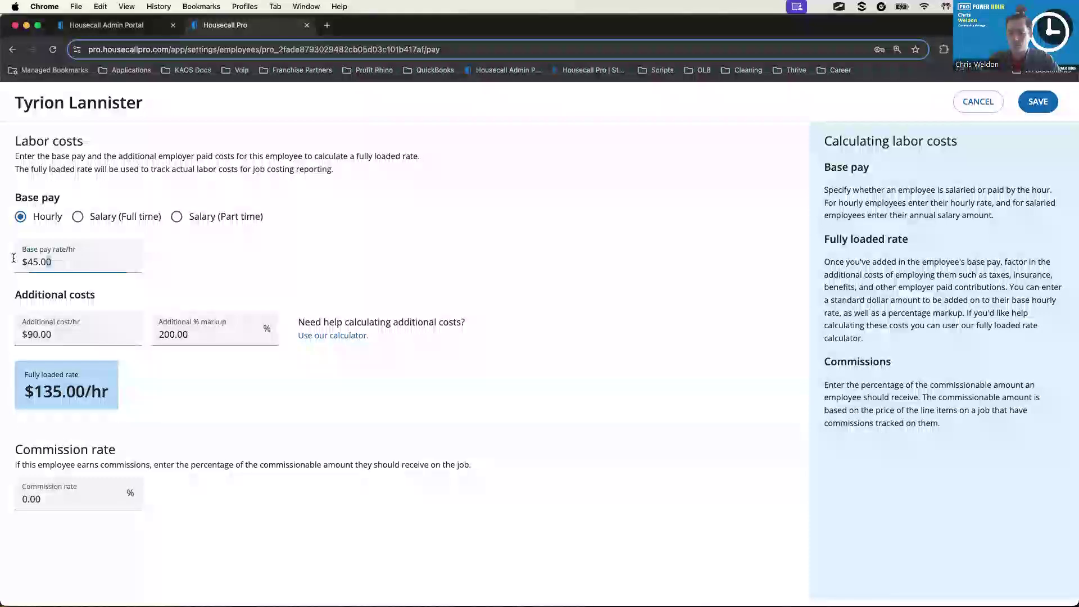
{"action": "left_click", "coordinate": [217, 330]}
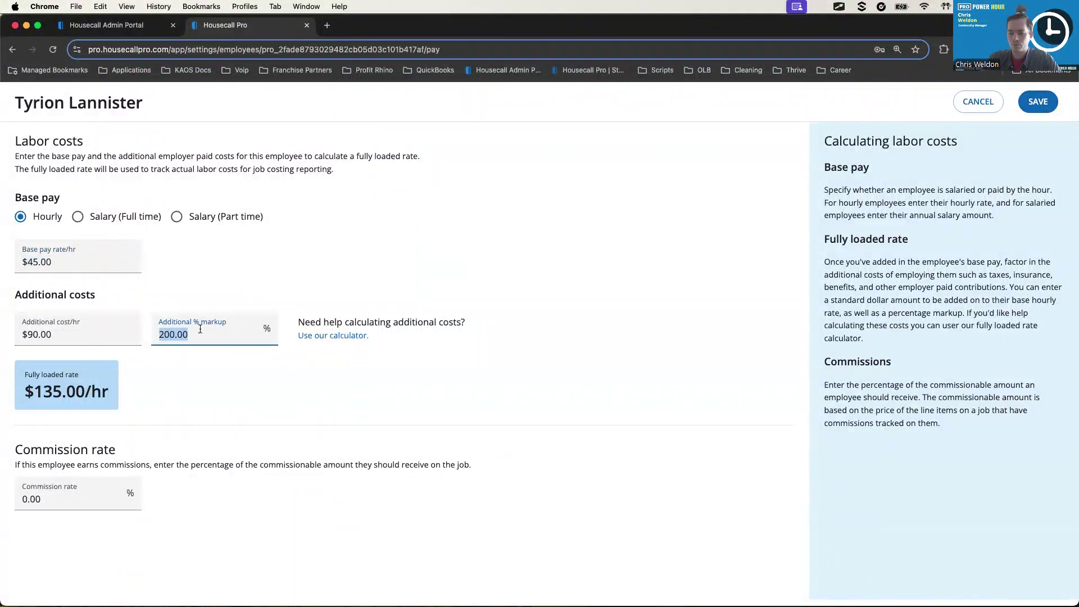
{"action": "key", "text": "BackSpace"}
{"action": "left_click", "coordinate": [123, 389]}
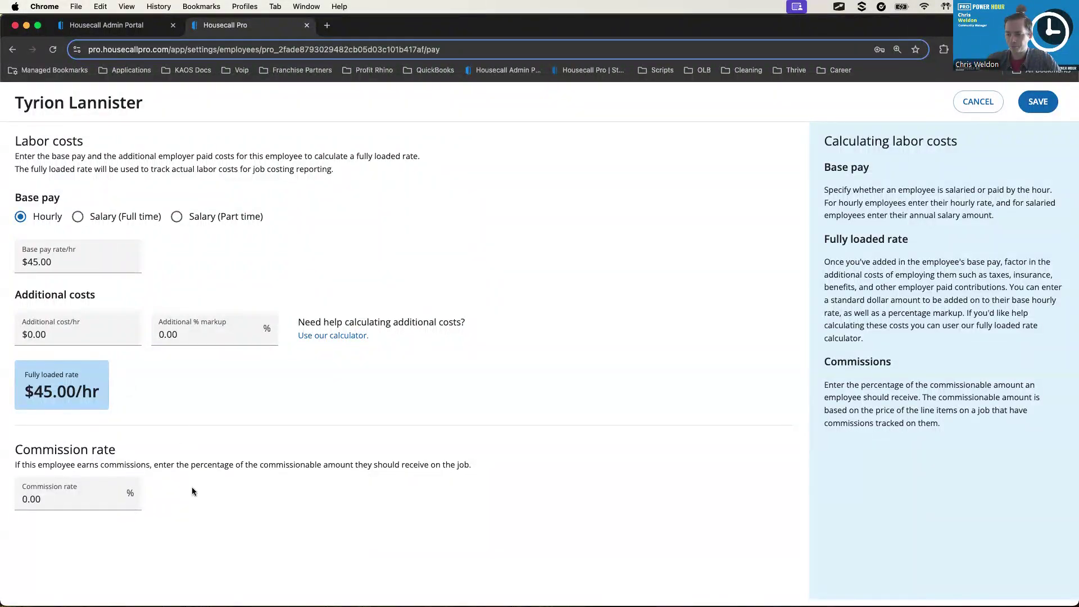
Set the employee's commission rate to 10.00% and save the pay settings.
{"action": "left_click", "coordinate": [62, 496]}
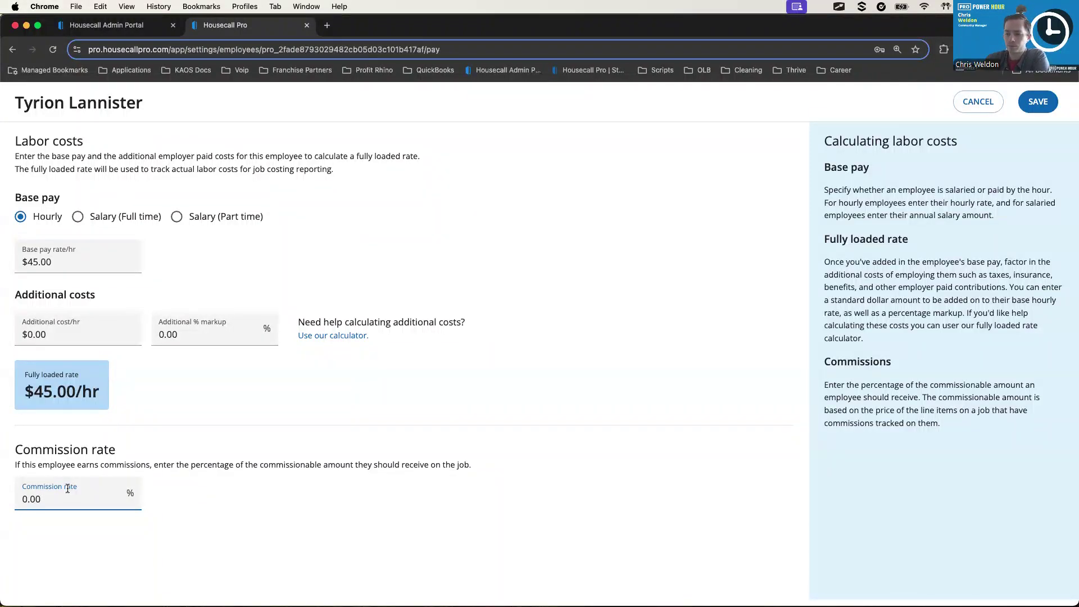
{"action": "left_click_drag", "start_coordinate": [64, 497], "coordinate": [4, 499]}
{"action": "type", "text": "10"}
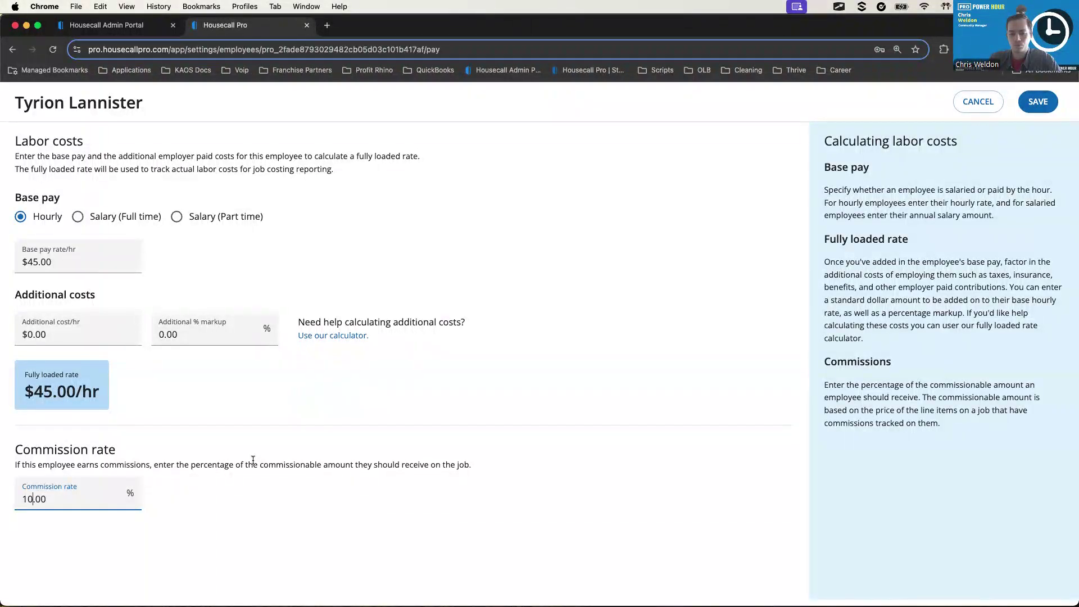
{"action": "double_click", "coordinate": [112, 501]}
{"action": "left_click", "coordinate": [522, 512]}
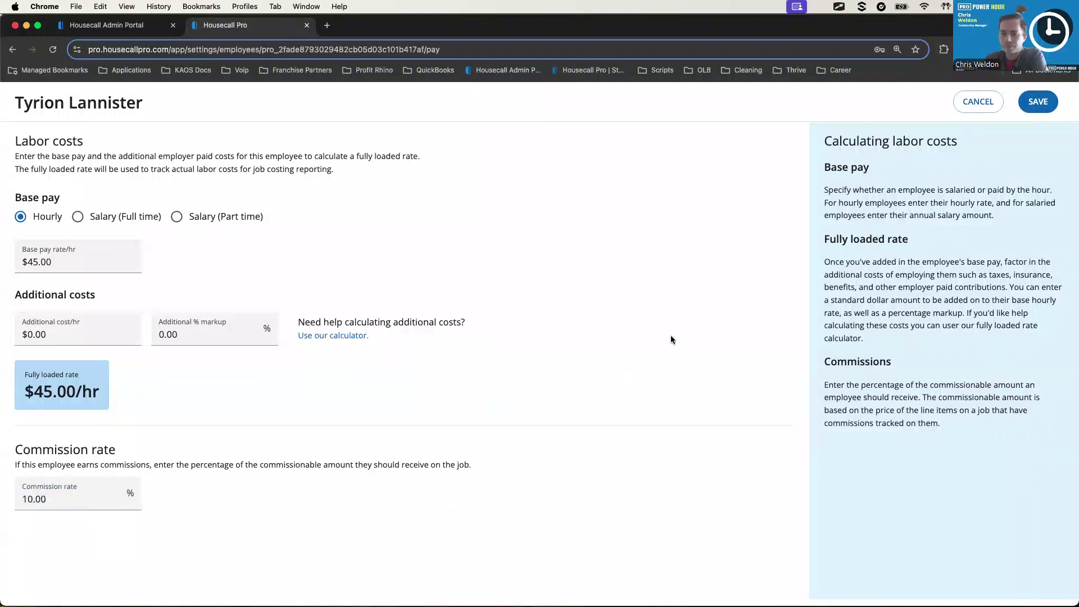
{"action": "left_click", "coordinate": [1045, 103]}
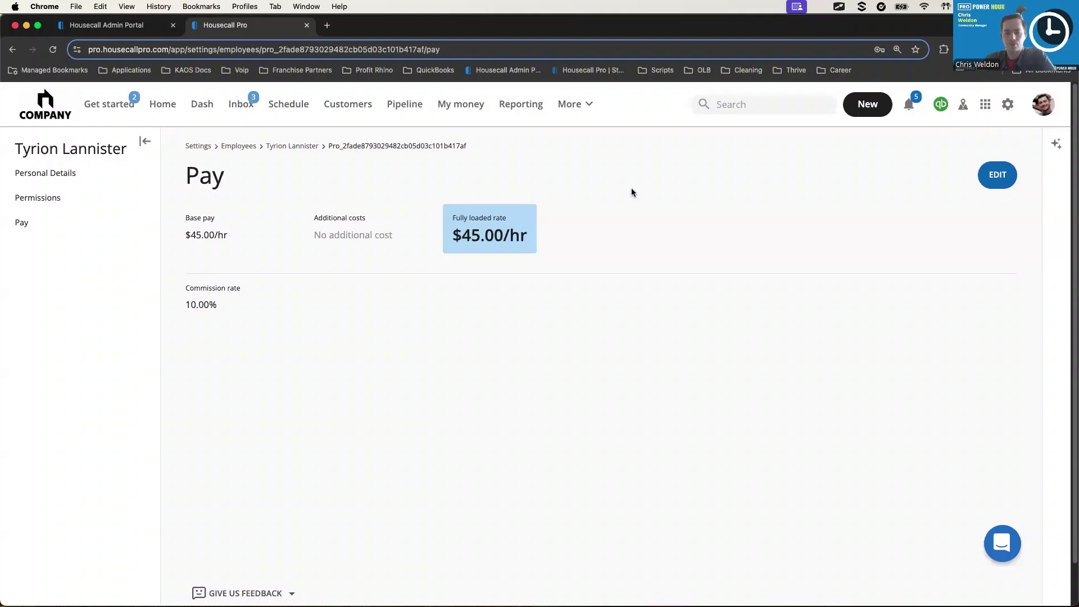
Open the company schedule and display the calendar in the Schedule view.
{"action": "left_click", "coordinate": [279, 112]}
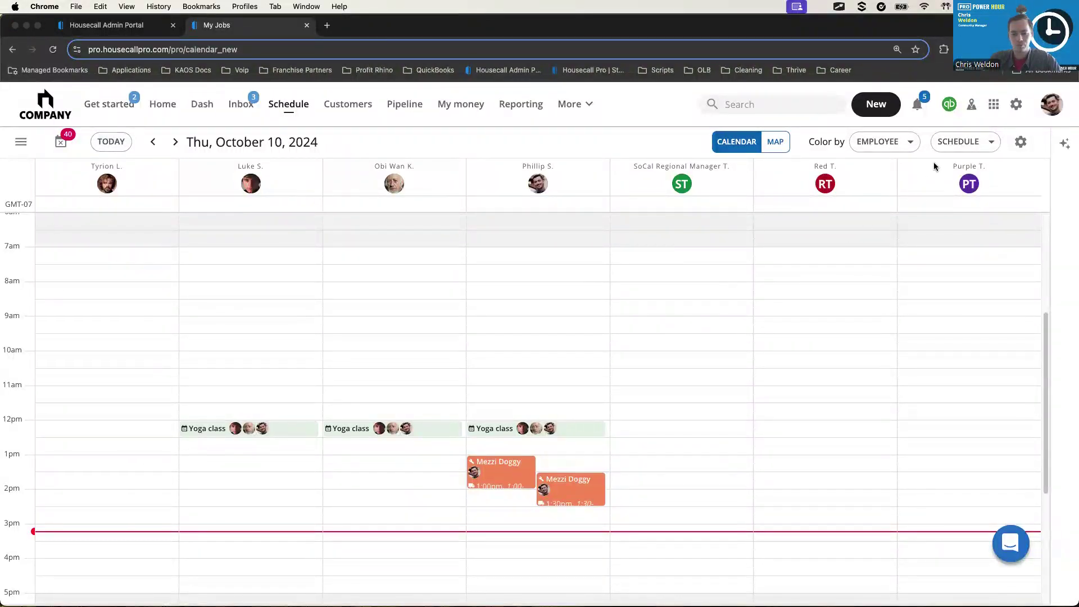
{"action": "key", "text": "alt+Tab"}
{"action": "key", "text": "f"}
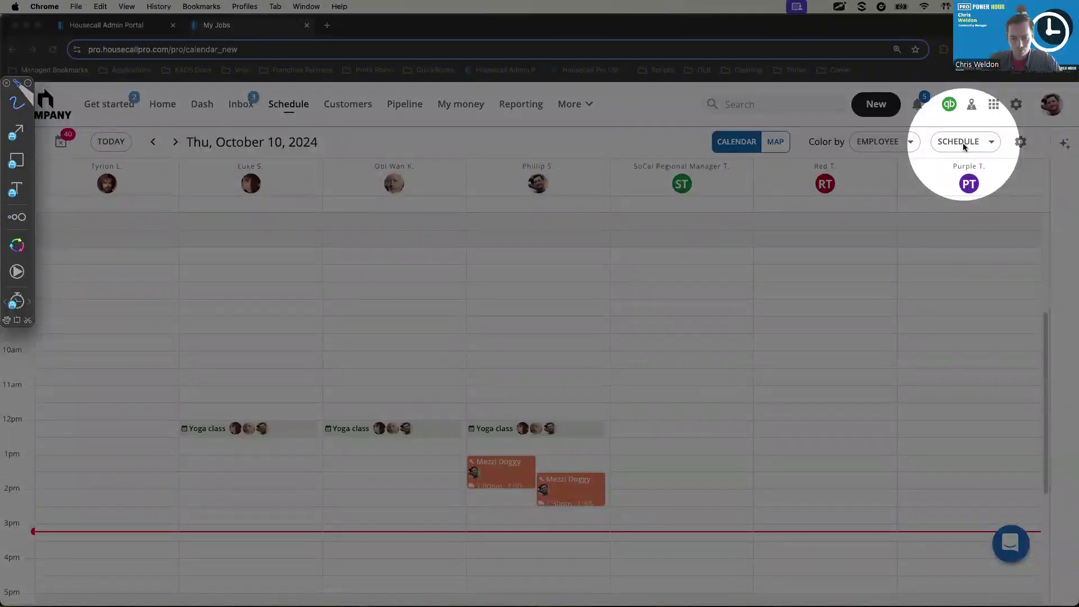
{"action": "key", "text": "f"}
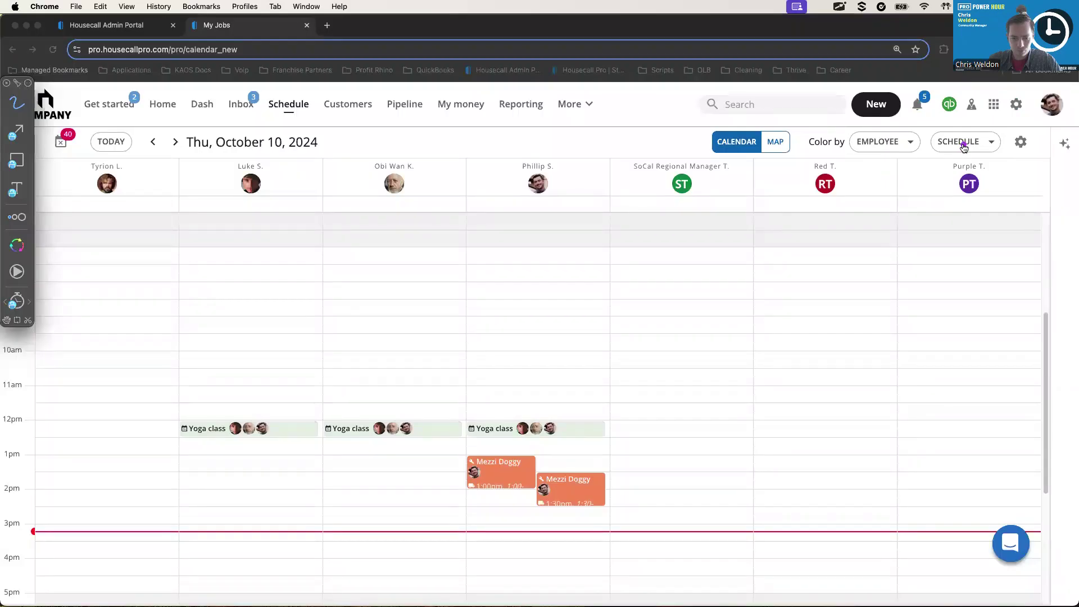
{"action": "left_click", "coordinate": [963, 147]}
{"action": "left_click", "coordinate": [948, 169]}
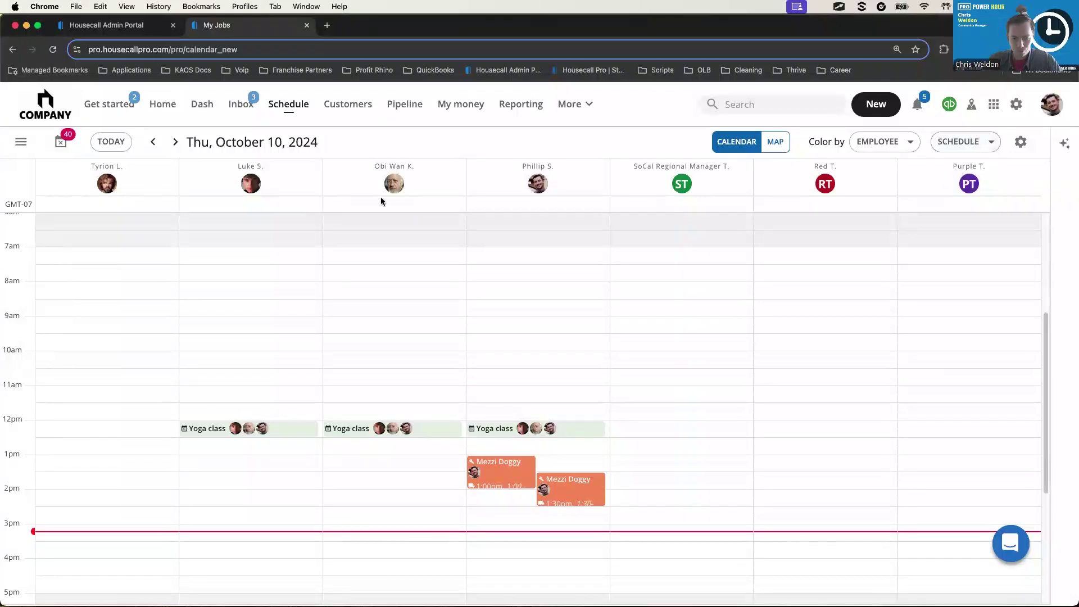
{"action": "key", "text": "super+shift+a"}
{"action": "left_click_drag", "start_coordinate": [100, 196], "coordinate": [542, 195]}
{"action": "left_click_drag", "start_coordinate": [632, 198], "coordinate": [966, 198]}
{"action": "left_click_drag", "start_coordinate": [130, 240], "coordinate": [122, 438]}
{"action": "left_click_drag", "start_coordinate": [276, 244], "coordinate": [298, 449]}
{"action": "left_click_drag", "start_coordinate": [389, 261], "coordinate": [414, 437]}
{"action": "left_click_drag", "start_coordinate": [554, 301], "coordinate": [567, 448]}
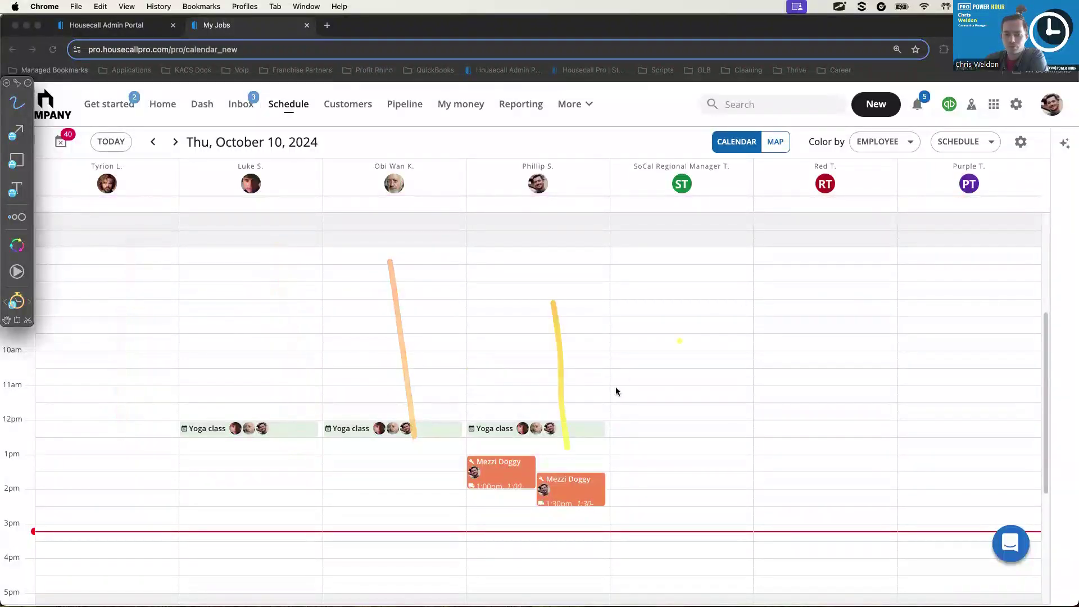
{"action": "key", "text": "Escape"}
Switch the calendar to the Dispatch view to see employees as rows along the day's timeline.
{"action": "left_click", "coordinate": [959, 142]}
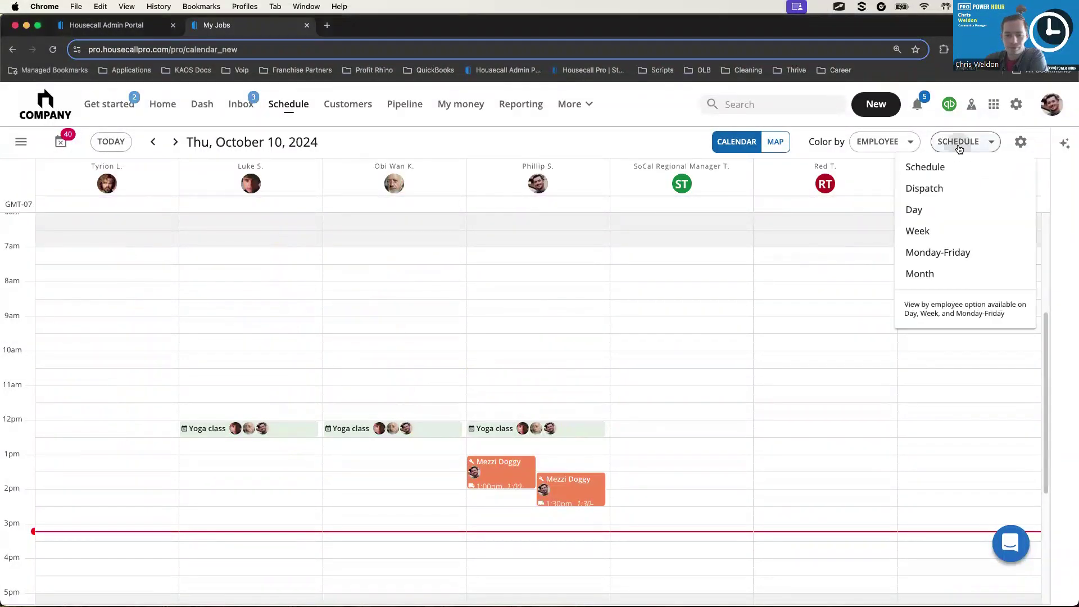
{"action": "left_click", "coordinate": [948, 198]}
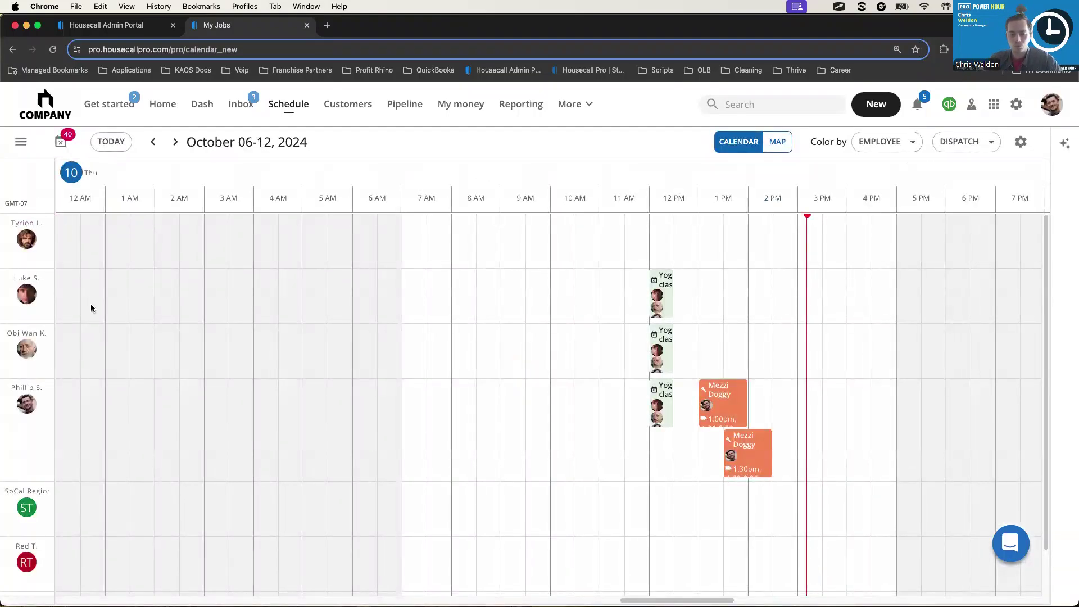
{"action": "key", "text": "ctrl+q"}
{"action": "mouse_move", "coordinate": [51, 216]}
{"action": "left_mouse_down"}
{"action": "mouse_move", "coordinate": [72, 284]}
{"action": "mouse_move", "coordinate": [86, 495]}
{"action": "mouse_move", "coordinate": [69, 587]}
{"action": "left_mouse_up"}
{"action": "left_click_drag", "start_coordinate": [104, 409], "coordinate": [604, 434]}
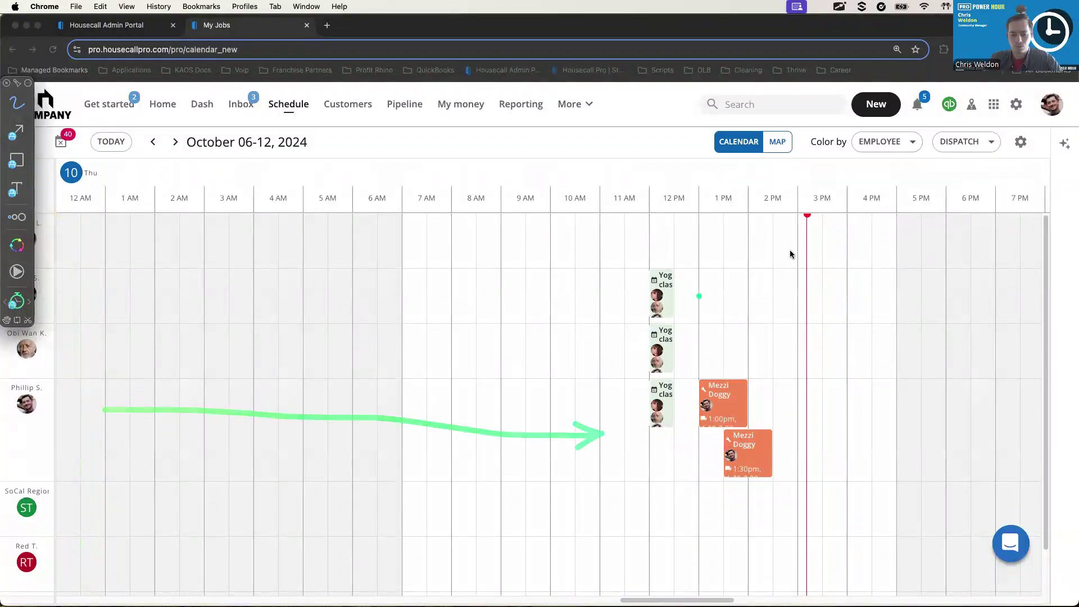
{"action": "key", "text": "ctrl+q"}
Show the calendar in the Day view, and change it to the Week view.
{"action": "left_click", "coordinate": [964, 141]}
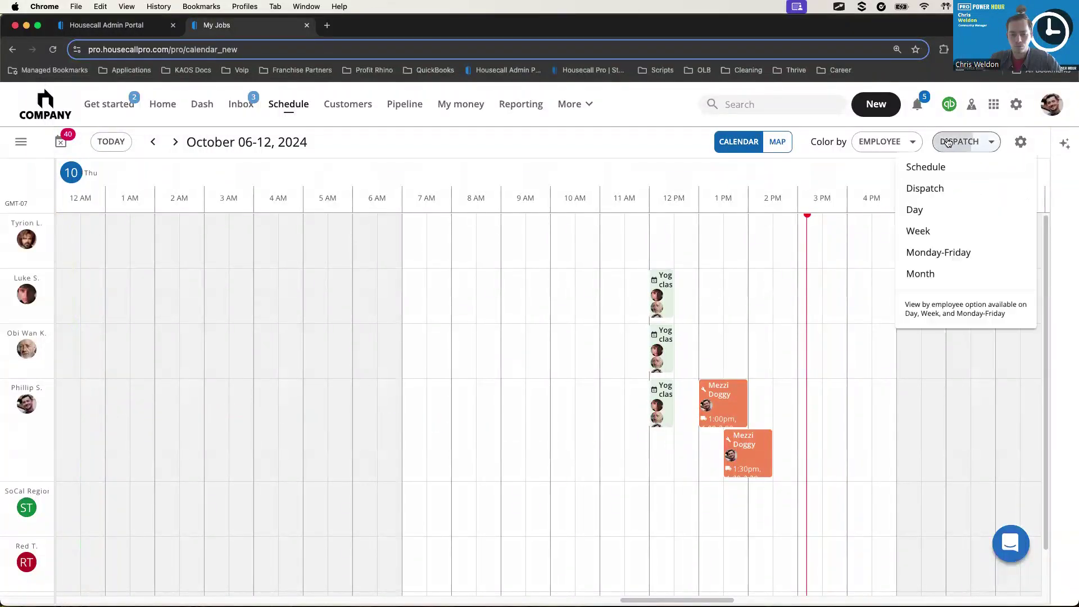
{"action": "left_click", "coordinate": [957, 211]}
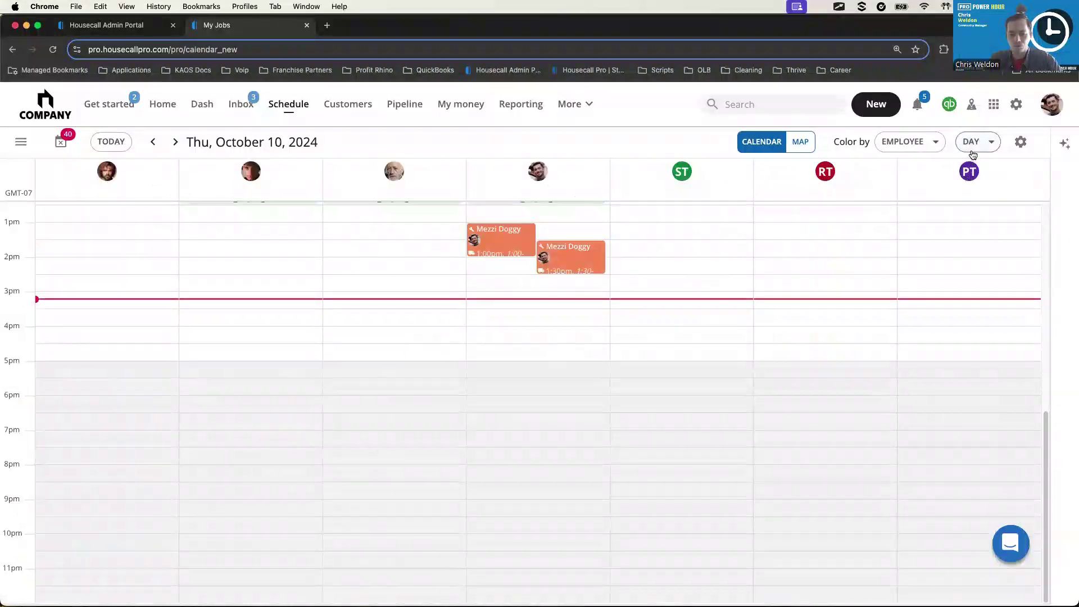
{"action": "left_click", "coordinate": [970, 142]}
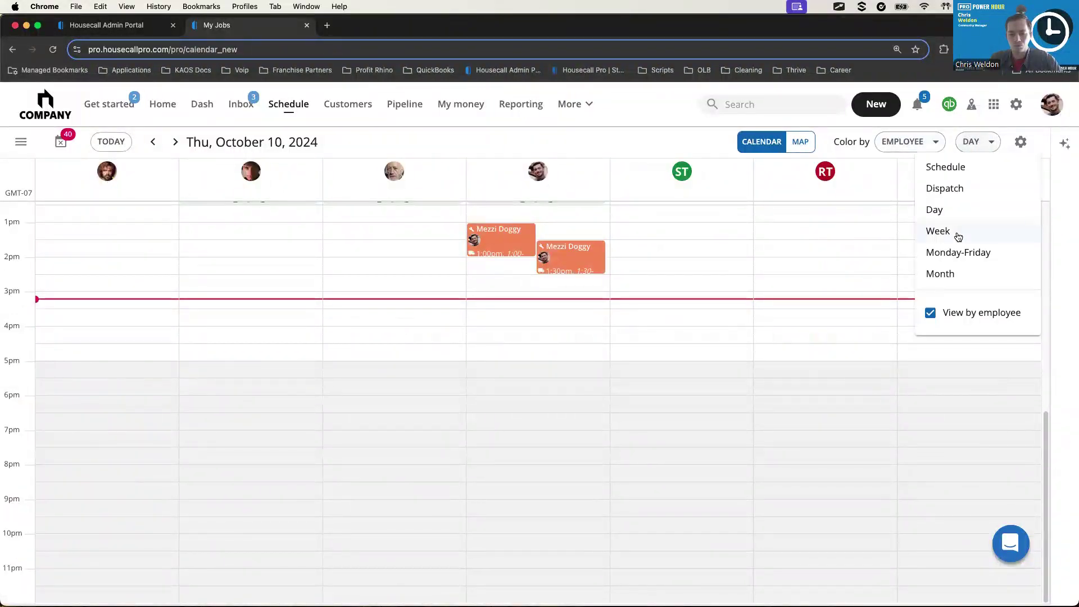
{"action": "left_click", "coordinate": [958, 238]}
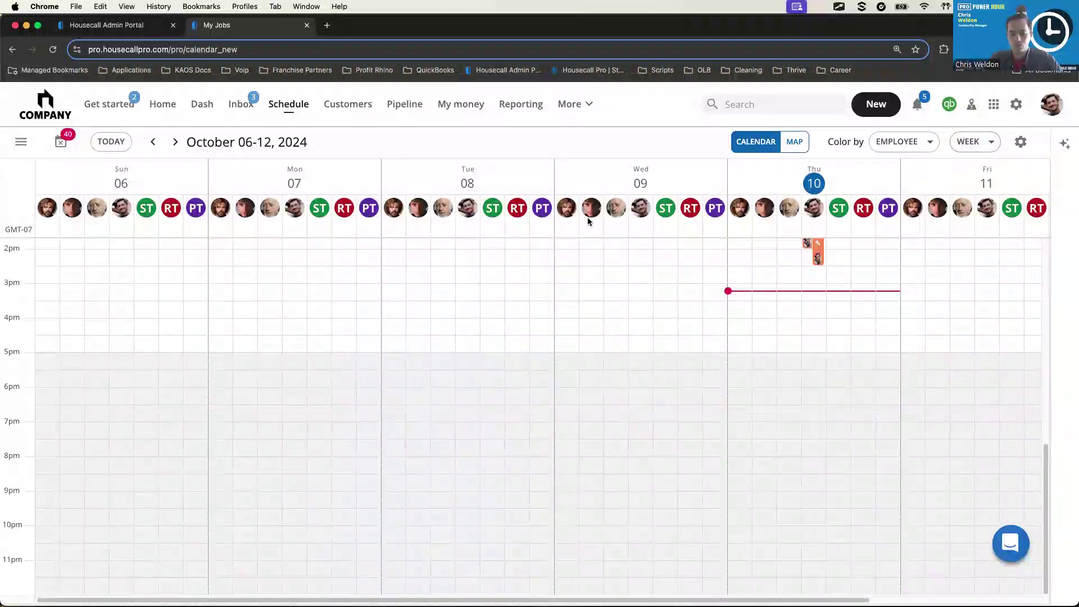
Turn off the View by employee option for the weekly calendar, and turn it back on.
{"action": "left_click", "coordinate": [967, 145]}
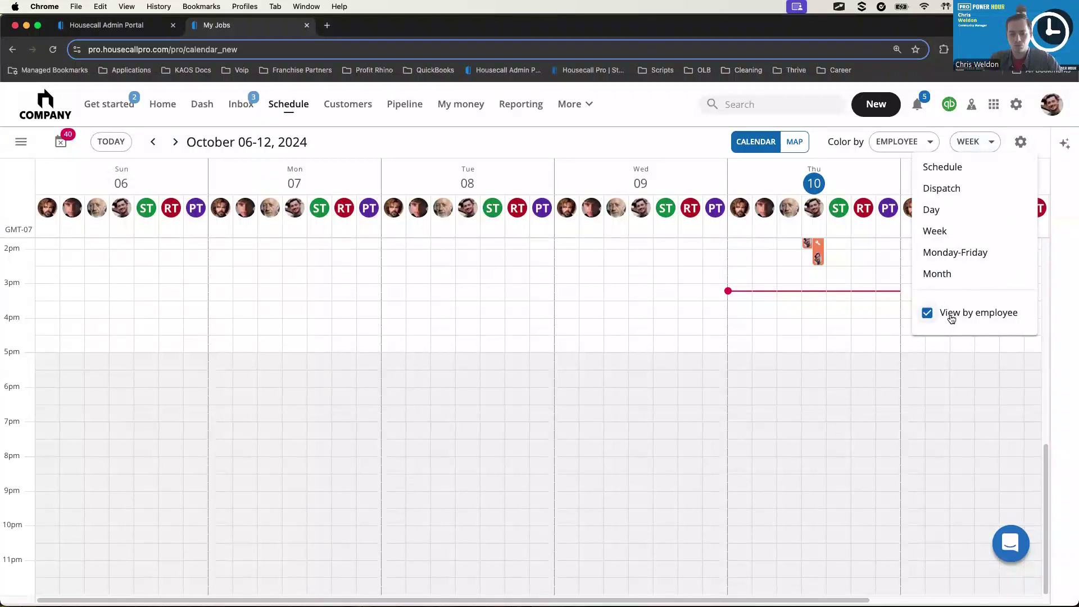
{"action": "left_click_drag", "start_coordinate": [921, 326], "coordinate": [1013, 328]}
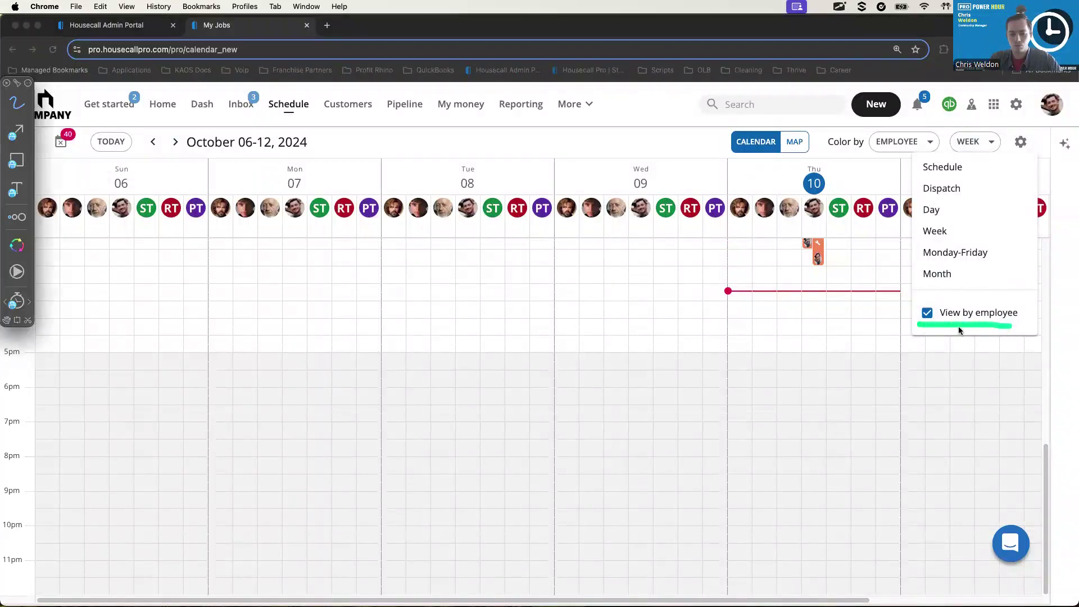
{"action": "left_click", "coordinate": [926, 314]}
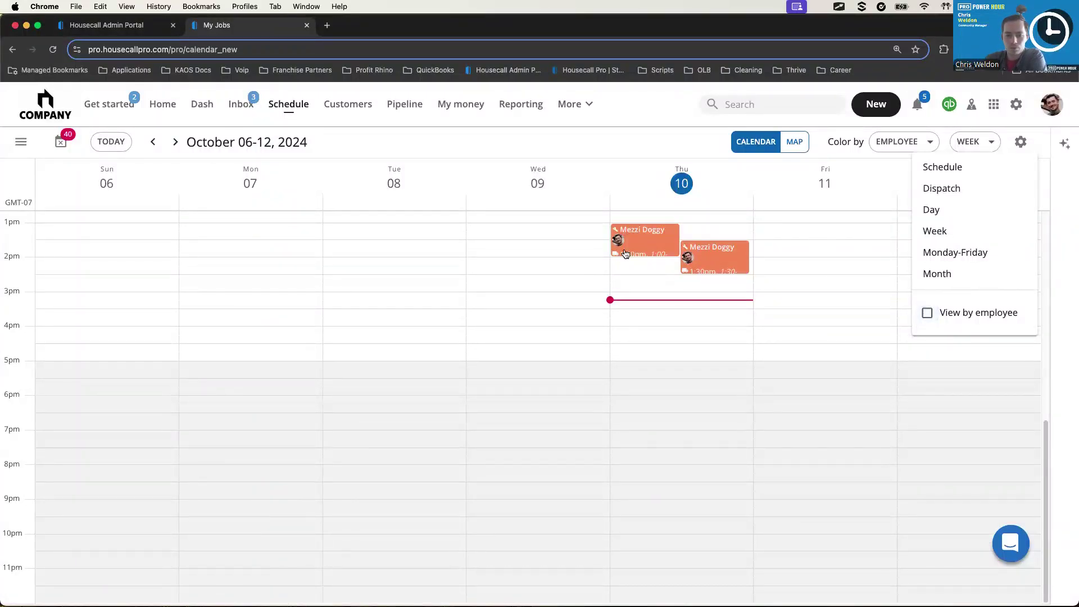
{"action": "mouse_move", "coordinate": [625, 254]}
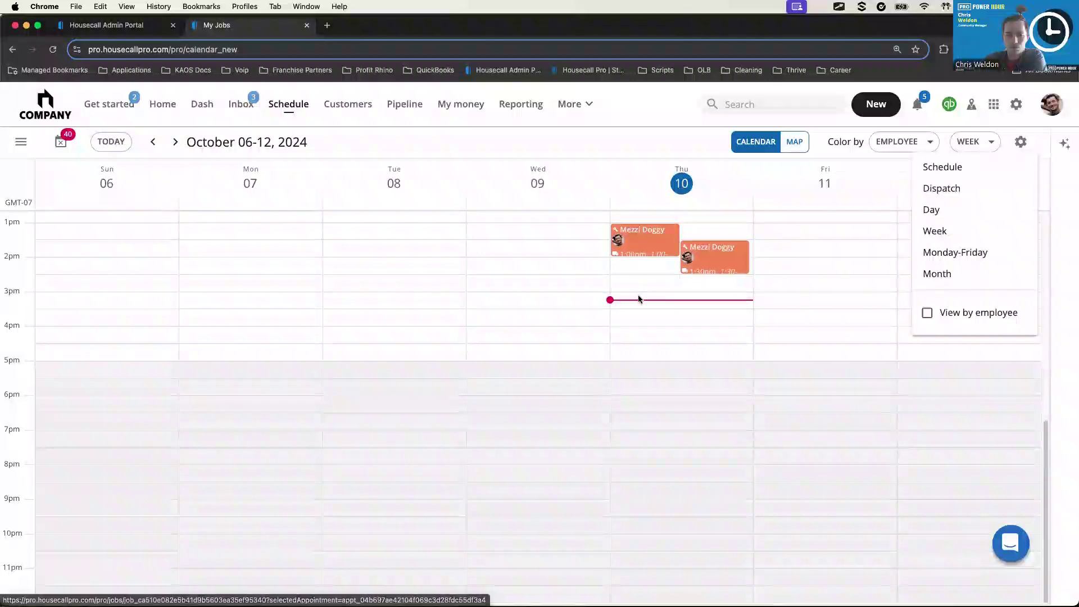
{"action": "left_click", "coordinate": [928, 315]}
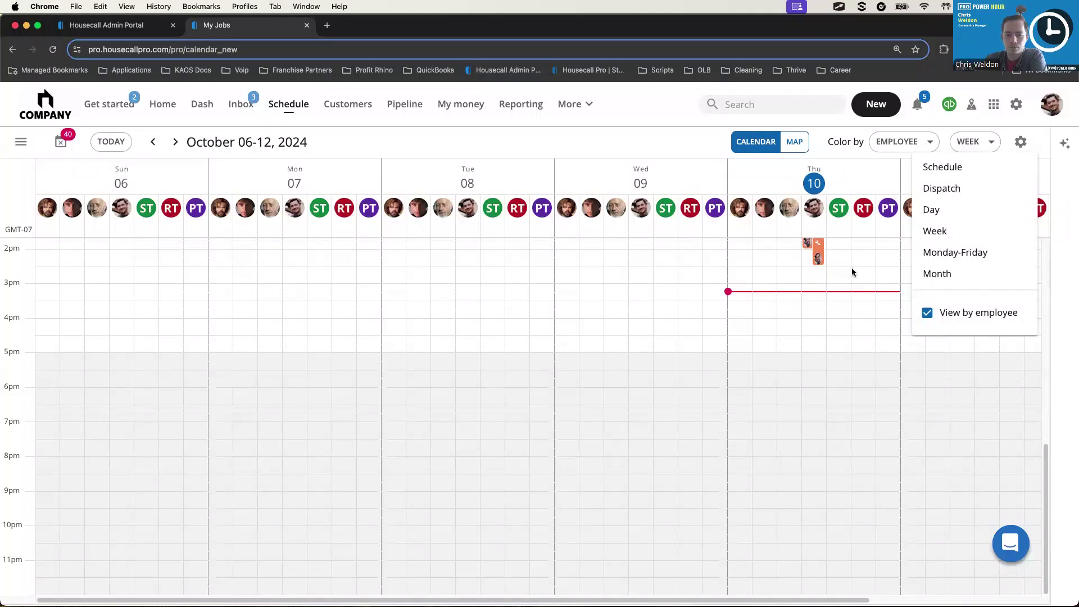
Look at the calendar in the Month view and return to the Week view.
{"action": "left_click", "coordinate": [950, 281]}
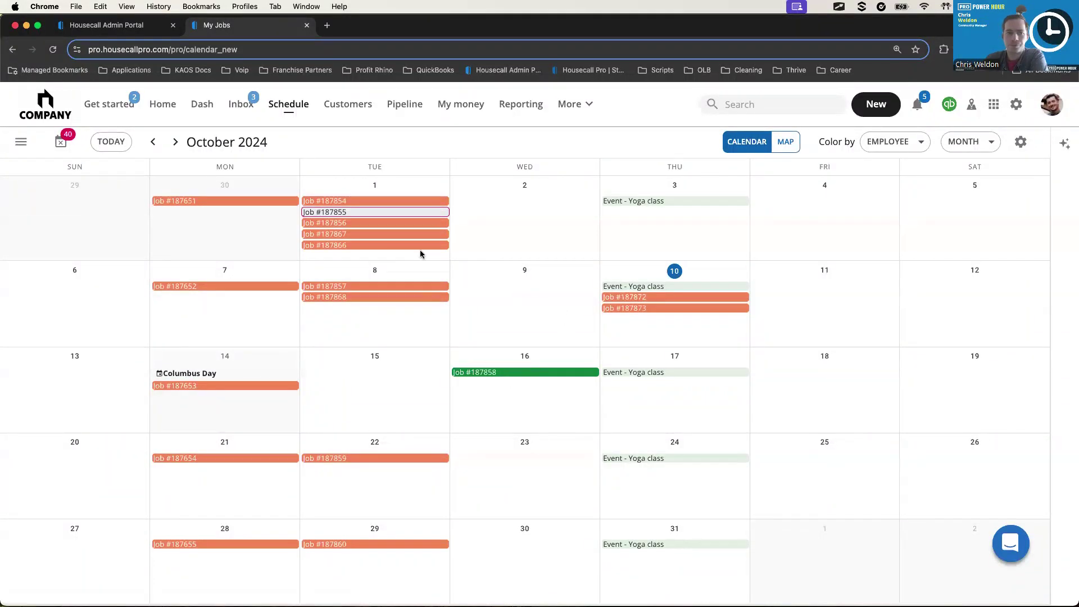
{"action": "left_click", "coordinate": [985, 153]}
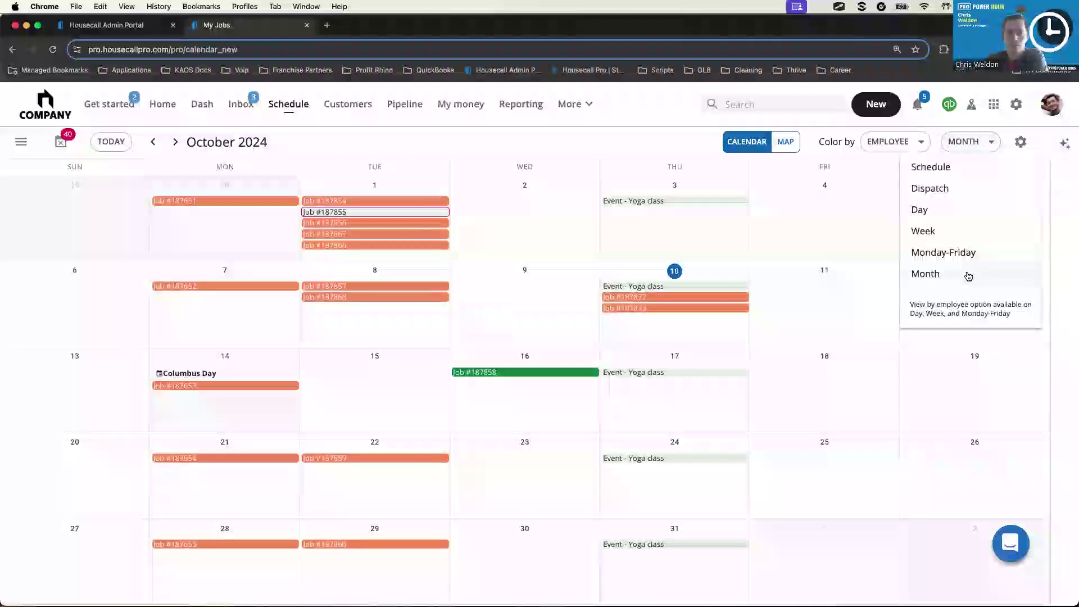
{"action": "left_click", "coordinate": [966, 230]}
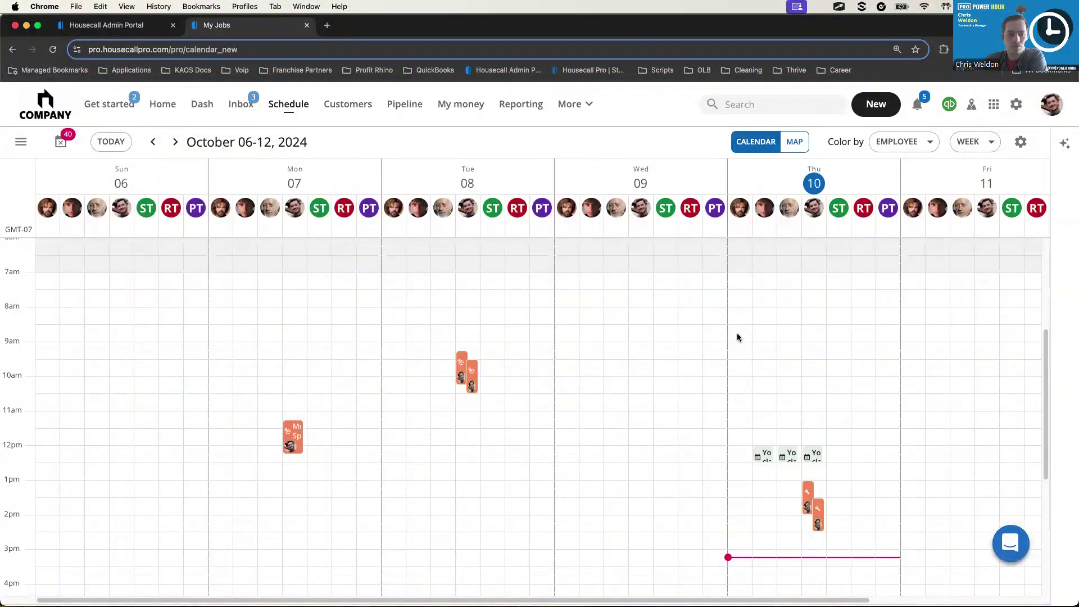
Expand the calendar's side menu and hide the Purple Team calendar from the weekly view.
{"action": "key", "text": "super+shift+a"}
{"action": "left_click_drag", "start_coordinate": [360, 370], "coordinate": [44, 157]}
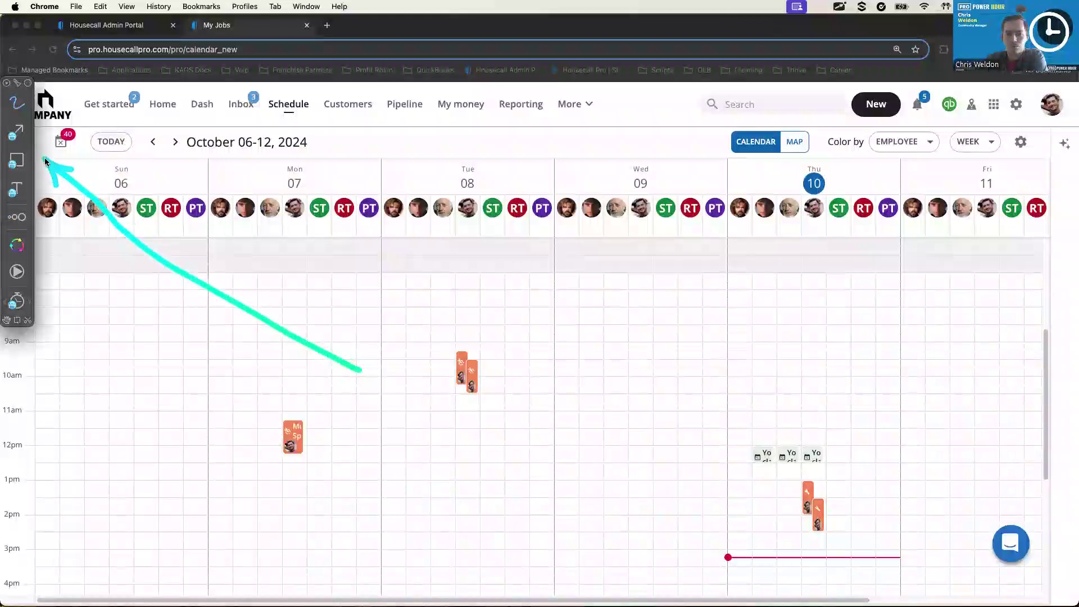
{"action": "key", "text": "Escape"}
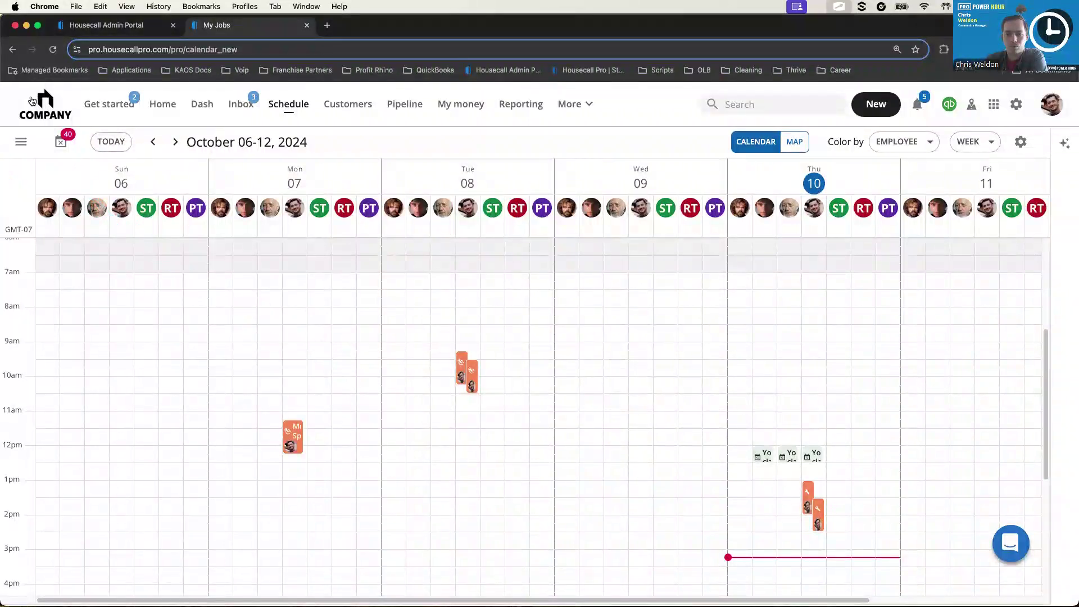
{"action": "left_click", "coordinate": [21, 147]}
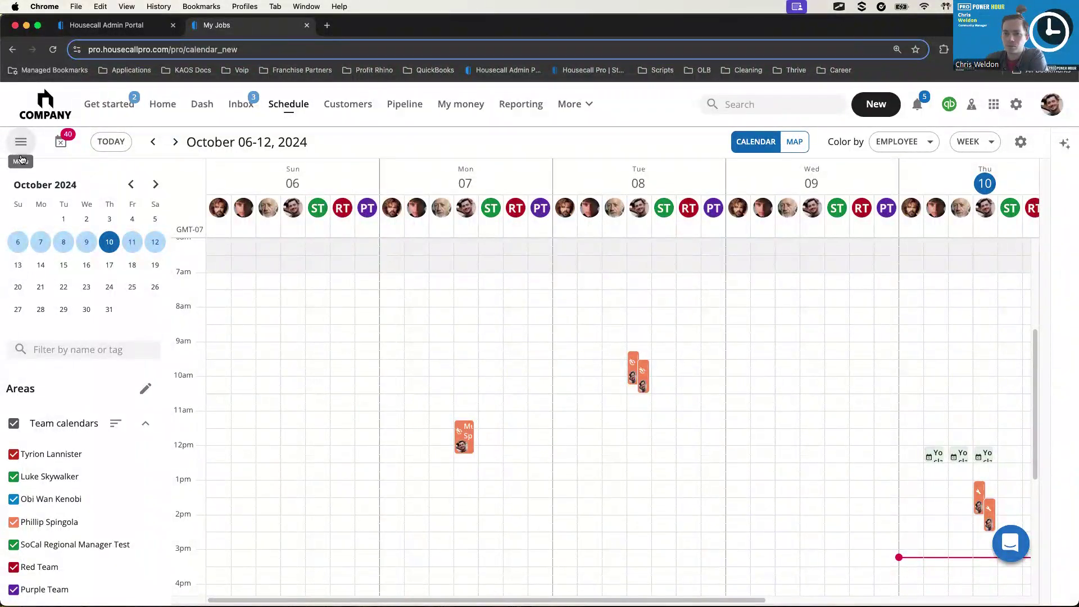
{"action": "key", "text": "alt+Tab"}
{"action": "mouse_move", "coordinate": [66, 169]}
{"action": "left_mouse_down"}
{"action": "mouse_move", "coordinate": [158, 171]}
{"action": "mouse_move", "coordinate": [175, 572]}
{"action": "left_mouse_up"}
{"action": "key", "text": "Escape"}
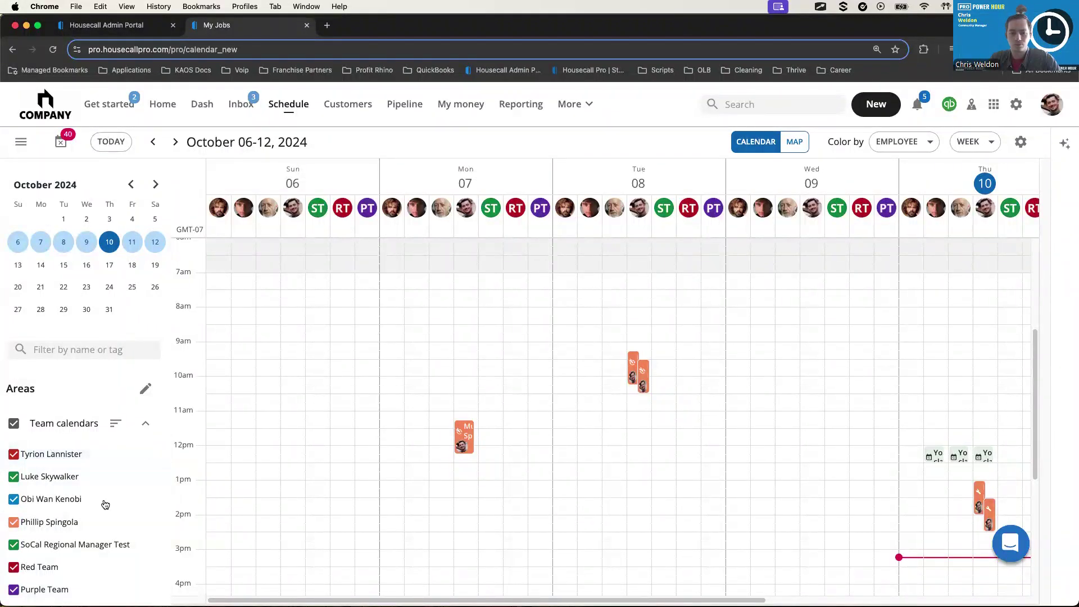
{"action": "left_click", "coordinate": [14, 589]}
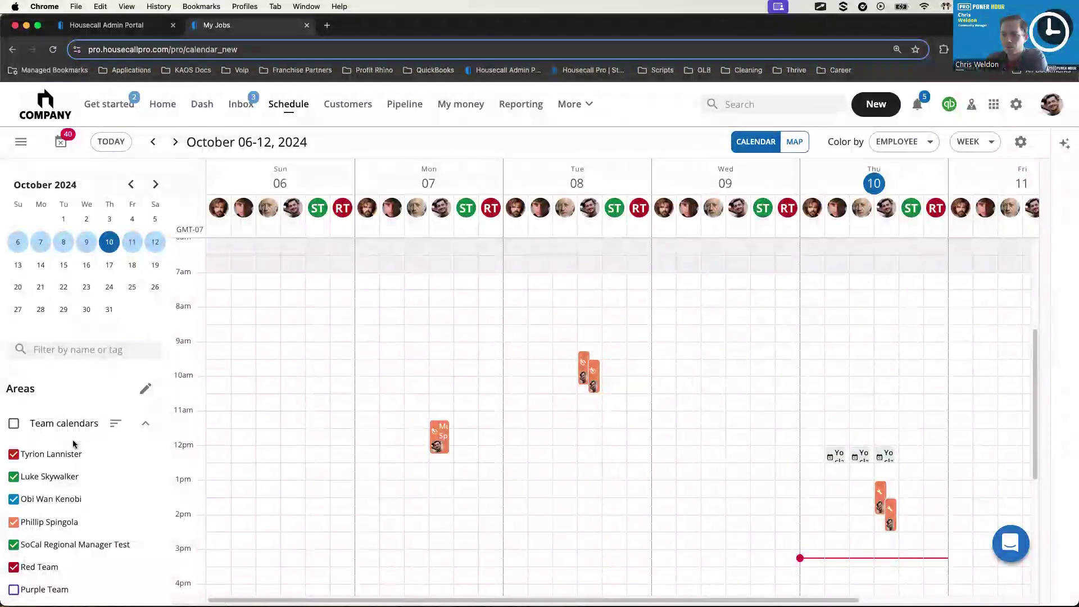
Reorder the team calendars by moving the second employee above the first, and save the order.
{"action": "left_click", "coordinate": [115, 425]}
{"action": "left_click_drag", "start_coordinate": [23, 221], "coordinate": [22, 176]}
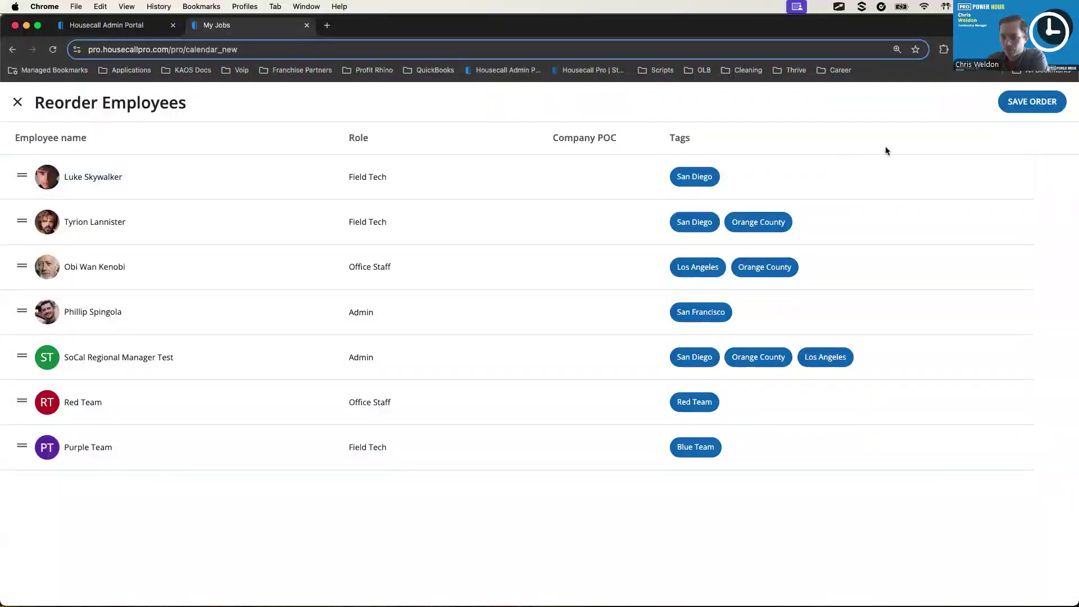
{"action": "left_click", "coordinate": [1012, 98]}
{"action": "left_click", "coordinate": [676, 380]}
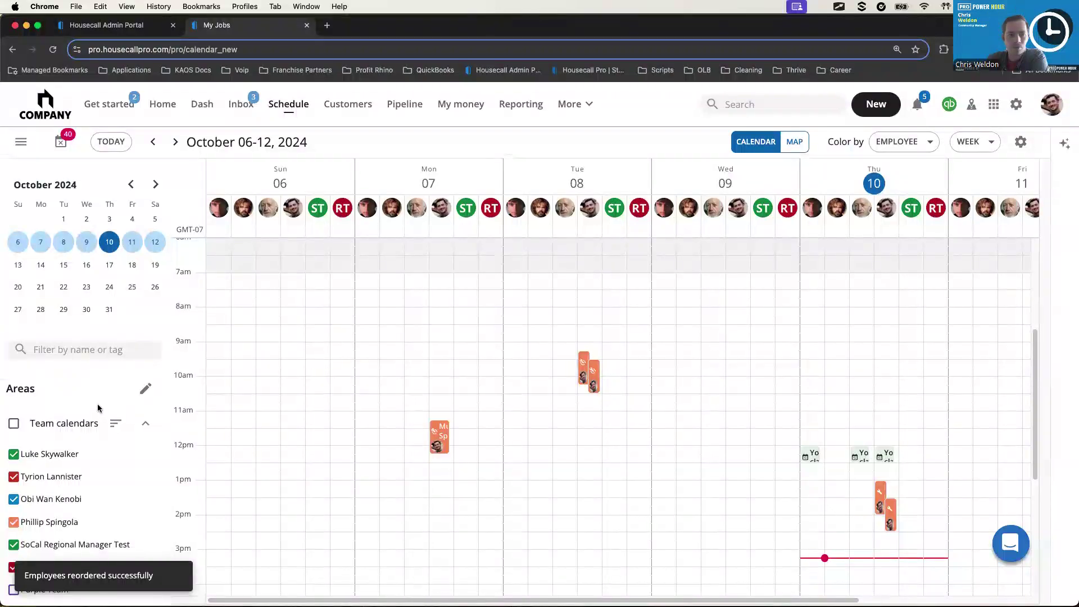
Collapse the calendar's side menu to give the weekly schedule the full width.
{"action": "scroll", "coordinate": [637, 460], "scroll_direction": "up", "scroll_amount": 1}
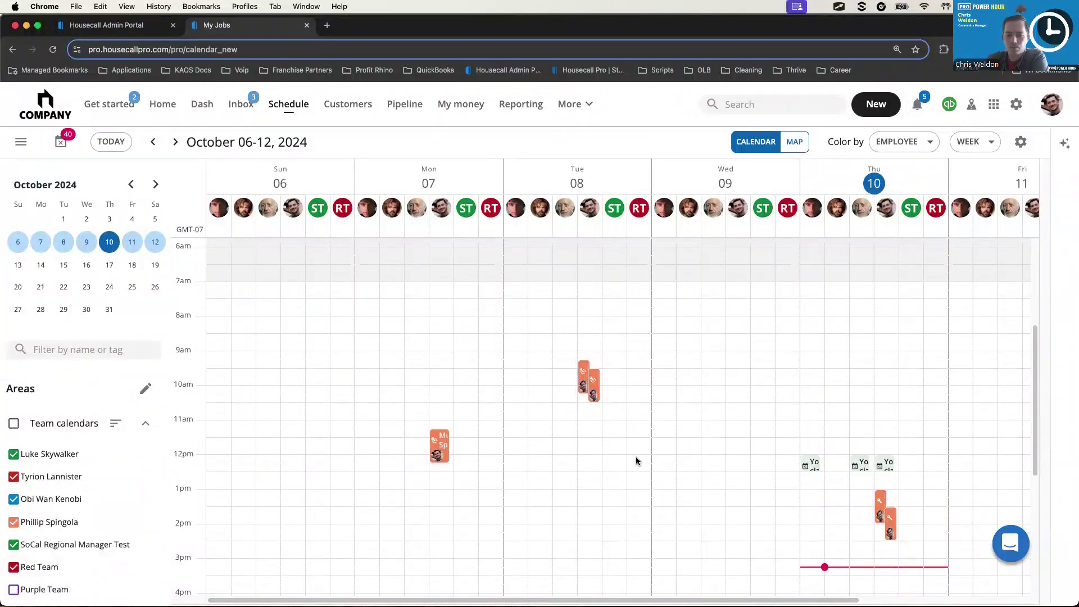
{"action": "scroll", "coordinate": [636, 460], "scroll_direction": "up", "scroll_amount": 3}
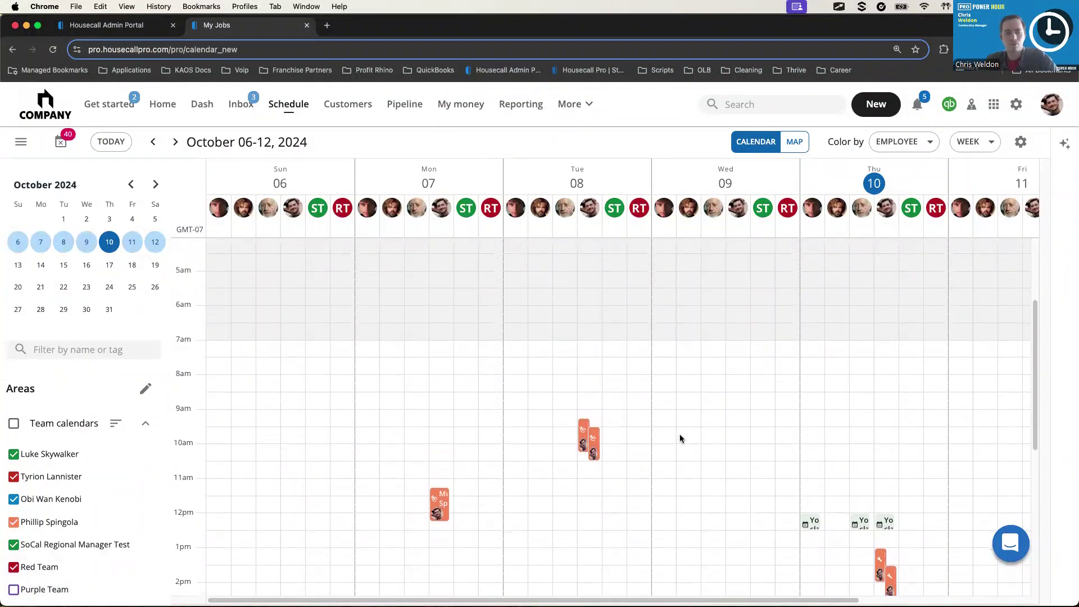
{"action": "scroll", "coordinate": [680, 438], "scroll_direction": "down", "scroll_amount": 3}
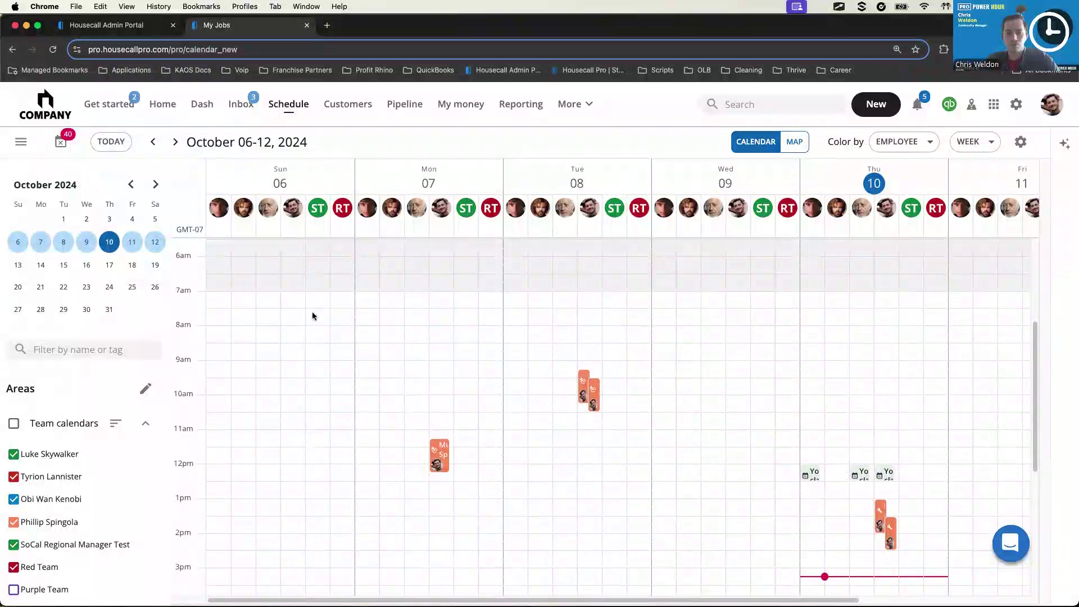
{"action": "left_click", "coordinate": [22, 142]}
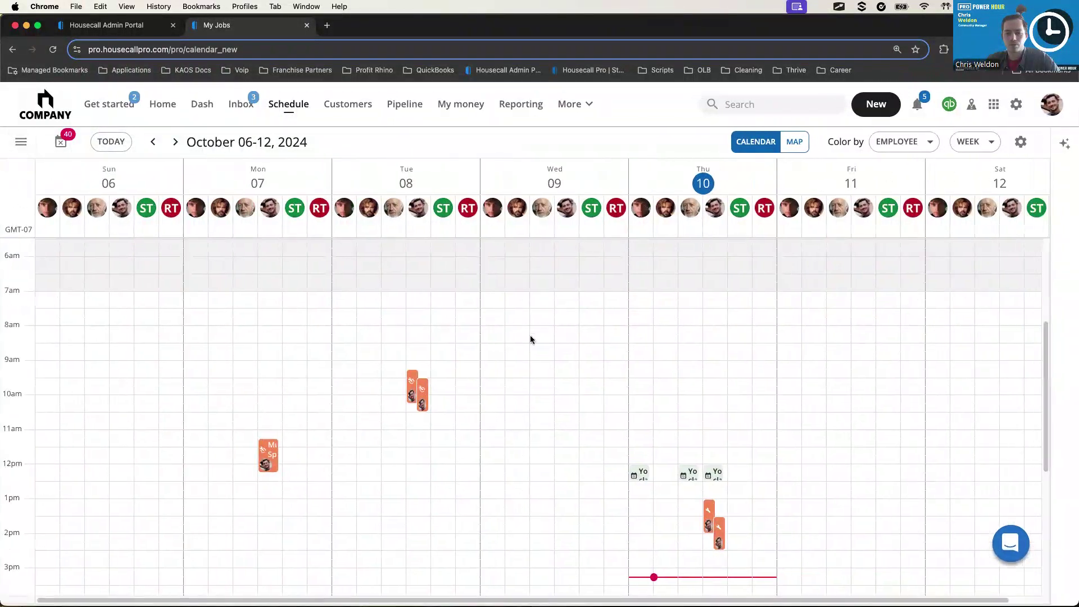
{"action": "left_click", "coordinate": [543, 325]}
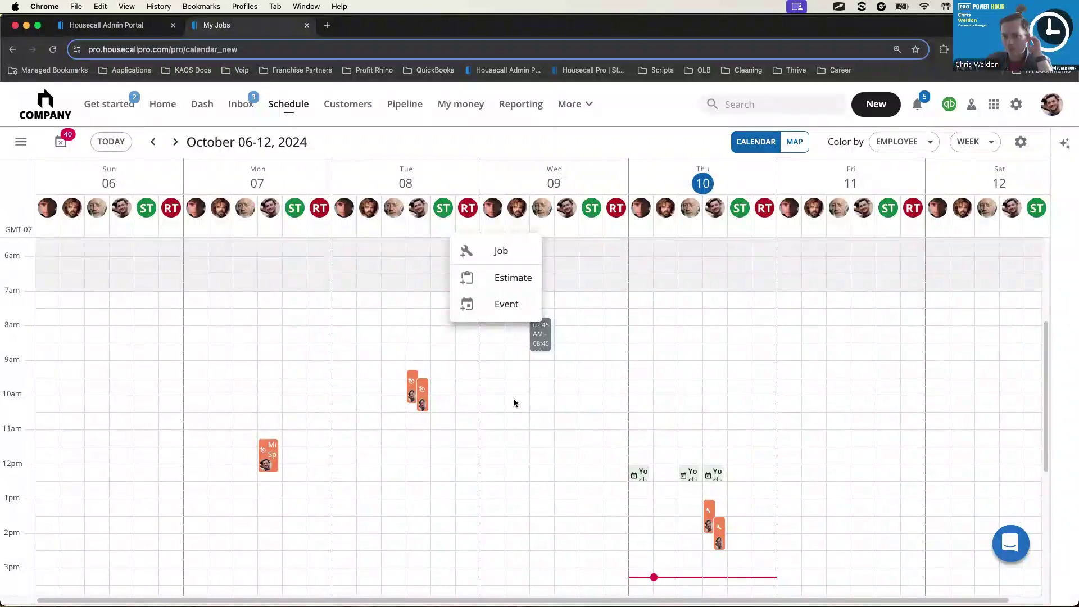
{"action": "left_click", "coordinate": [582, 317]}
{"action": "left_click", "coordinate": [582, 316]}
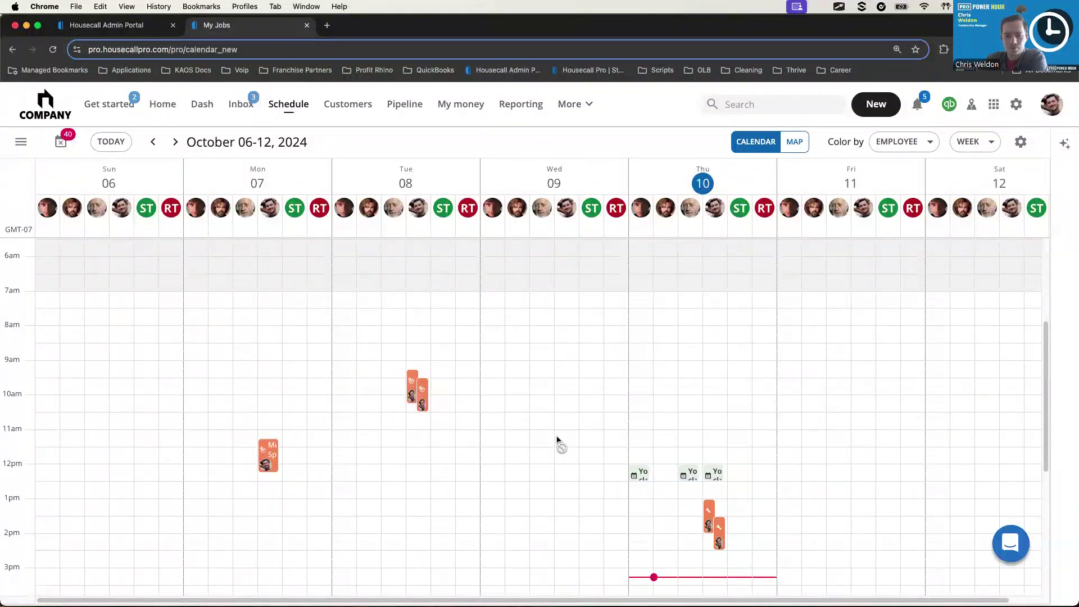
Create a Doctor Appointment event for SoCal Regional Manager Test on Wed, Oct 9 2024 from 7:30am to 1:30pm, and return to the schedule.
{"action": "left_click_drag", "start_coordinate": [588, 420], "coordinate": [588, 514]}
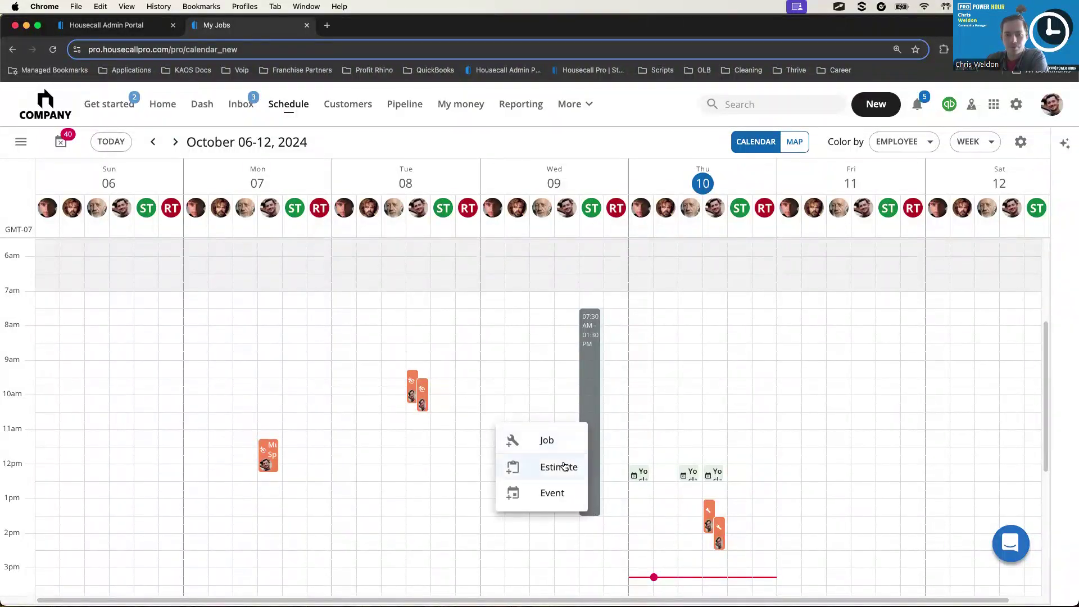
{"action": "left_click", "coordinate": [564, 495]}
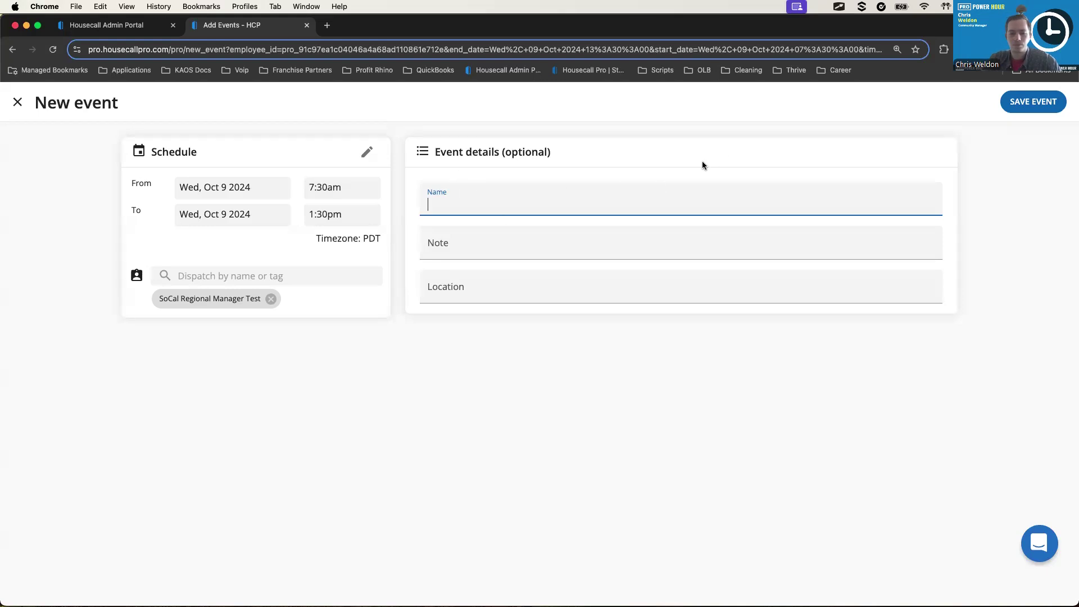
{"action": "type", "text": "r Appointment"}
{"action": "left_click", "coordinate": [1021, 107]}
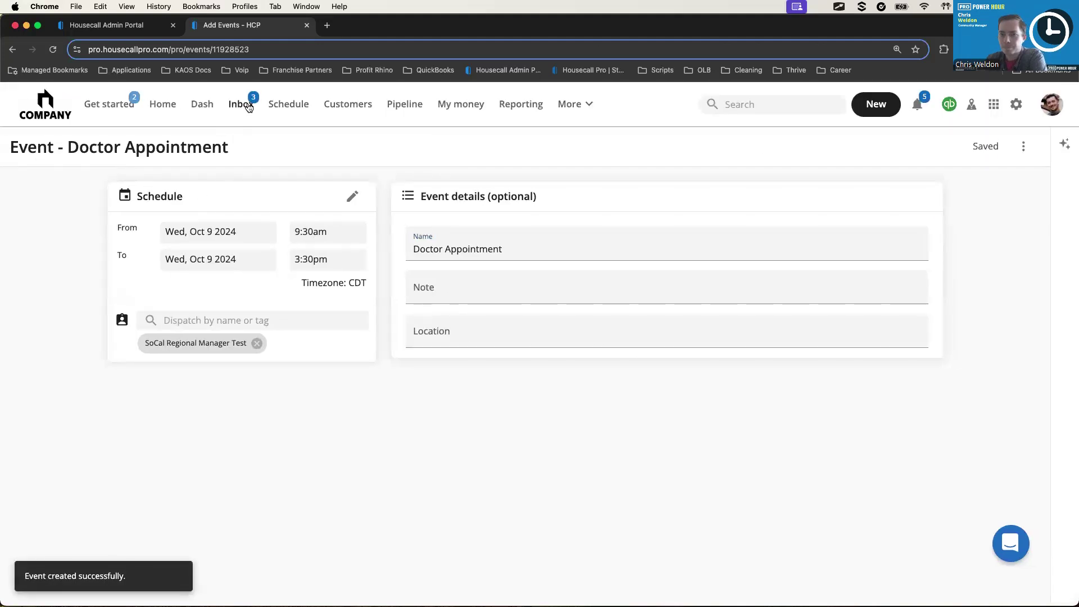
{"action": "left_click", "coordinate": [288, 104]}
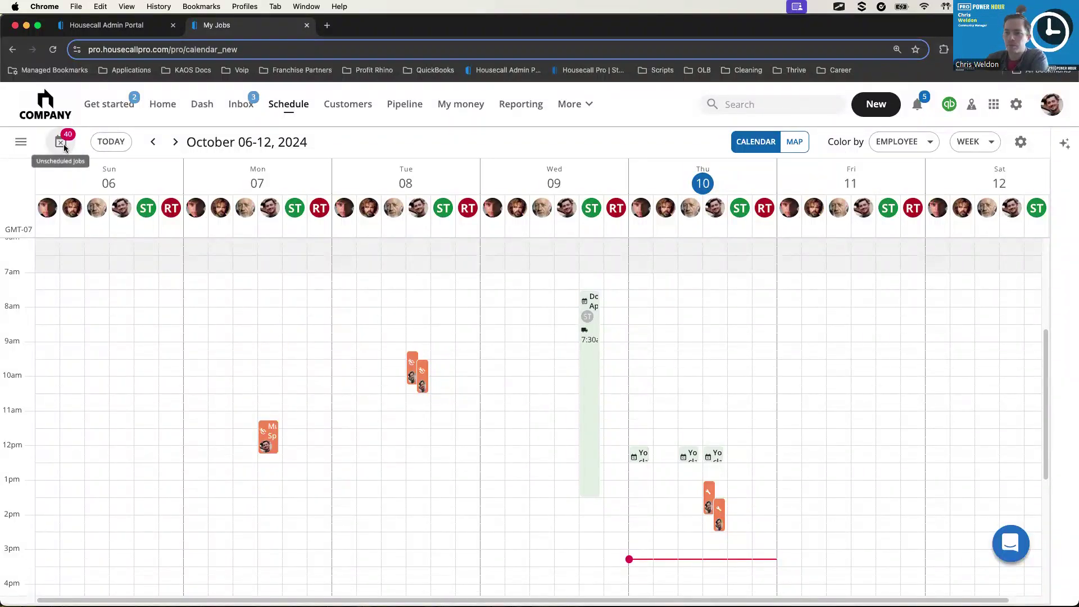
{"action": "key", "text": "alt+Tab"}
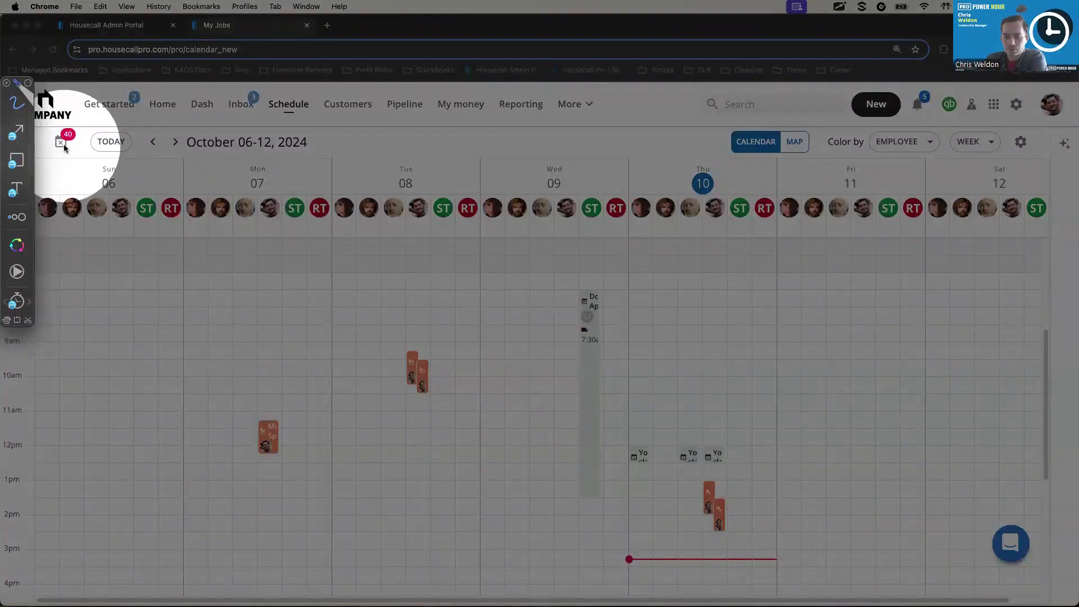
{"action": "key", "text": "Escape"}
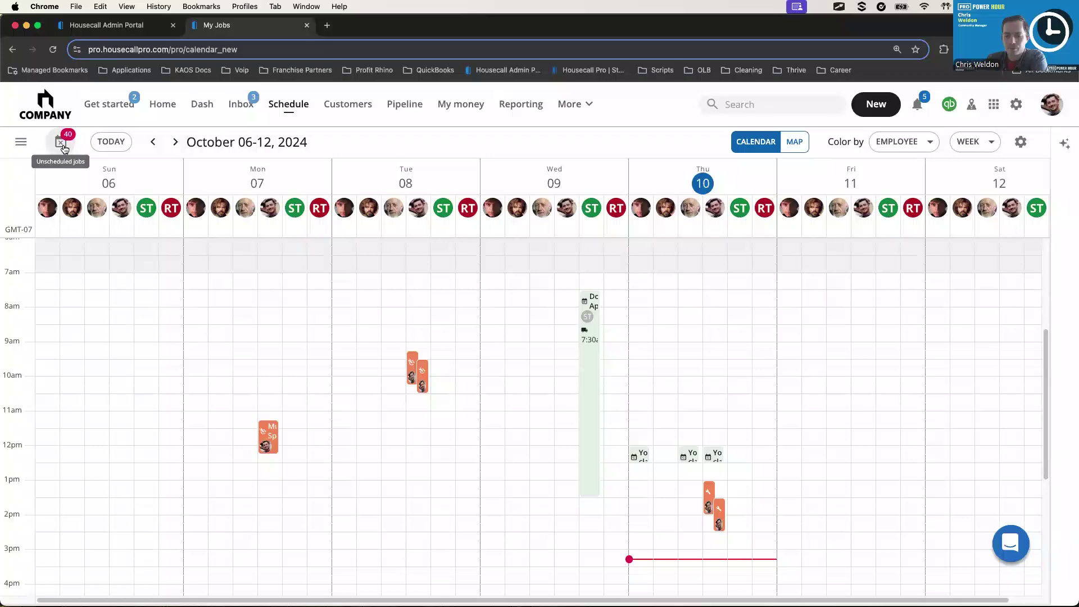
Schedule the unscheduled Install Water Heater job for the fourth employee on Wednesday the 9th at about 11:30am, without notifying the customer.
{"action": "left_click", "coordinate": [62, 144]}
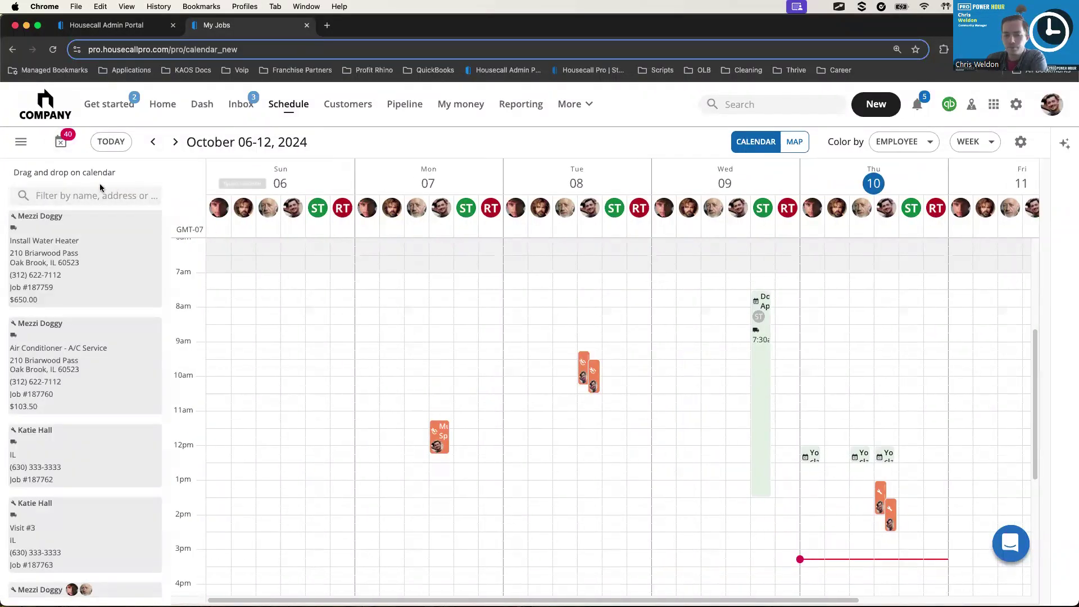
{"action": "mouse_move", "coordinate": [88, 241]}
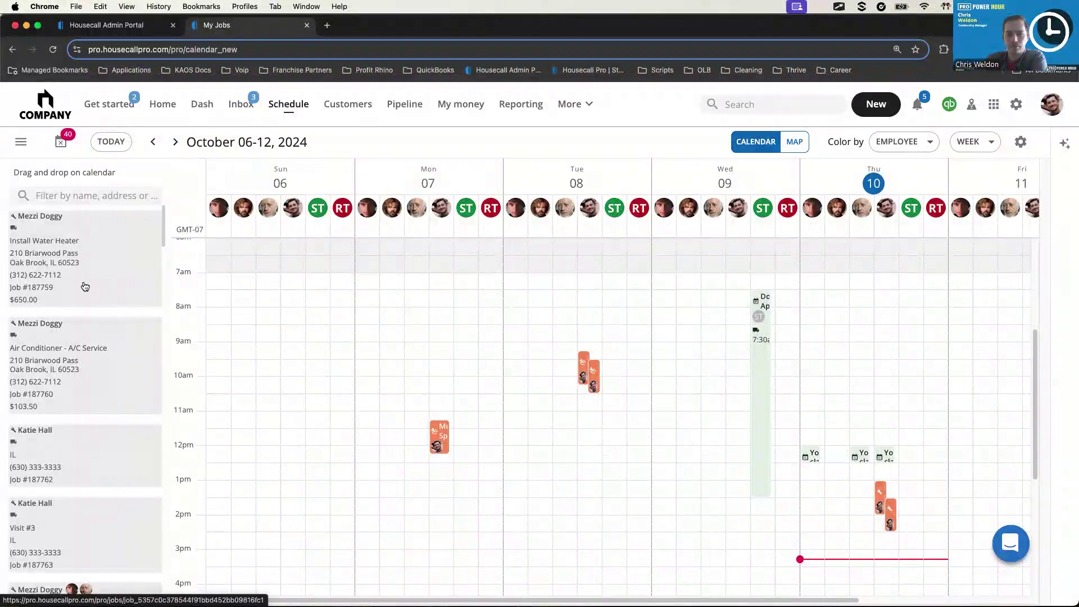
{"action": "left_click_drag", "start_coordinate": [85, 287], "coordinate": [759, 472]}
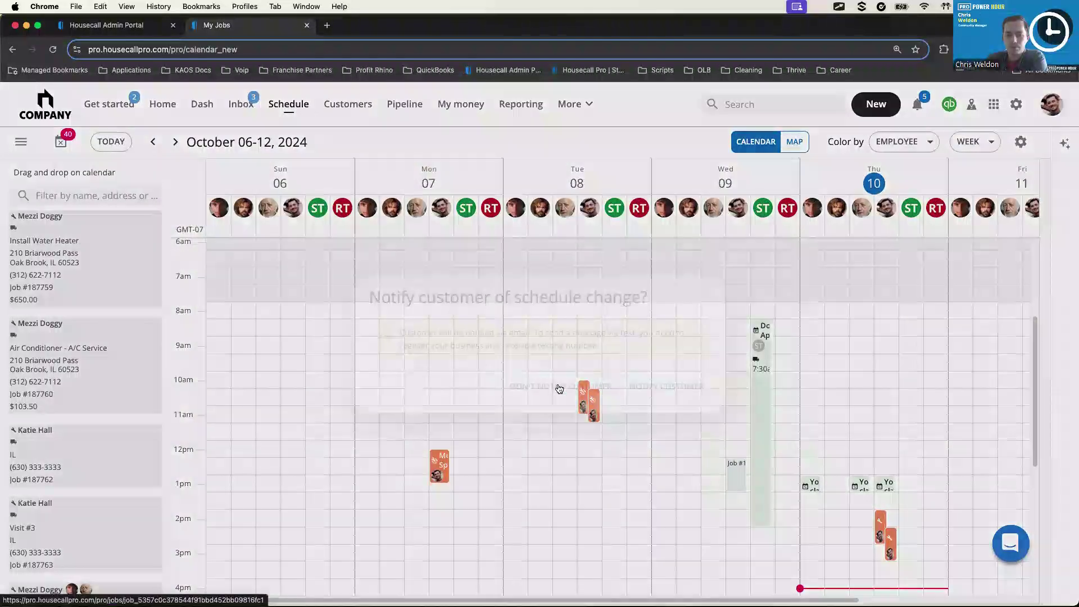
{"action": "left_click", "coordinate": [559, 388]}
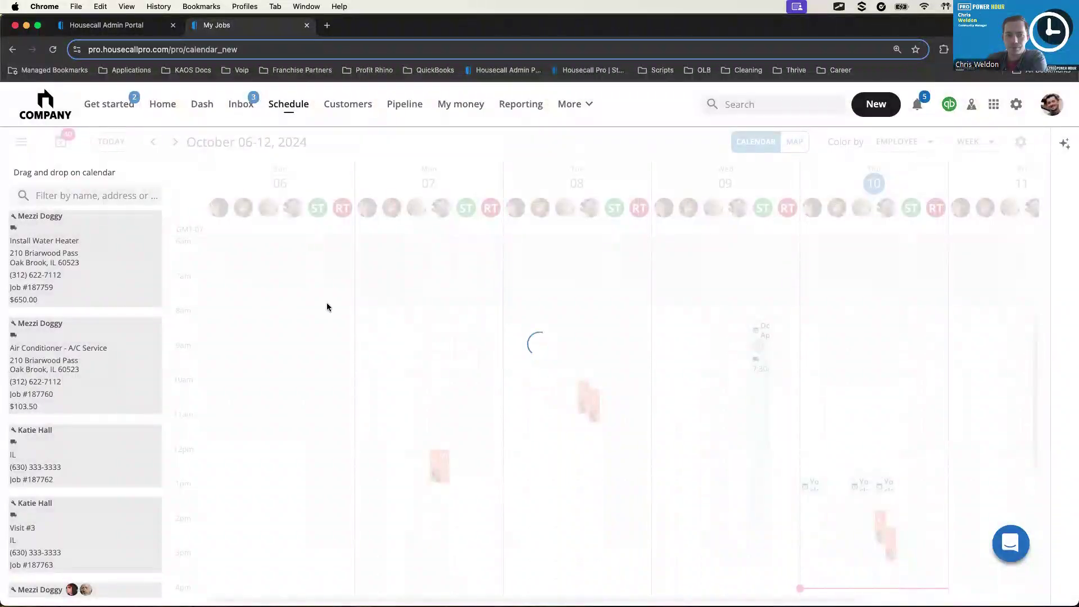
{"action": "mouse_move", "coordinate": [70, 279]}
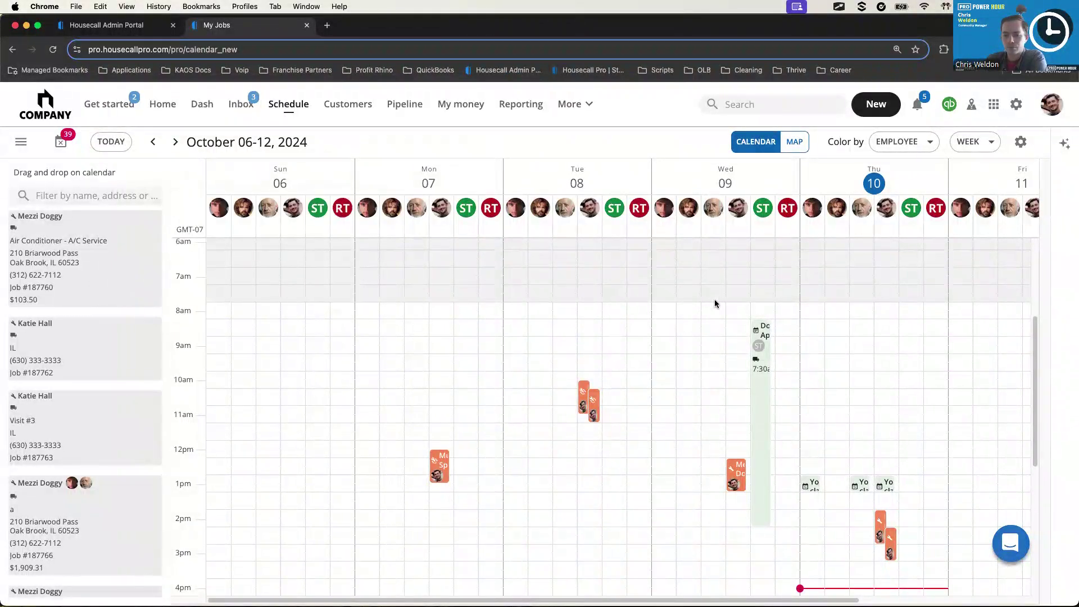
{"action": "scroll", "coordinate": [843, 368], "scroll_direction": "down", "scroll_amount": 1}
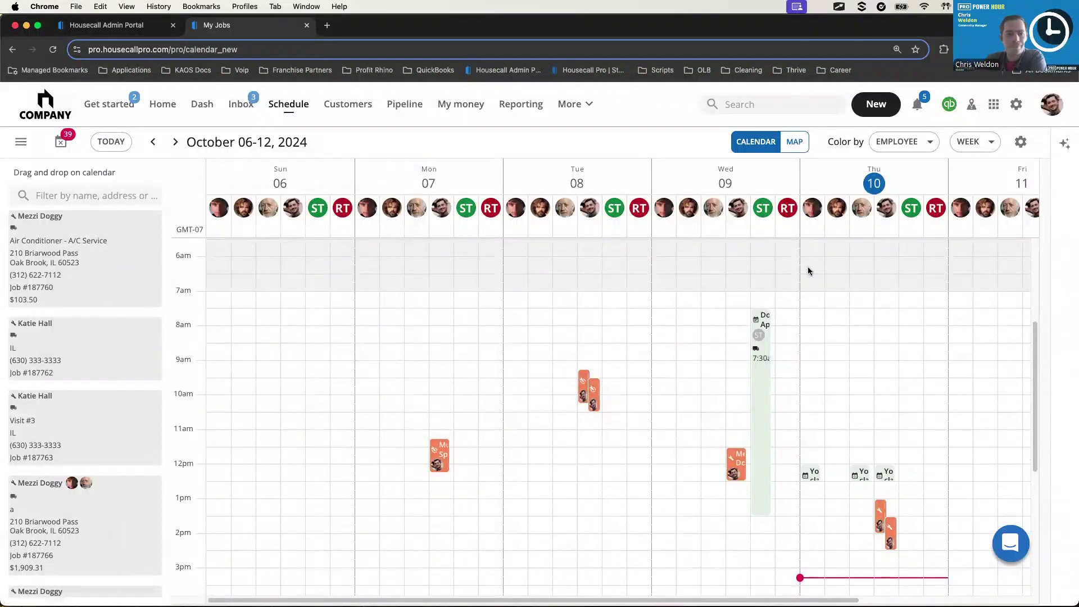
{"action": "key", "text": "super+shift+a"}
{"action": "mouse_move", "coordinate": [724, 337]}
{"action": "left_mouse_down"}
{"action": "mouse_move", "coordinate": [809, 202]}
{"action": "mouse_move", "coordinate": [845, 119]}
{"action": "left_mouse_up"}
{"action": "key", "text": "Escape"}
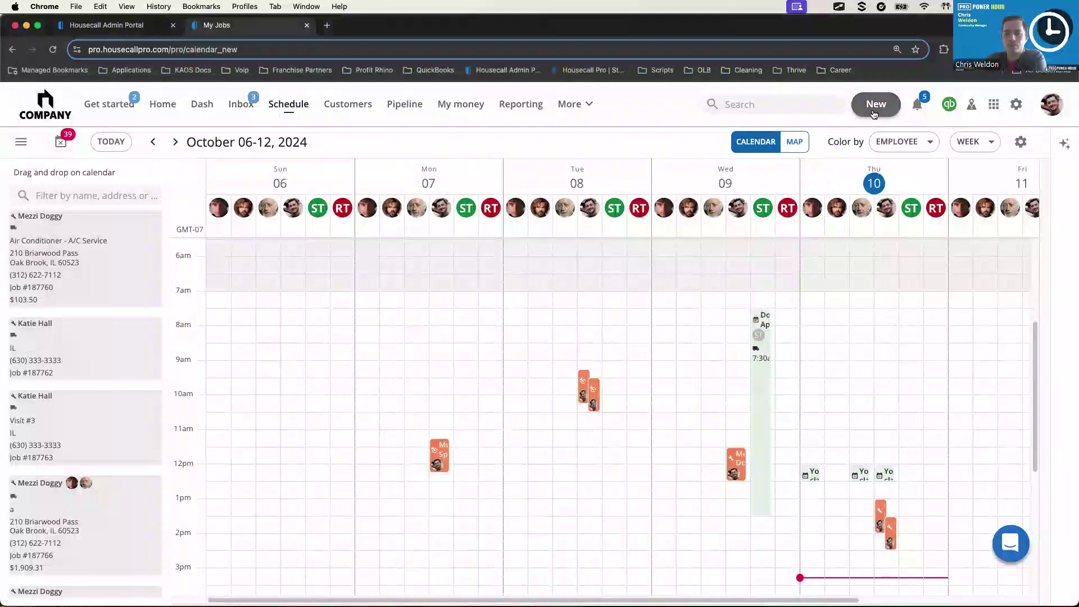
Start a new customer record and review its contact, address, notes and referral fields.
{"action": "left_click", "coordinate": [873, 109]}
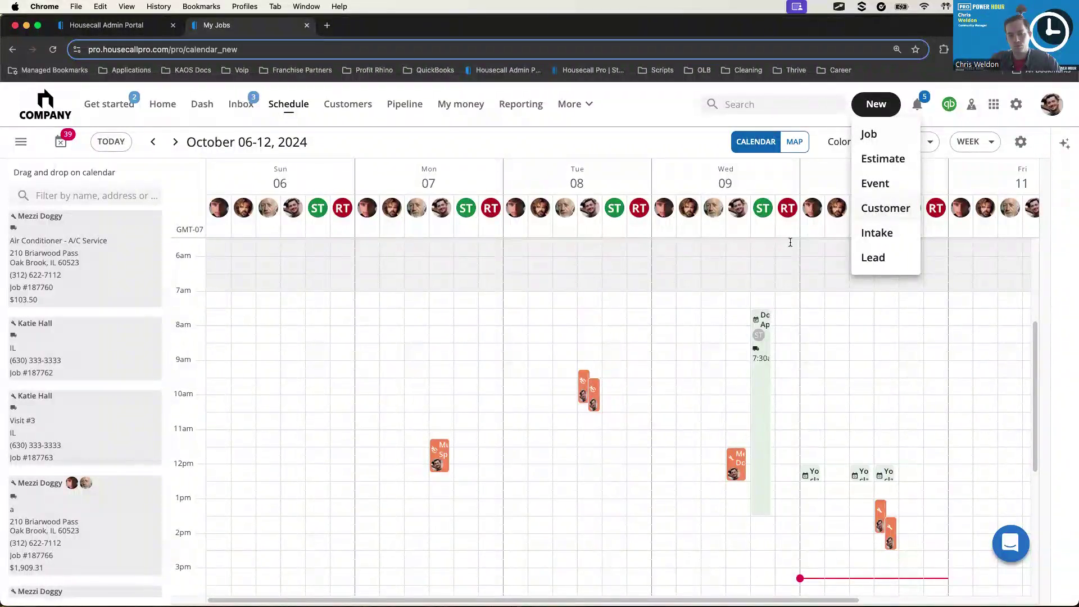
{"action": "scroll", "coordinate": [690, 265], "scroll_direction": "down", "scroll_amount": 2}
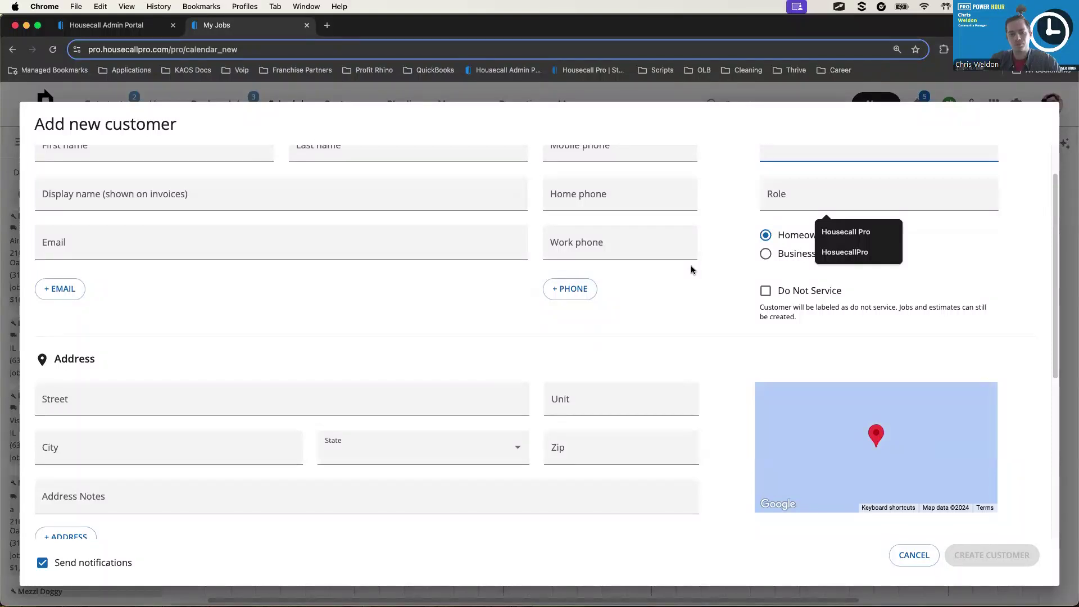
{"action": "scroll", "coordinate": [691, 270], "scroll_direction": "up", "scroll_amount": 2}
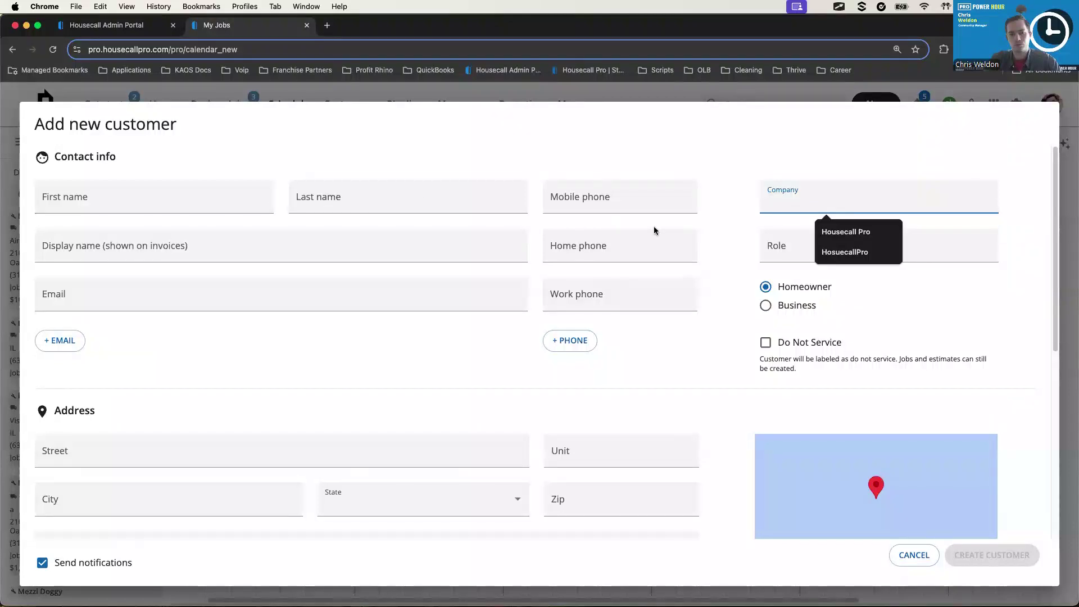
{"action": "scroll", "coordinate": [619, 310], "scroll_direction": "down", "scroll_amount": 4}
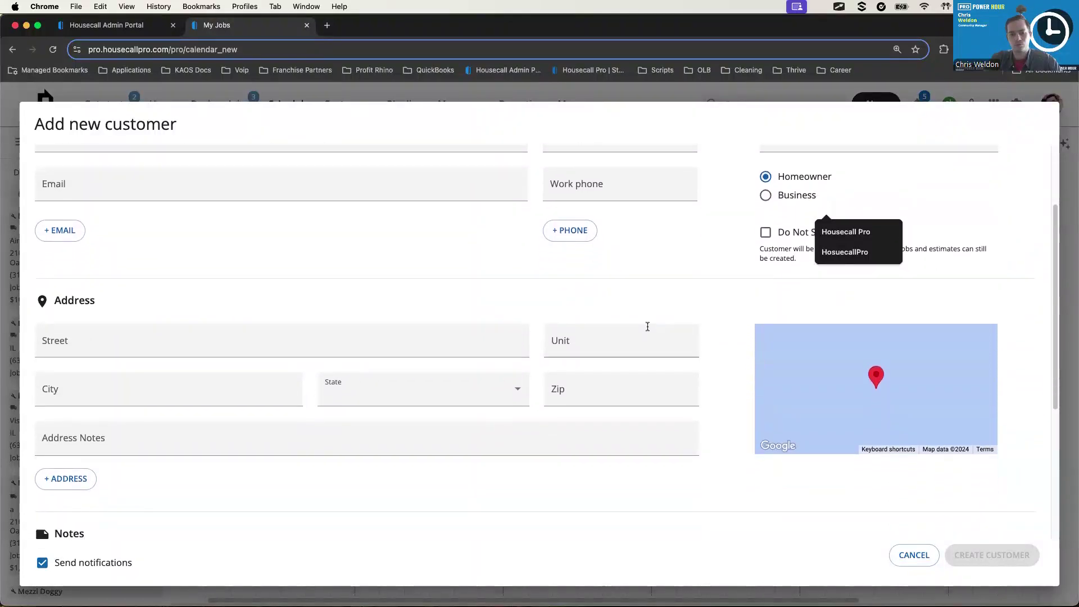
{"action": "scroll", "coordinate": [647, 326], "scroll_direction": "down", "scroll_amount": 5}
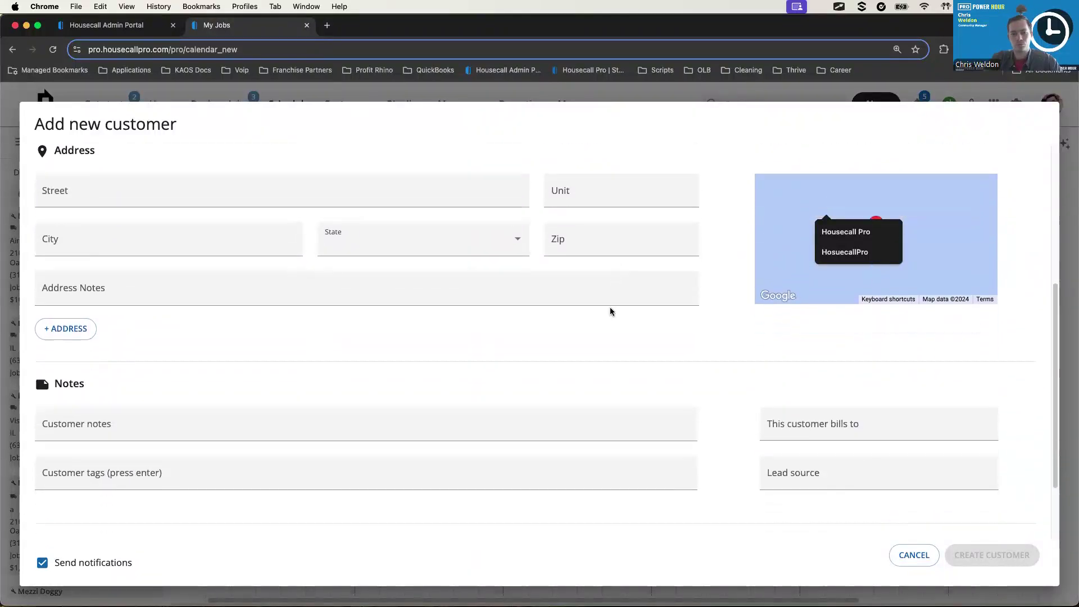
{"action": "scroll", "coordinate": [610, 310], "scroll_direction": "down", "scroll_amount": 1}
{"action": "scroll", "coordinate": [362, 322], "scroll_direction": "down", "scroll_amount": 1}
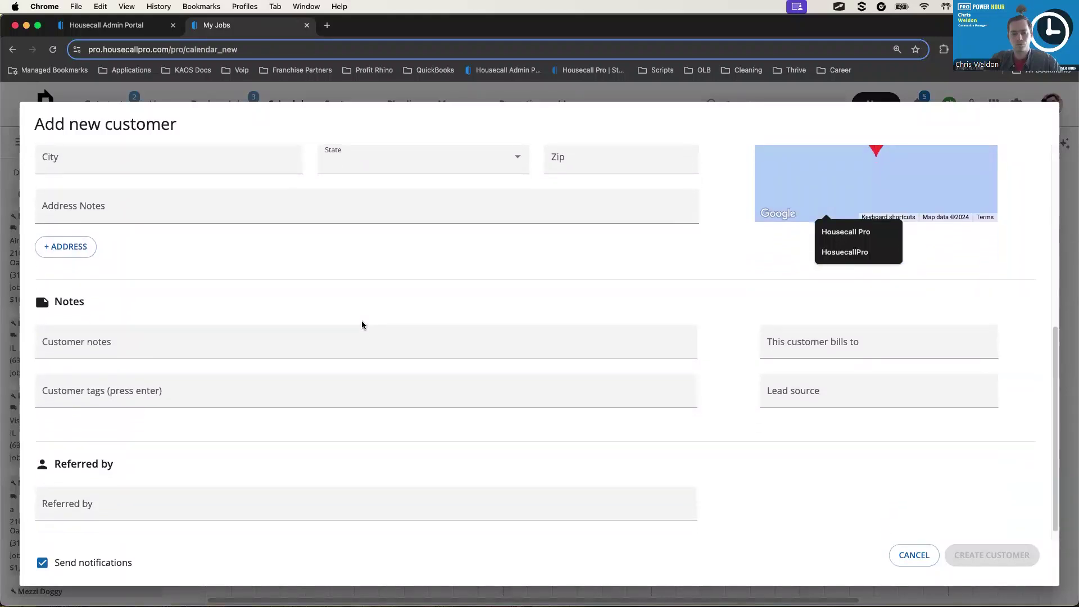
{"action": "key", "text": "ctrl+Tab"}
{"action": "mouse_move", "coordinate": [47, 274]}
{"action": "left_mouse_down"}
{"action": "mouse_move", "coordinate": [35, 276]}
{"action": "mouse_move", "coordinate": [40, 501]}
{"action": "mouse_move", "coordinate": [60, 561]}
{"action": "left_mouse_up"}
{"action": "key", "text": "ctrl+Tab"}
{"action": "scroll", "coordinate": [413, 423], "scroll_direction": "down", "scroll_amount": 1}
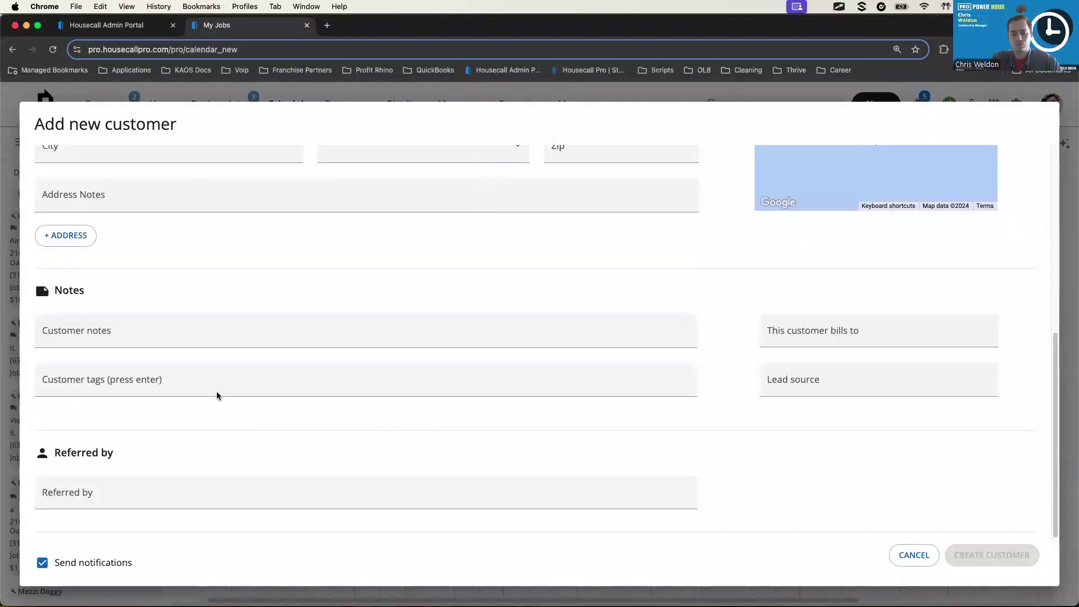
{"action": "left_click", "coordinate": [97, 336]}
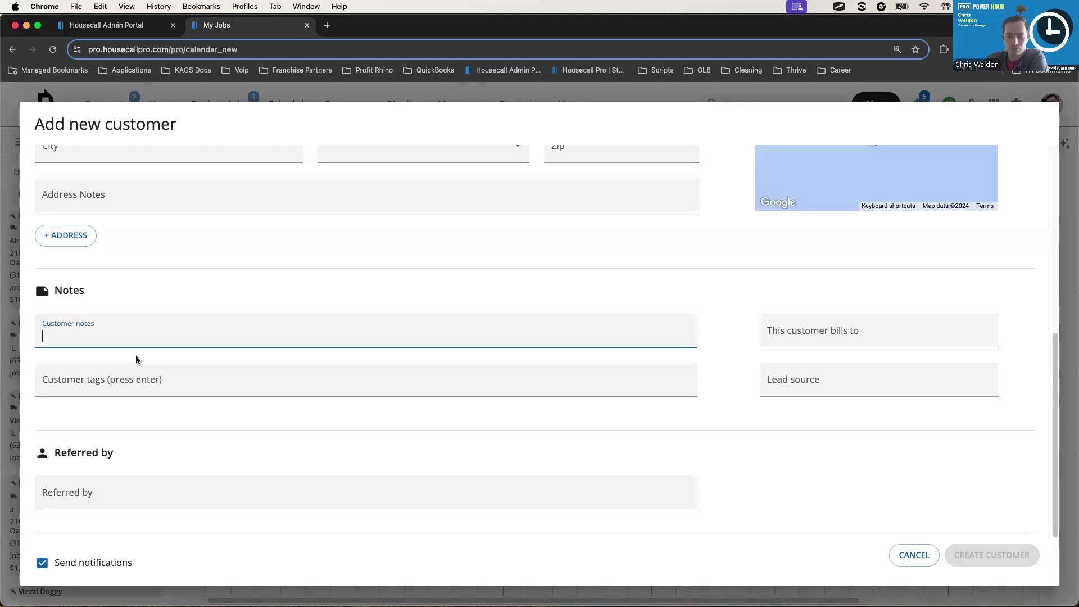
{"action": "left_click", "coordinate": [147, 380]}
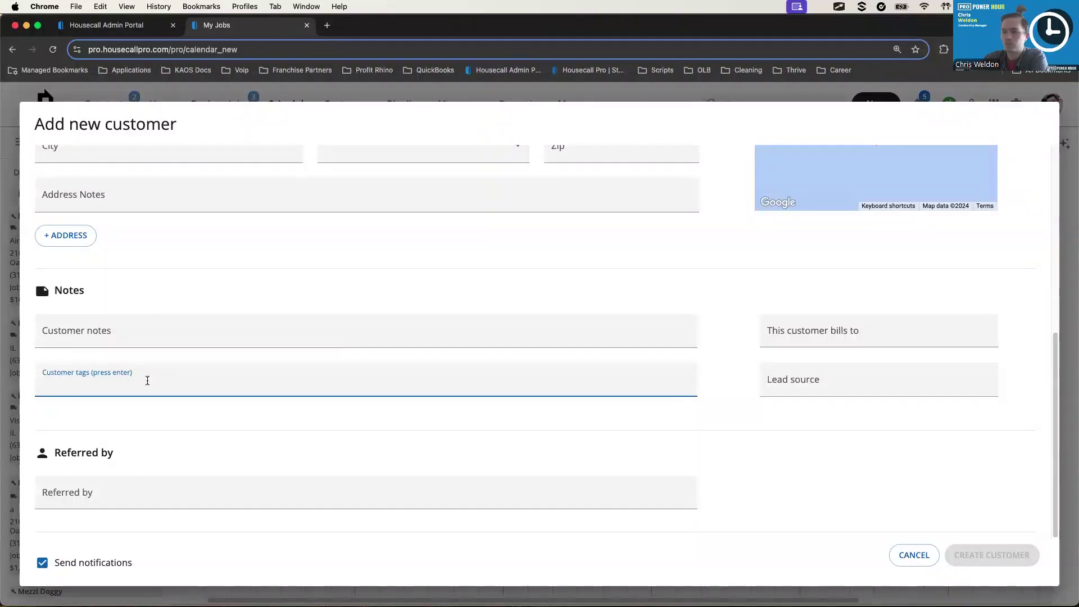
{"action": "type", "text": "C"}
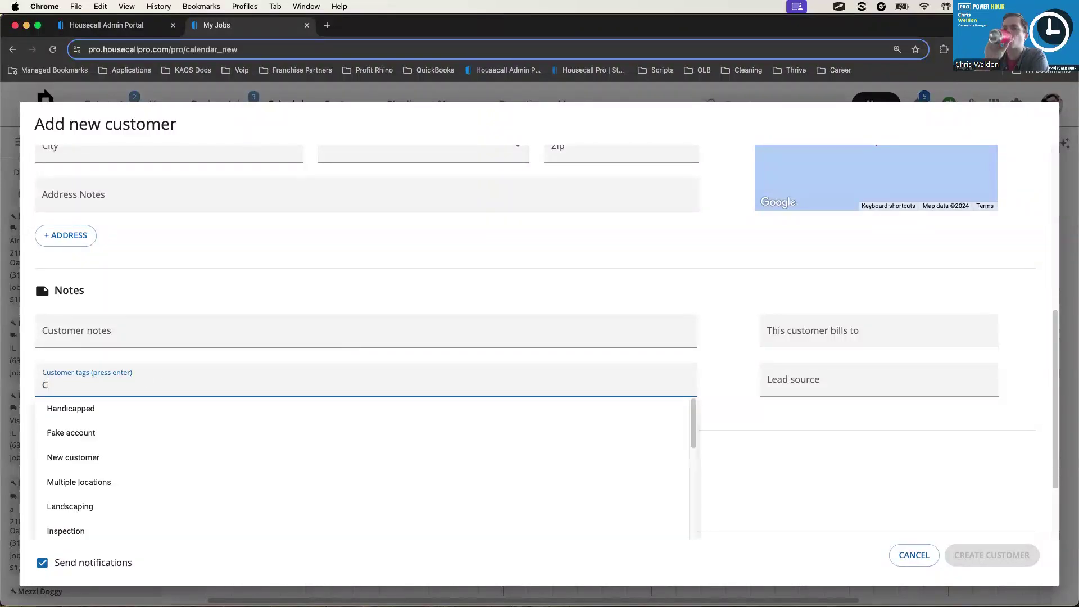
{"action": "type", "text": "ew Customer"}
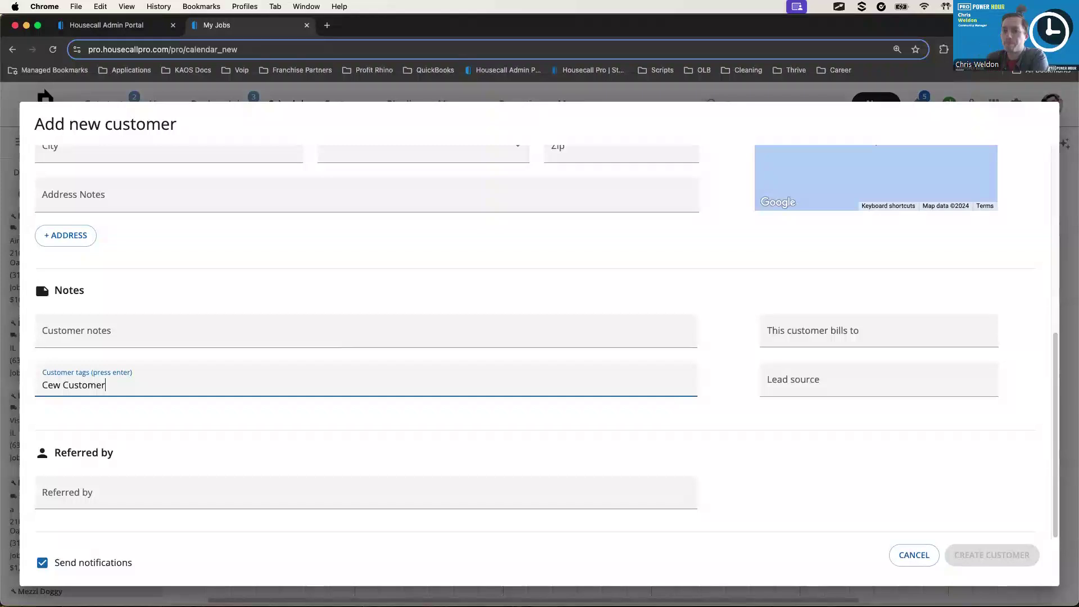
{"action": "key", "text": "Return"}
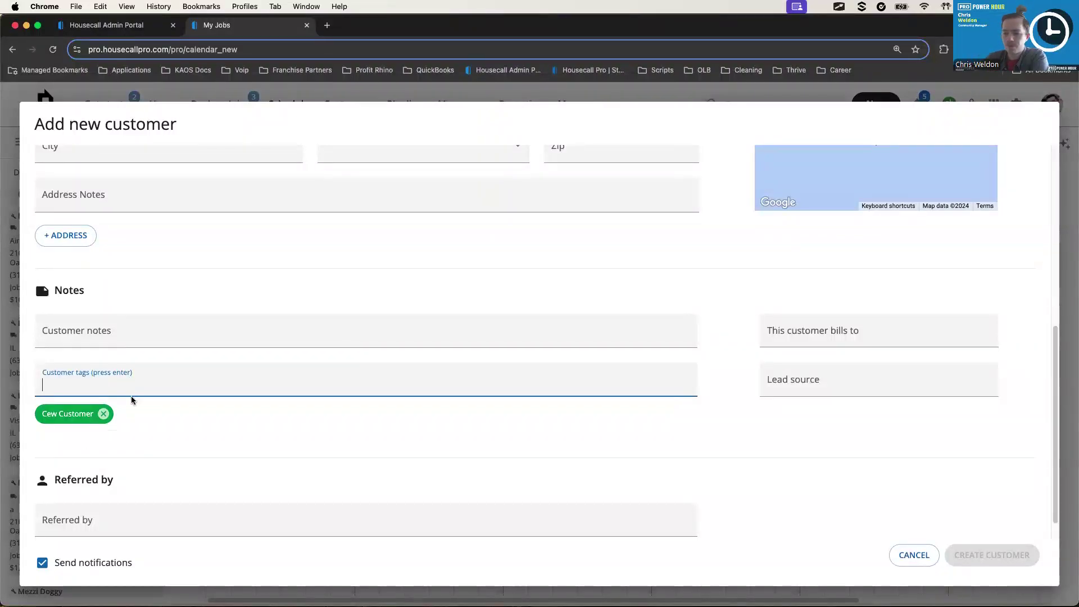
{"action": "left_click", "coordinate": [104, 414]}
Add the tags New customer and Military to the new customer record.
{"action": "left_click", "coordinate": [117, 385]}
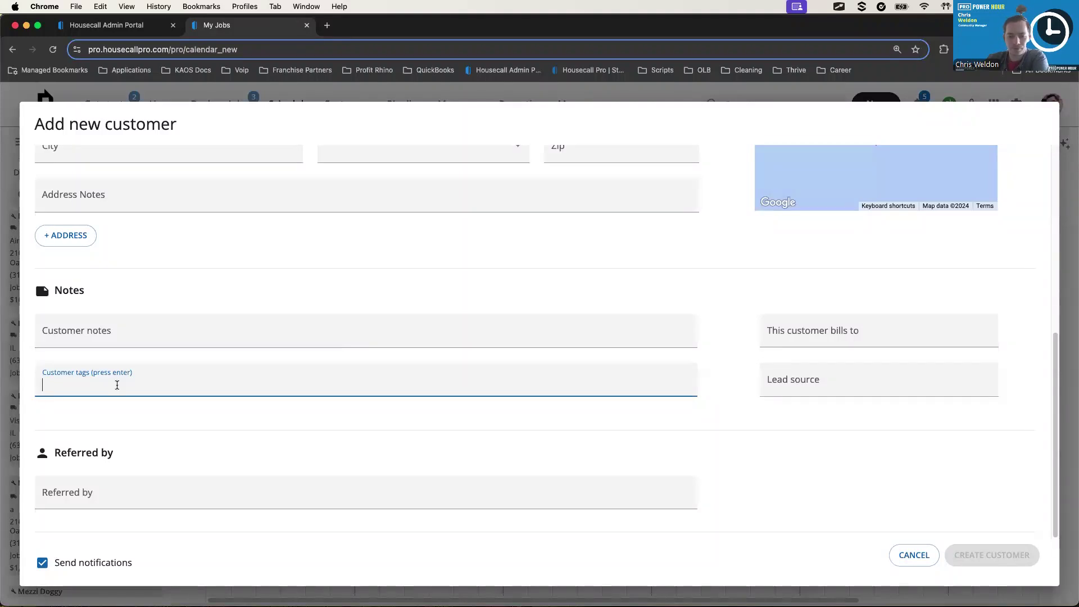
{"action": "type", "text": "New Cus"}
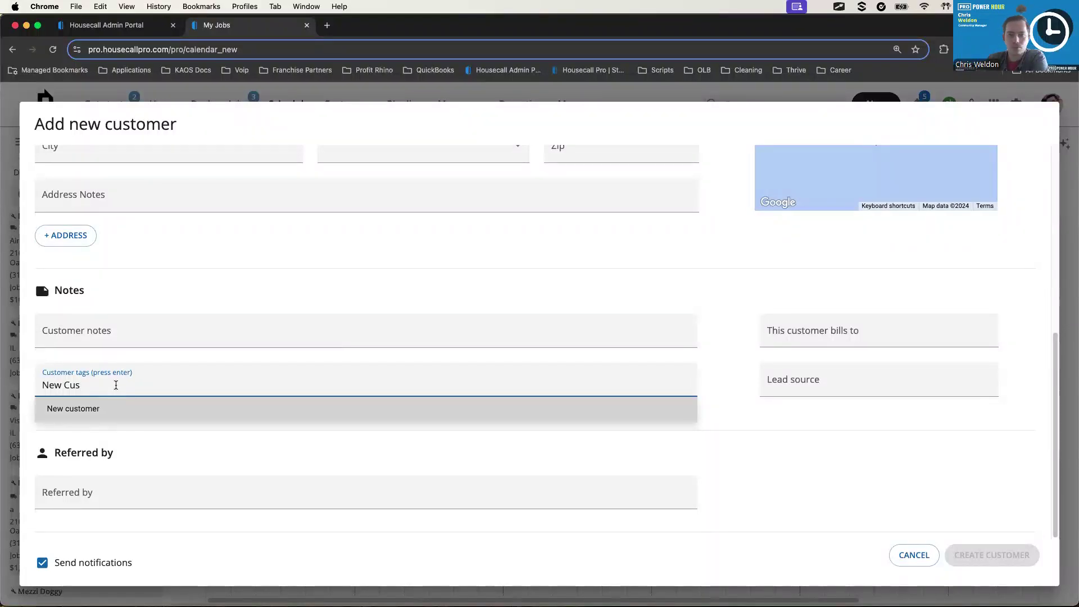
{"action": "key", "text": "Return"}
{"action": "type", "text": "Milti"}
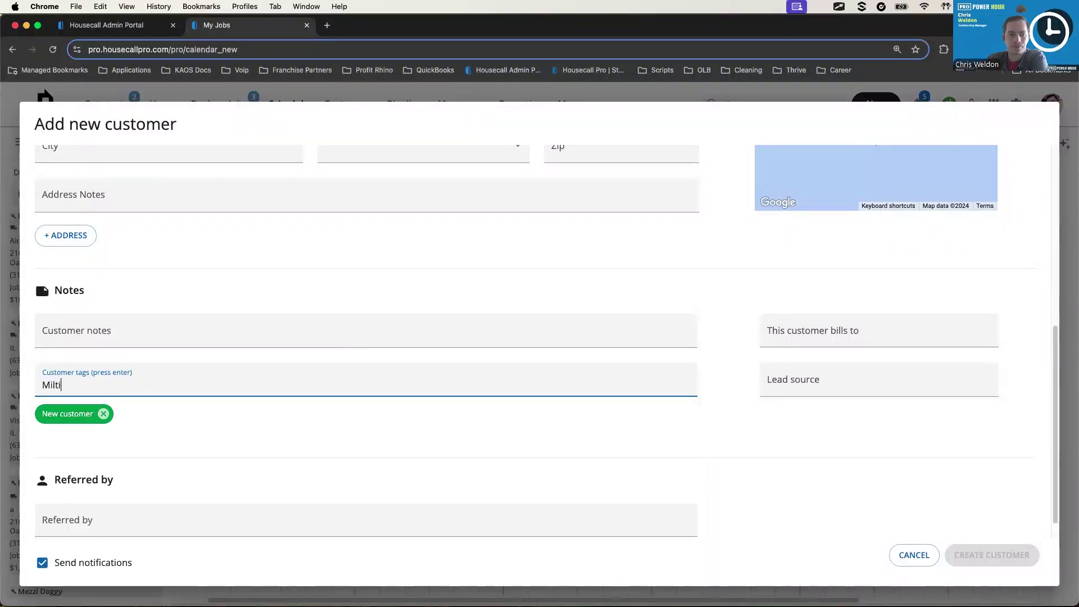
{"action": "key", "text": "BackSpace"}
{"action": "key", "text": "BackSpace"}
{"action": "key", "text": "Down"}
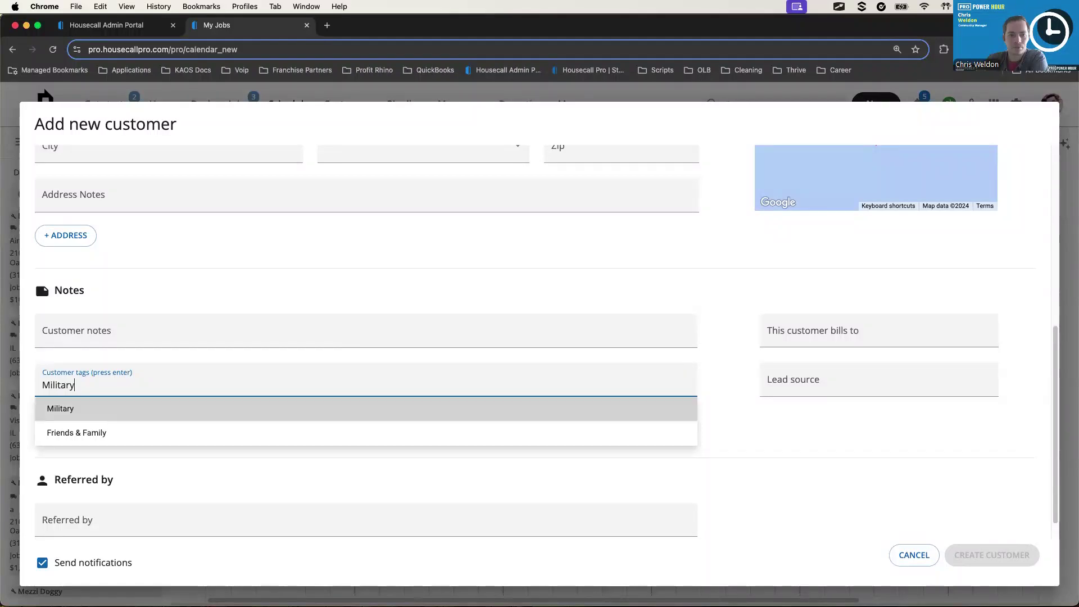
{"action": "key", "text": "Return"}
Add the Friends & Family tag to the new customer record.
{"action": "type", "text": "Frends"}
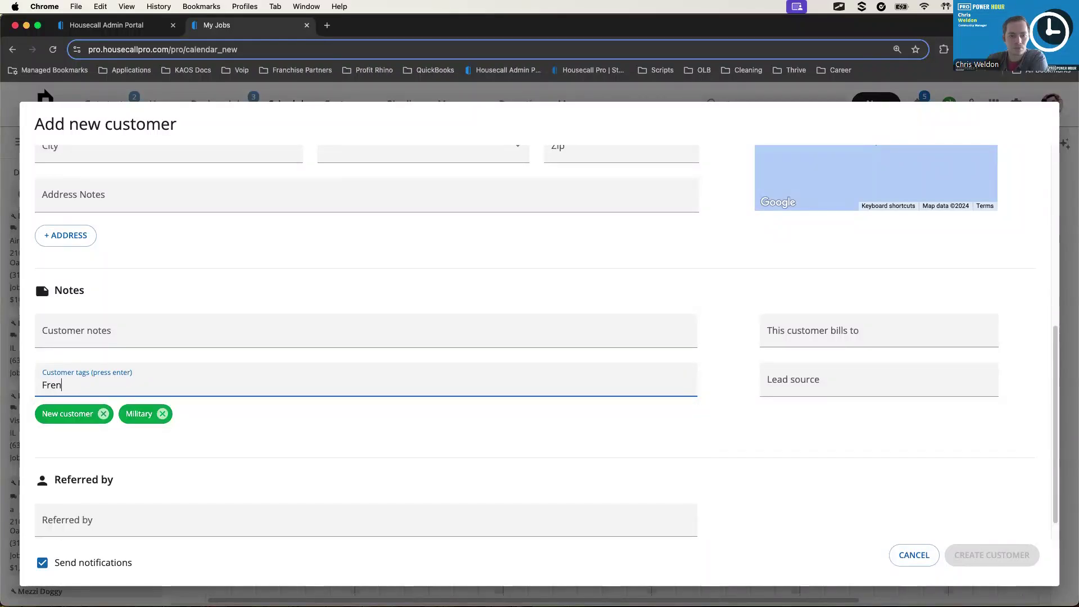
{"action": "key", "text": "BackSpace"}
{"action": "key", "text": "BackSpace"}
{"action": "key", "text": "BackSpace"}
{"action": "key", "text": "BackSpace"}
{"action": "type", "text": "iends"}
{"action": "key", "text": "Down"}
{"action": "key", "text": "Return"}
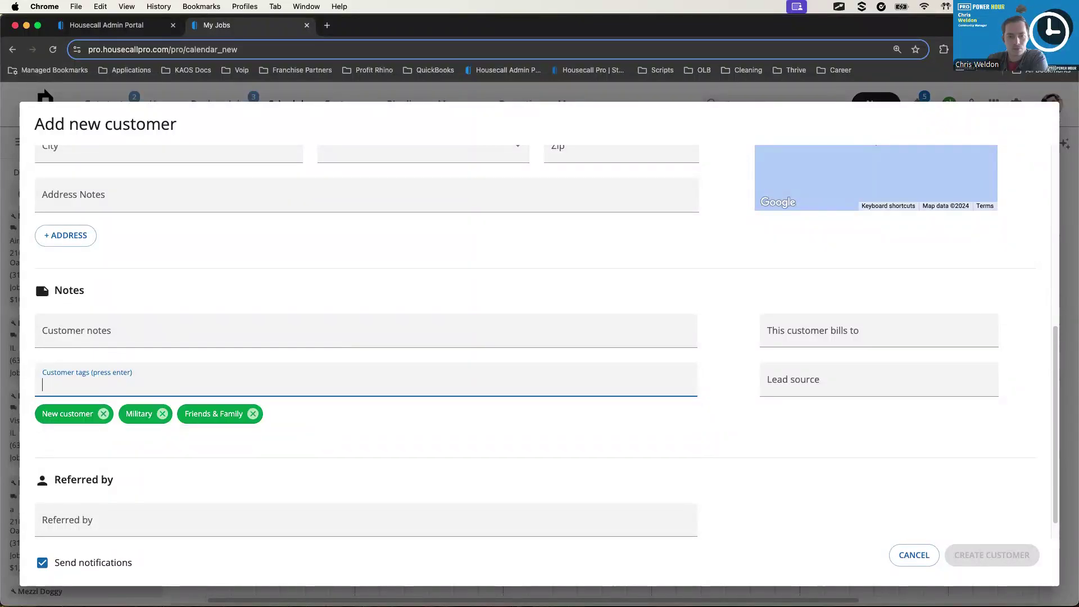
Look at the available lead sources for the new customer without choosing one.
{"action": "left_click", "coordinate": [821, 380]}
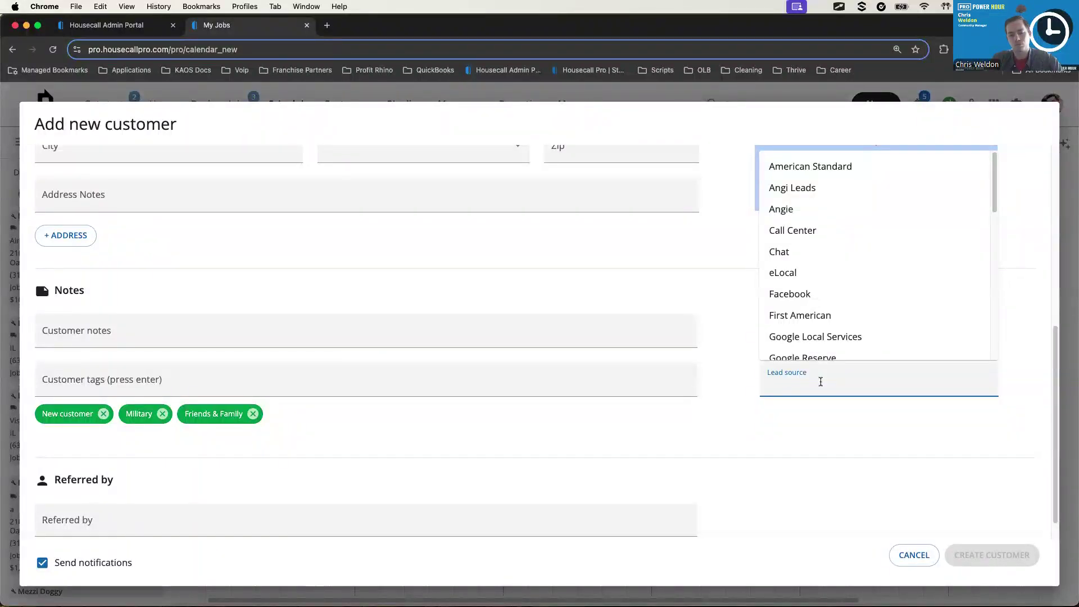
{"action": "left_click", "coordinate": [809, 453]}
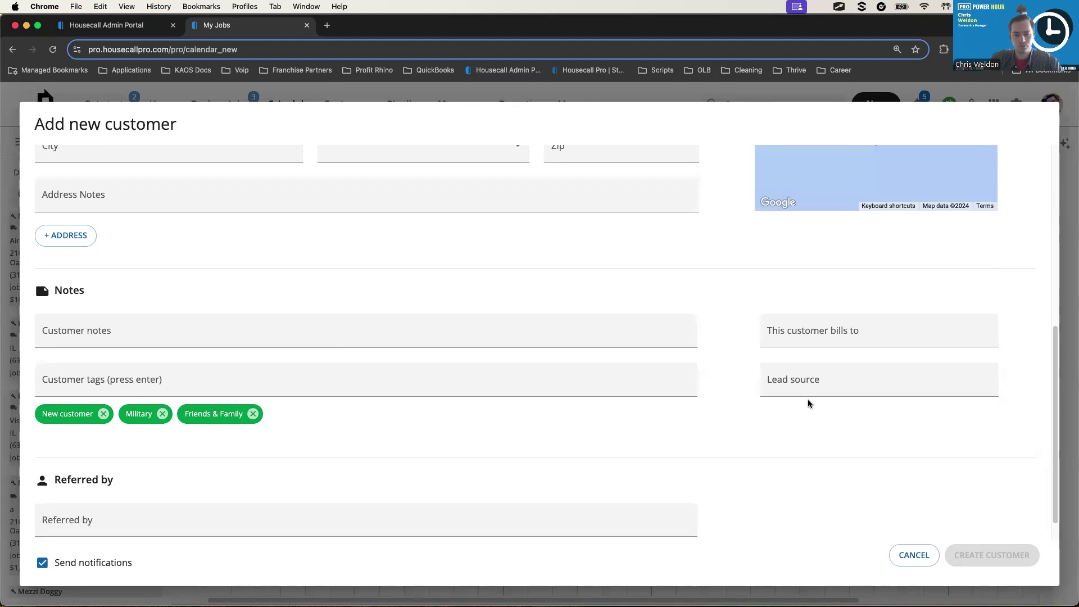
Search the billing customers for Stella, choose Stella's Properties LLC Attention Estimates as bill-to, and clear that choice.
{"action": "left_click", "coordinate": [799, 334]}
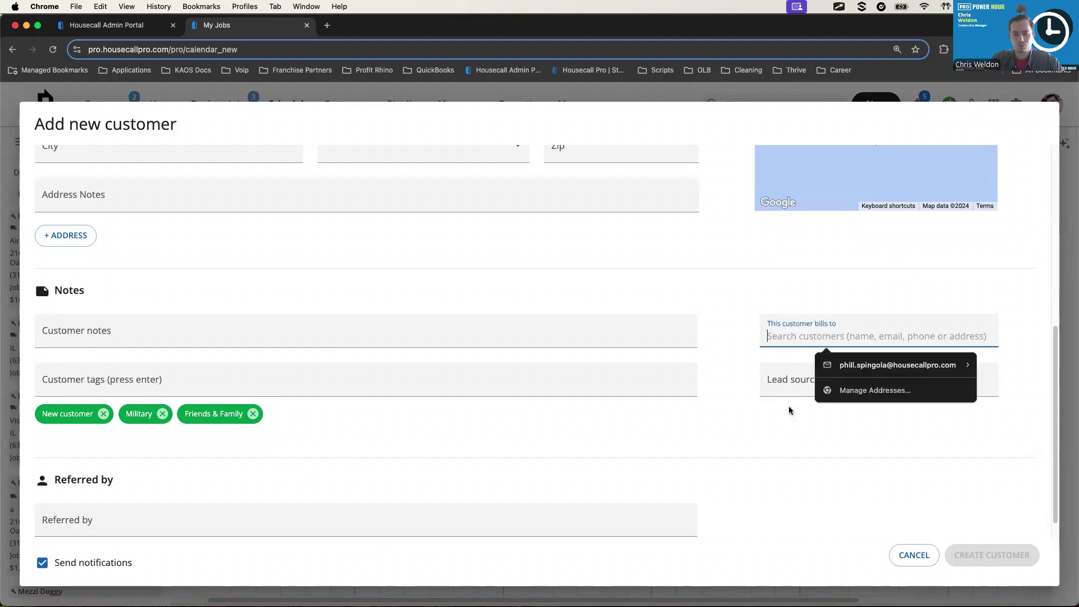
{"action": "left_click", "coordinate": [738, 348]}
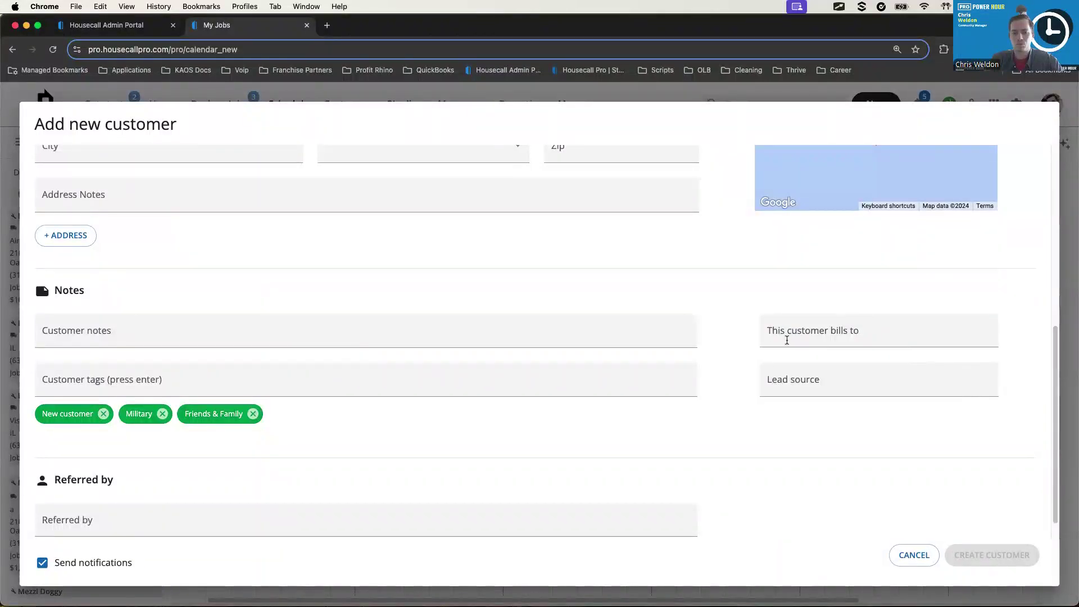
{"action": "left_click", "coordinate": [787, 339]}
{"action": "type", "text": "Stella"}
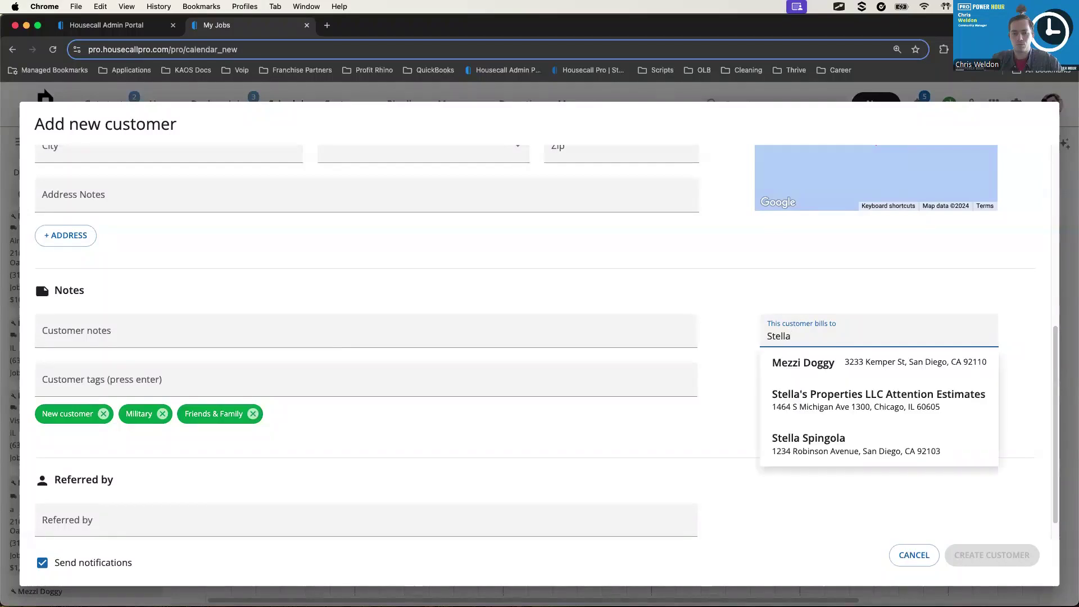
{"action": "left_click", "coordinate": [805, 413]}
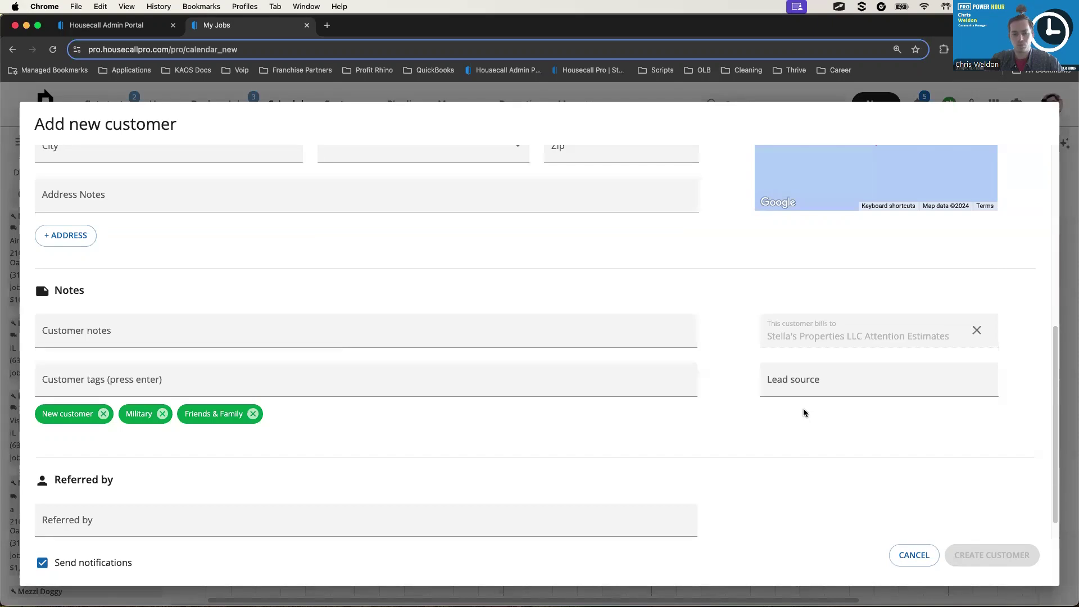
{"action": "left_click", "coordinate": [977, 331]}
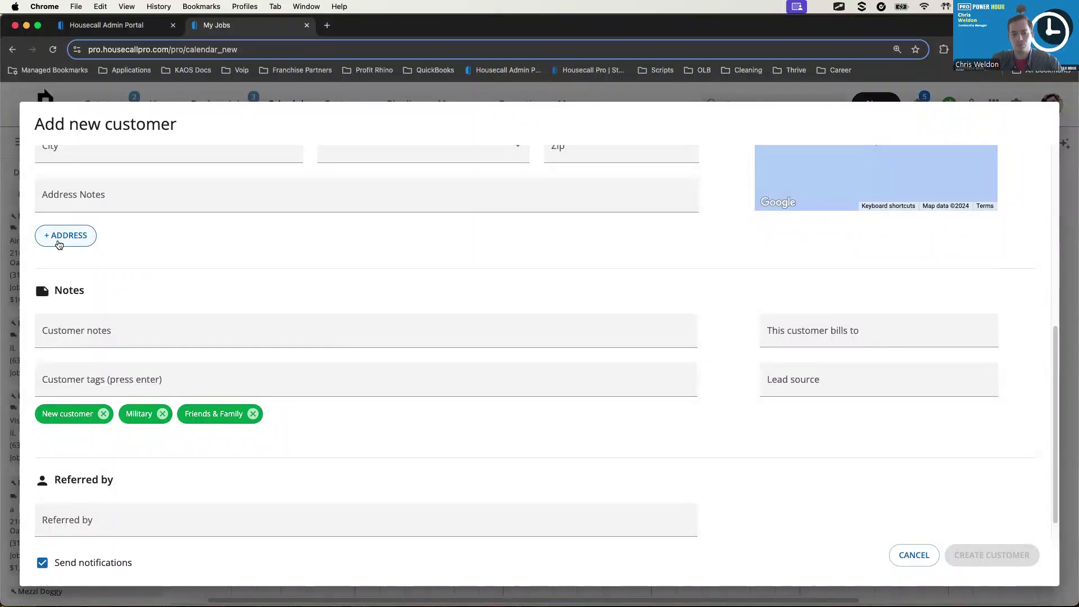
Turn off notifications for the new customer and discard the unfinished customer record.
{"action": "scroll", "coordinate": [451, 478], "scroll_direction": "down", "scroll_amount": 1}
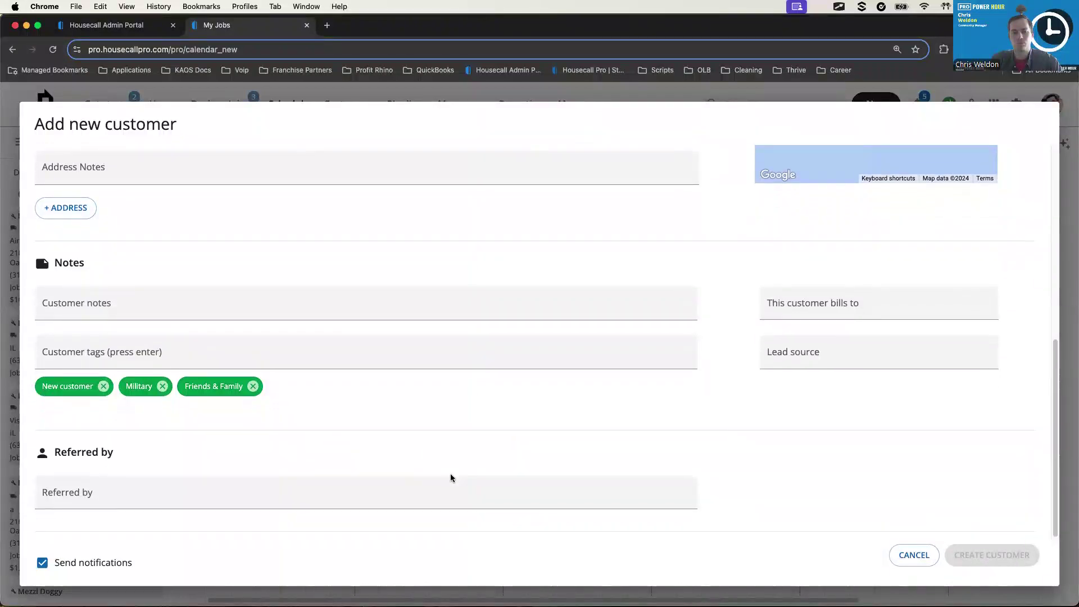
{"action": "left_click_drag", "start_coordinate": [537, 494], "coordinate": [422, 493]}
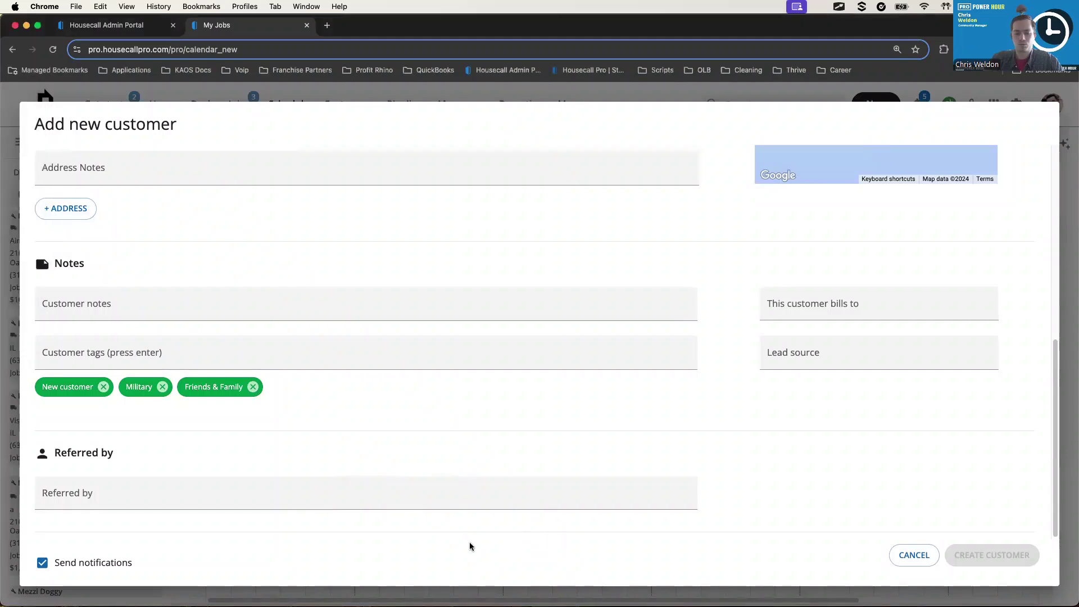
{"action": "left_click_drag", "start_coordinate": [382, 561], "coordinate": [138, 561]}
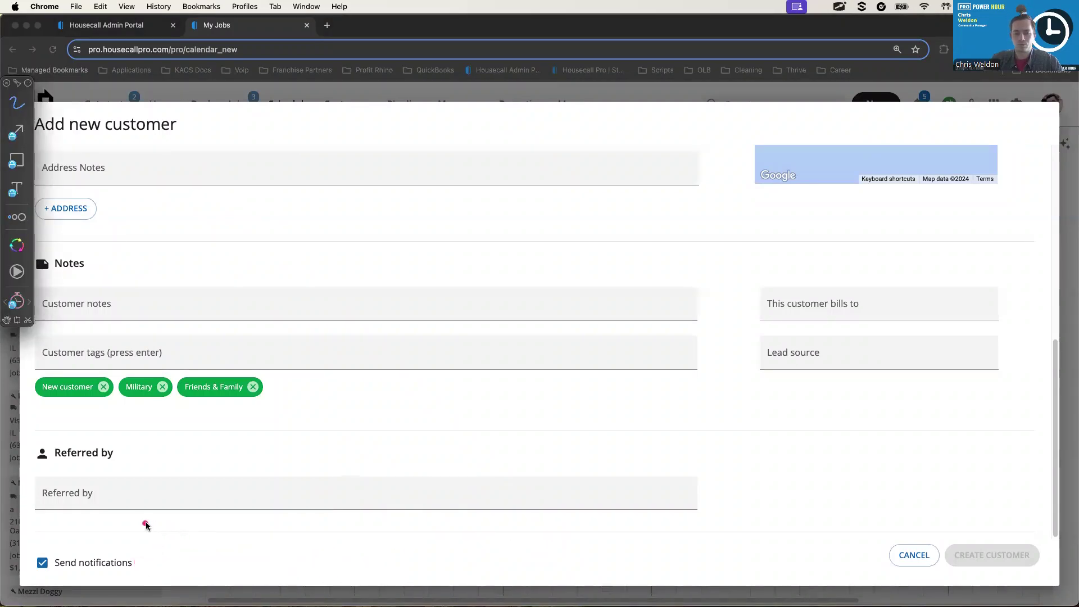
{"action": "left_click_drag", "start_coordinate": [140, 522], "coordinate": [140, 523]}
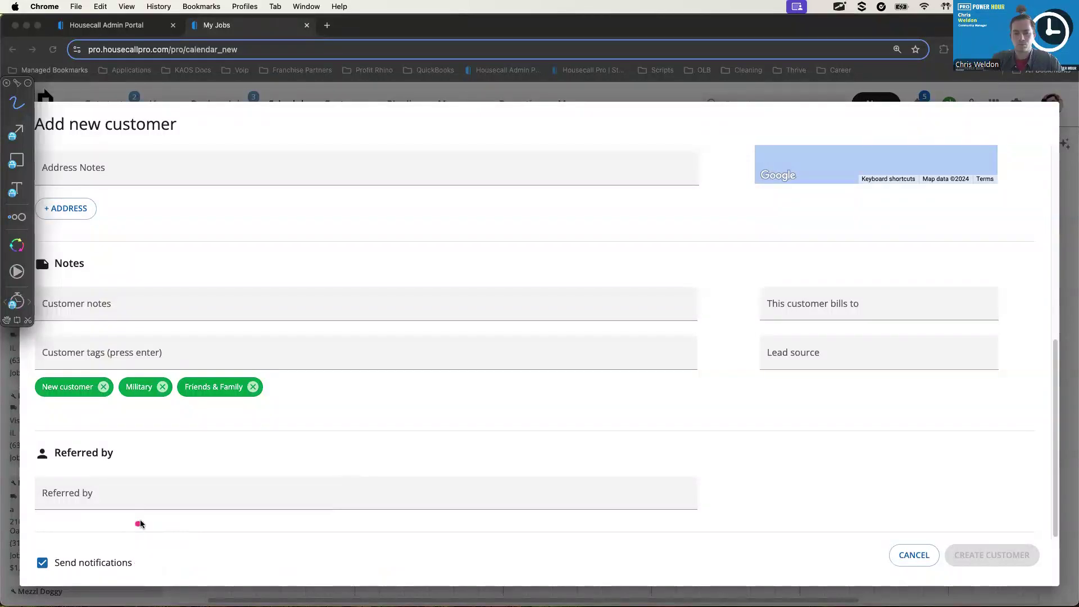
{"action": "left_click", "coordinate": [42, 562]}
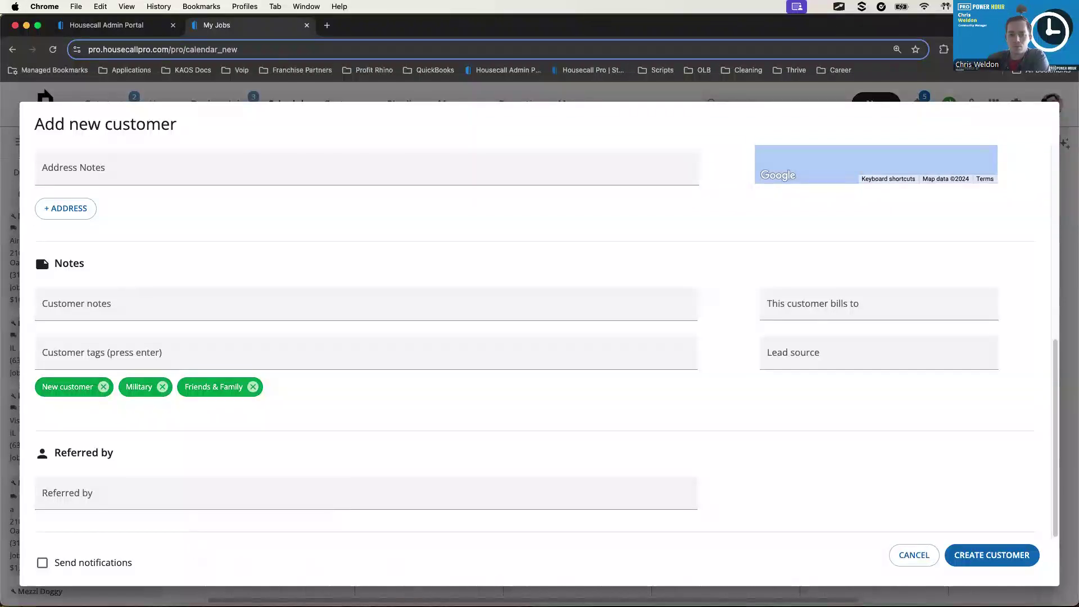
{"action": "left_click", "coordinate": [903, 560]}
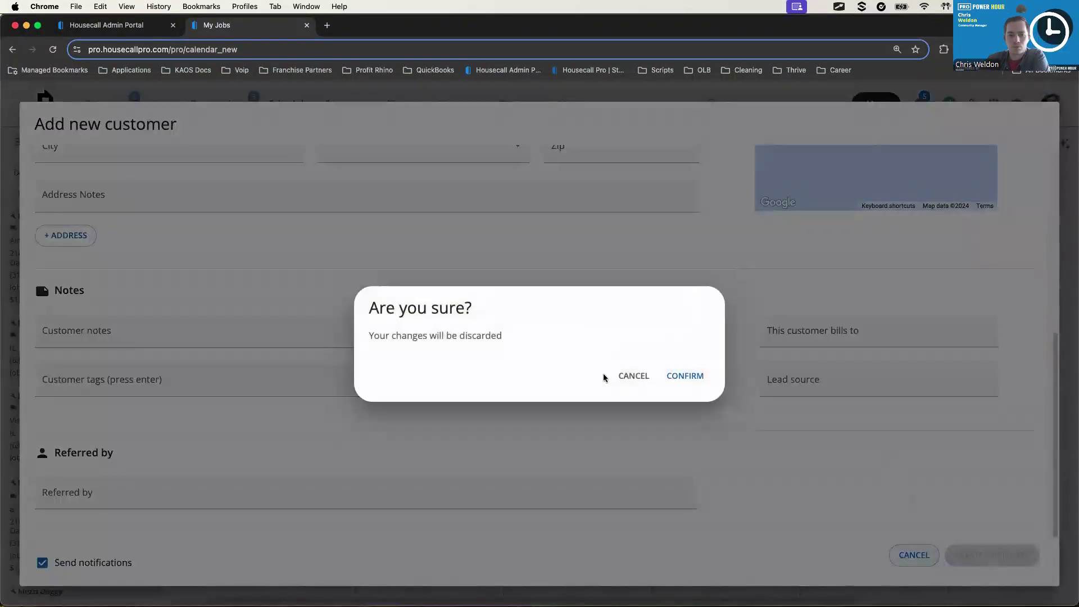
{"action": "left_click", "coordinate": [695, 376]}
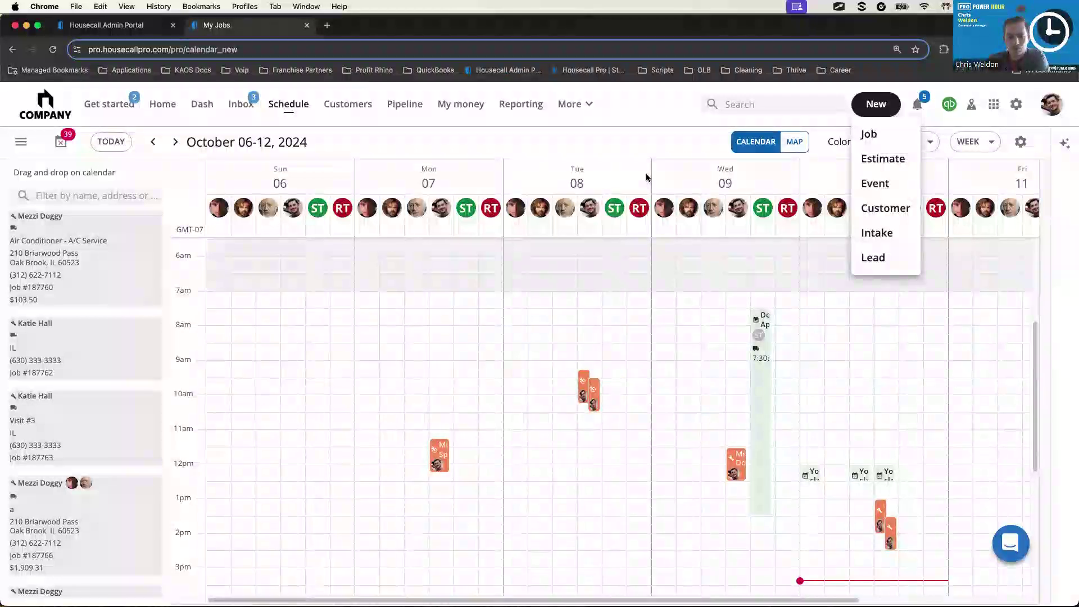
Start a new intake call and attach an existing customer found by searching for their name.
{"action": "left_click", "coordinate": [901, 235]}
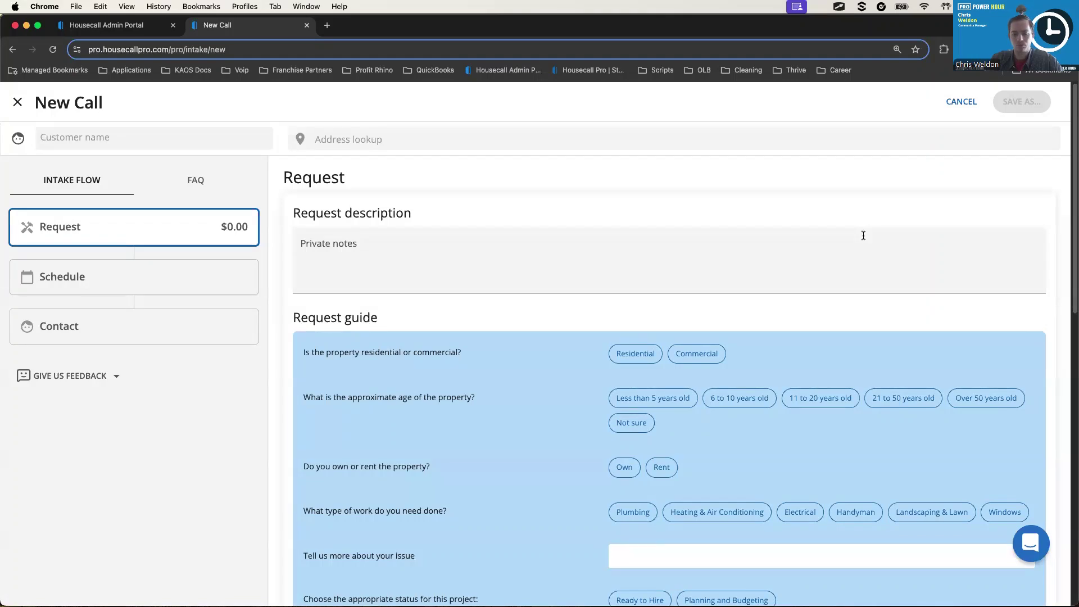
{"action": "left_click", "coordinate": [149, 140]}
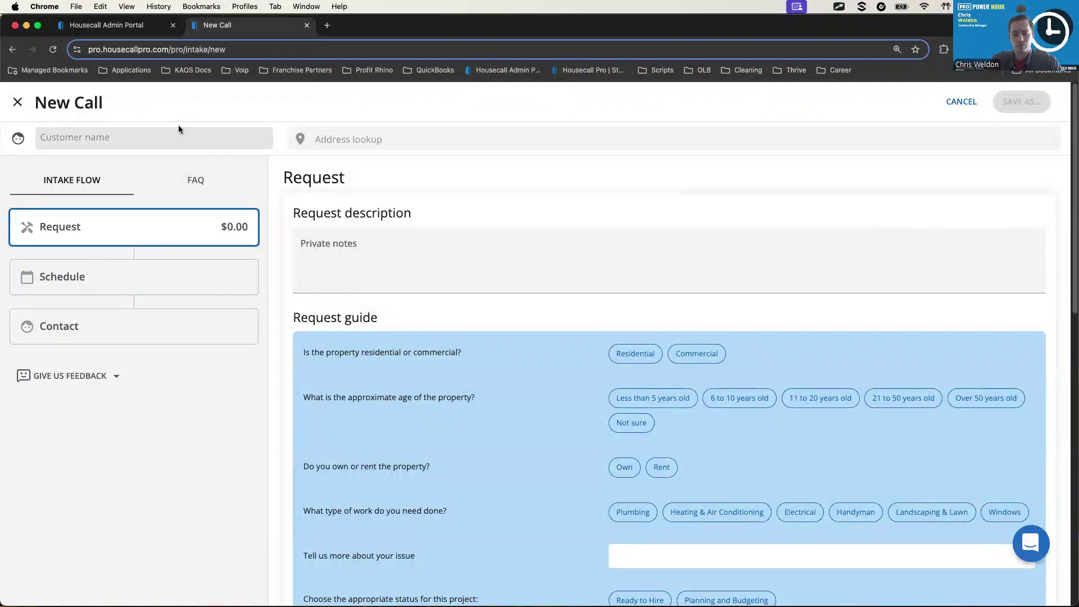
{"action": "type", "text": "Mezzi"}
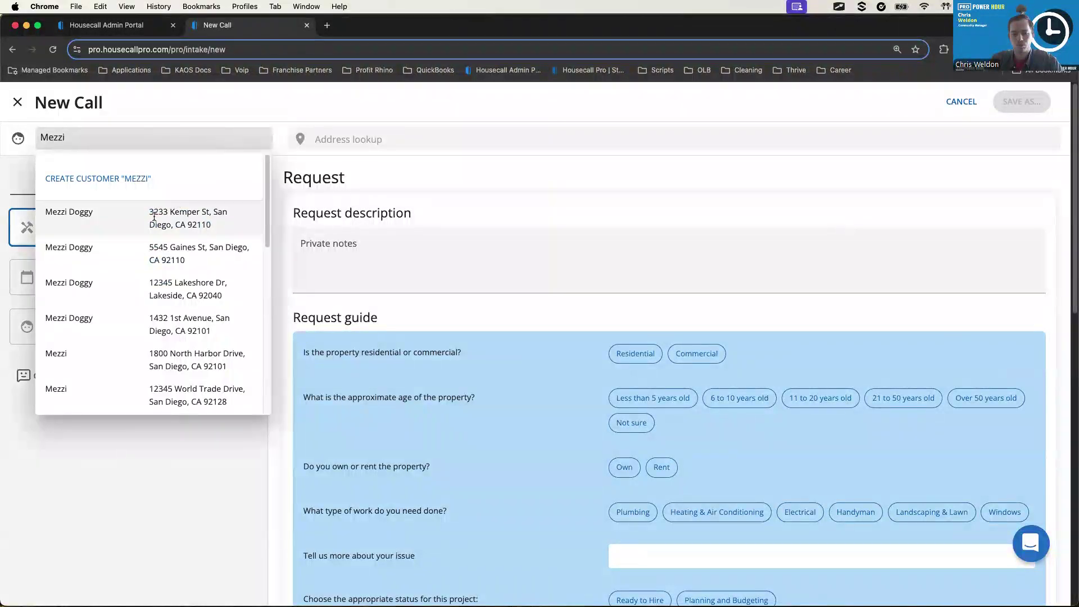
{"action": "left_click", "coordinate": [123, 220]}
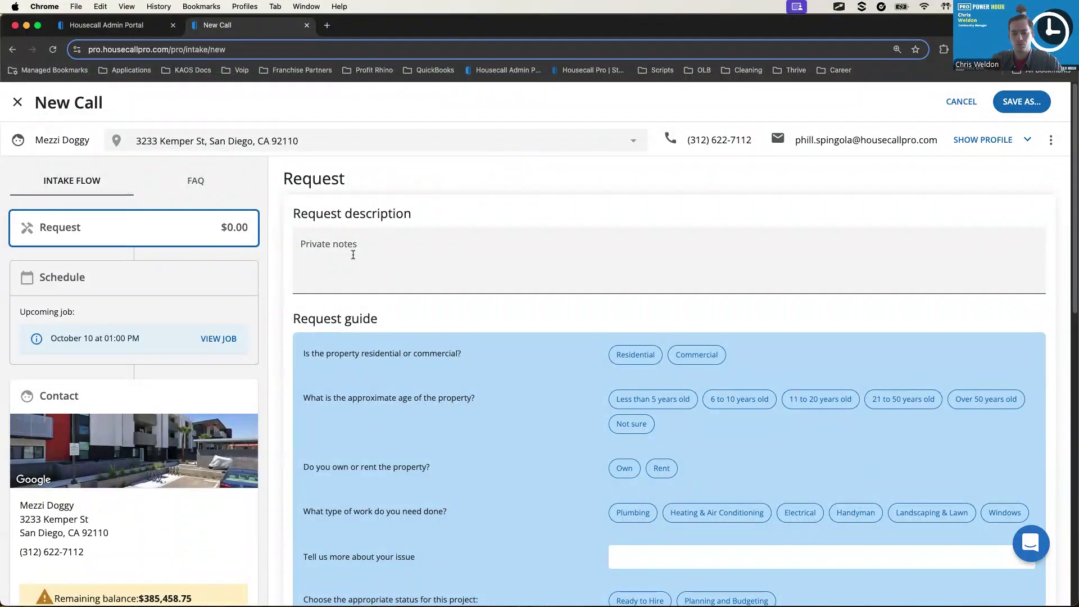
Enter the private notes "Help I need someone to come out ASAP my toilet is leaking the power is out and the garage needs a new paint job!".
{"action": "key", "text": "ctrl+alt+a"}
{"action": "mouse_move", "coordinate": [332, 222]}
{"action": "left_mouse_down"}
{"action": "mouse_move", "coordinate": [290, 293]}
{"action": "mouse_move", "coordinate": [388, 302]}
{"action": "left_mouse_up"}
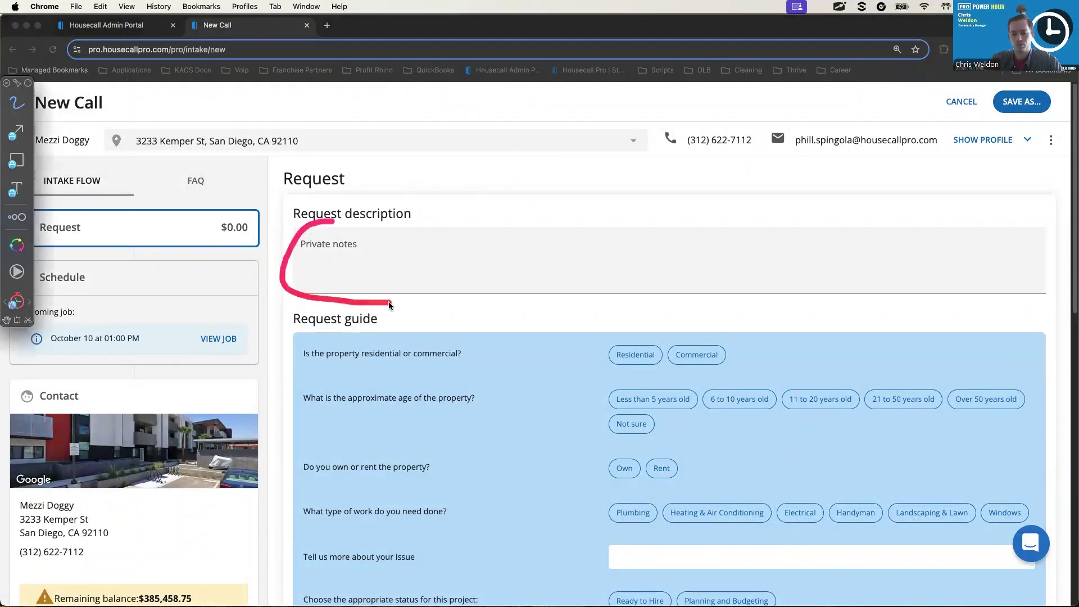
{"action": "key", "text": "Escape"}
{"action": "left_click", "coordinate": [414, 268]}
{"action": "type", "text": "Hel"}
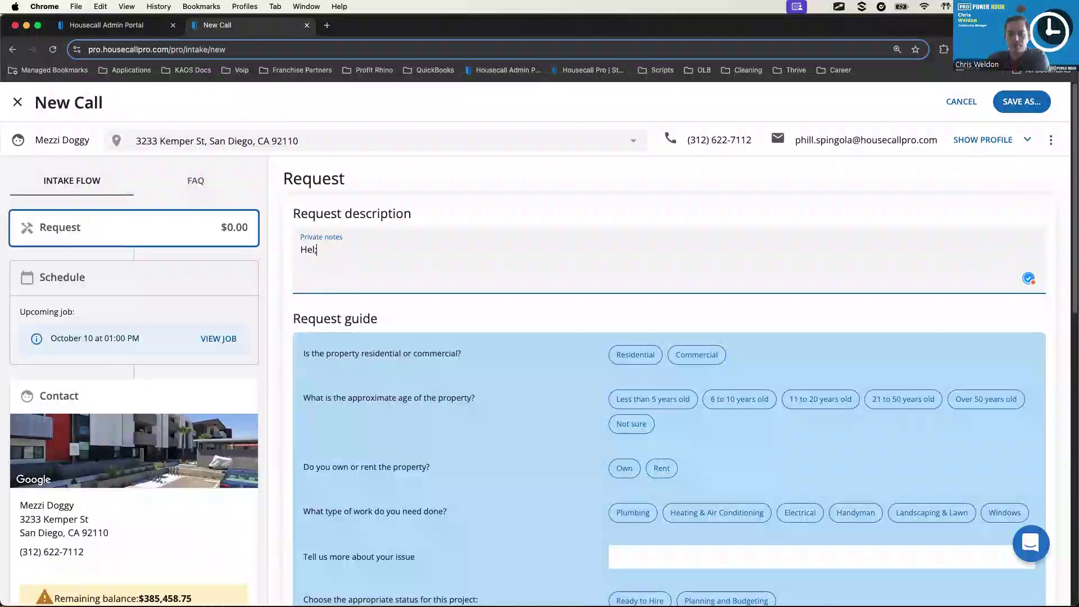
{"action": "type", "text": "p I n"}
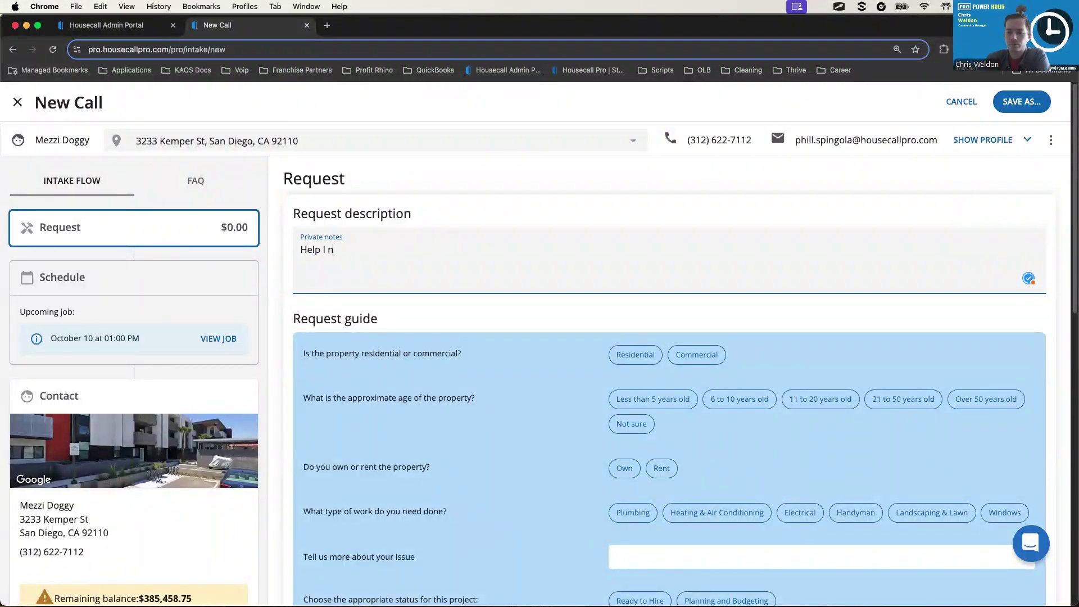
{"action": "type", "text": "eed someone to co"}
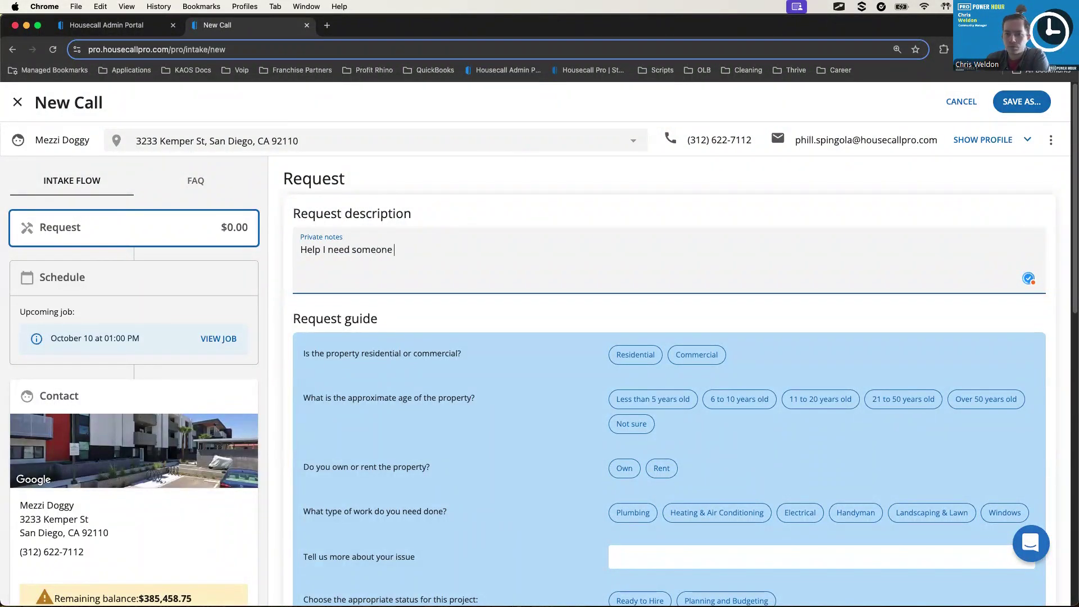
{"action": "type", "text": "me o"}
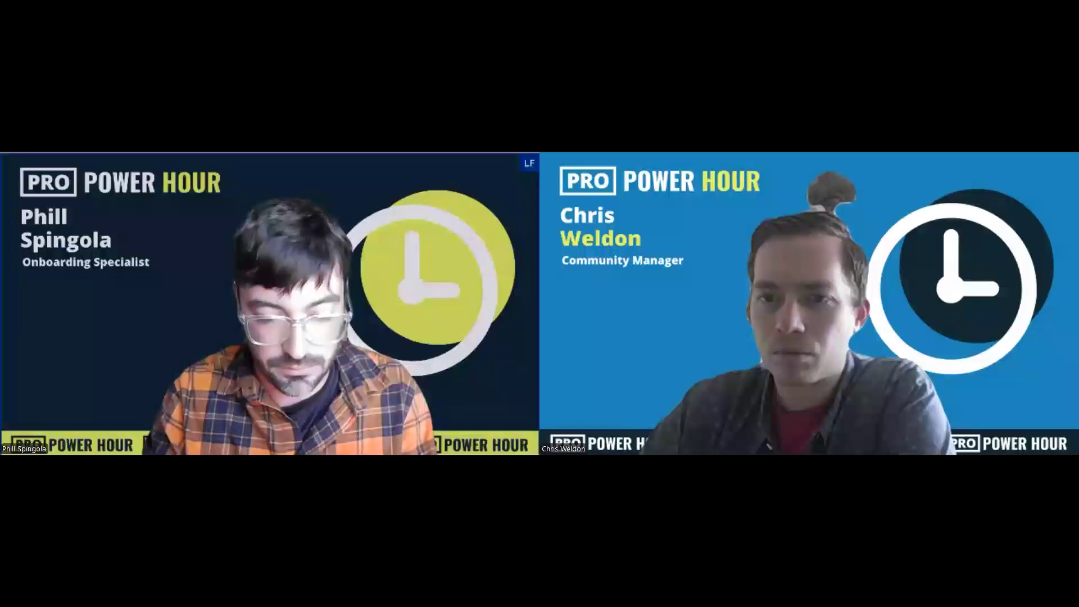
{"action": "type", "text": "SAP my"}
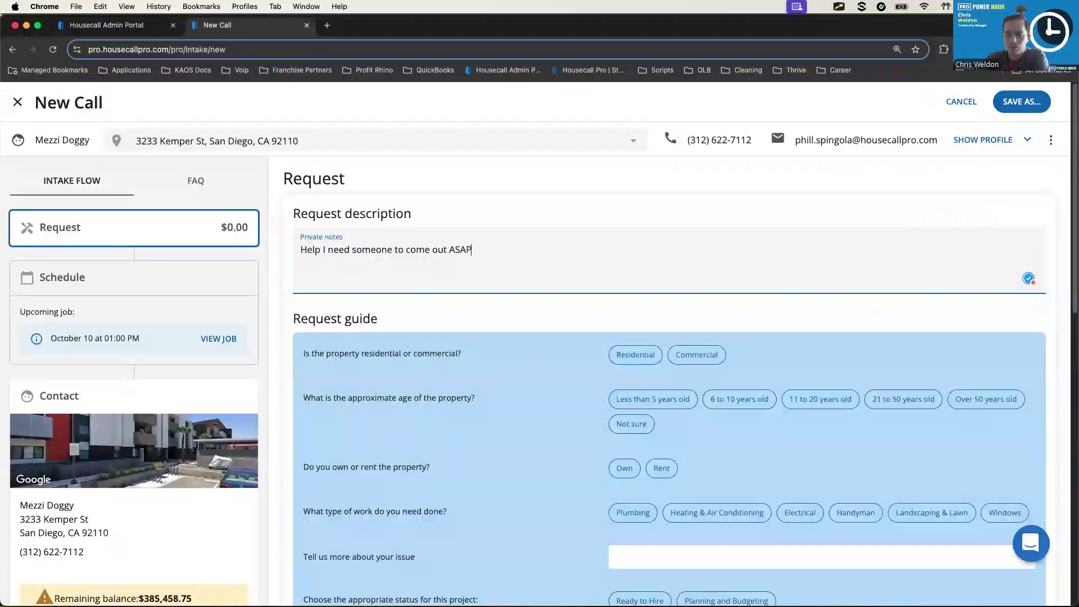
{"action": "type", "text": " toilet is le"}
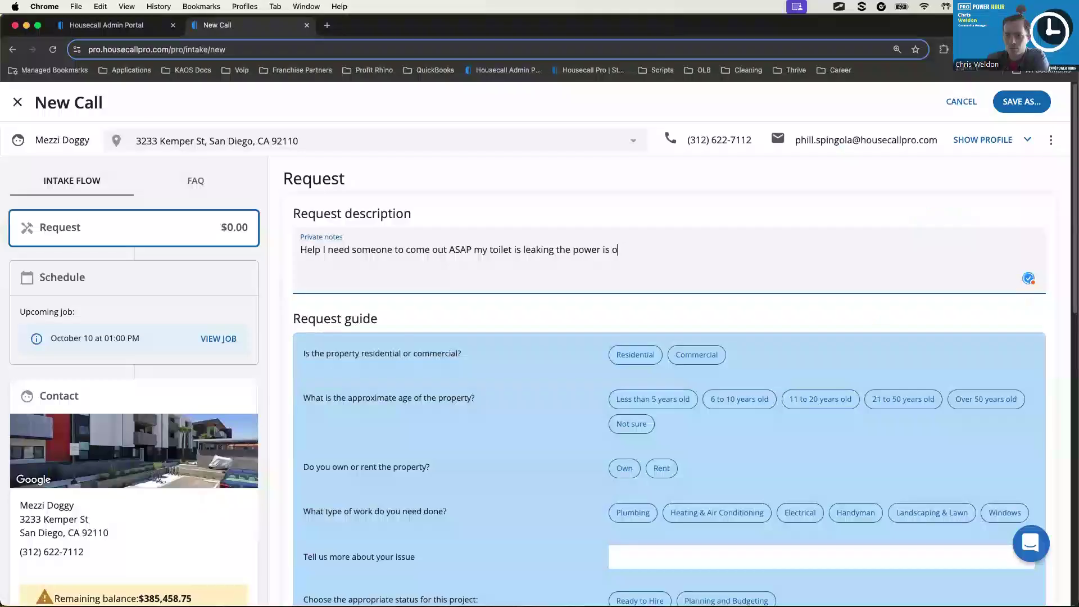
{"action": "type", "text": "ut and "}
{"action": "type", "text": "I need"}
{"action": "key", "text": "BackSpace"}
{"action": "key", "text": "BackSpace"}
{"action": "key", "text": "BackSpace"}
{"action": "key", "text": "BackSpace"}
{"action": "type", "text": "the "}
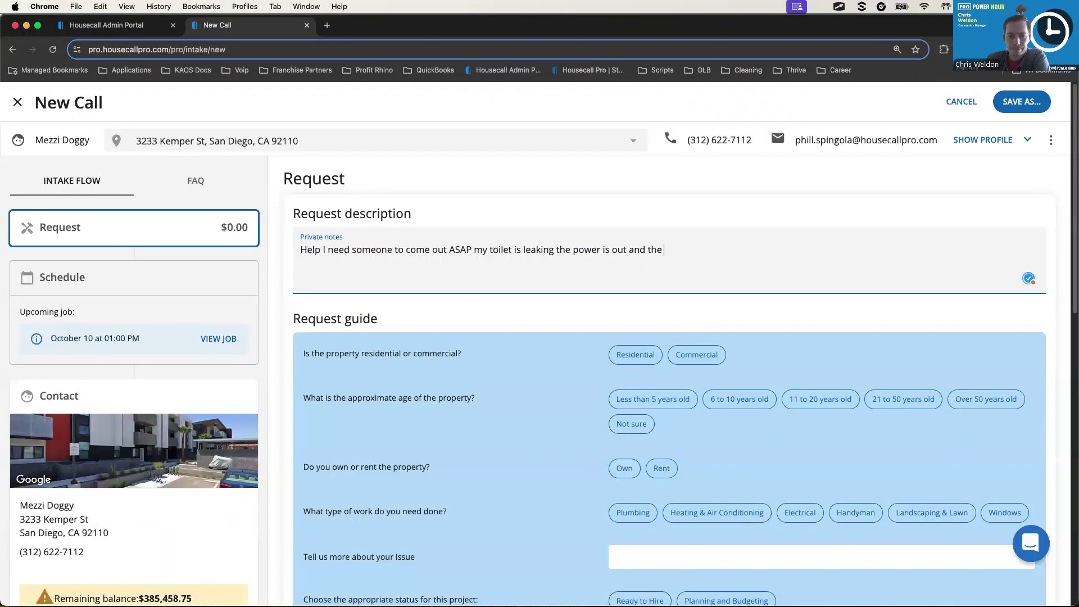
{"action": "type", "text": "garage needs a new paint job!"}
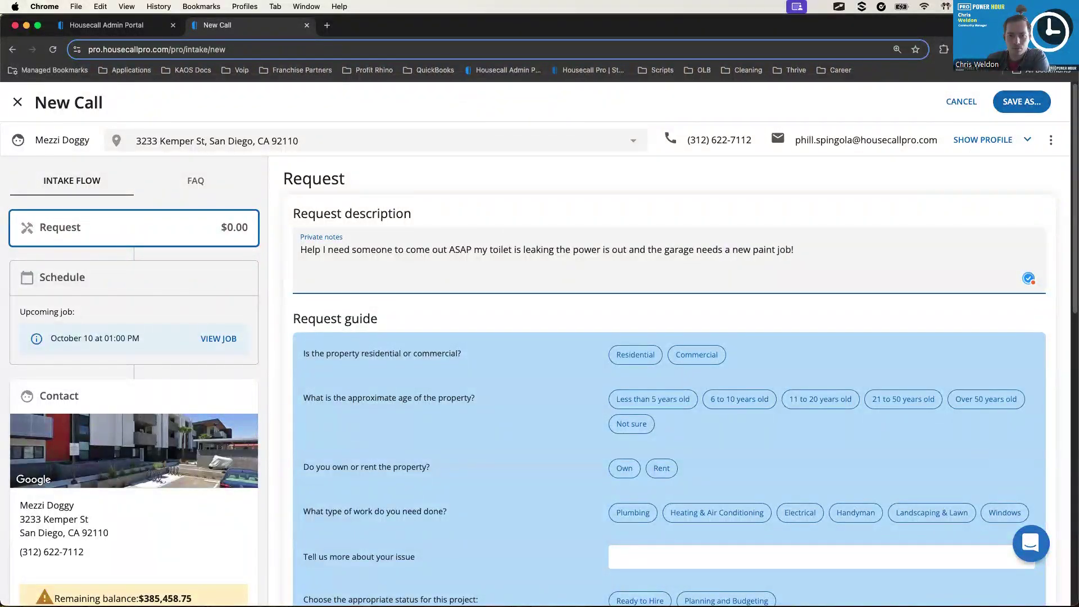
{"action": "left_click", "coordinate": [520, 349]}
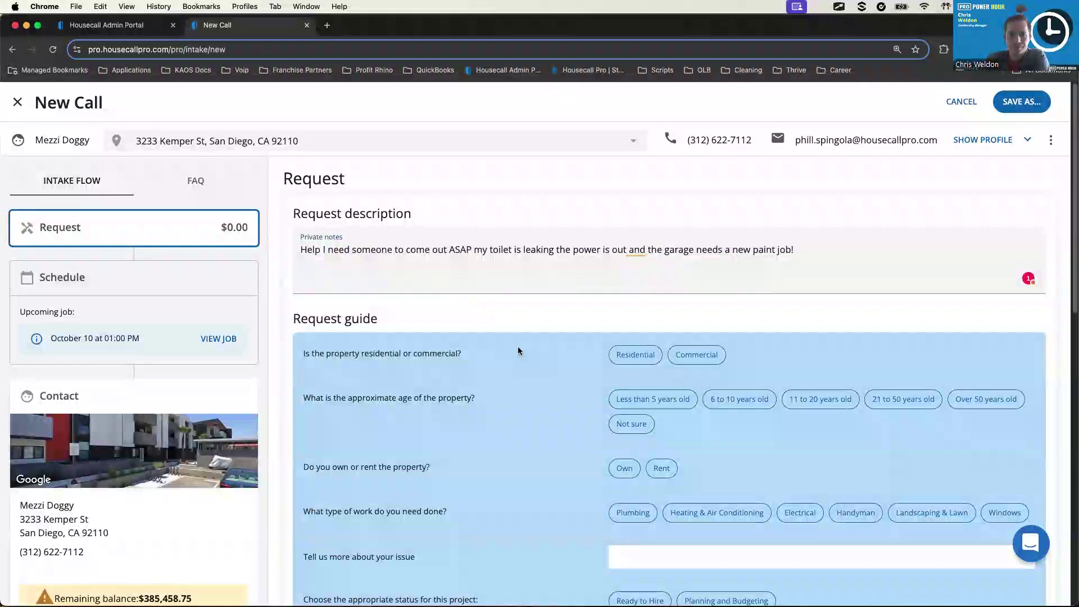
Answer the request guide with Residential, 6 to 10 years old, Own, Electrical as work type, and Thermostats as electrical work.
{"action": "double_click", "coordinate": [309, 321]}
{"action": "left_click", "coordinate": [388, 364]}
{"action": "scroll", "coordinate": [512, 385], "scroll_direction": "down", "scroll_amount": 1}
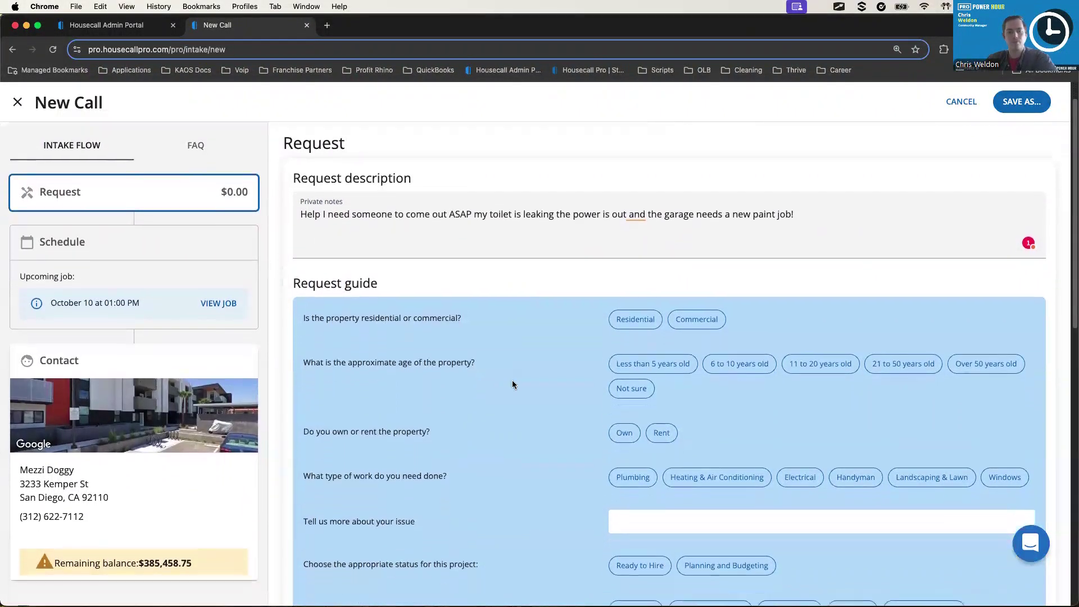
{"action": "scroll", "coordinate": [511, 384], "scroll_direction": "down", "scroll_amount": 2}
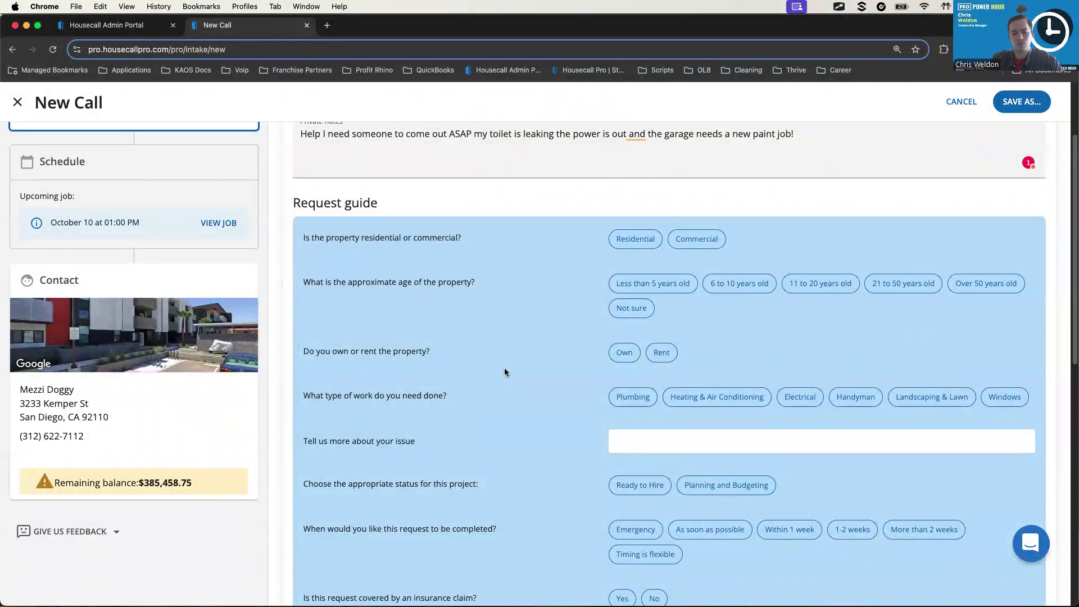
{"action": "left_click_drag", "start_coordinate": [320, 240], "coordinate": [415, 238]}
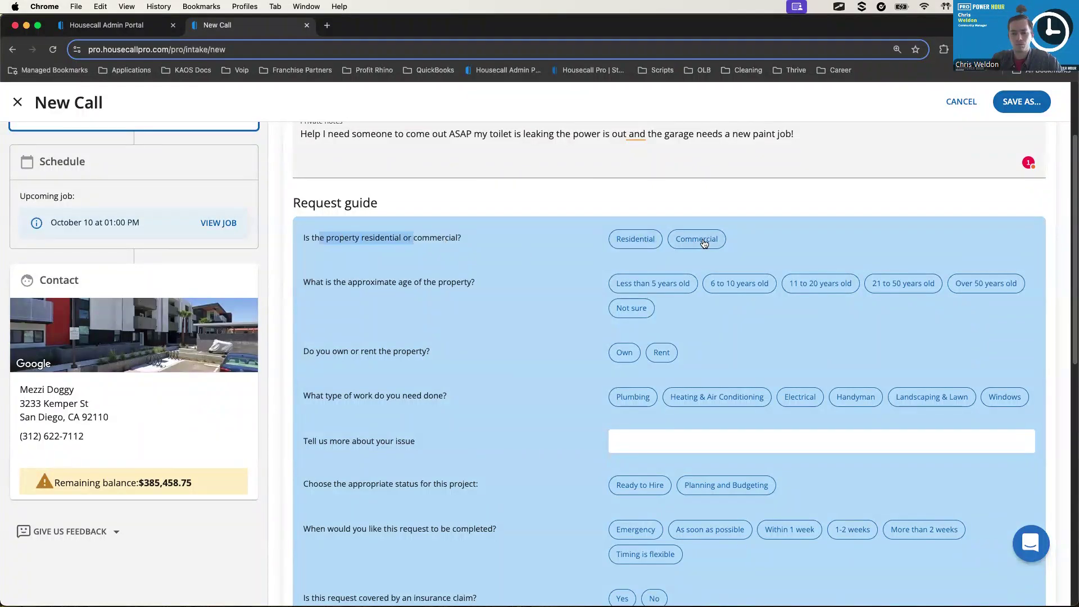
{"action": "left_click", "coordinate": [636, 239]}
{"action": "left_click", "coordinate": [735, 283]}
{"action": "left_click", "coordinate": [627, 354]}
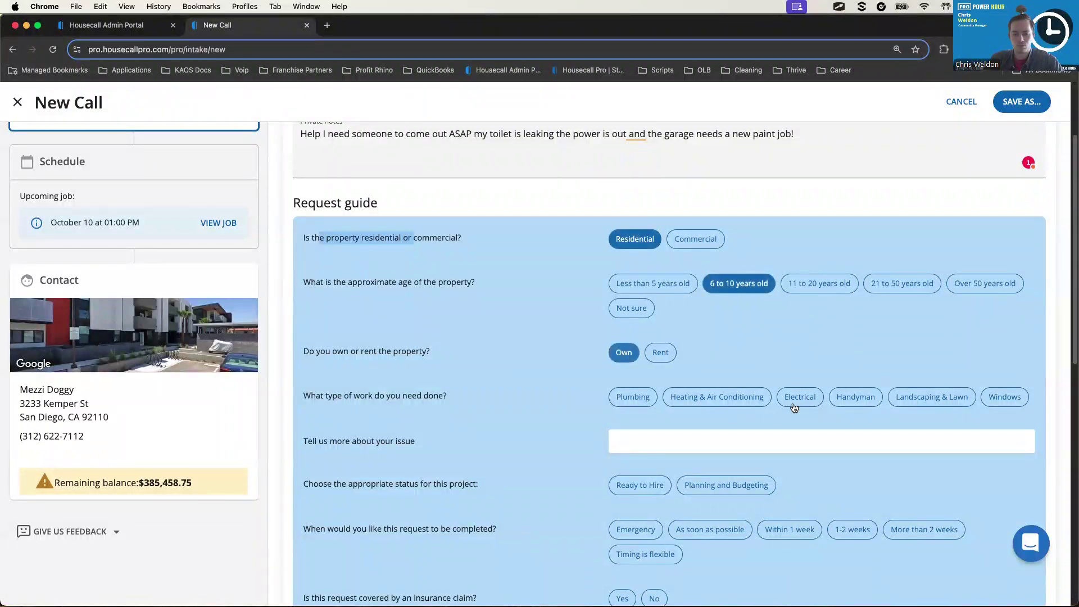
{"action": "left_click", "coordinate": [797, 400]}
{"action": "left_click", "coordinate": [638, 491]}
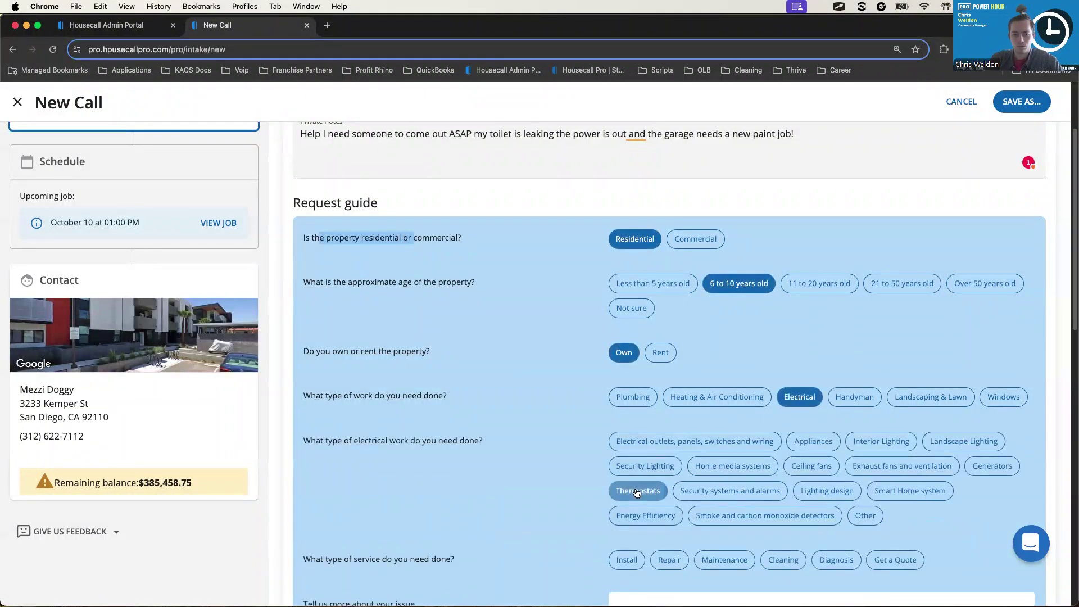
Set the request's completion timing to Emergency and mark it as not covered by an insurance claim.
{"action": "scroll", "coordinate": [522, 450], "scroll_direction": "down", "scroll_amount": 4}
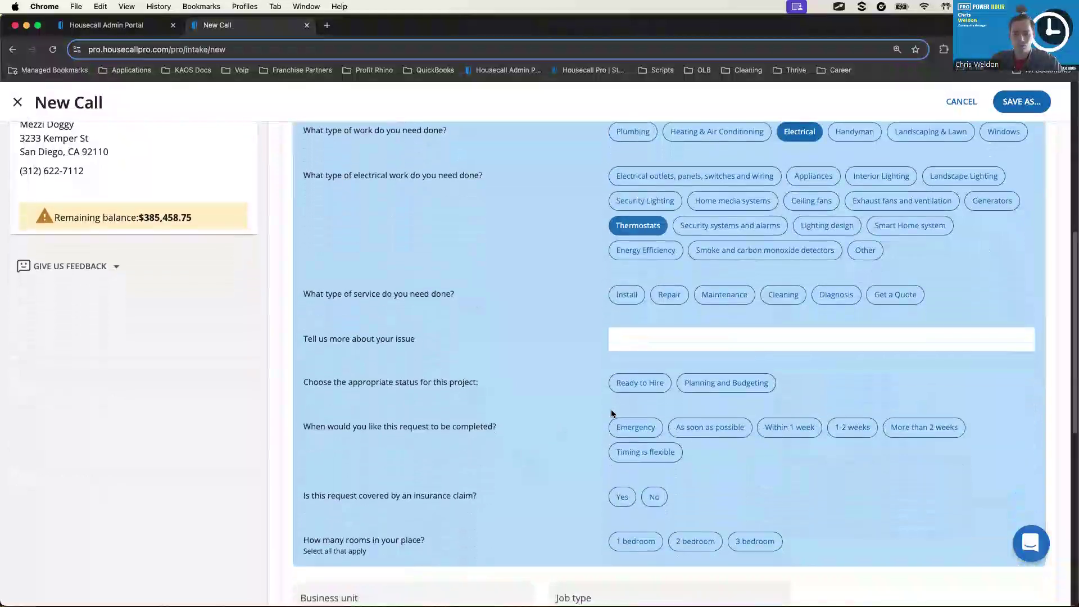
{"action": "left_click", "coordinate": [637, 430]}
{"action": "left_click", "coordinate": [653, 496]}
Set the request's job type to Install.
{"action": "scroll", "coordinate": [514, 445], "scroll_direction": "down", "scroll_amount": 5}
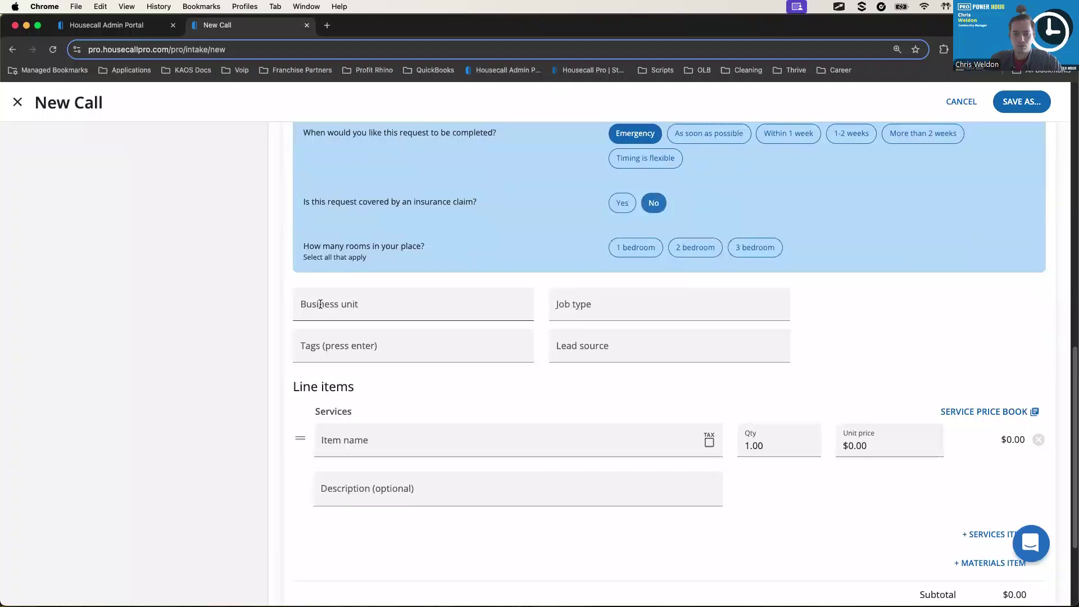
{"action": "mouse_move", "coordinate": [308, 277]}
{"action": "left_mouse_down"}
{"action": "mouse_move", "coordinate": [260, 304]}
{"action": "mouse_move", "coordinate": [344, 385]}
{"action": "mouse_move", "coordinate": [761, 370]}
{"action": "left_mouse_up"}
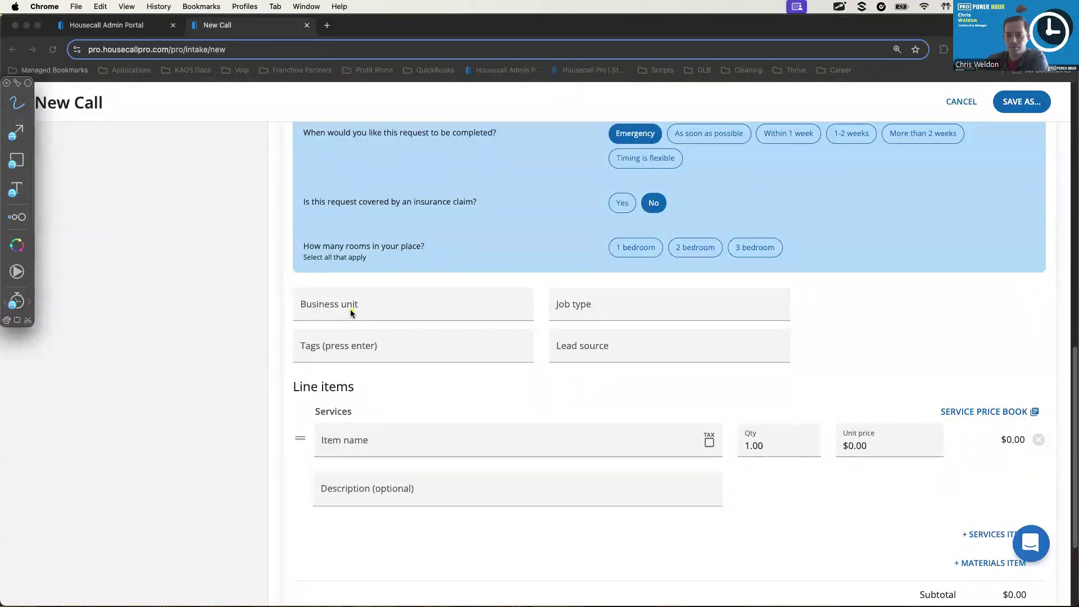
{"action": "left_click", "coordinate": [572, 305]}
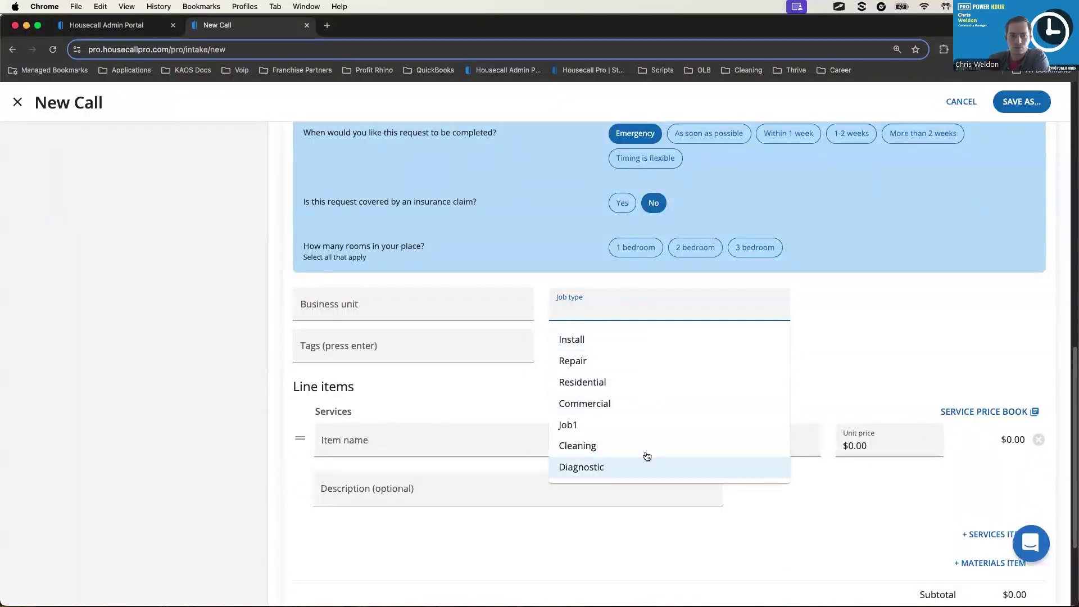
{"action": "left_click", "coordinate": [611, 346]}
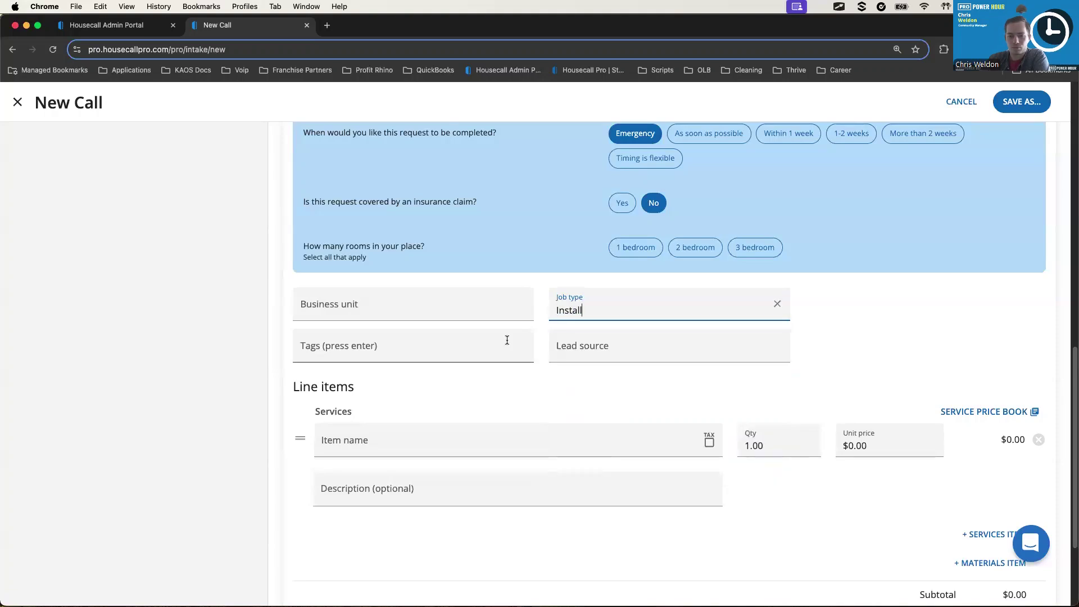
Add the tags "Residentail" and "Phase 1" to the request.
{"action": "left_click", "coordinate": [317, 347]}
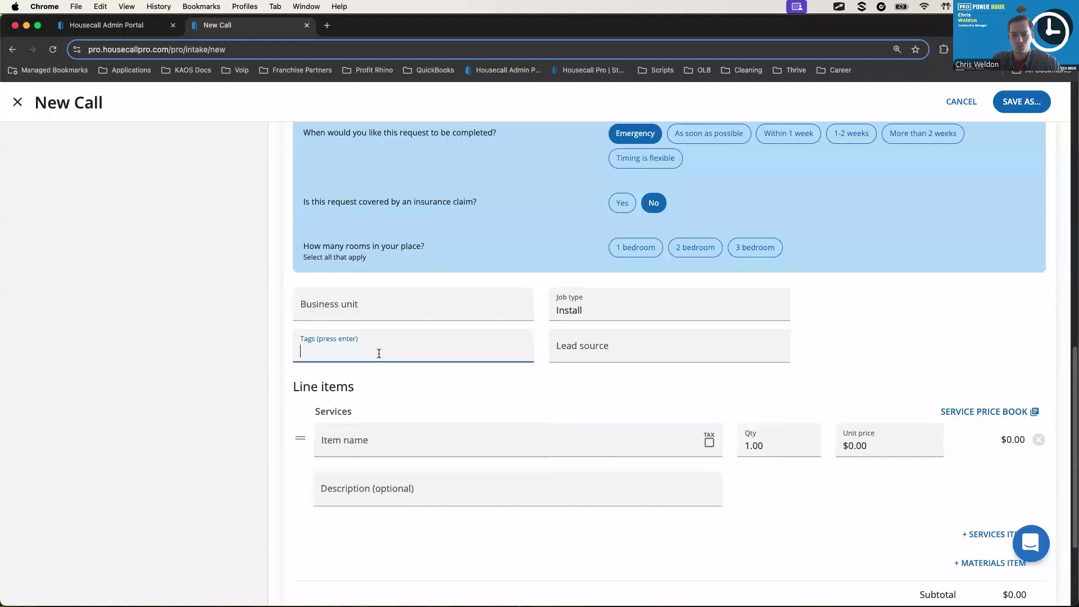
{"action": "type", "text": "Resi"}
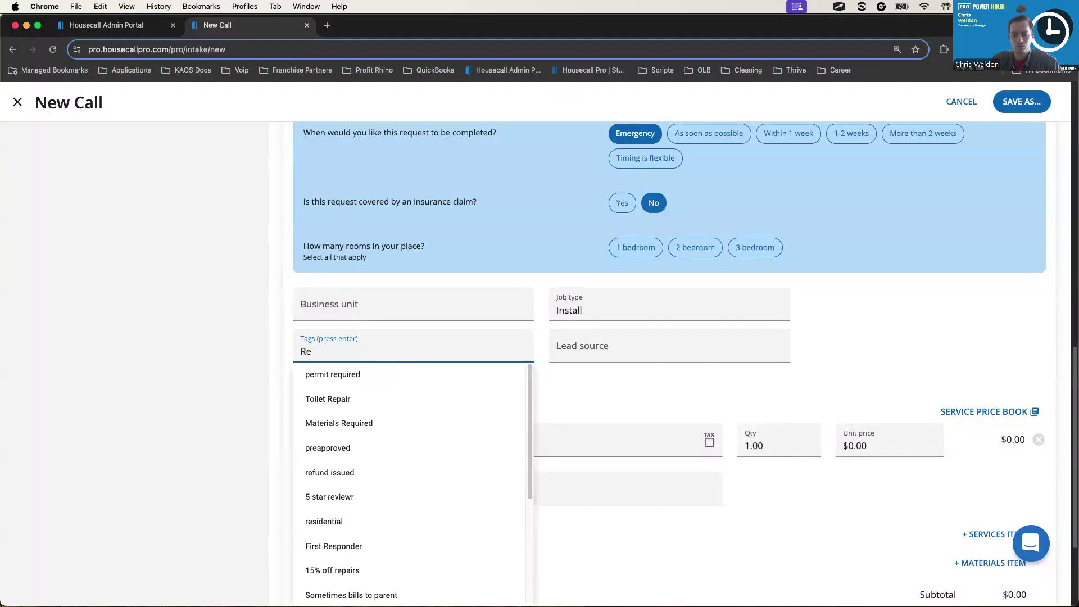
{"action": "key", "text": "Down"}
{"action": "key", "text": "Down"}
{"action": "key", "text": "Return"}
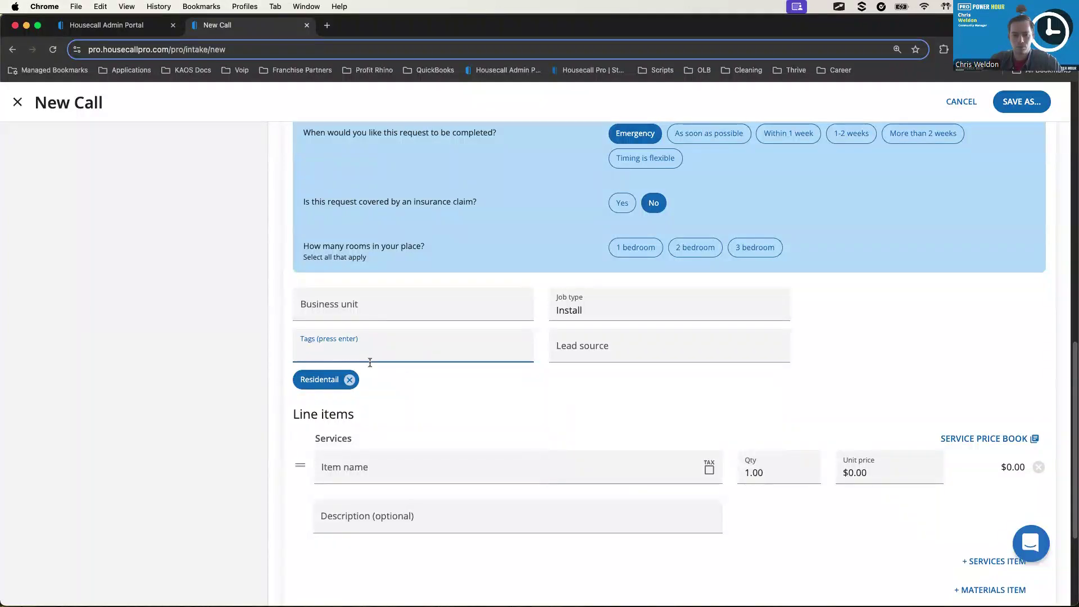
{"action": "type", "text": "Phase"}
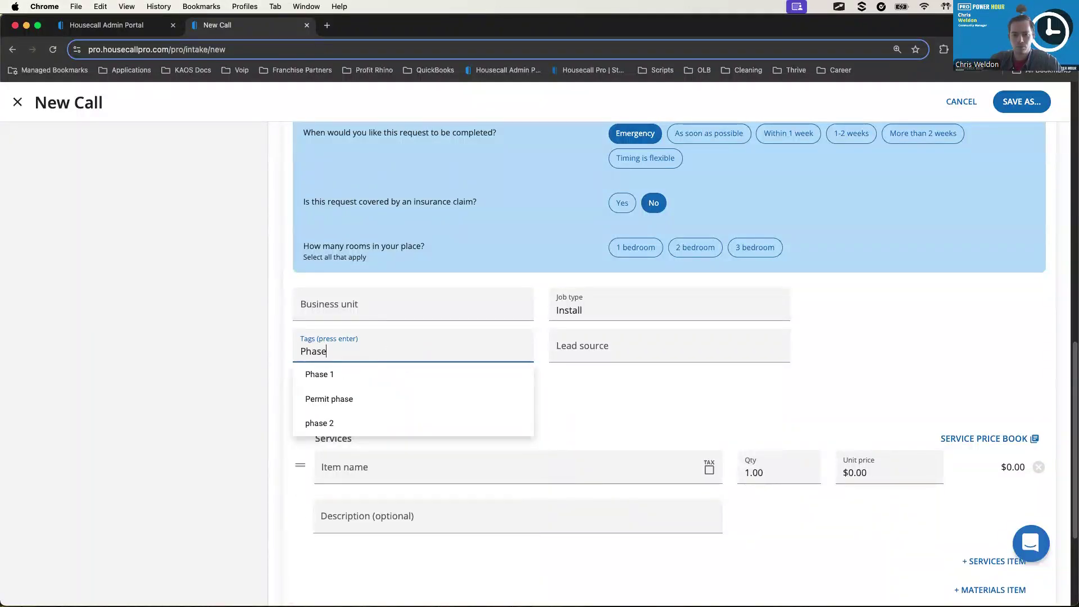
{"action": "key", "text": "Down"}
{"action": "key", "text": "Return"}
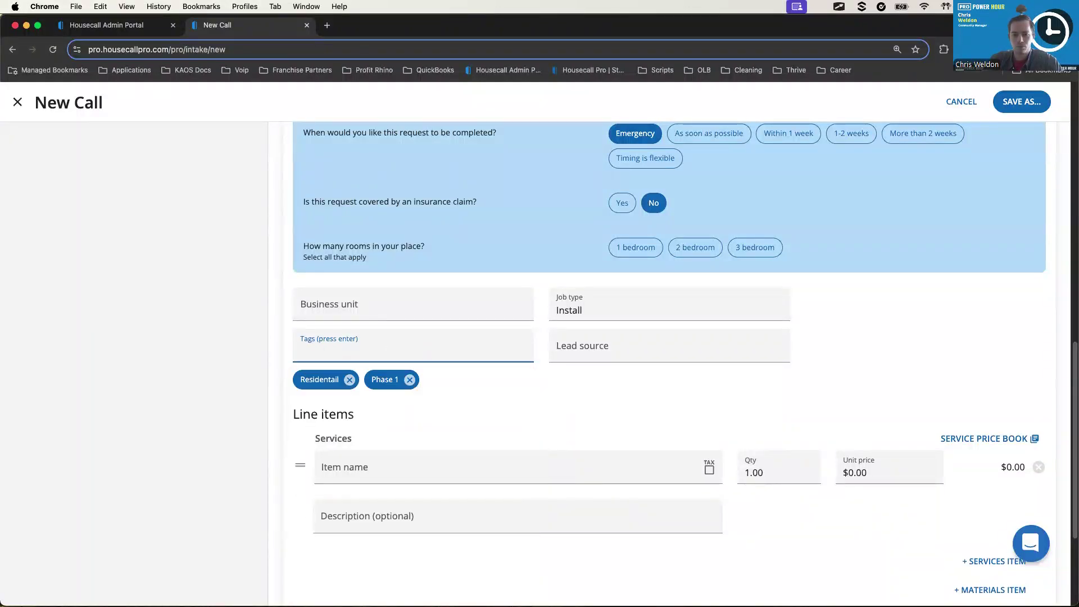
Look through the lead source choices and the line items section of the request without choosing a source.
{"action": "left_click", "coordinate": [648, 346]}
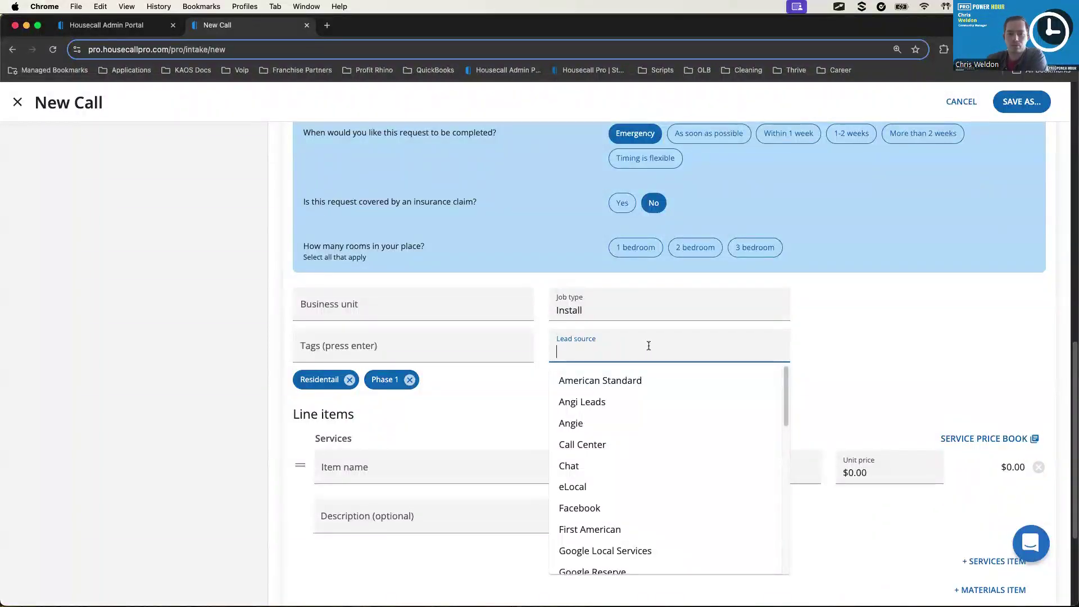
{"action": "left_click", "coordinate": [841, 368]}
{"action": "scroll", "coordinate": [622, 400], "scroll_direction": "down", "scroll_amount": 3}
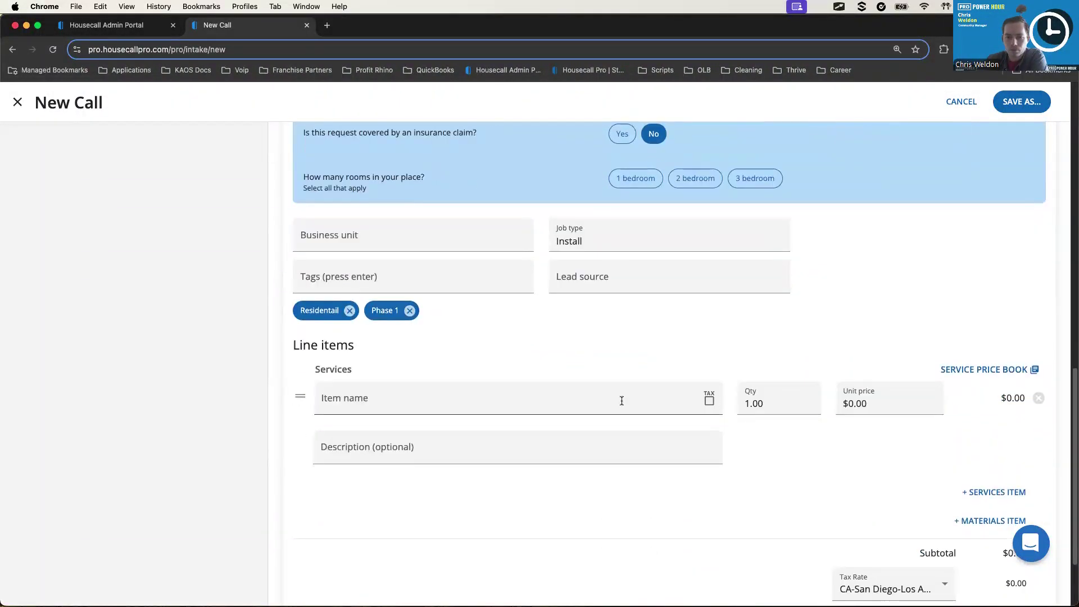
{"action": "scroll", "coordinate": [393, 343], "scroll_direction": "down", "scroll_amount": 1}
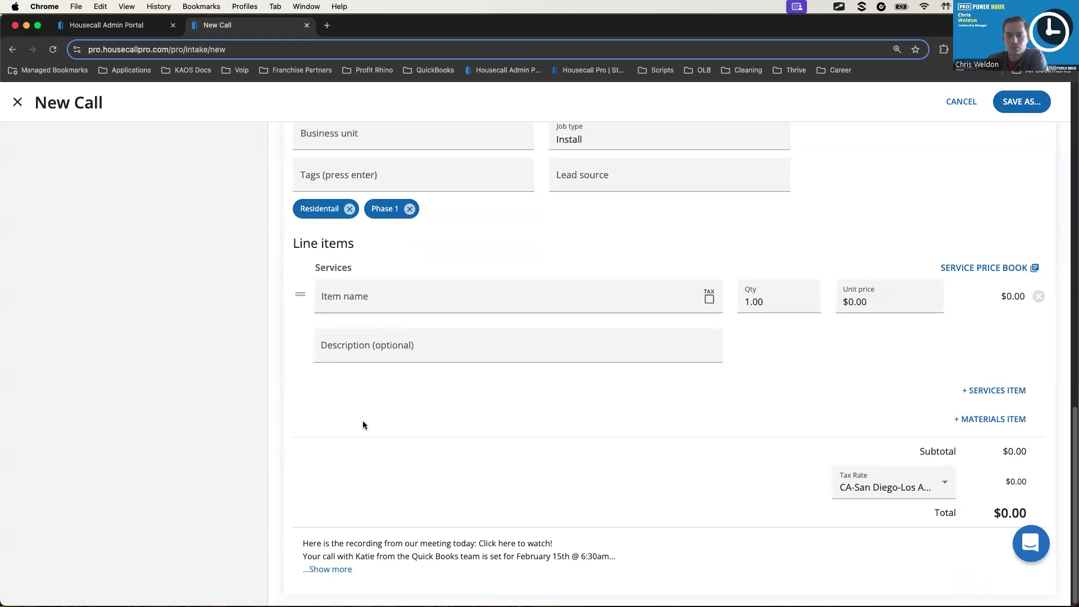
{"action": "scroll", "coordinate": [219, 322], "scroll_direction": "up", "scroll_amount": 5}
{"action": "scroll", "coordinate": [220, 321], "scroll_direction": "up", "scroll_amount": 10}
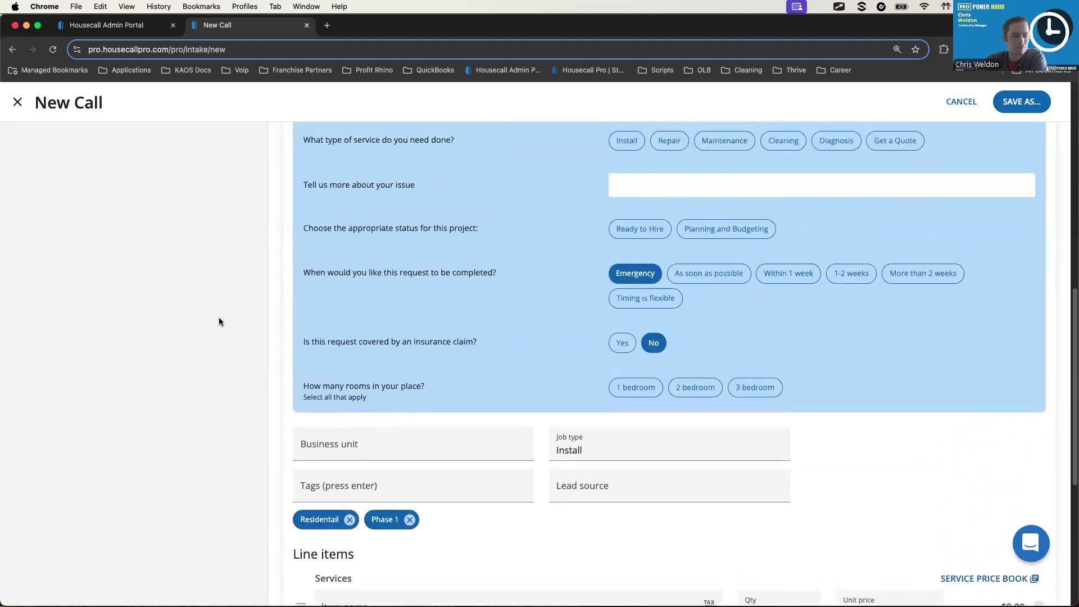
{"action": "scroll", "coordinate": [218, 317], "scroll_direction": "up", "scroll_amount": 2}
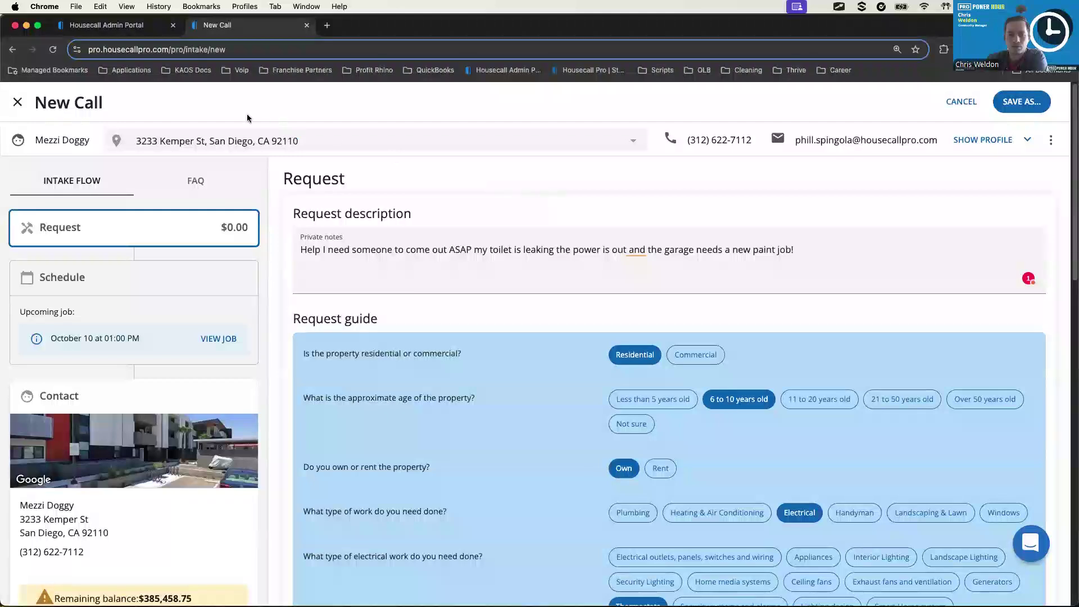
Read the FAQ entry "IS the power turned off?" and return to the intake flow.
{"action": "left_click", "coordinate": [194, 186]}
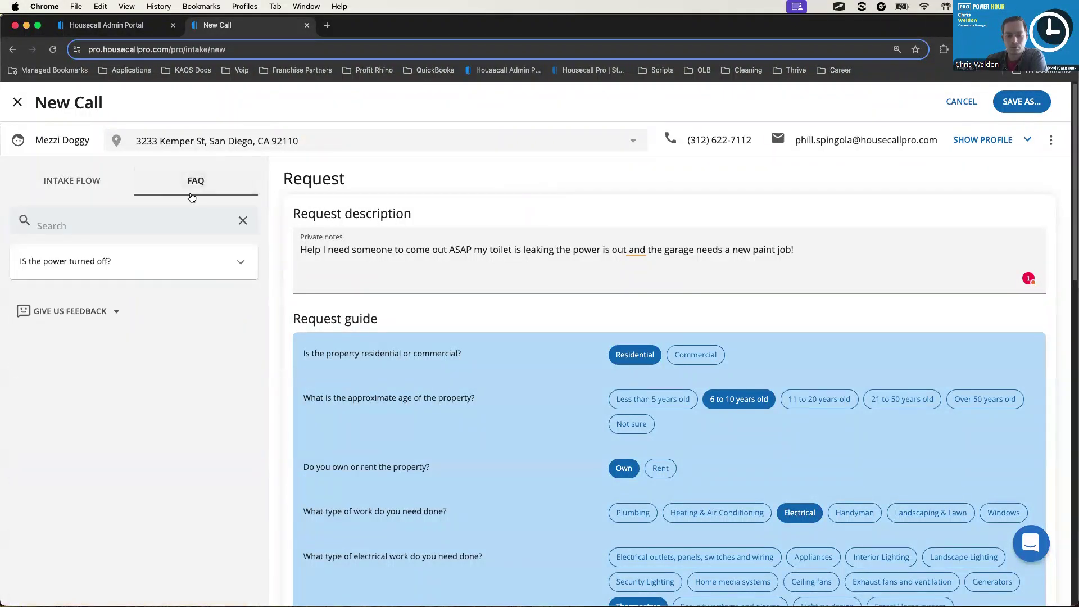
{"action": "left_click", "coordinate": [240, 261]}
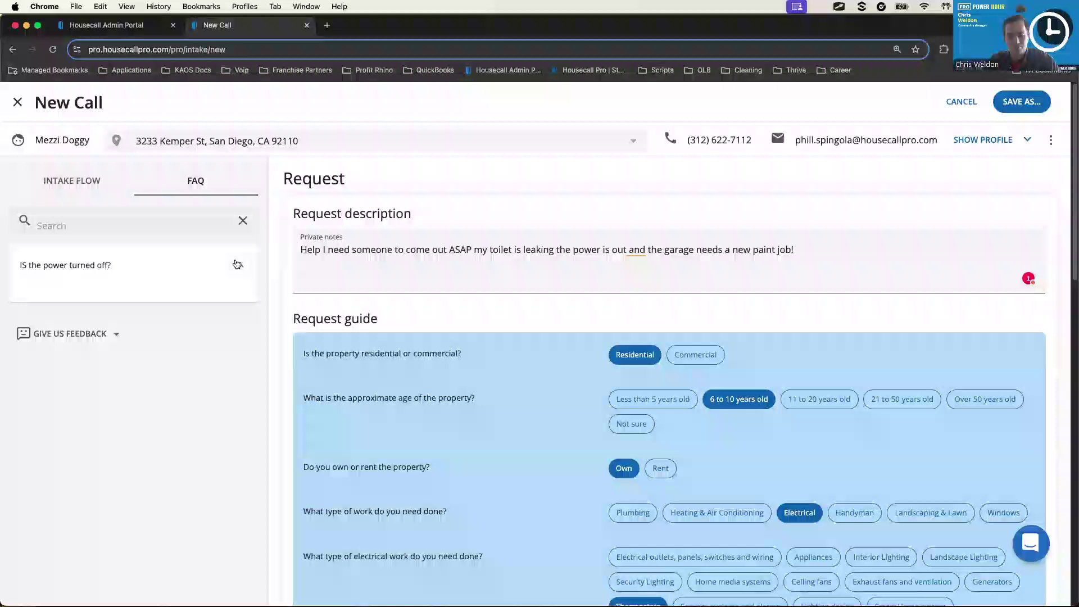
{"action": "left_click", "coordinate": [240, 268]}
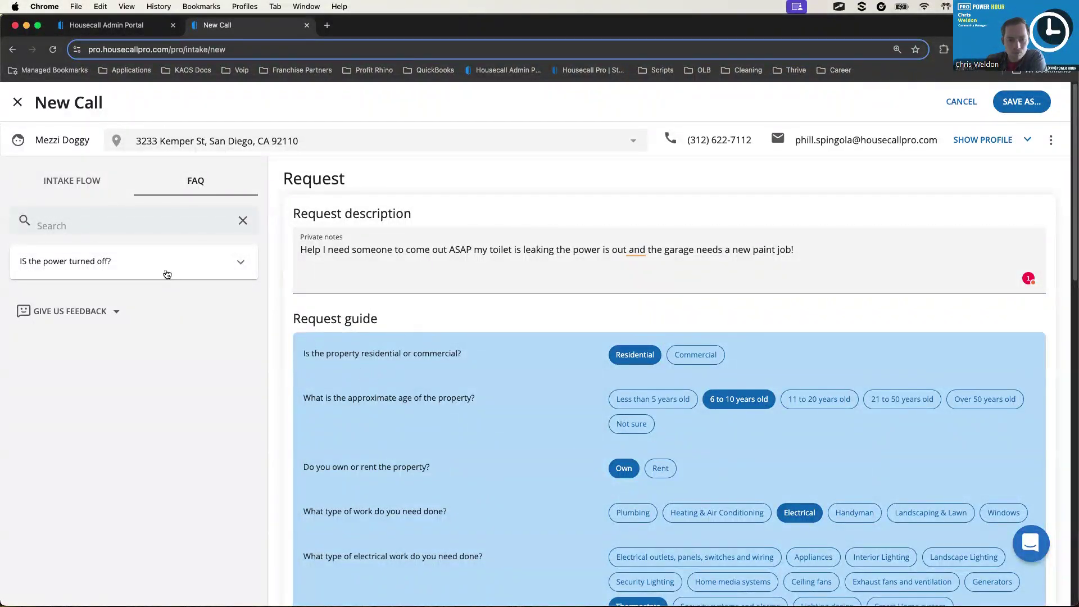
{"action": "left_click", "coordinate": [82, 190]}
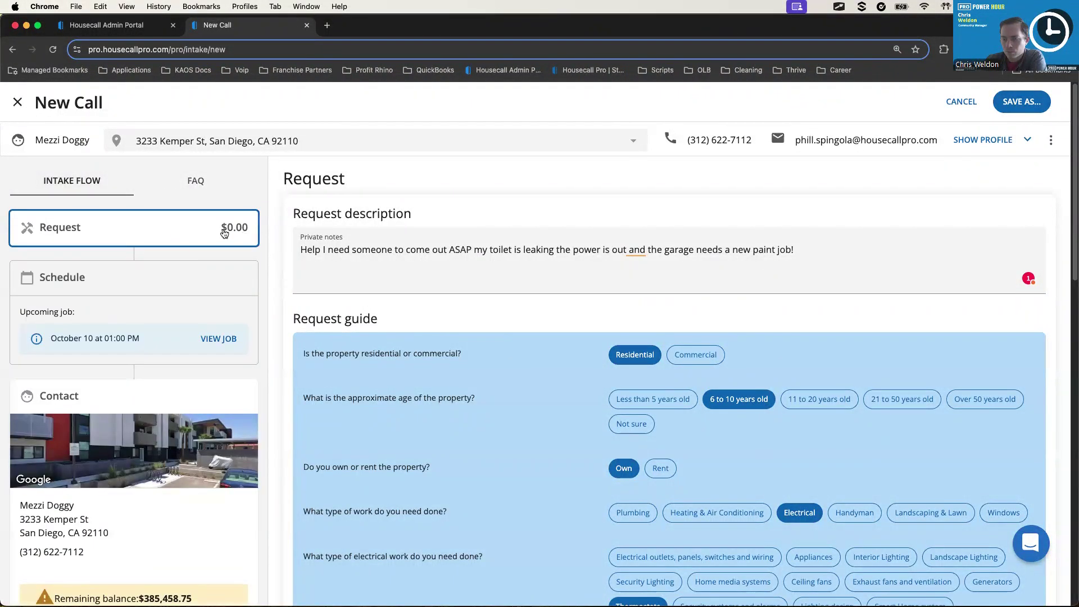
{"action": "key", "text": "alt+Tab"}
{"action": "mouse_move", "coordinate": [169, 221]}
{"action": "left_mouse_down"}
{"action": "mouse_move", "coordinate": [178, 457]}
{"action": "mouse_move", "coordinate": [189, 214]}
{"action": "left_mouse_up"}
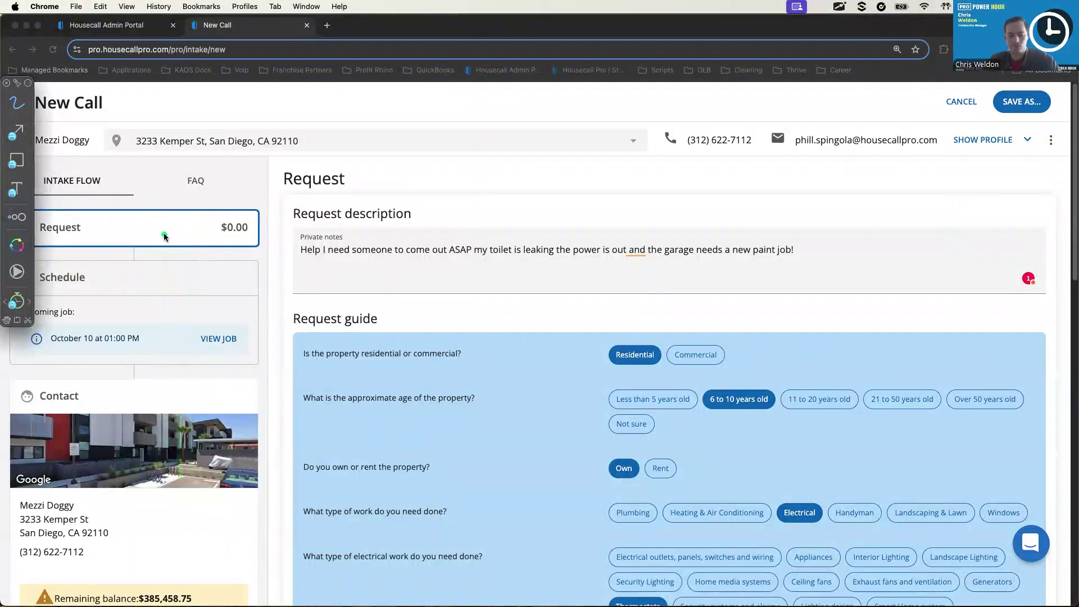
{"action": "left_click_drag", "start_coordinate": [516, 186], "coordinate": [421, 514]}
{"action": "mouse_move", "coordinate": [483, 568]}
{"action": "left_mouse_down"}
{"action": "mouse_move", "coordinate": [645, 238]}
{"action": "mouse_move", "coordinate": [501, 283]}
{"action": "left_mouse_up"}
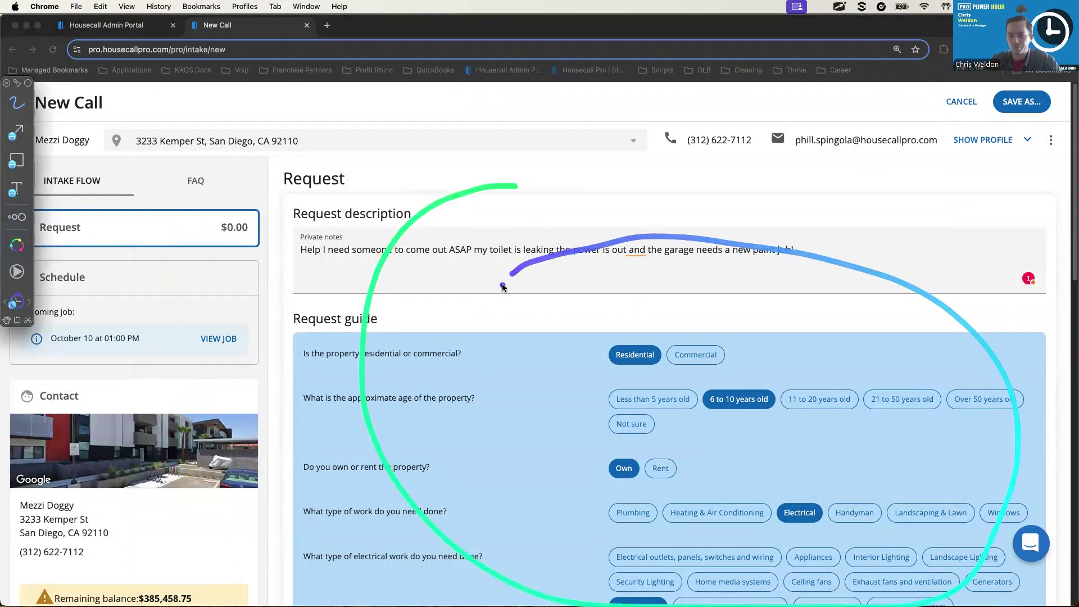
{"action": "key", "text": "Escape"}
Place the new job on the intake schedule for Wednesday, October 9, from 1:30 PM to 2:30 PM.
{"action": "left_click", "coordinate": [134, 278]}
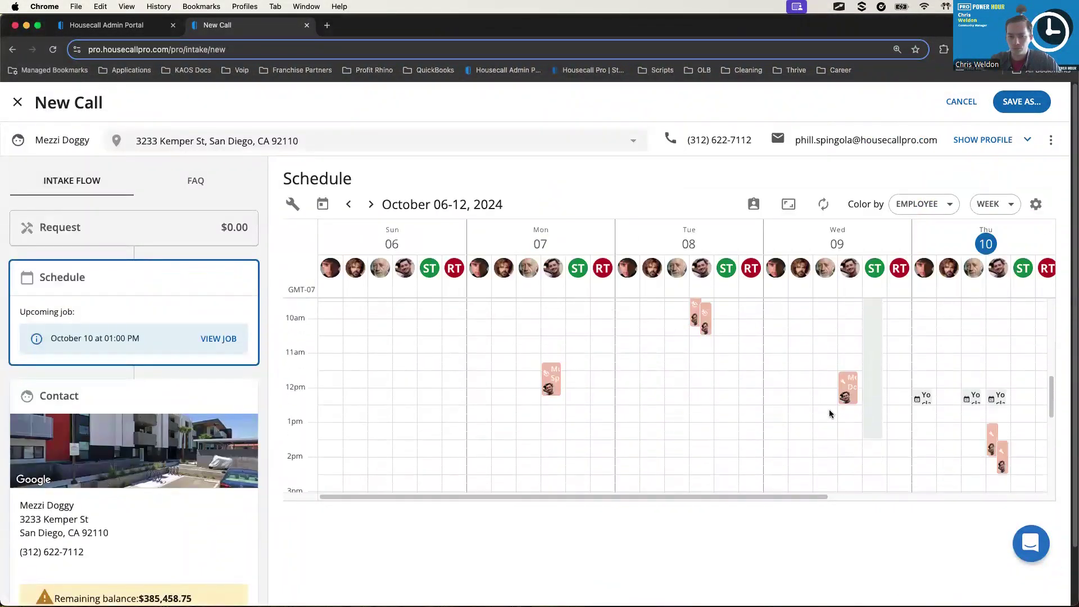
{"action": "left_click_drag", "start_coordinate": [790, 495], "coordinate": [964, 478]}
{"action": "left_click_drag", "start_coordinate": [766, 416], "coordinate": [567, 346]}
{"action": "scroll", "coordinate": [545, 444], "scroll_direction": "down", "scroll_amount": 3}
{"action": "scroll", "coordinate": [562, 466], "scroll_direction": "down", "scroll_amount": 3}
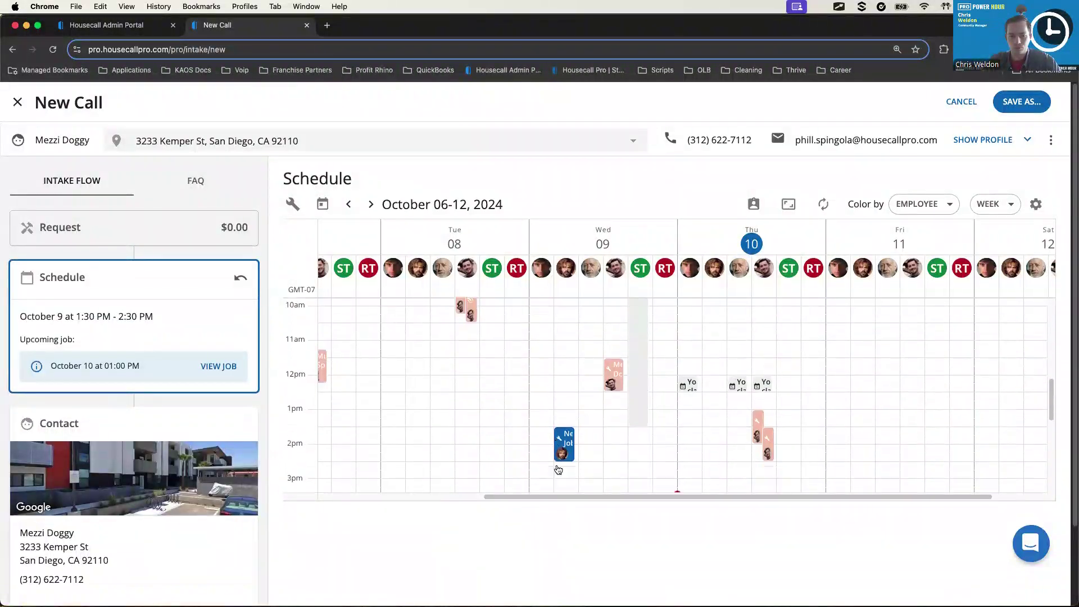
Move the new job's start to 2:30 PM on October 9 and extend its end to 6:00 PM.
{"action": "scroll", "coordinate": [584, 416], "scroll_direction": "down", "scroll_amount": 1}
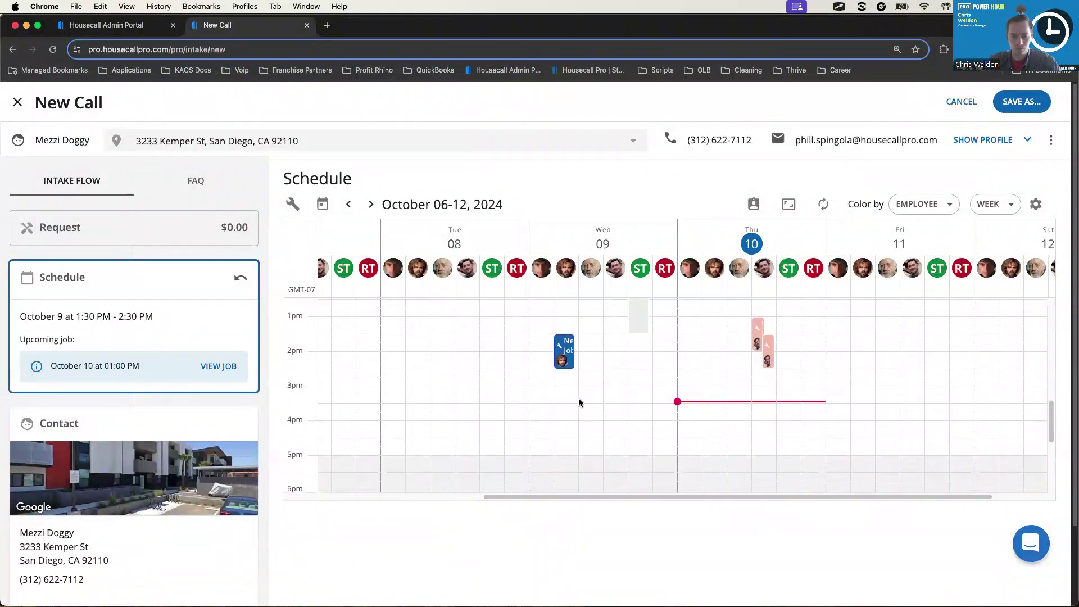
{"action": "left_click_drag", "start_coordinate": [568, 368], "coordinate": [568, 401]}
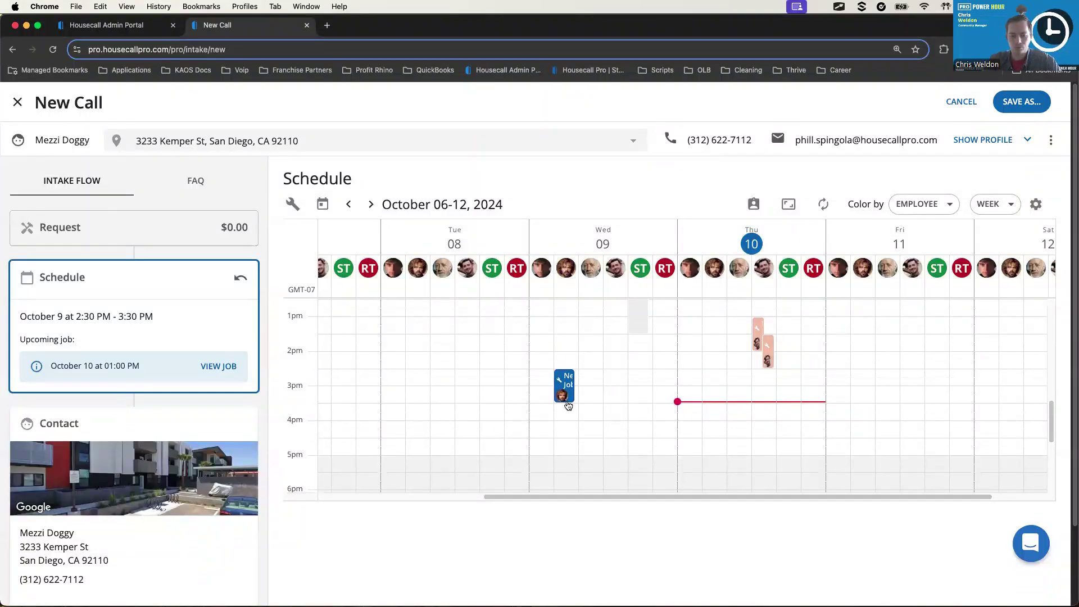
{"action": "left_click_drag", "start_coordinate": [568, 400], "coordinate": [563, 466]}
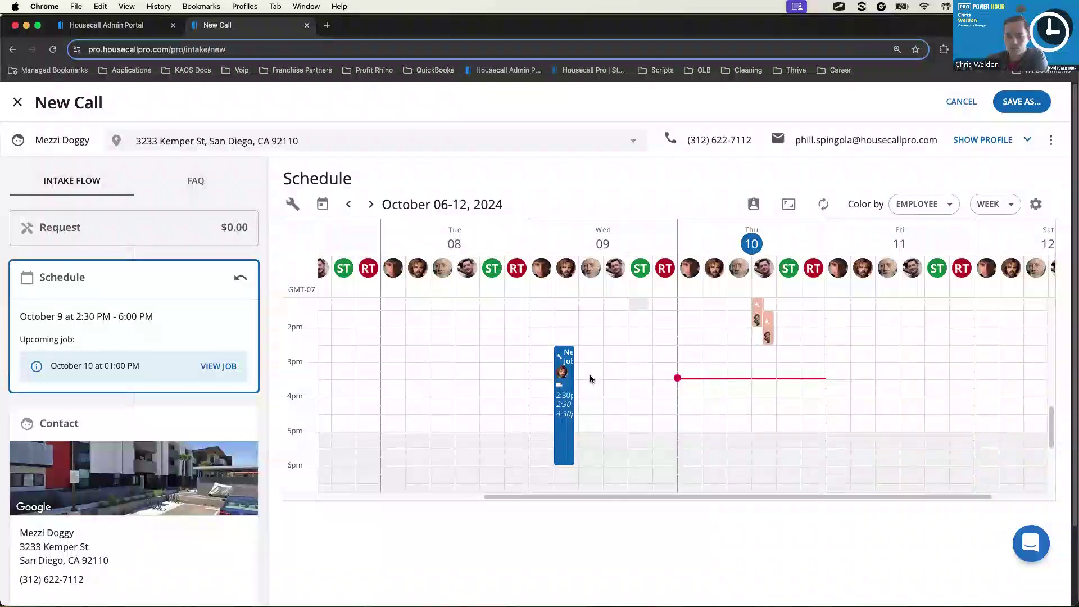
Review the new job's schedule details and repeat options, leaving them without changes.
{"action": "left_click", "coordinate": [564, 390]}
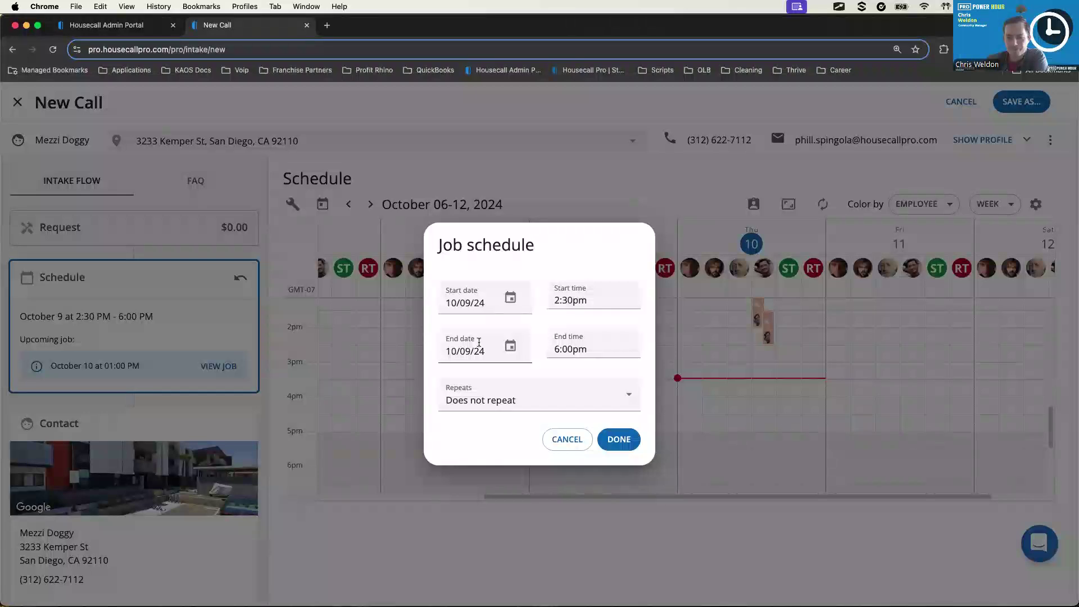
{"action": "left_click", "coordinate": [495, 402]}
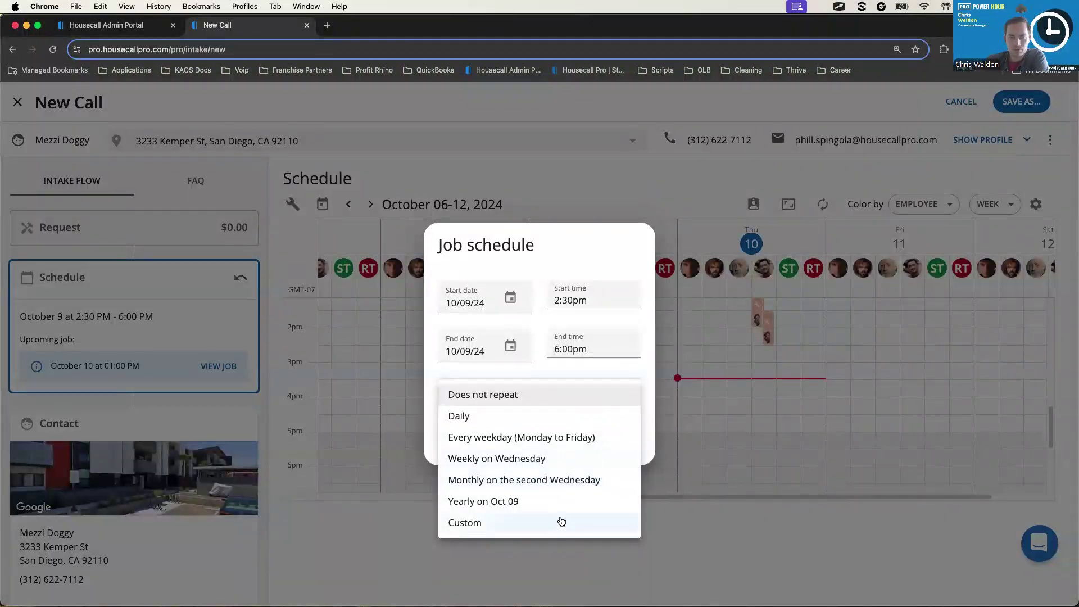
{"action": "left_click", "coordinate": [616, 375]}
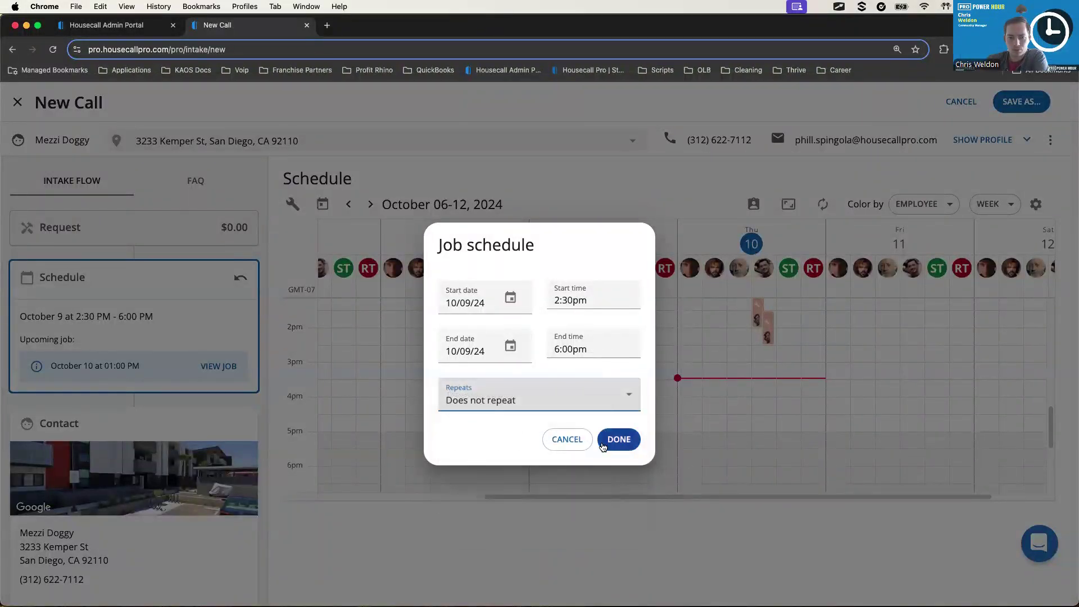
{"action": "left_click", "coordinate": [567, 440]}
Review the customer's contact section, including contact info, address, notes, lead source and customer tags.
{"action": "scroll", "coordinate": [223, 408], "scroll_direction": "down", "scroll_amount": 1}
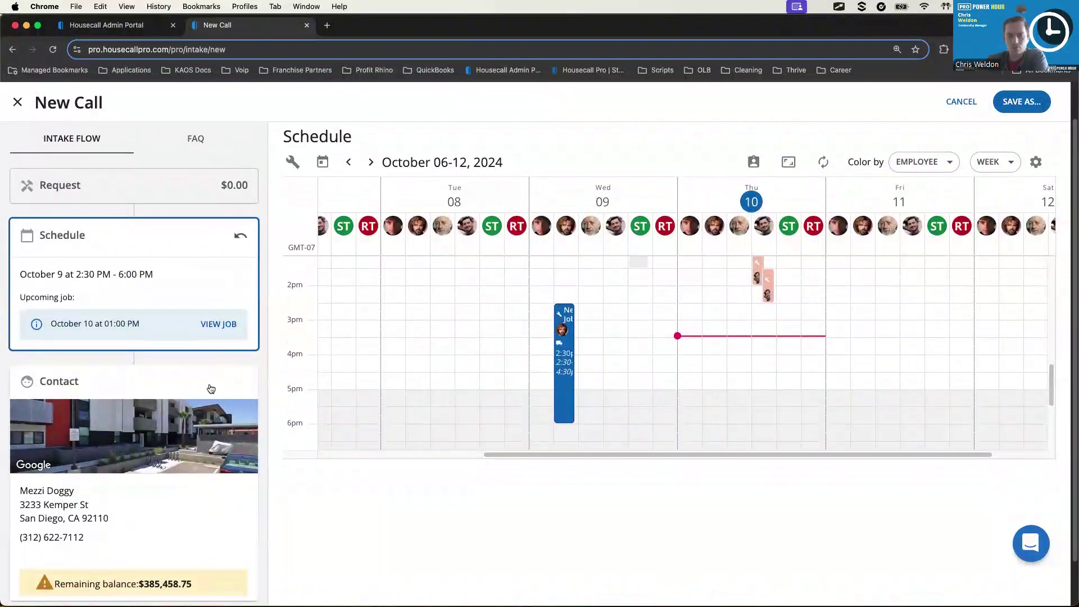
{"action": "left_click", "coordinate": [211, 386]}
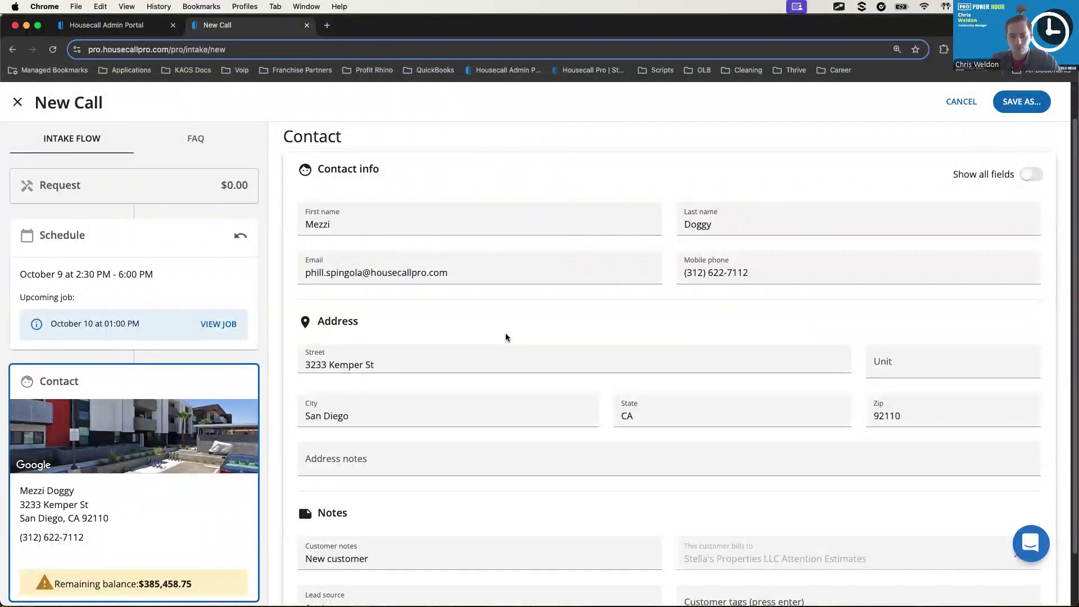
{"action": "scroll", "coordinate": [548, 368], "scroll_direction": "down", "scroll_amount": 2}
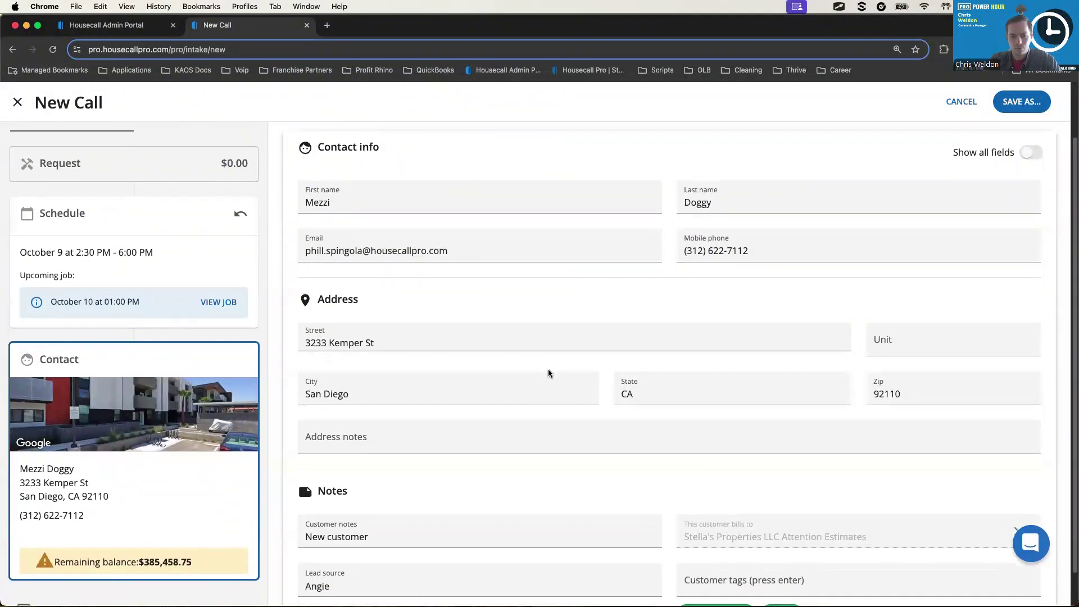
{"action": "scroll", "coordinate": [607, 392], "scroll_direction": "up", "scroll_amount": 1}
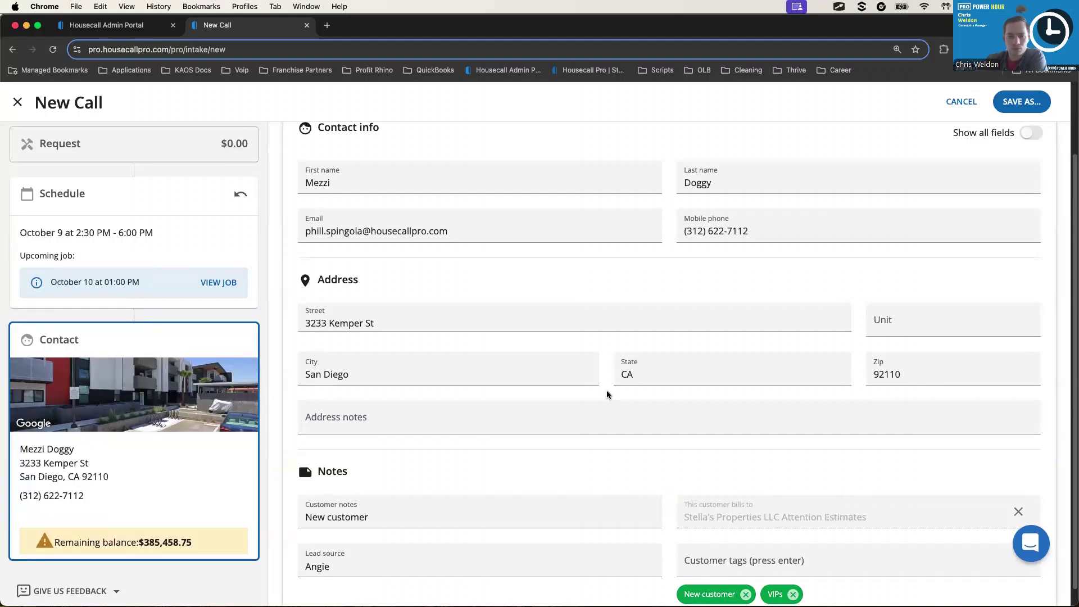
{"action": "scroll", "coordinate": [639, 321], "scroll_direction": "up", "scroll_amount": 1}
{"action": "scroll", "coordinate": [639, 320], "scroll_direction": "up", "scroll_amount": 3}
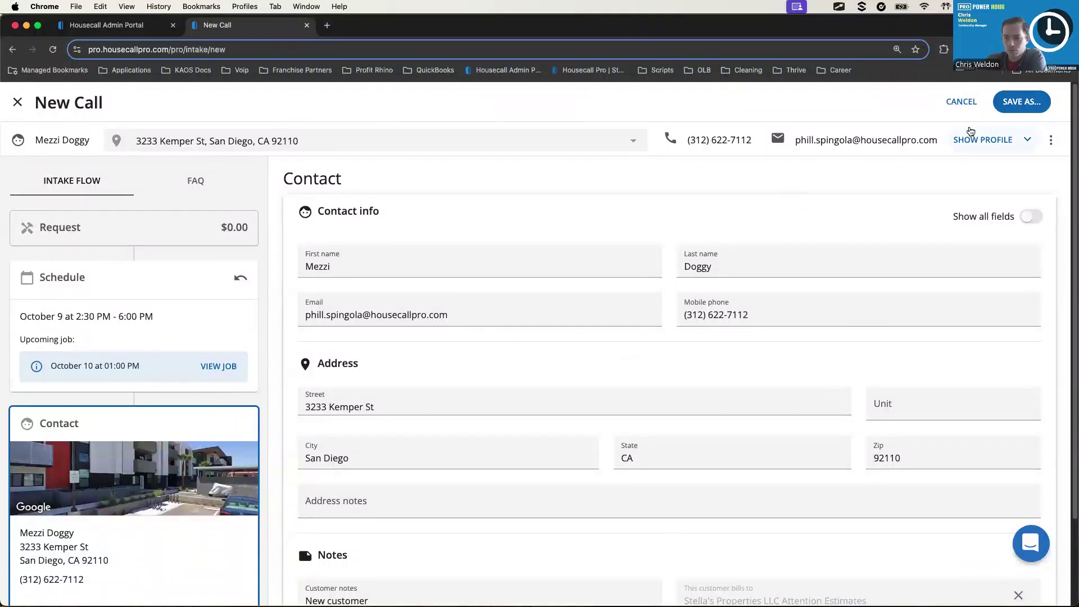
Check the call's save options and open the support chat.
{"action": "left_click", "coordinate": [1007, 108]}
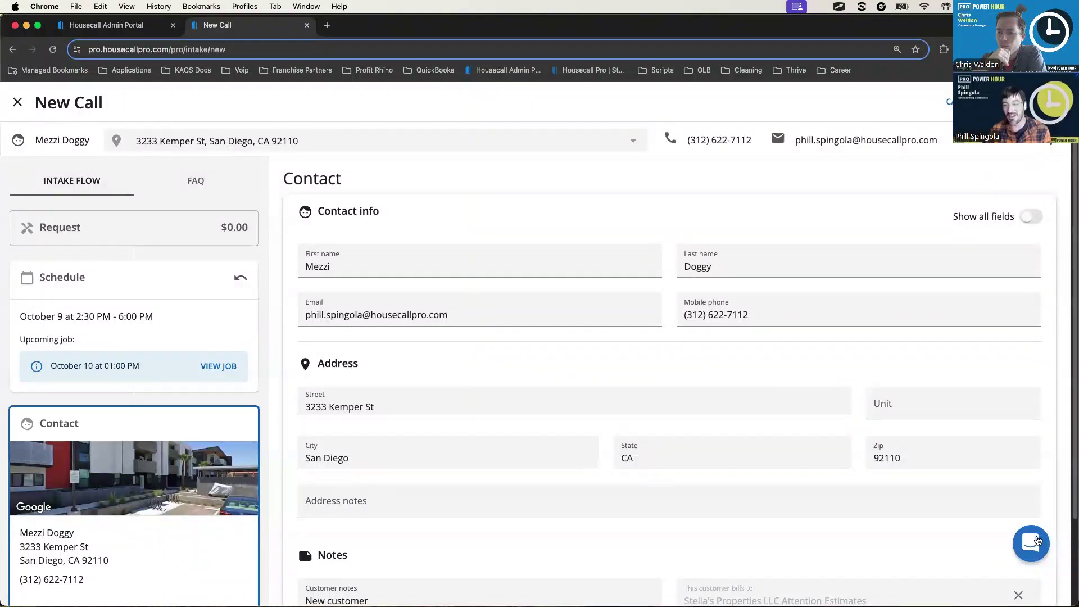
{"action": "left_click", "coordinate": [1037, 542]}
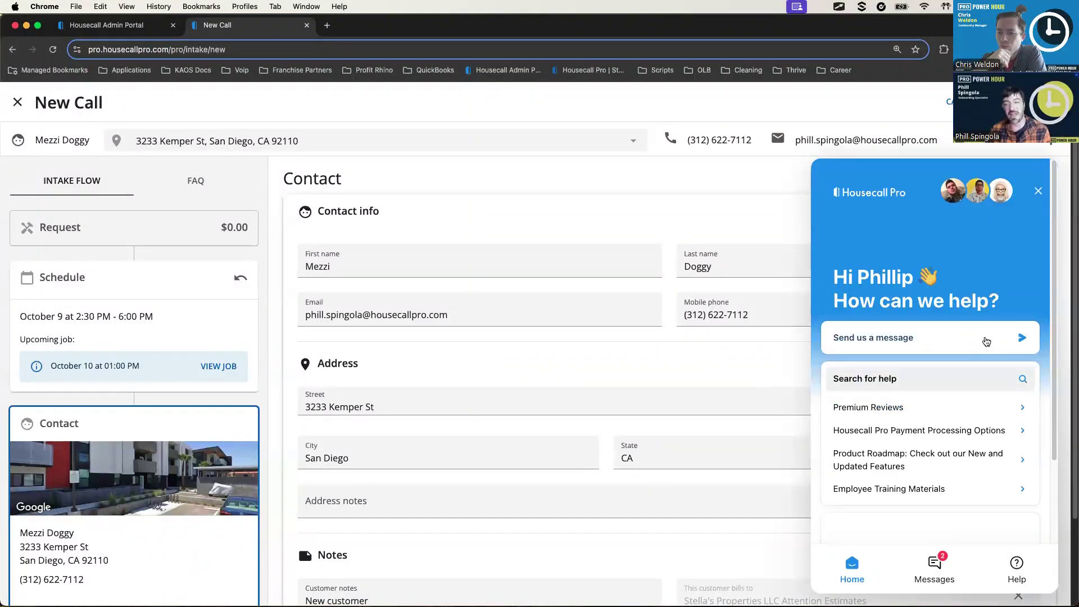
Look through the support chat's help topics and coaching option, and close the chat.
{"action": "scroll", "coordinate": [980, 366], "scroll_direction": "down", "scroll_amount": 3}
{"action": "scroll", "coordinate": [980, 434], "scroll_direction": "down", "scroll_amount": 1}
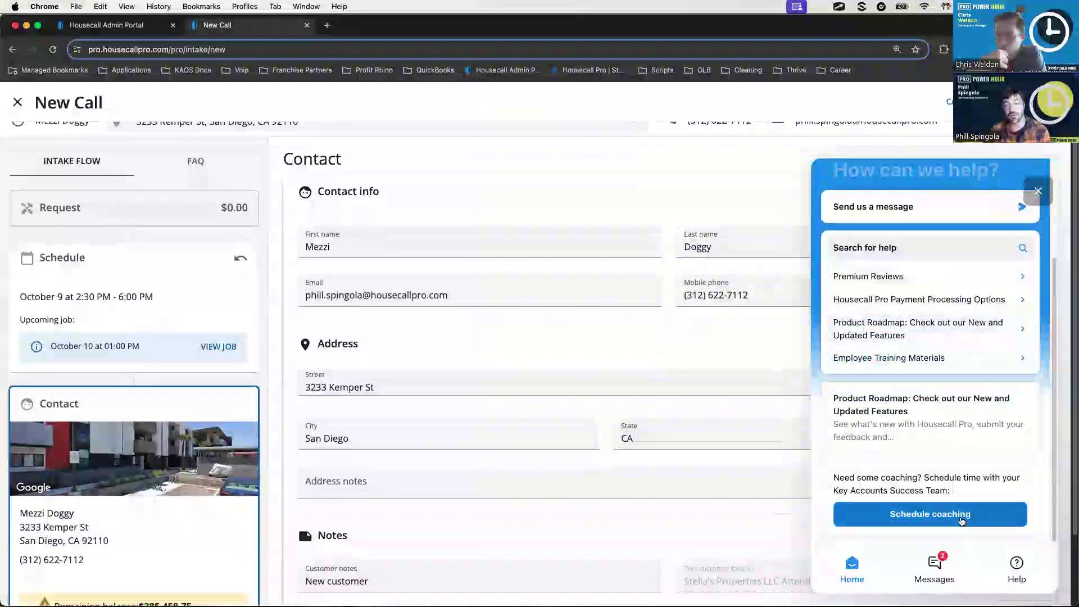
{"action": "left_click", "coordinate": [1035, 192]}
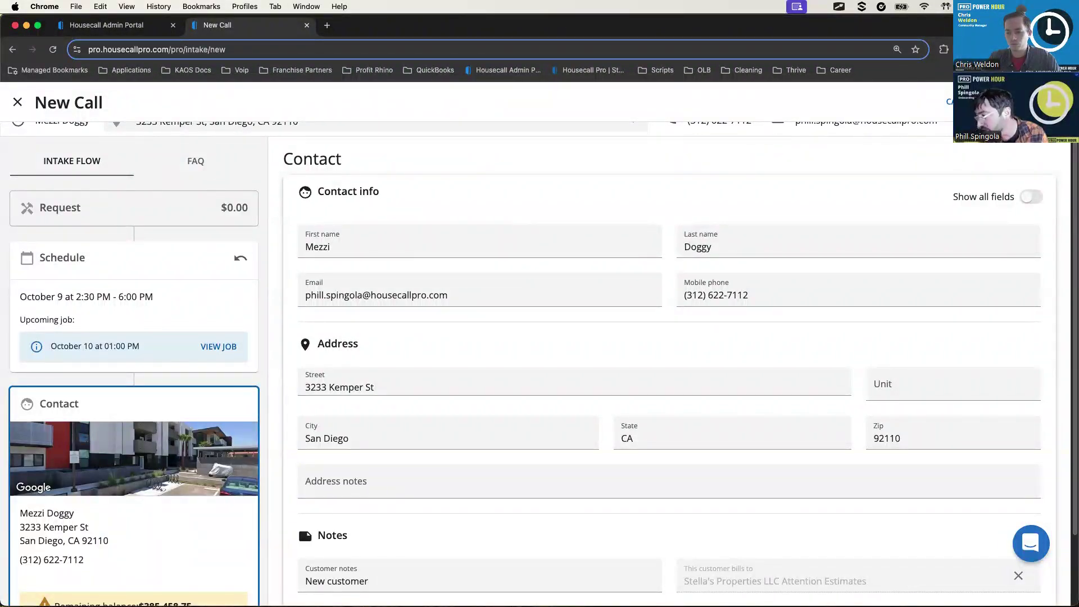
{"action": "scroll", "coordinate": [650, 230], "scroll_direction": "up", "scroll_amount": 1}
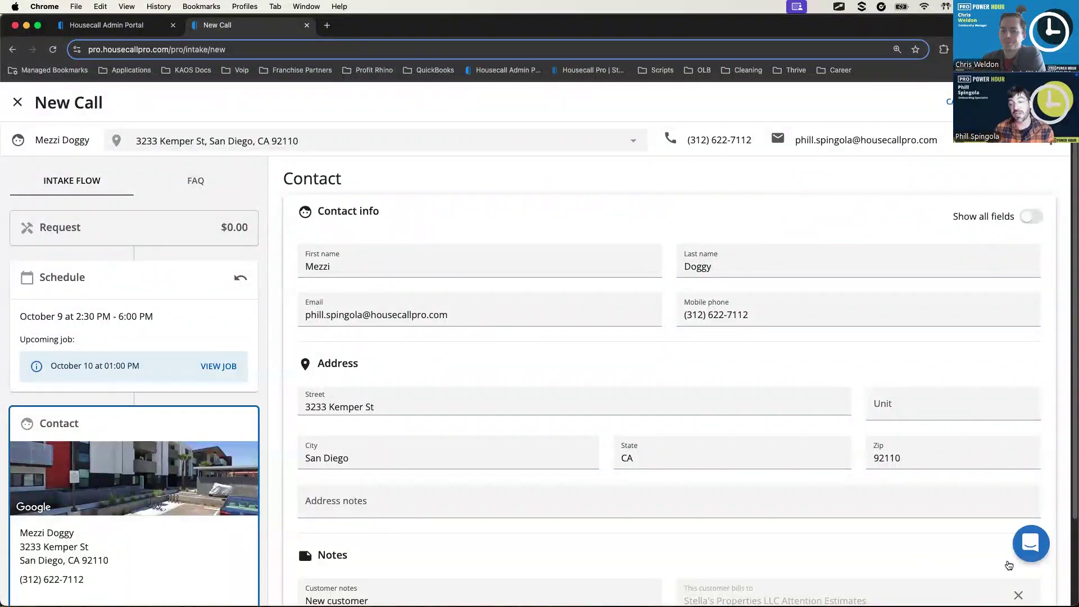
{"action": "left_click", "coordinate": [1030, 543]}
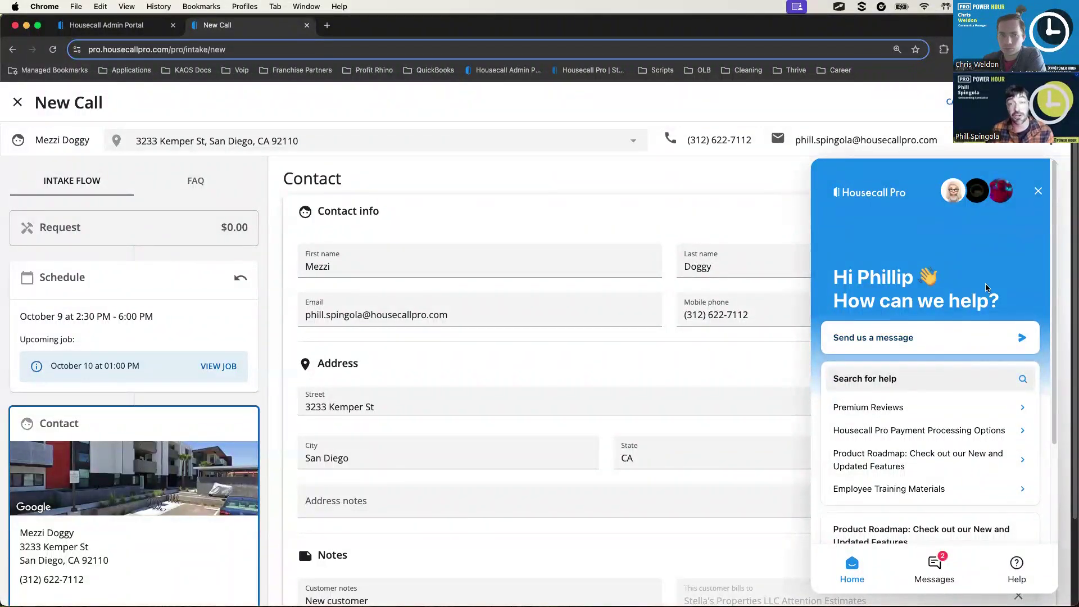
{"action": "left_click", "coordinate": [1038, 191]}
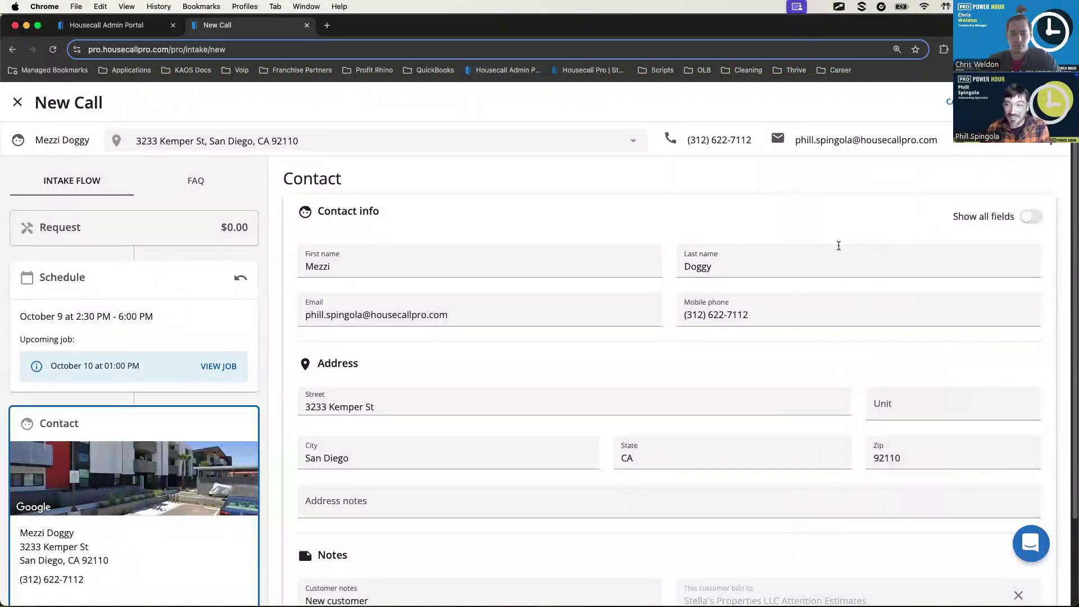
Save the customer's call as an estimate.
{"action": "left_click", "coordinate": [1012, 102]}
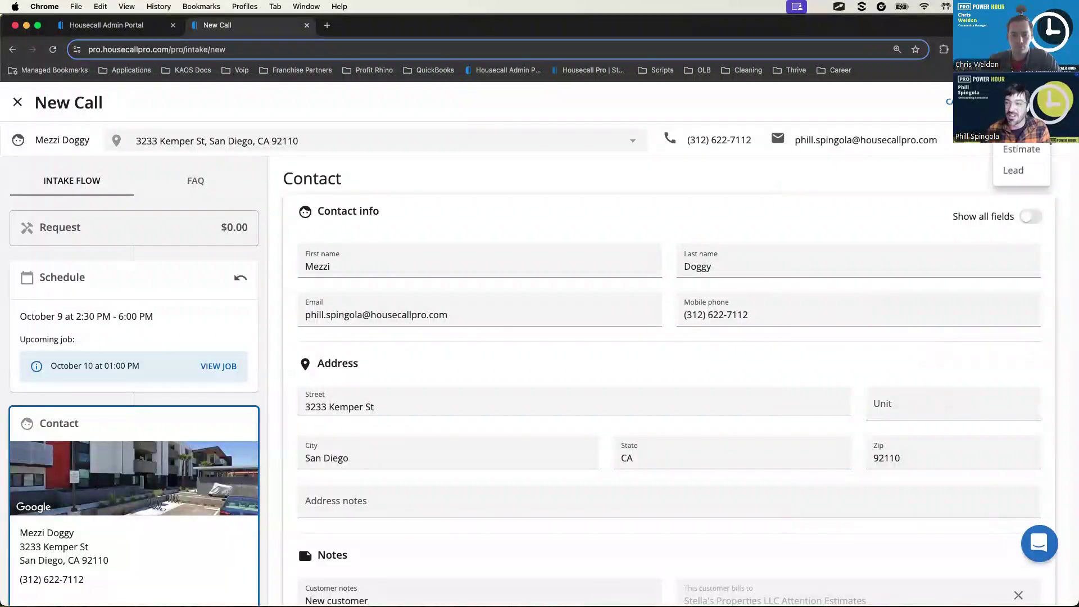
{"action": "left_click", "coordinate": [1009, 156]}
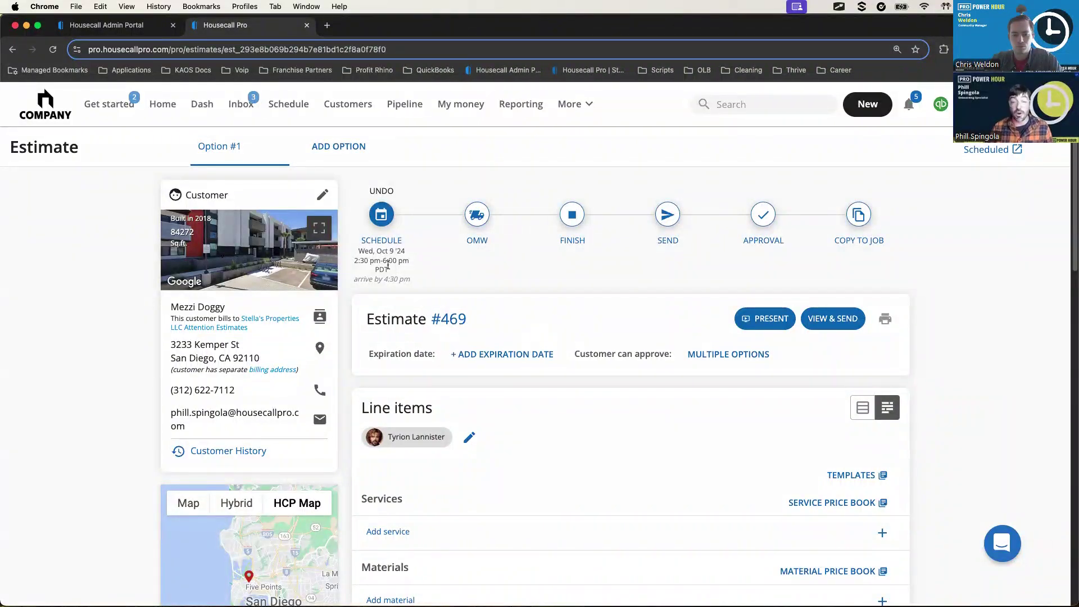
Review the estimate's scheduled time, its scheduling calendar and the workflow stages from OMW to Copy to Job, without making changes.
{"action": "key", "text": "ctrl+Tab"}
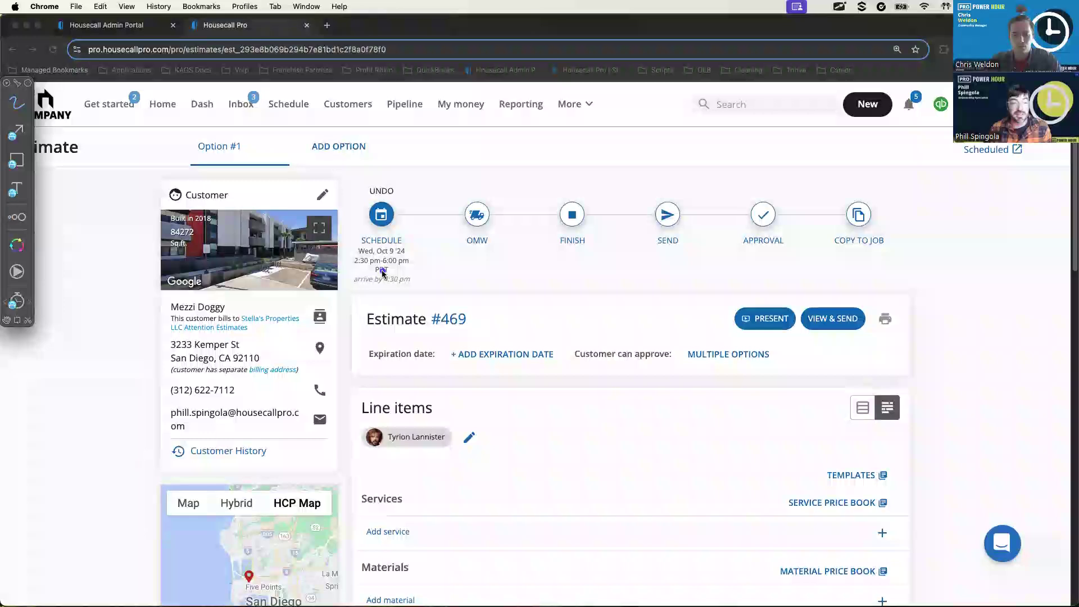
{"action": "mouse_move", "coordinate": [426, 191]}
{"action": "left_mouse_down"}
{"action": "mouse_move", "coordinate": [359, 181]}
{"action": "mouse_move", "coordinate": [377, 277]}
{"action": "mouse_move", "coordinate": [428, 199]}
{"action": "left_mouse_up"}
{"action": "key", "text": "Escape"}
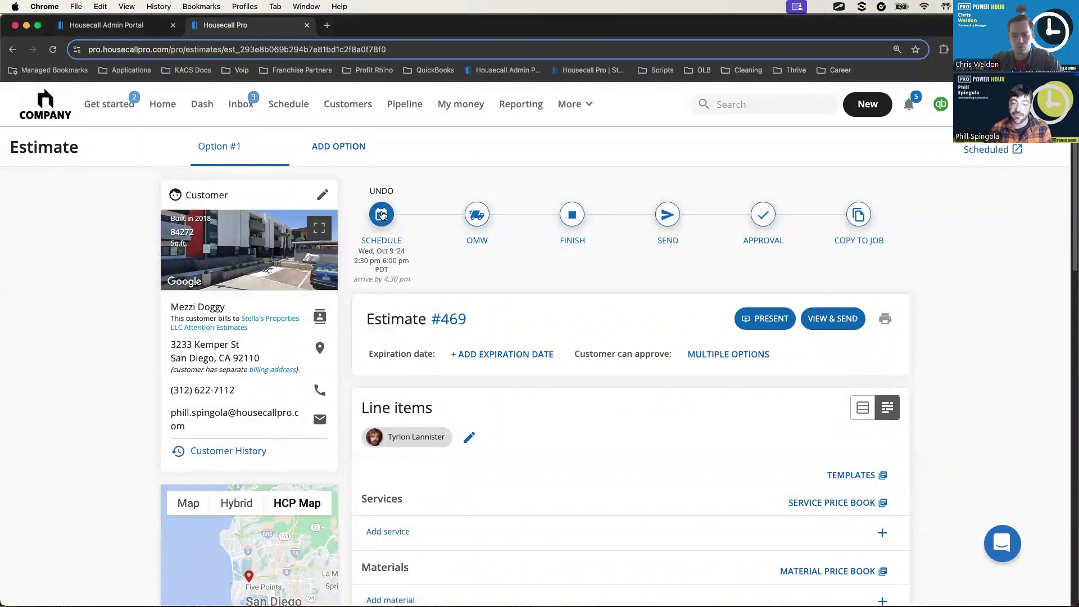
{"action": "left_click", "coordinate": [381, 218]}
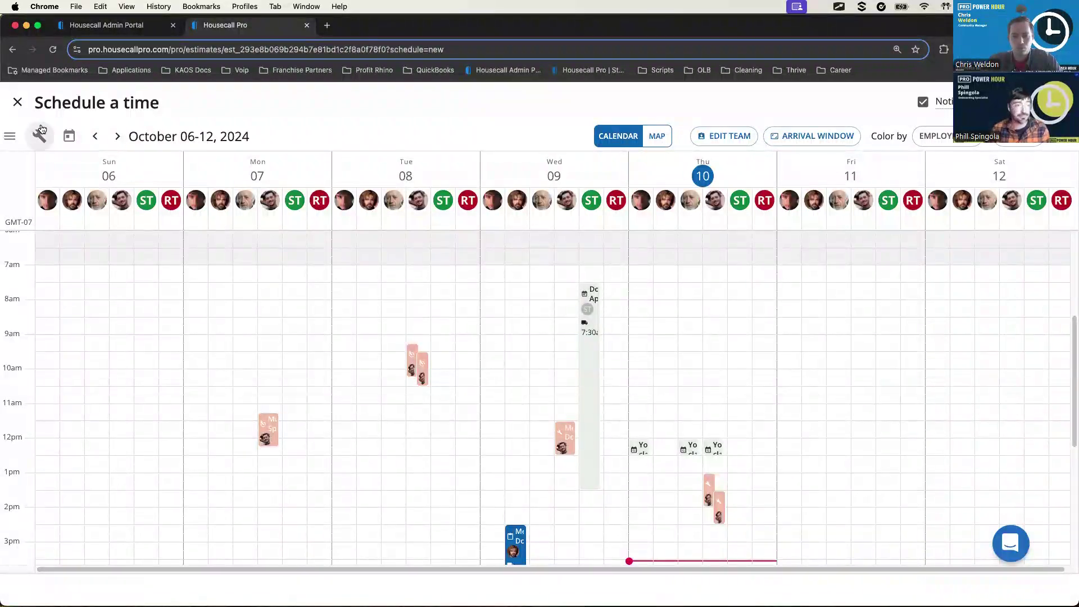
{"action": "left_click", "coordinate": [18, 102]}
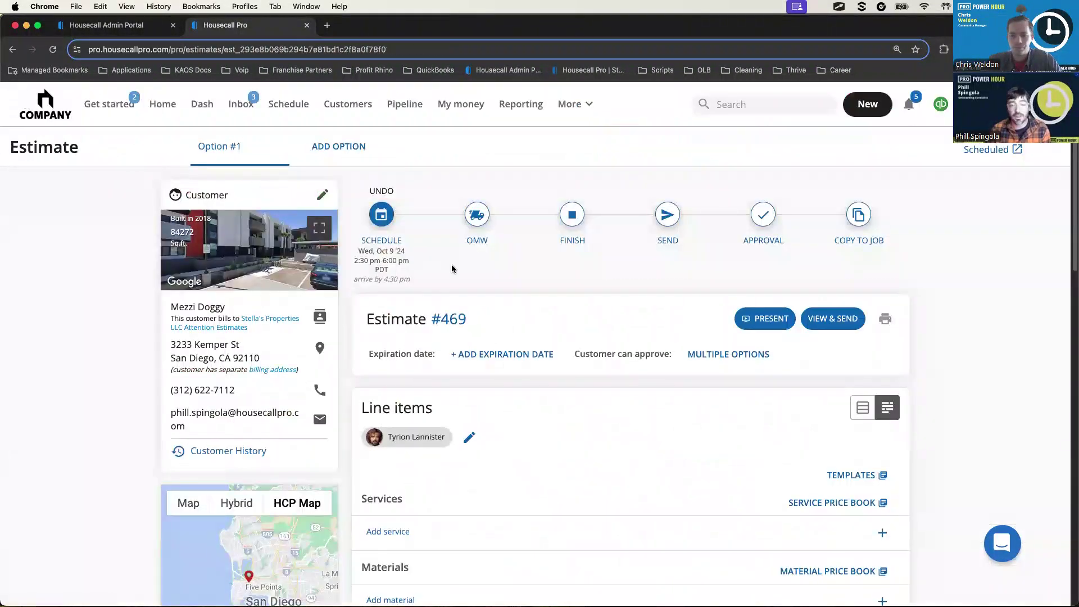
{"action": "key", "text": "alt+shift+a"}
{"action": "left_click_drag", "start_coordinate": [463, 258], "coordinate": [877, 252]}
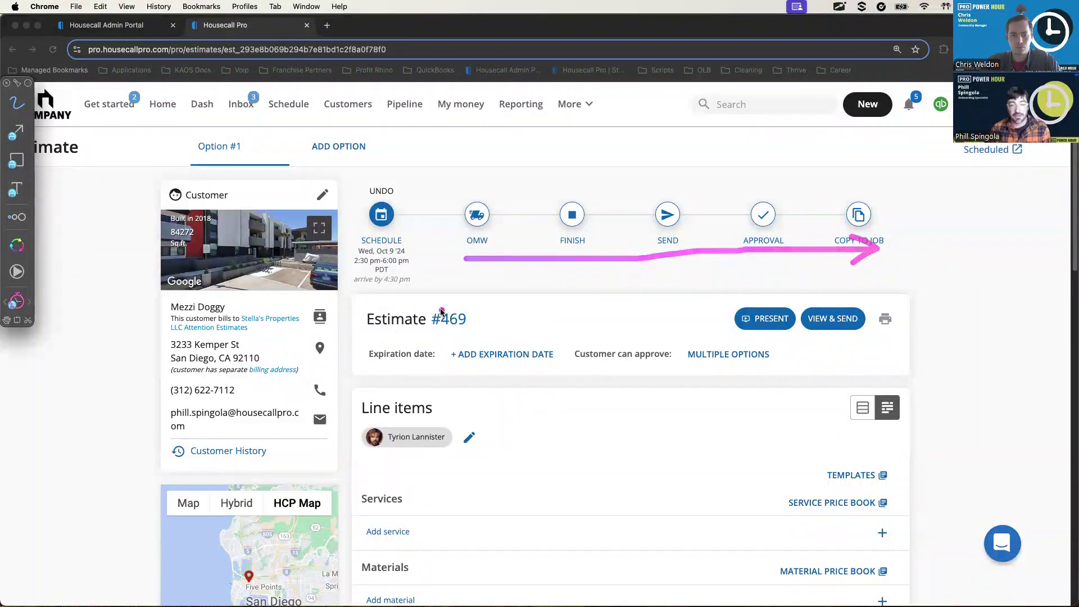
{"action": "key", "text": "Escape"}
Add the price book service Air Conditioner - A/C Service Call to the estimate's line items by searching for "A/c".
{"action": "scroll", "coordinate": [512, 323], "scroll_direction": "down", "scroll_amount": 2}
{"action": "scroll", "coordinate": [512, 322], "scroll_direction": "down", "scroll_amount": 2}
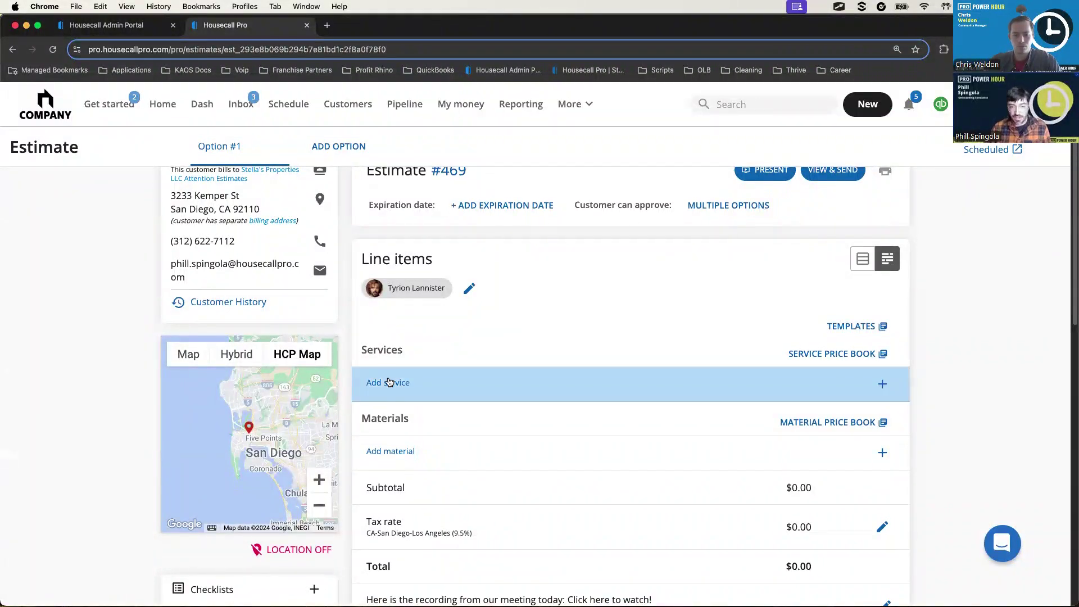
{"action": "scroll", "coordinate": [441, 343], "scroll_direction": "down", "scroll_amount": 1}
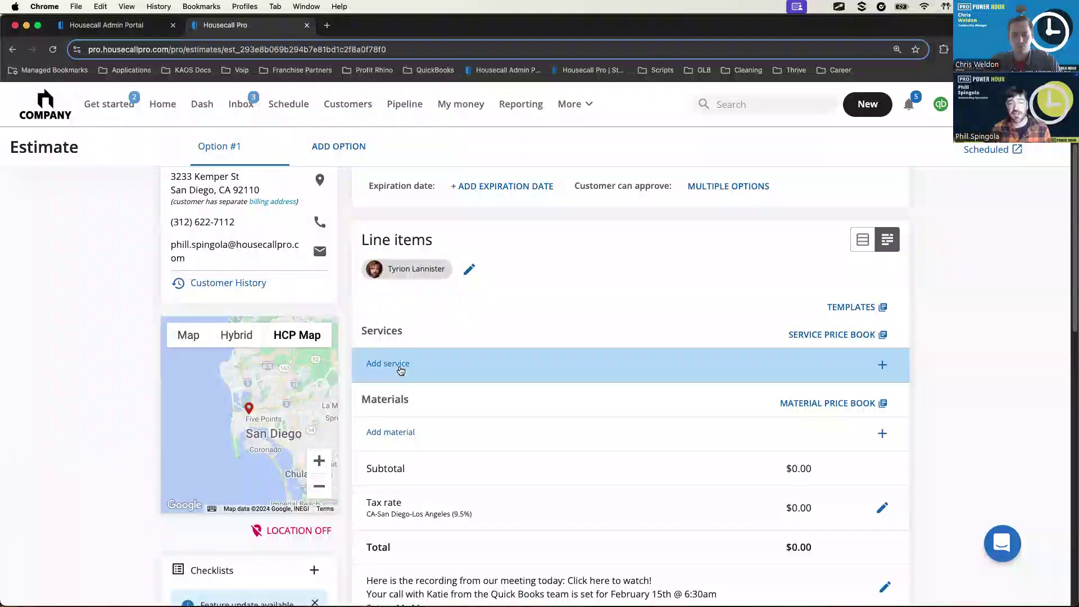
{"action": "left_click", "coordinate": [400, 366]}
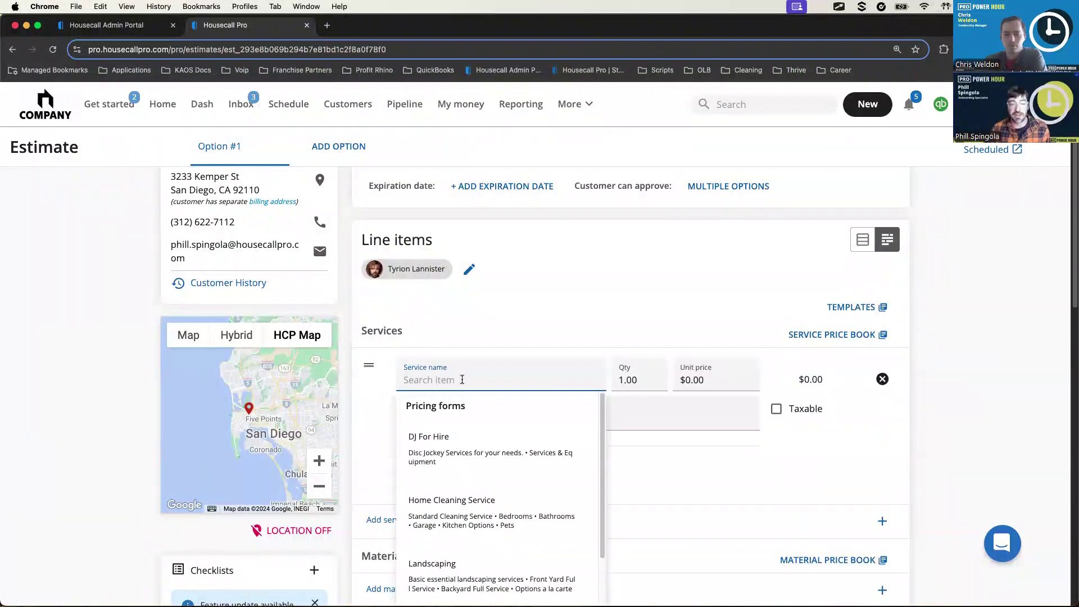
{"action": "scroll", "coordinate": [539, 450], "scroll_direction": "down", "scroll_amount": 2}
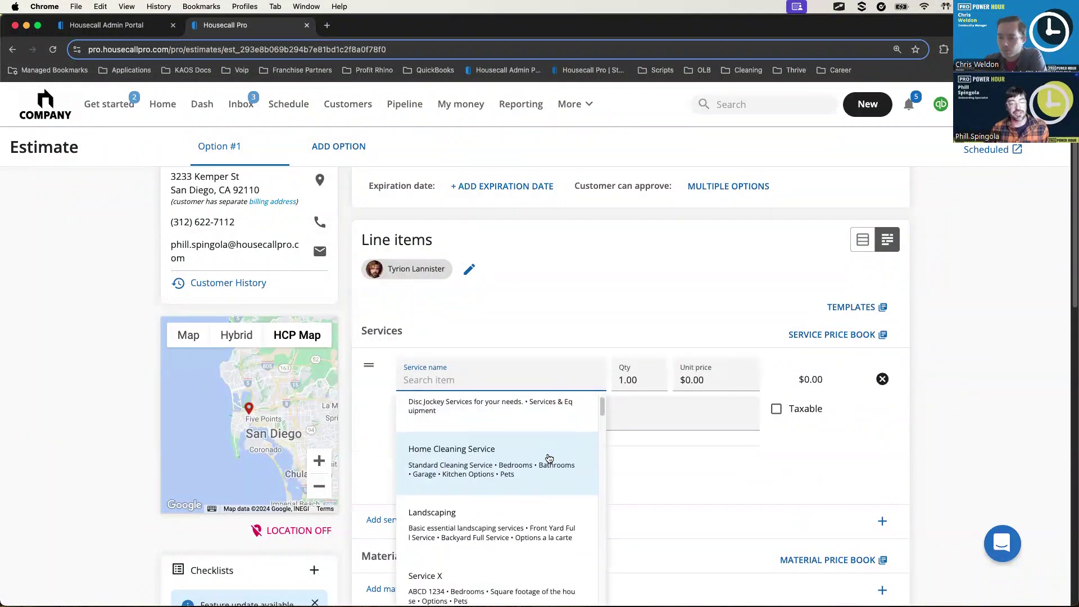
{"action": "scroll", "coordinate": [539, 436], "scroll_direction": "up", "scroll_amount": 1}
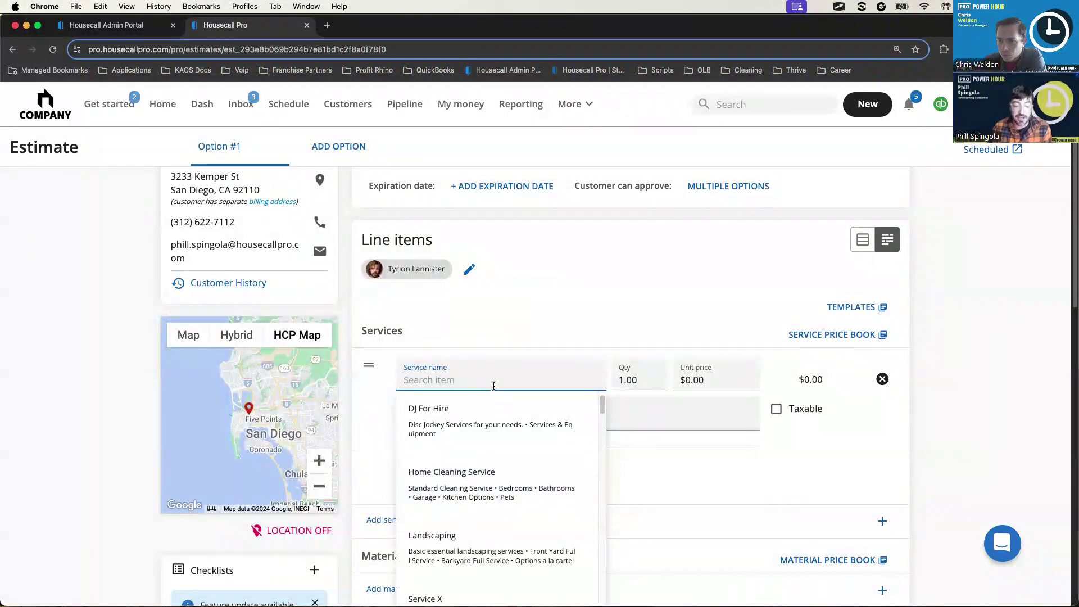
{"action": "type", "text": "A/c"}
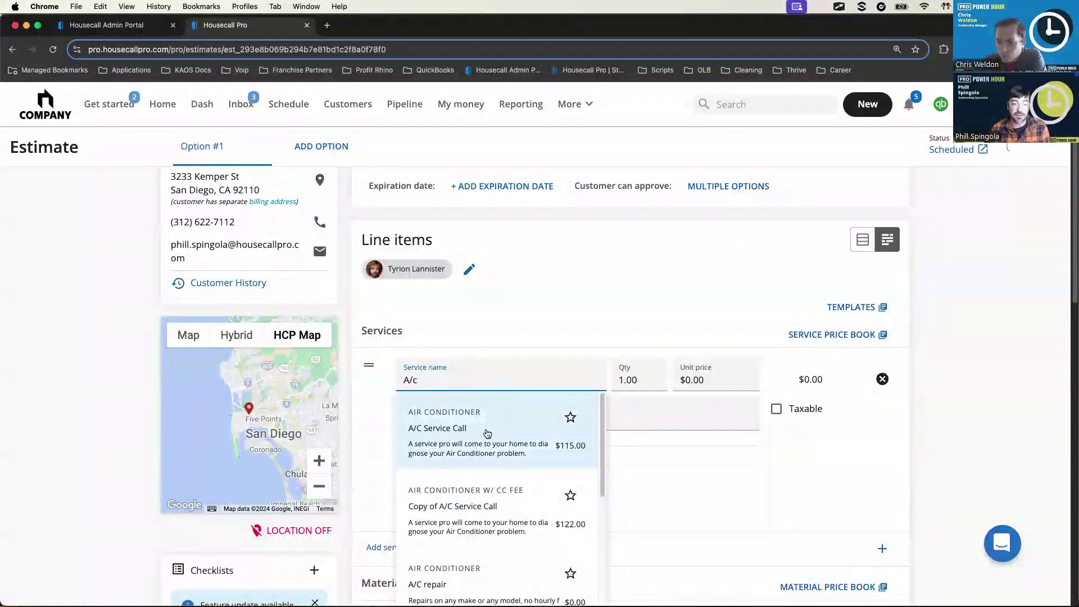
{"action": "left_click", "coordinate": [487, 433]}
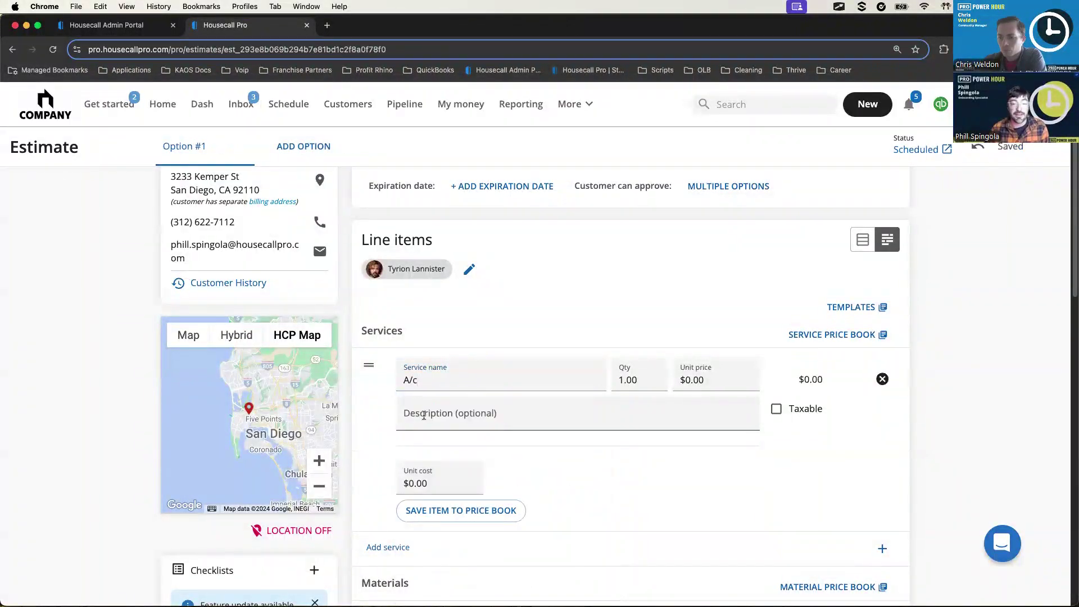
{"action": "left_click", "coordinate": [427, 381]}
{"action": "left_click", "coordinate": [446, 429]}
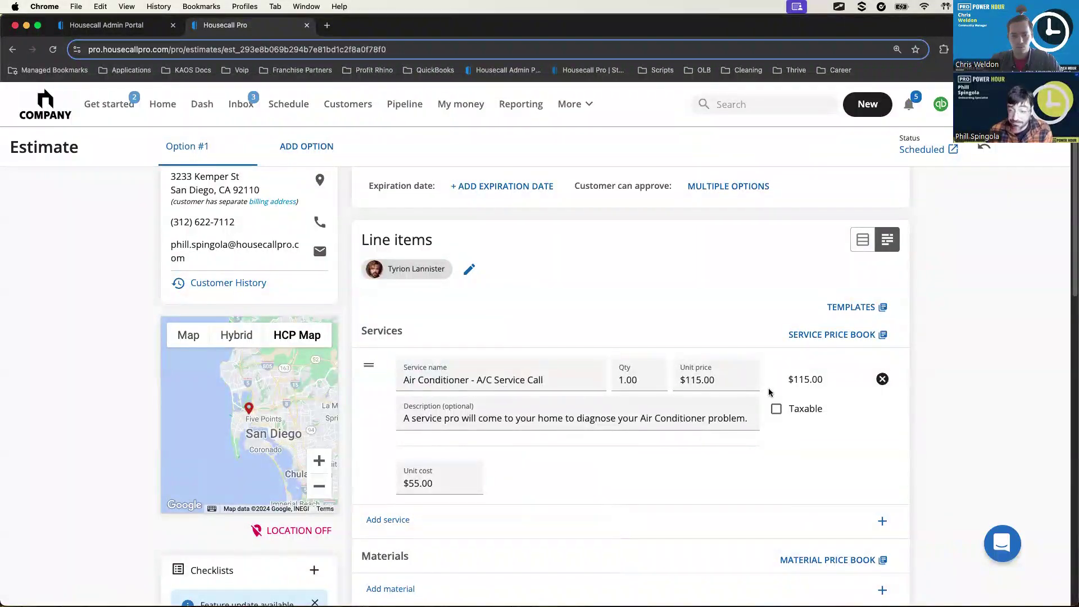
Add a second service line named Custom One Time Option with a unit price of $150.
{"action": "left_click", "coordinate": [413, 517]}
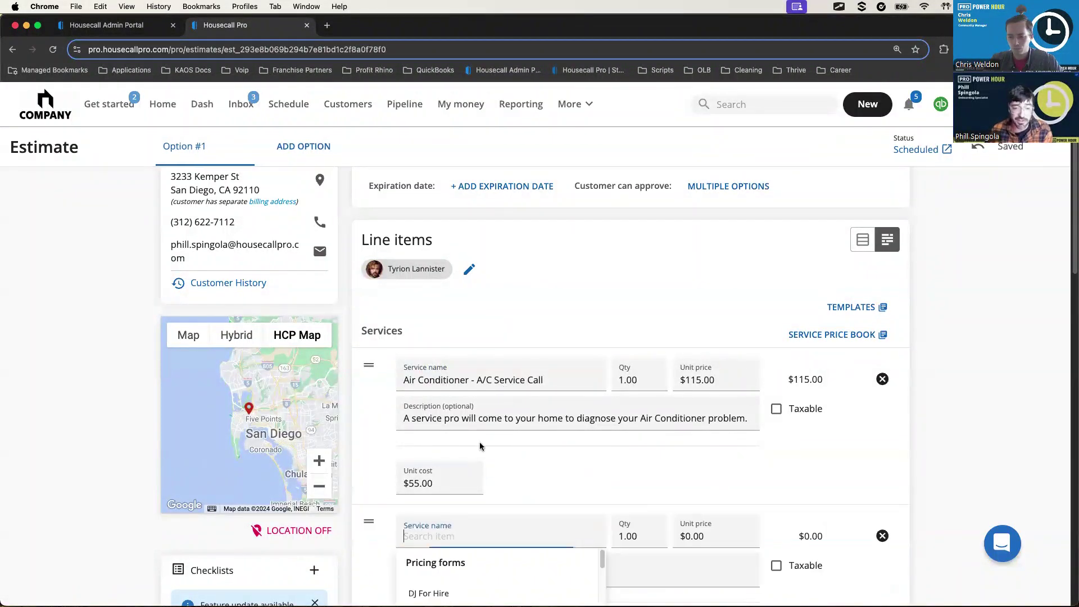
{"action": "type", "text": "C"}
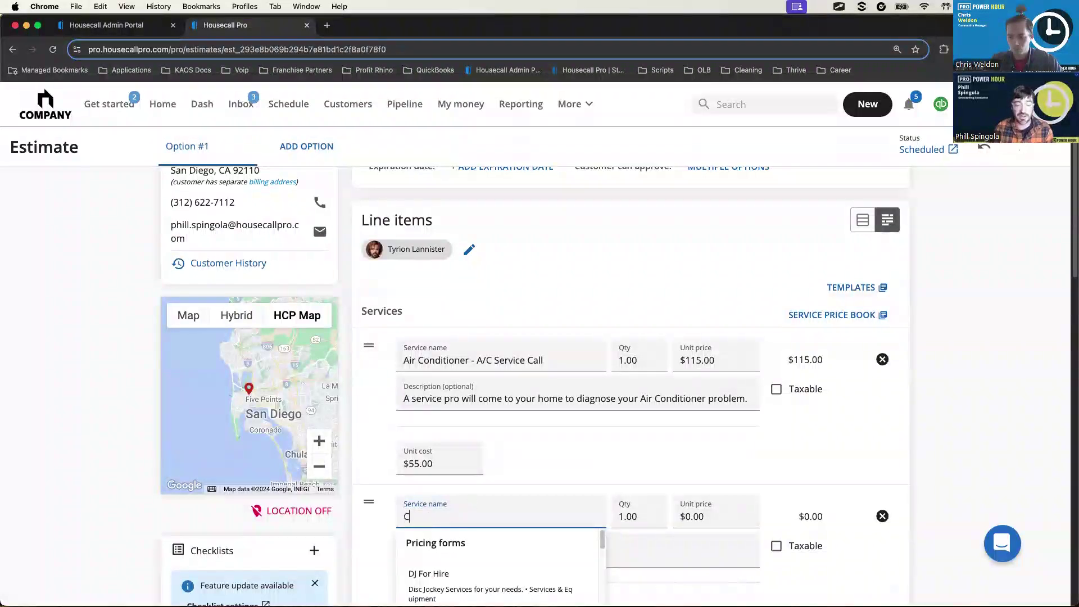
{"action": "type", "text": "ustom One Time Option"}
{"action": "scroll", "coordinate": [706, 522], "scroll_direction": "down", "scroll_amount": 3}
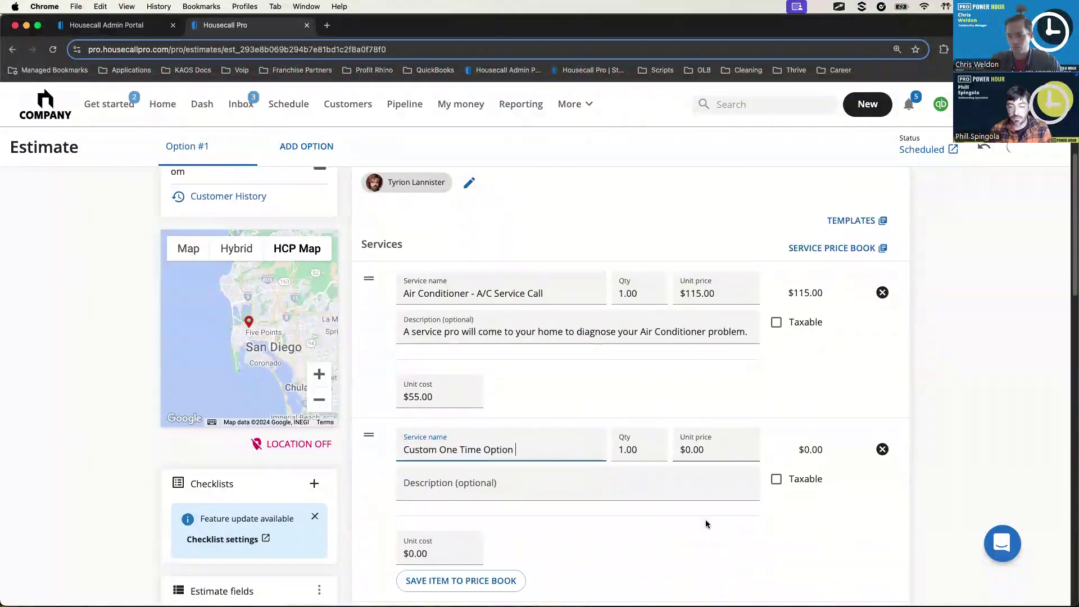
{"action": "left_click", "coordinate": [713, 420]}
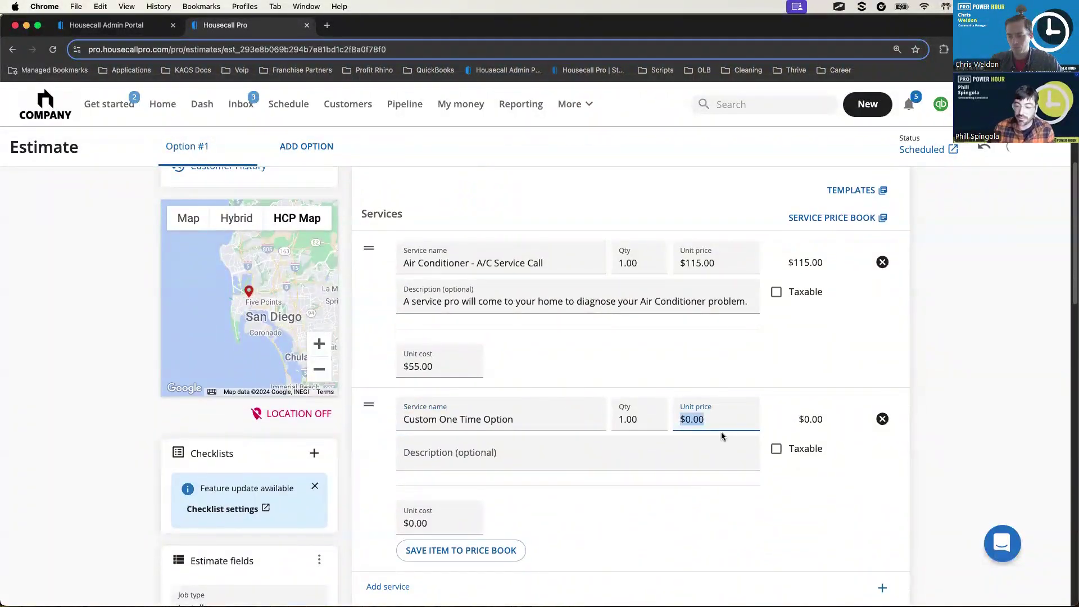
{"action": "type", "text": "150"}
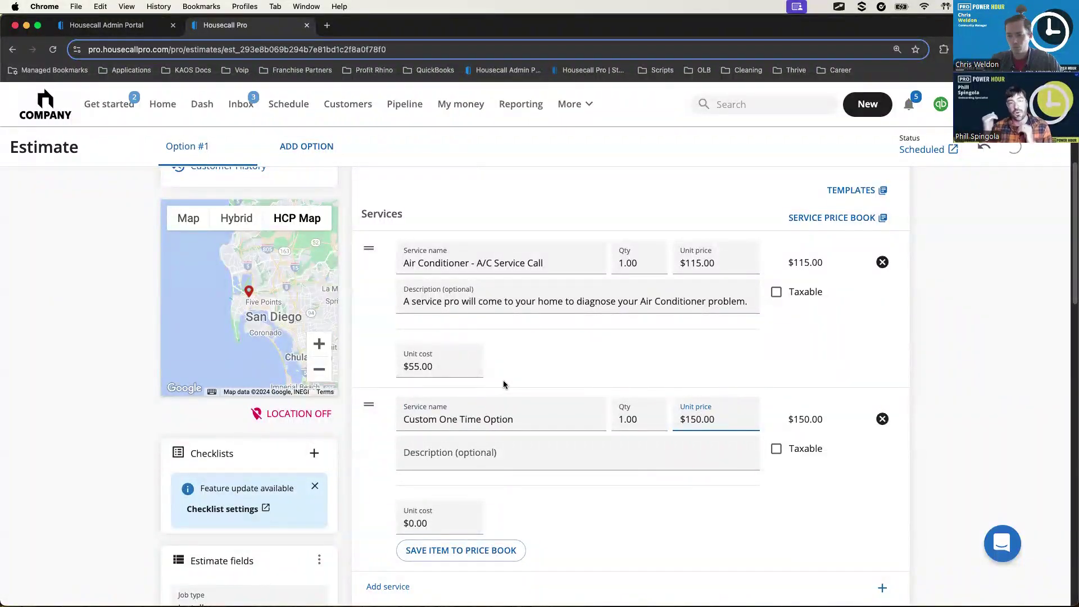
Examine the unit price and unit cost of the service lines and the option to save the custom item to the price book.
{"action": "key", "text": "alt+Tab"}
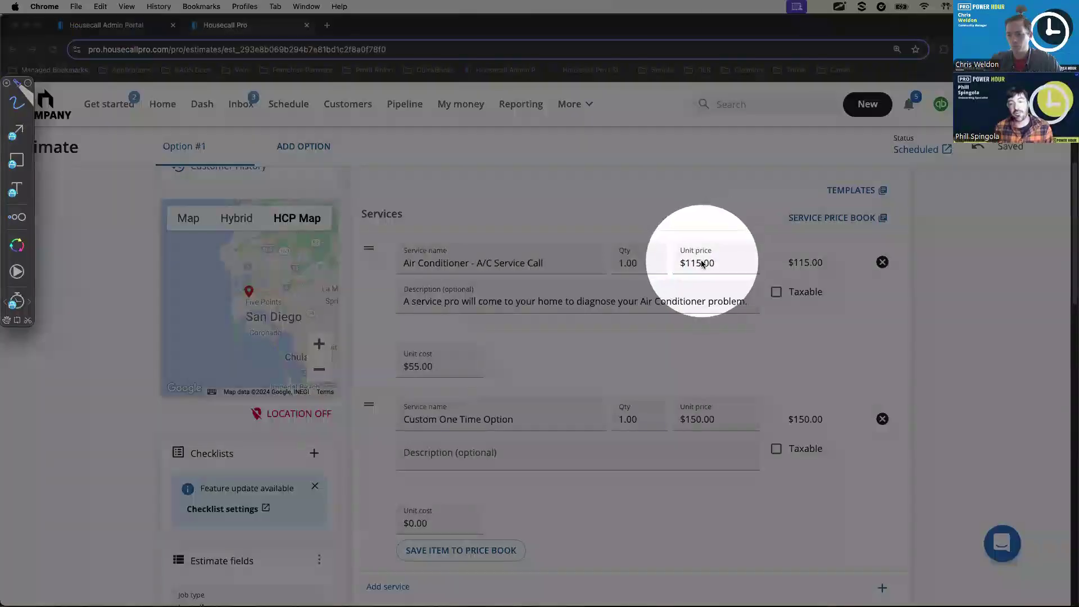
{"action": "left_click", "coordinate": [703, 263]}
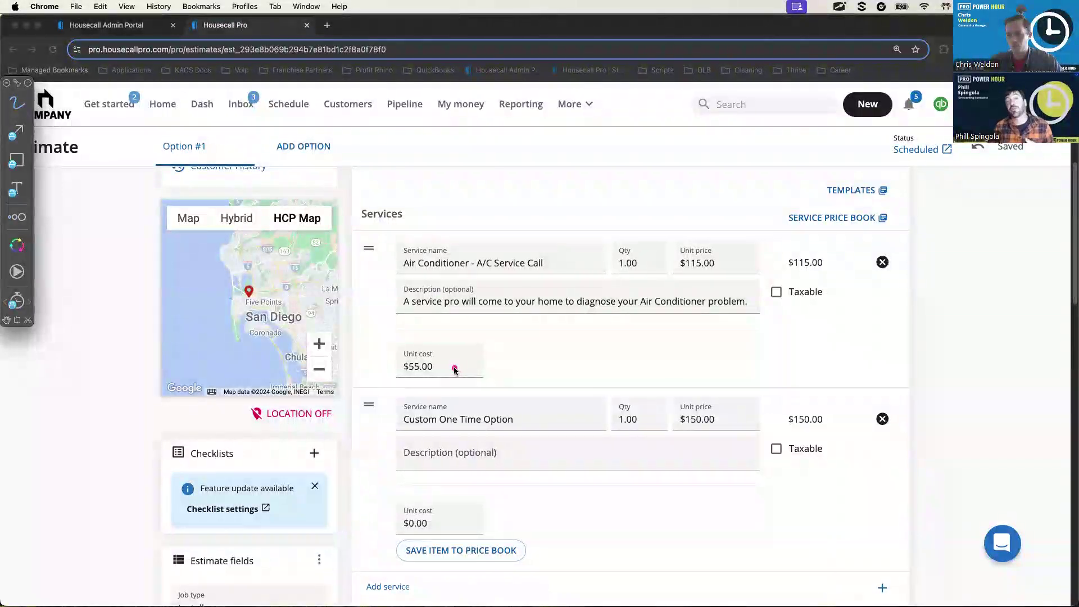
{"action": "left_click_drag", "start_coordinate": [443, 330], "coordinate": [409, 402]}
{"action": "left_click_drag", "start_coordinate": [393, 340], "coordinate": [444, 386]}
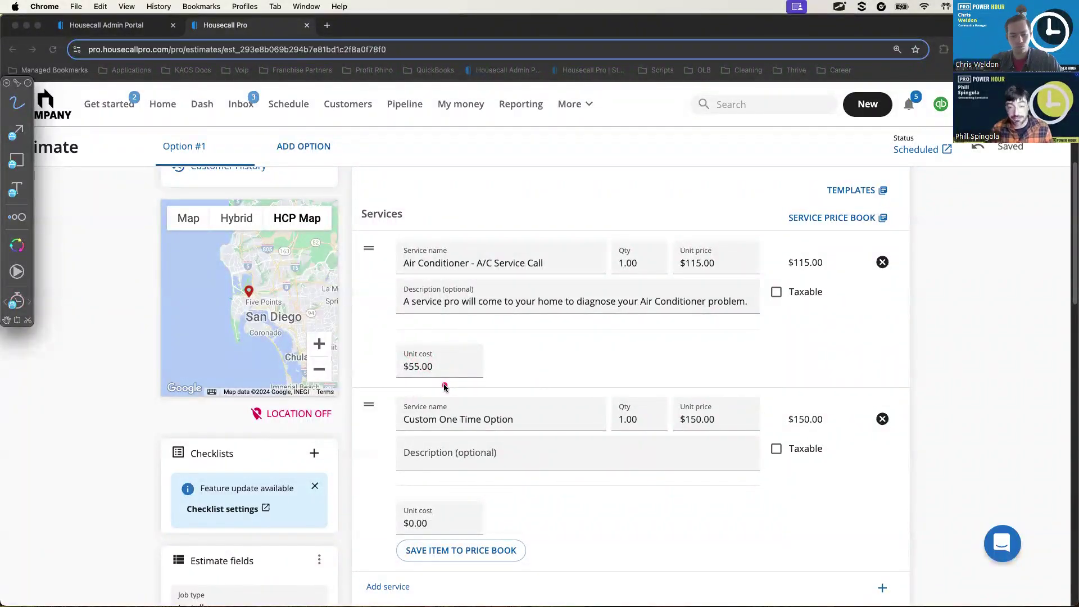
{"action": "key", "text": "Escape"}
{"action": "scroll", "coordinate": [621, 509], "scroll_direction": "down", "scroll_amount": 1}
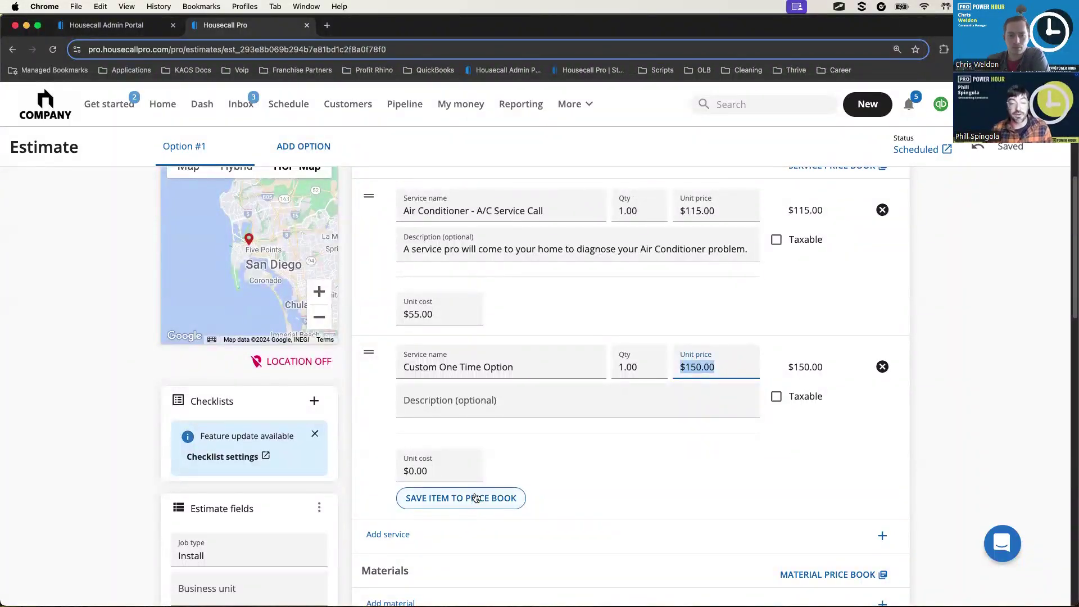
{"action": "left_click", "coordinate": [584, 491]}
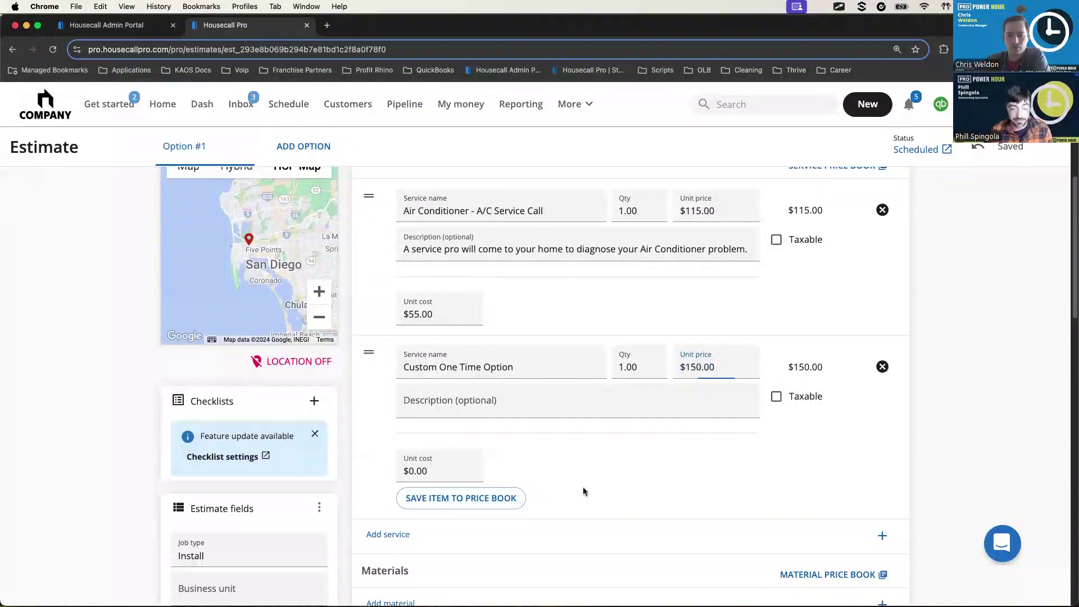
{"action": "scroll", "coordinate": [687, 449], "scroll_direction": "up", "scroll_amount": 4}
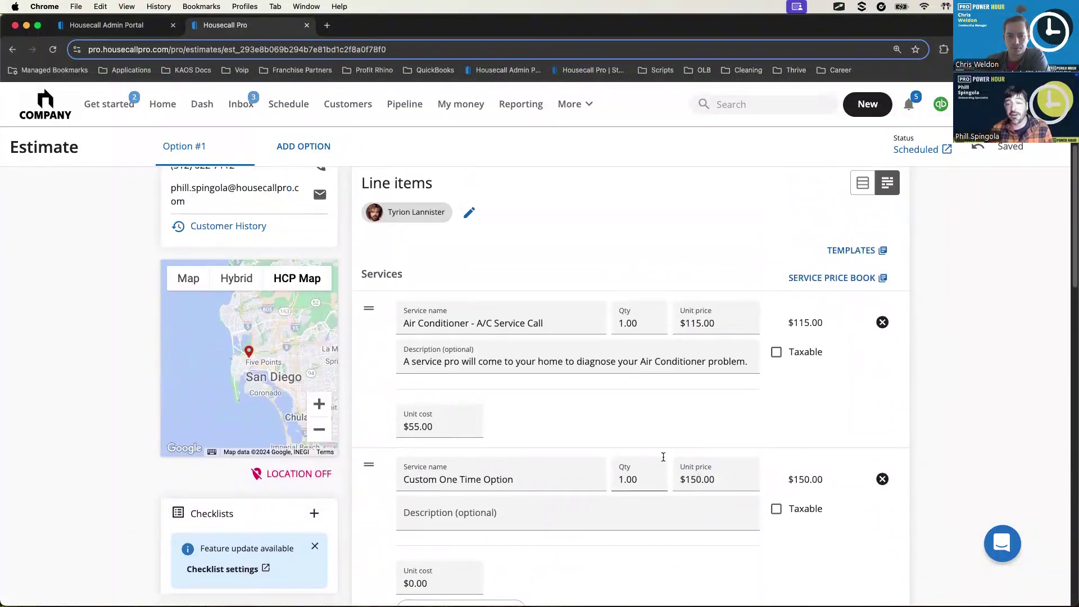
{"action": "scroll", "coordinate": [663, 457], "scroll_direction": "down", "scroll_amount": 1}
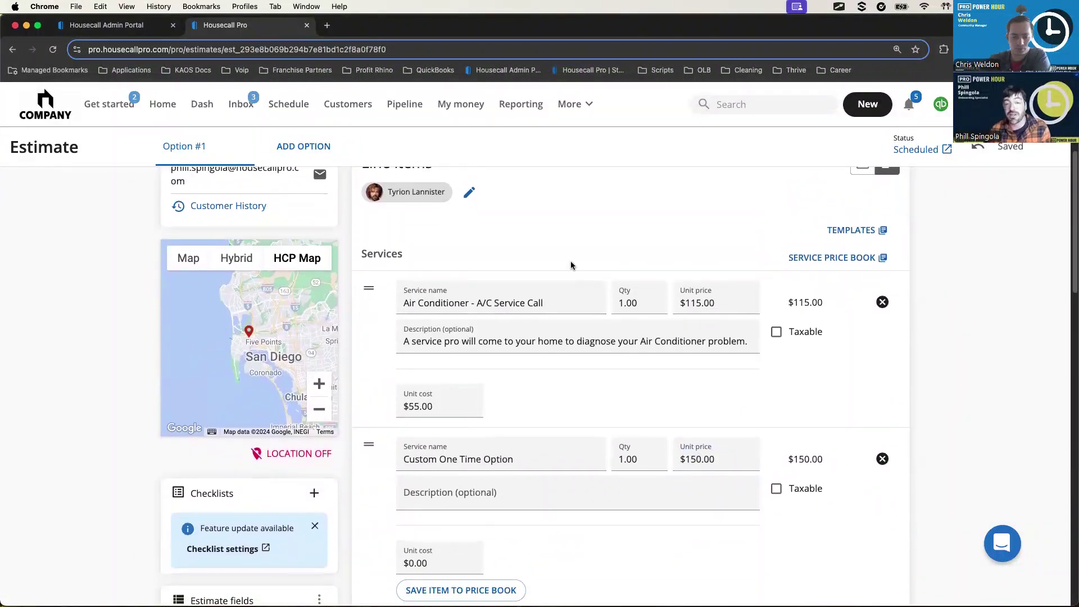
Add A/C tune up to the estimate from the service price book's Heating & Air Conditioning, Air Conditioner category, and return to the estimate.
{"action": "key", "text": "ctrl+shift+a"}
{"action": "left_click_drag", "start_coordinate": [612, 259], "coordinate": [789, 257]}
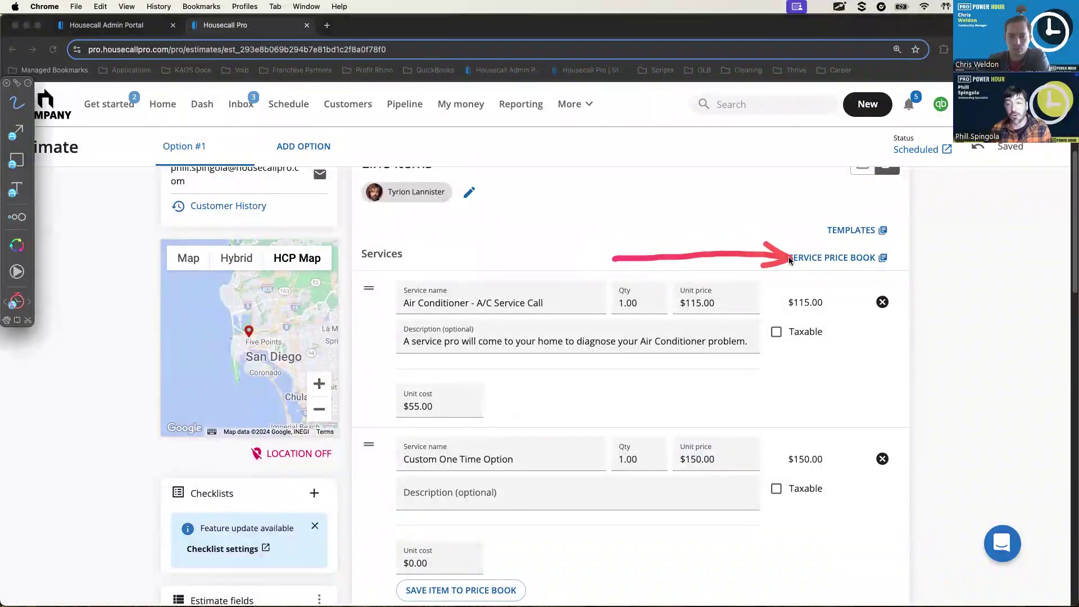
{"action": "key", "text": "Escape"}
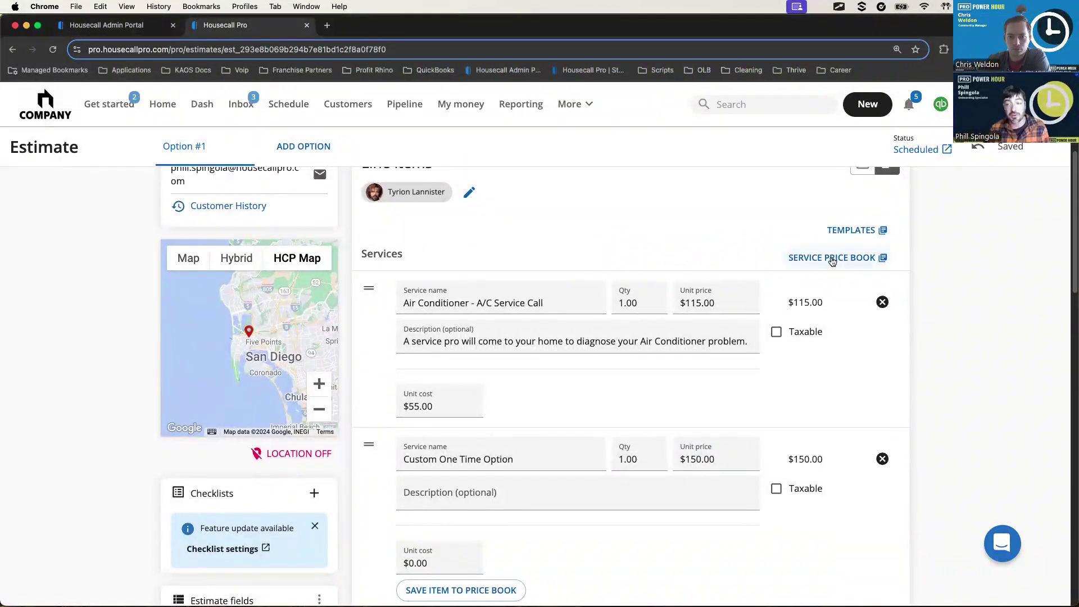
{"action": "left_click", "coordinate": [832, 258]}
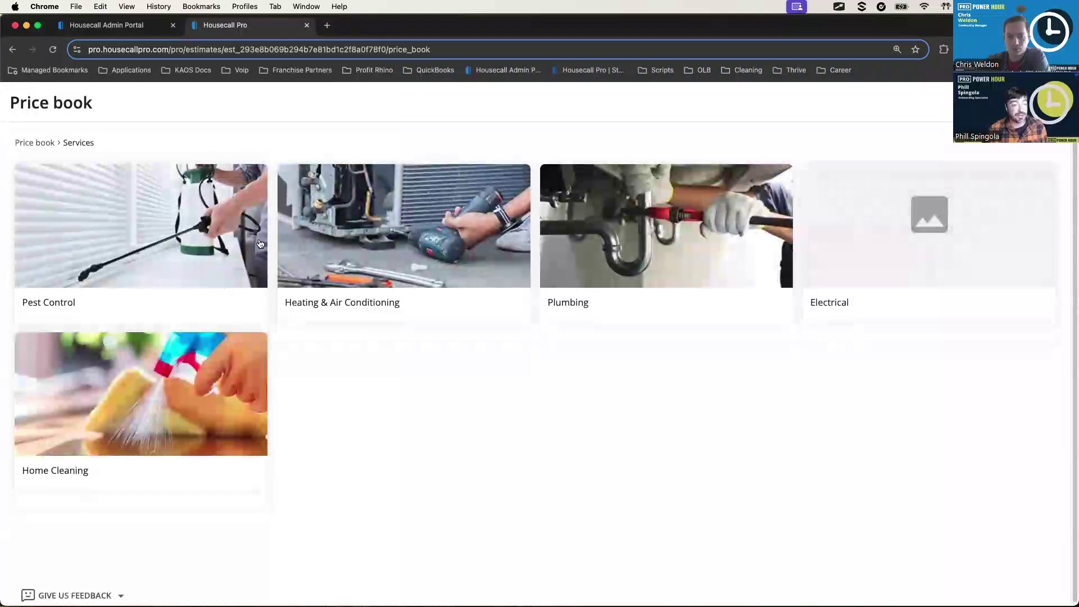
{"action": "left_click", "coordinate": [406, 233]}
{"action": "left_click", "coordinate": [480, 270]}
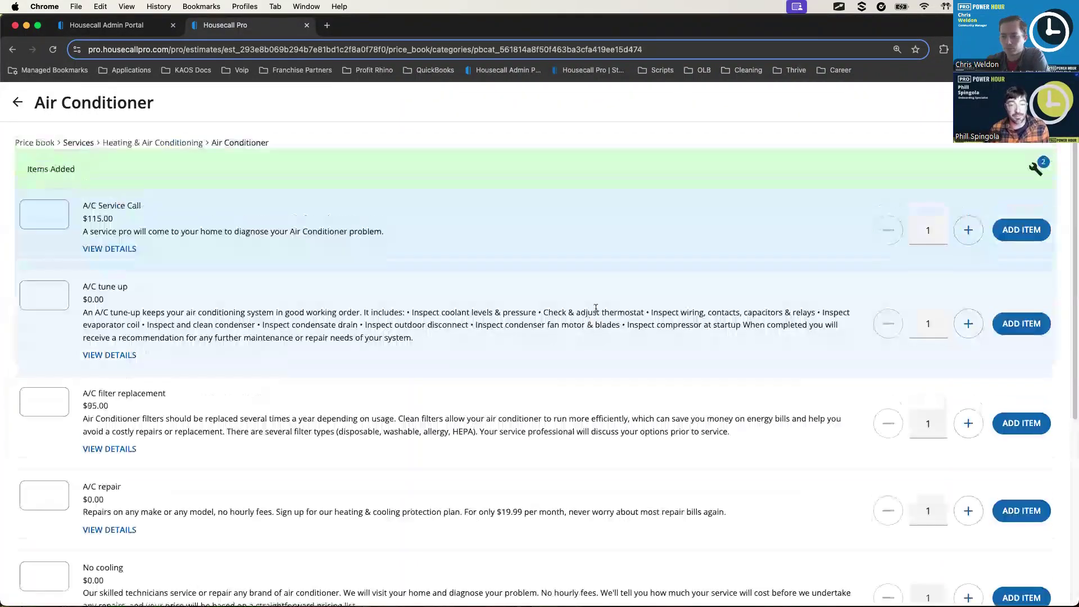
{"action": "left_click", "coordinate": [1021, 324]}
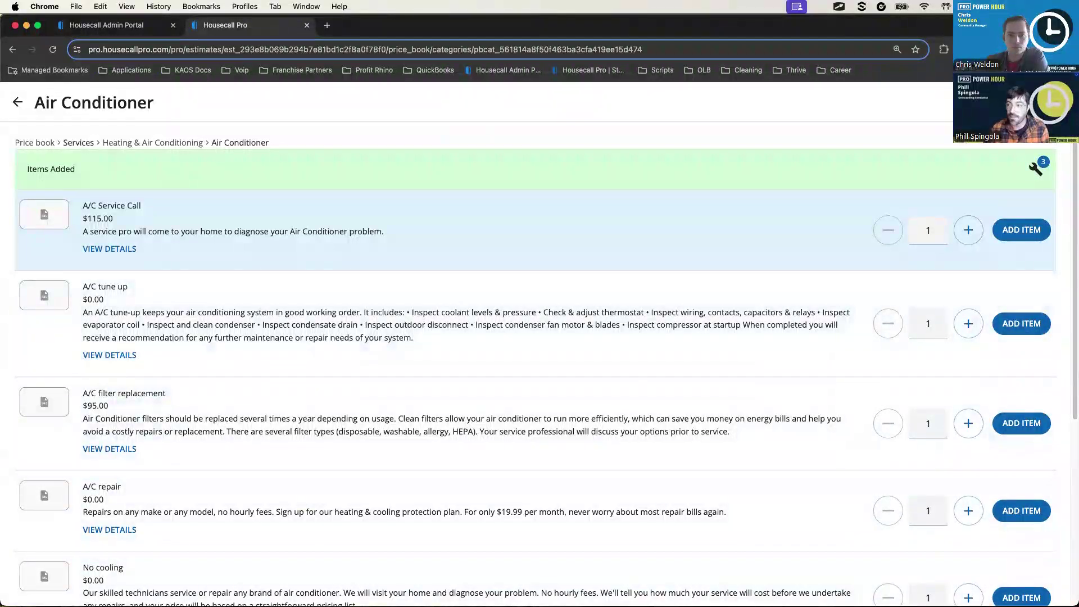
{"action": "key", "text": "Escape"}
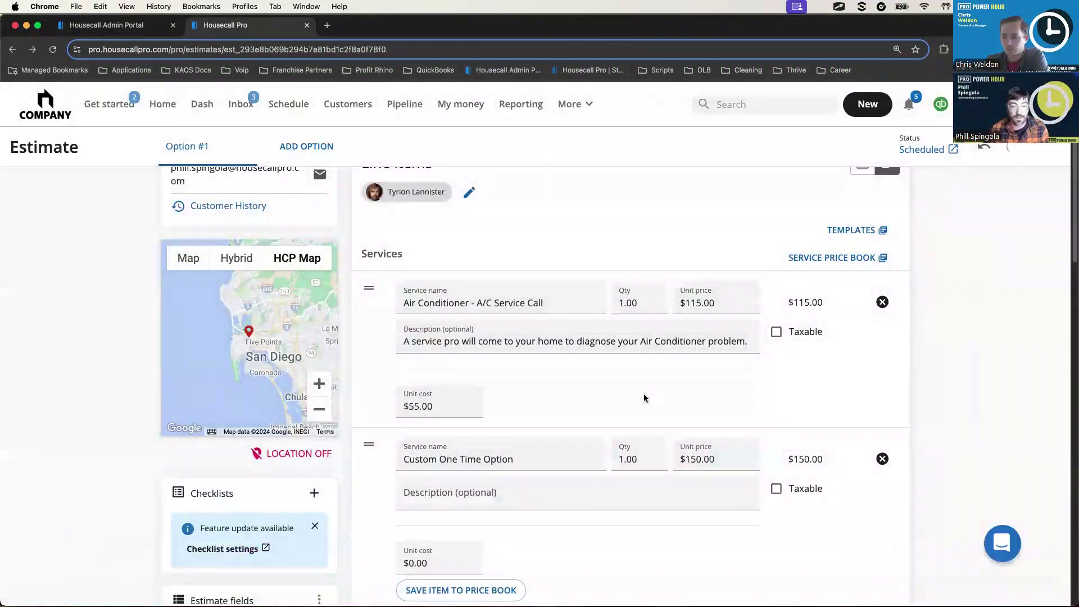
Set the unit price of the A/C tune up service line to $100.
{"action": "scroll", "coordinate": [643, 393], "scroll_direction": "down", "scroll_amount": 4}
{"action": "scroll", "coordinate": [626, 392], "scroll_direction": "down", "scroll_amount": 2}
{"action": "left_click", "coordinate": [696, 336]}
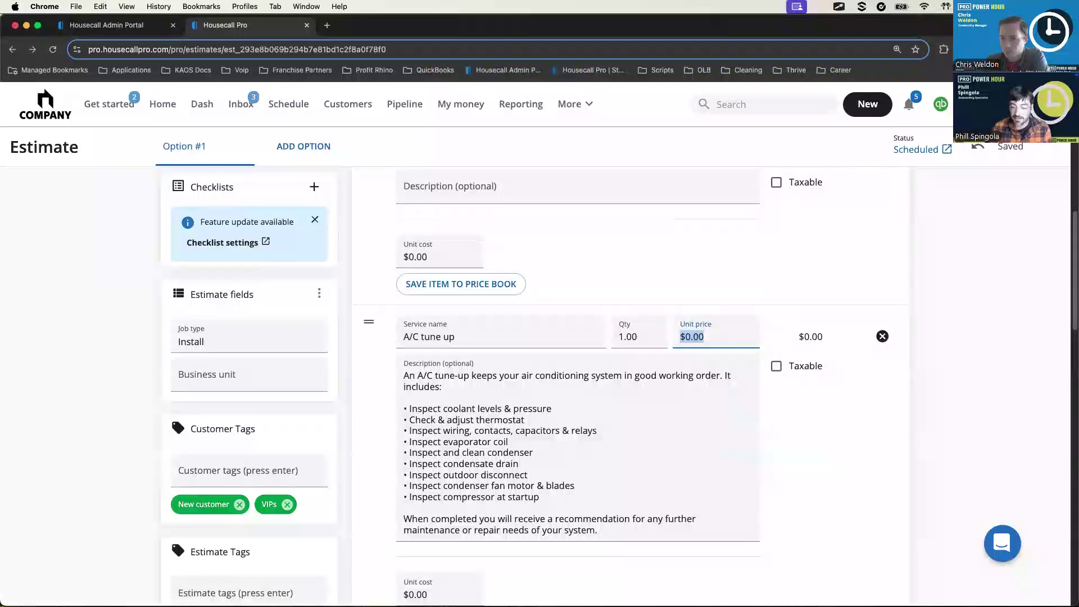
{"action": "type", "text": "100"}
{"action": "scroll", "coordinate": [691, 356], "scroll_direction": "down", "scroll_amount": 5}
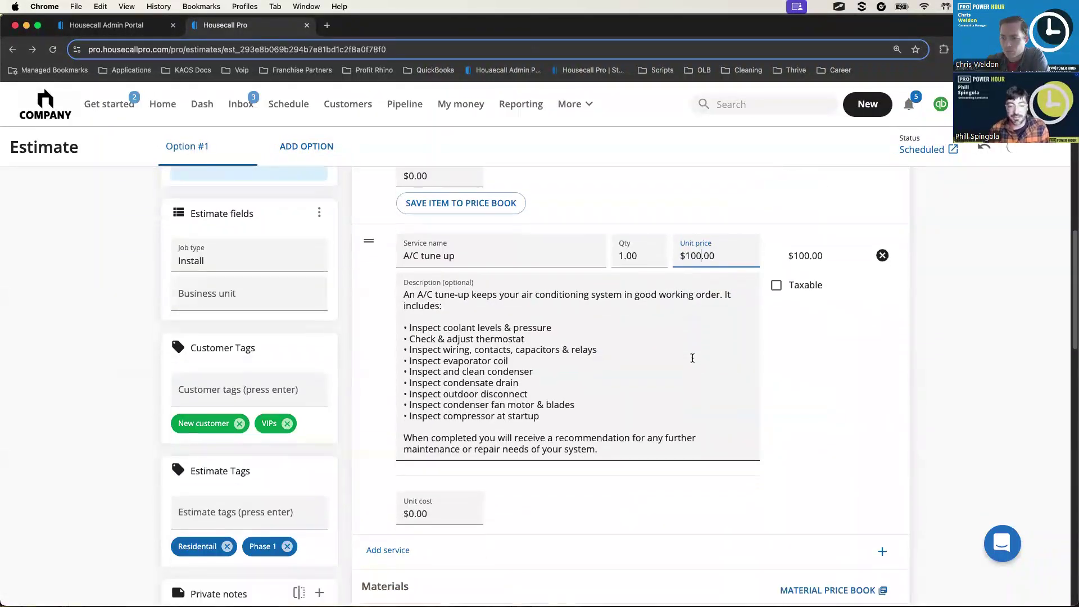
Set the unit cost of the A/C tune up service line to $20.00.
{"action": "scroll", "coordinate": [622, 363], "scroll_direction": "down", "scroll_amount": 1}
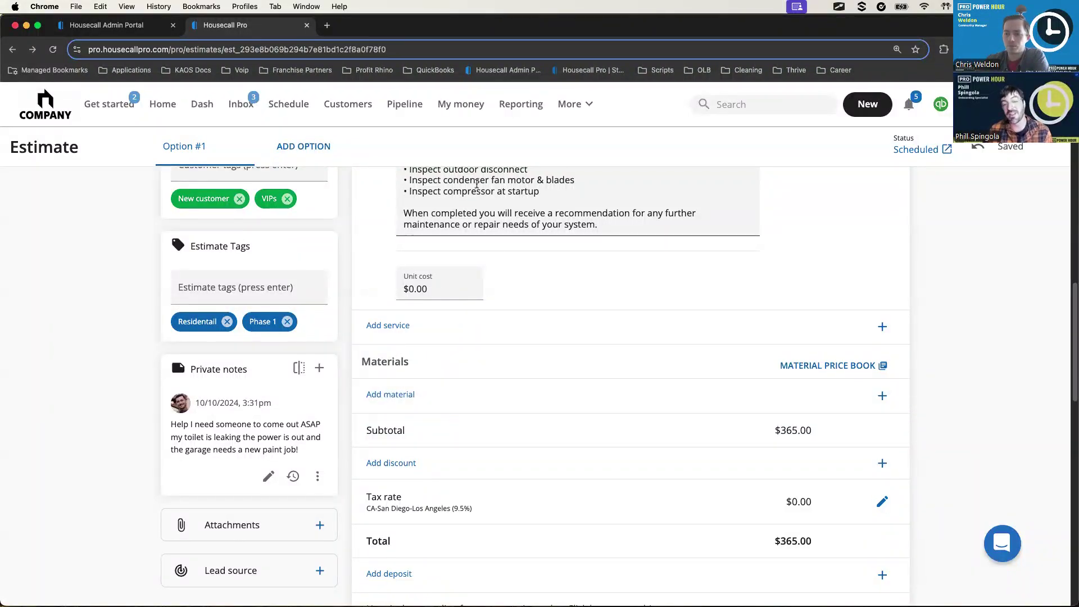
{"action": "scroll", "coordinate": [580, 260], "scroll_direction": "up", "scroll_amount": 2}
{"action": "scroll", "coordinate": [580, 260], "scroll_direction": "up", "scroll_amount": 3}
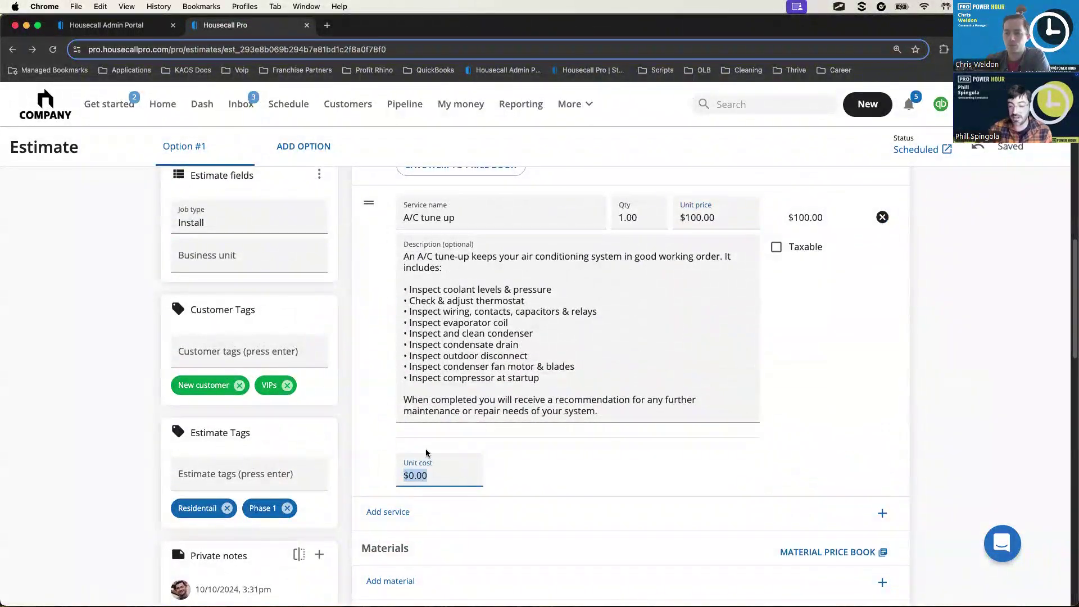
{"action": "type", "text": "20"}
{"action": "left_click", "coordinate": [568, 473]}
Add the frequently used item Tools - Thermostat to the estimate as a material line.
{"action": "scroll", "coordinate": [561, 482], "scroll_direction": "down", "scroll_amount": 3}
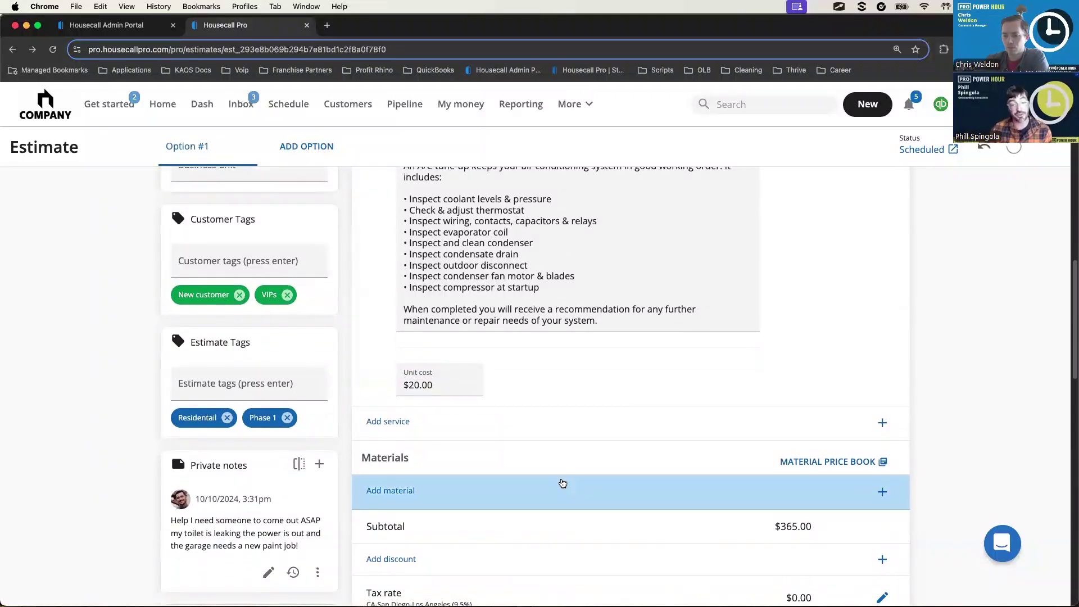
{"action": "scroll", "coordinate": [450, 489], "scroll_direction": "down", "scroll_amount": 2}
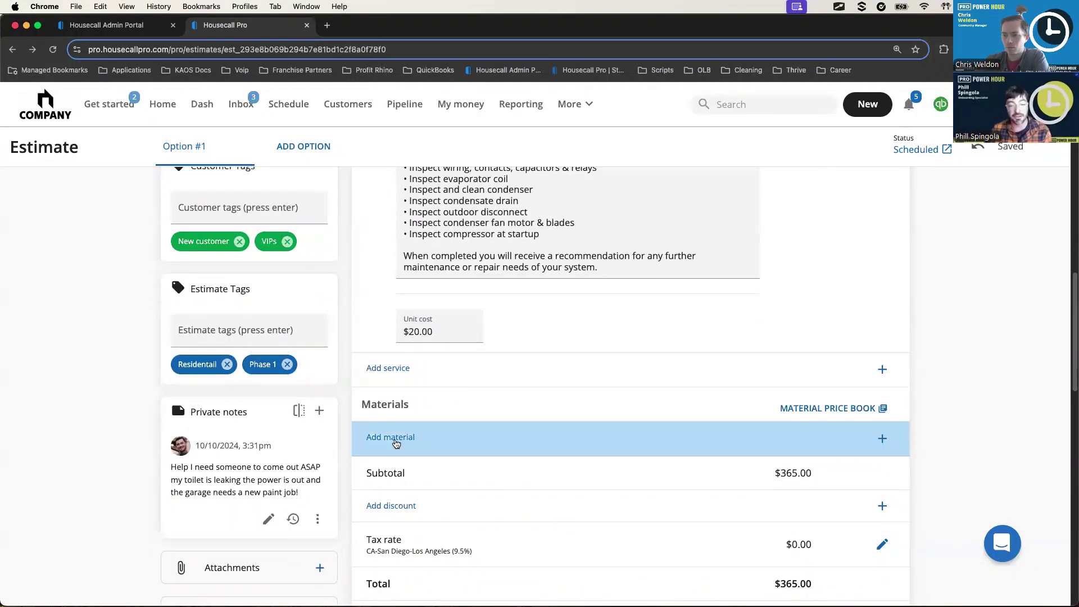
{"action": "left_click", "coordinate": [395, 443]}
{"action": "scroll", "coordinate": [538, 524], "scroll_direction": "down", "scroll_amount": 2}
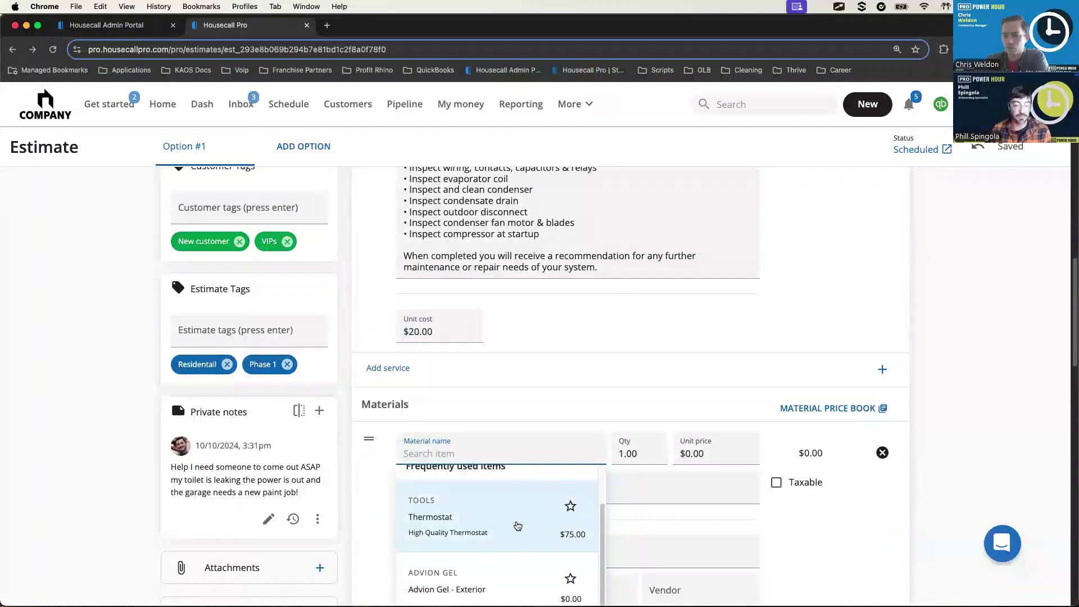
{"action": "left_click", "coordinate": [517, 525]}
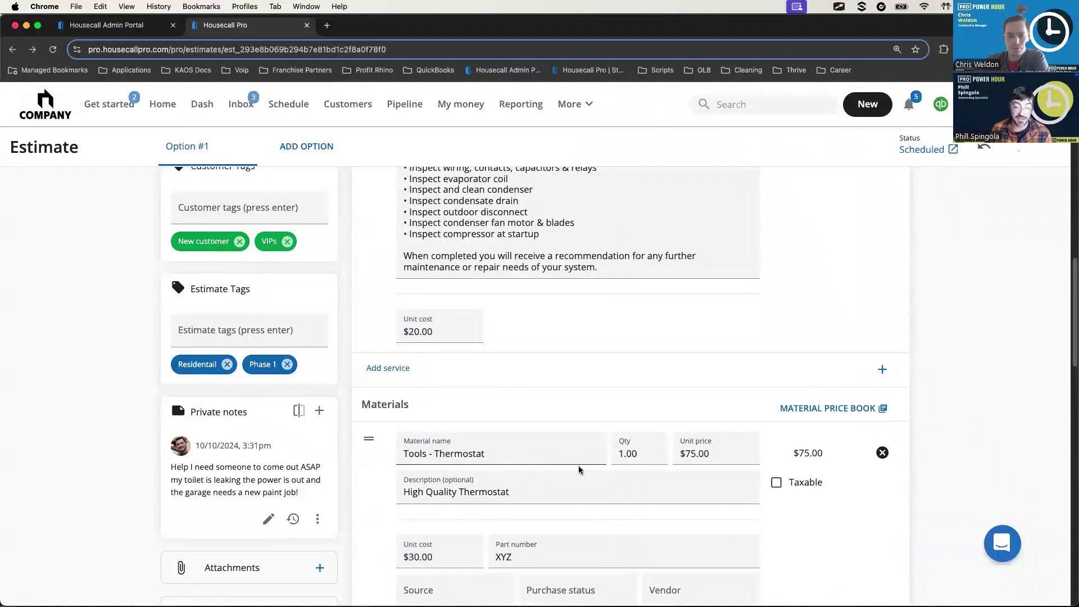
Review the estimate's material details, discount, tax and total rows, and the customer and estimate tags.
{"action": "scroll", "coordinate": [710, 495], "scroll_direction": "down", "scroll_amount": 3}
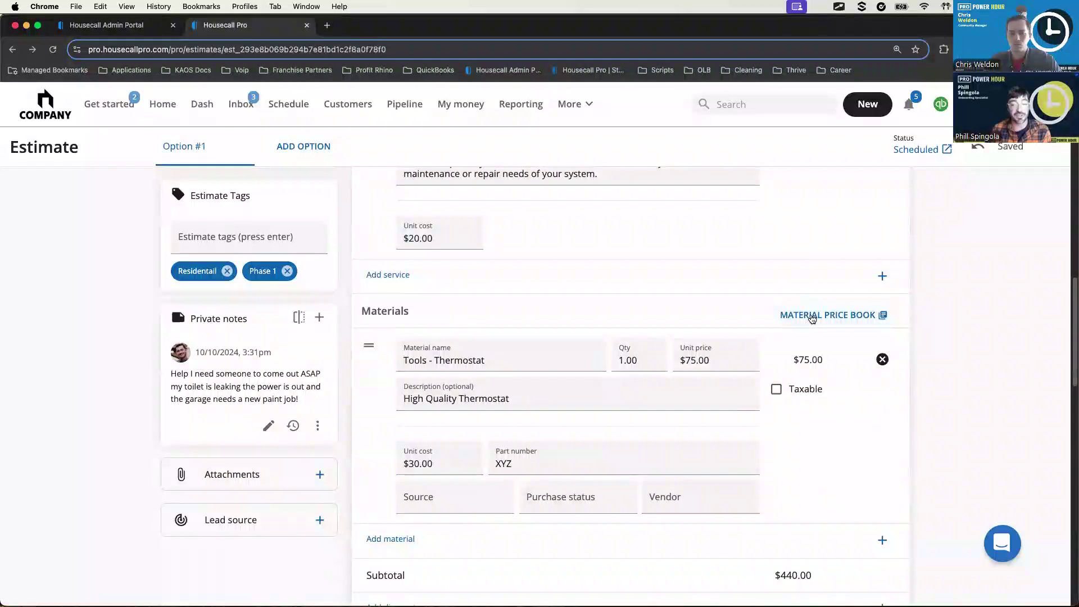
{"action": "scroll", "coordinate": [706, 470], "scroll_direction": "down", "scroll_amount": 3}
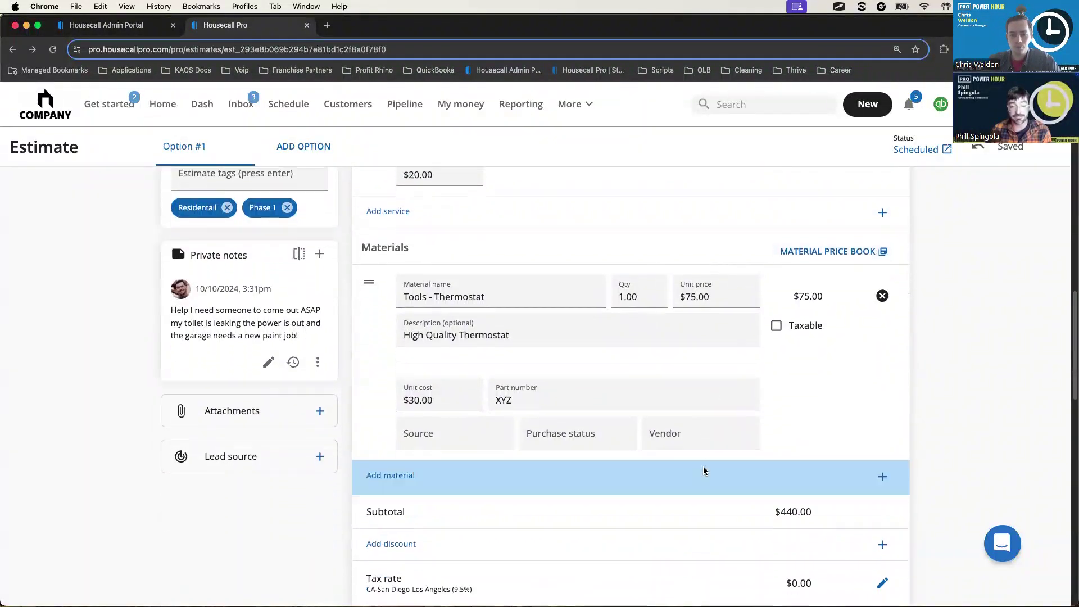
{"action": "scroll", "coordinate": [637, 483], "scroll_direction": "down", "scroll_amount": 3}
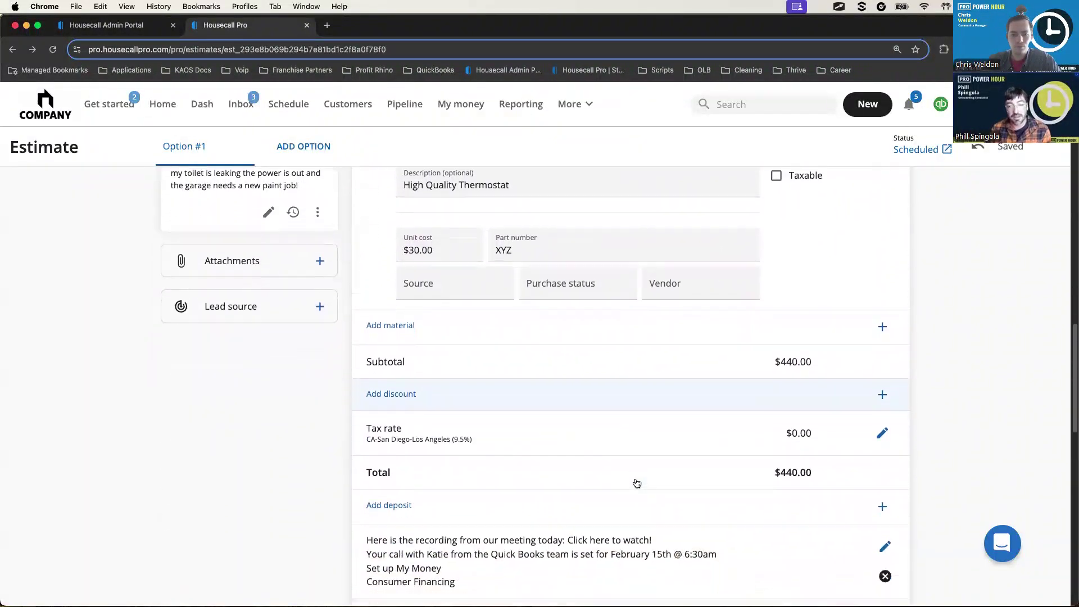
{"action": "scroll", "coordinate": [522, 443], "scroll_direction": "down", "scroll_amount": 1}
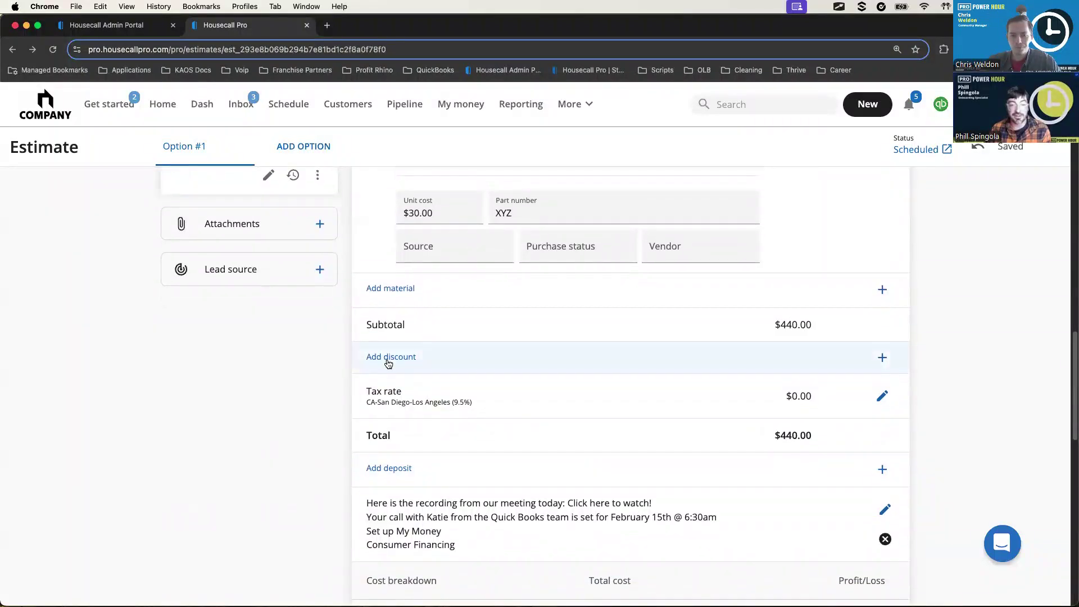
{"action": "scroll", "coordinate": [371, 354], "scroll_direction": "up", "scroll_amount": 9}
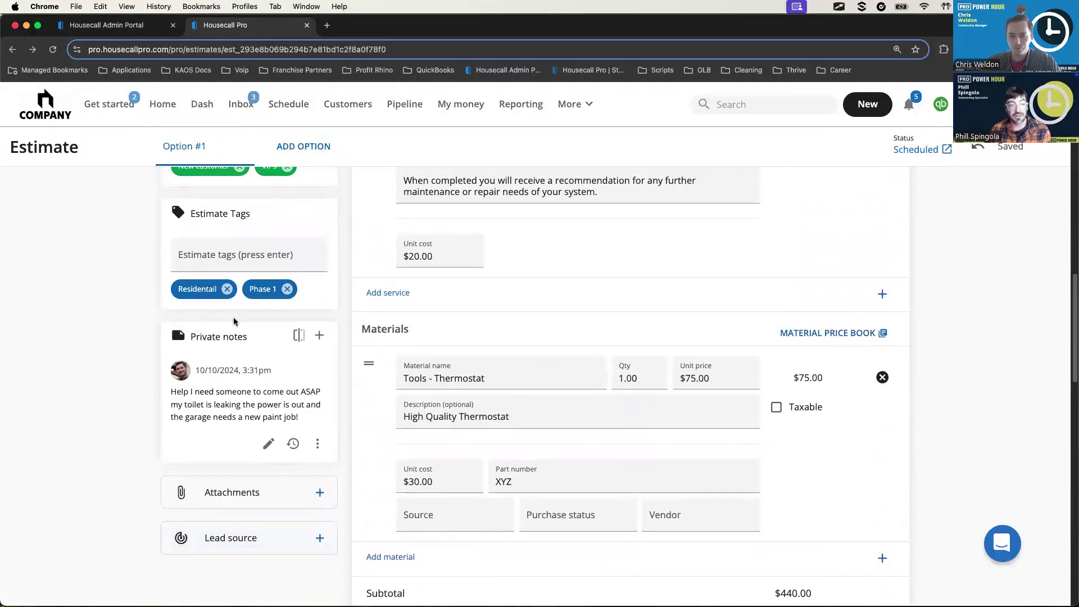
{"action": "scroll", "coordinate": [264, 275], "scroll_direction": "up", "scroll_amount": 1}
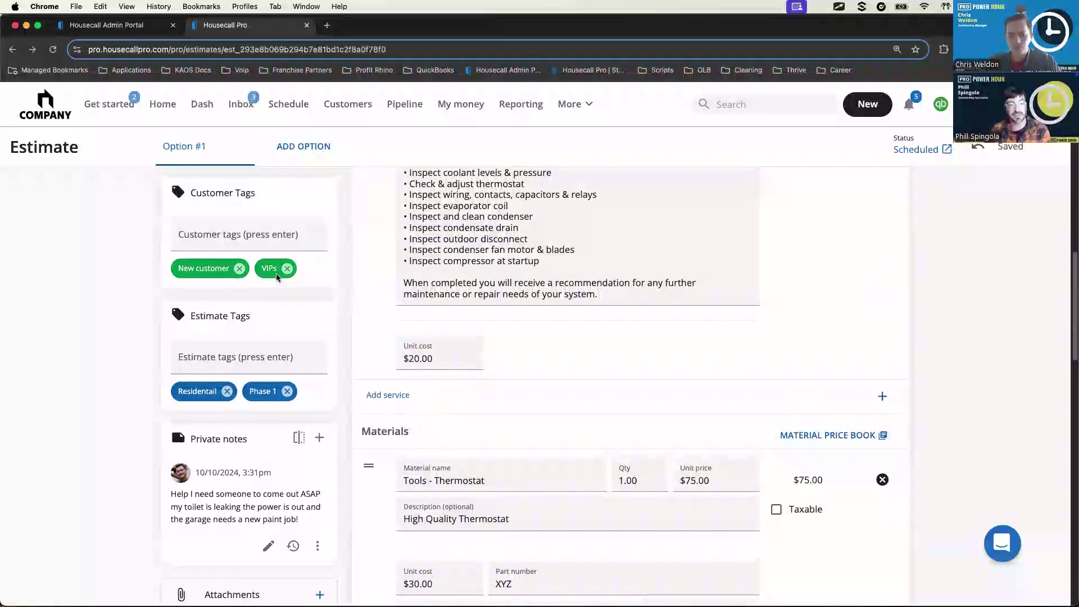
{"action": "scroll", "coordinate": [506, 494], "scroll_direction": "down", "scroll_amount": 10}
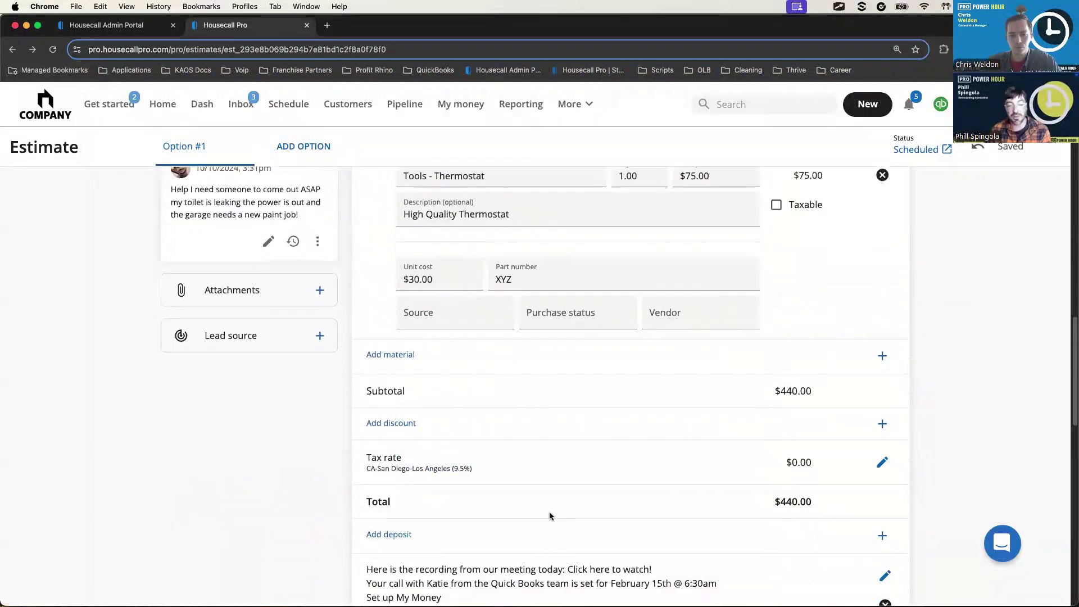
Add a percentage deposit of 10% to the estimate and save it.
{"action": "scroll", "coordinate": [483, 492], "scroll_direction": "down", "scroll_amount": 3}
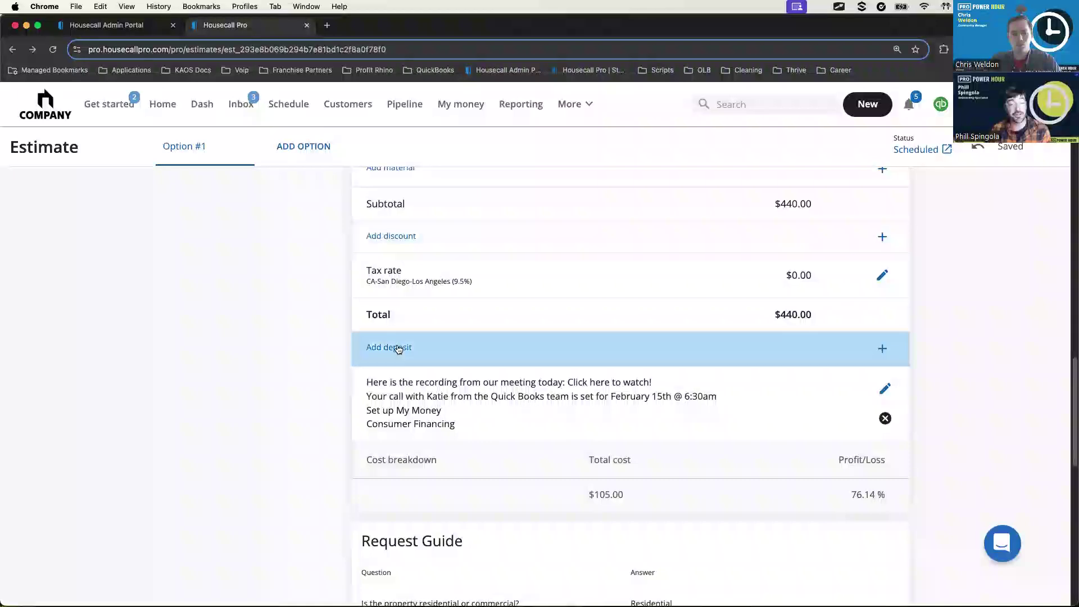
{"action": "left_click", "coordinate": [414, 352]}
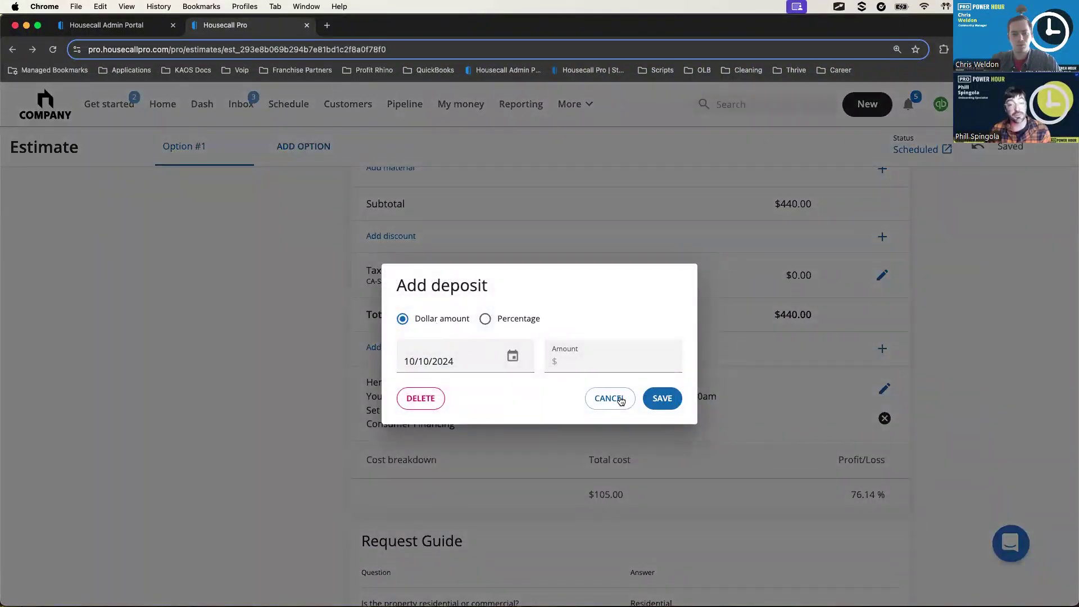
{"action": "left_click", "coordinate": [640, 372]}
{"action": "type", "text": "10"}
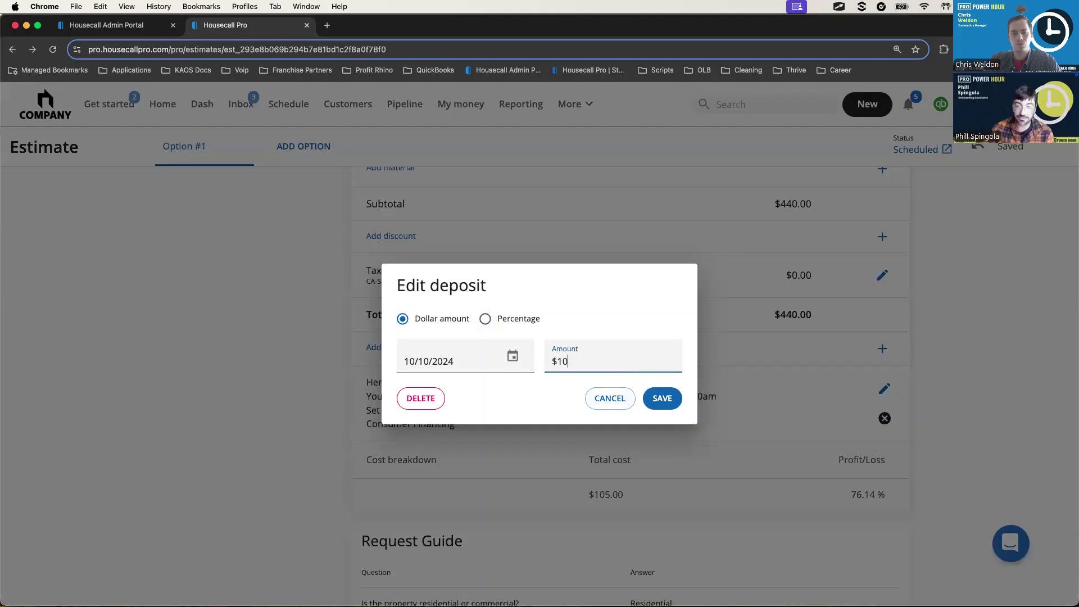
{"action": "left_click", "coordinate": [485, 319]}
{"action": "left_click", "coordinate": [565, 344]}
{"action": "type", "text": "10"}
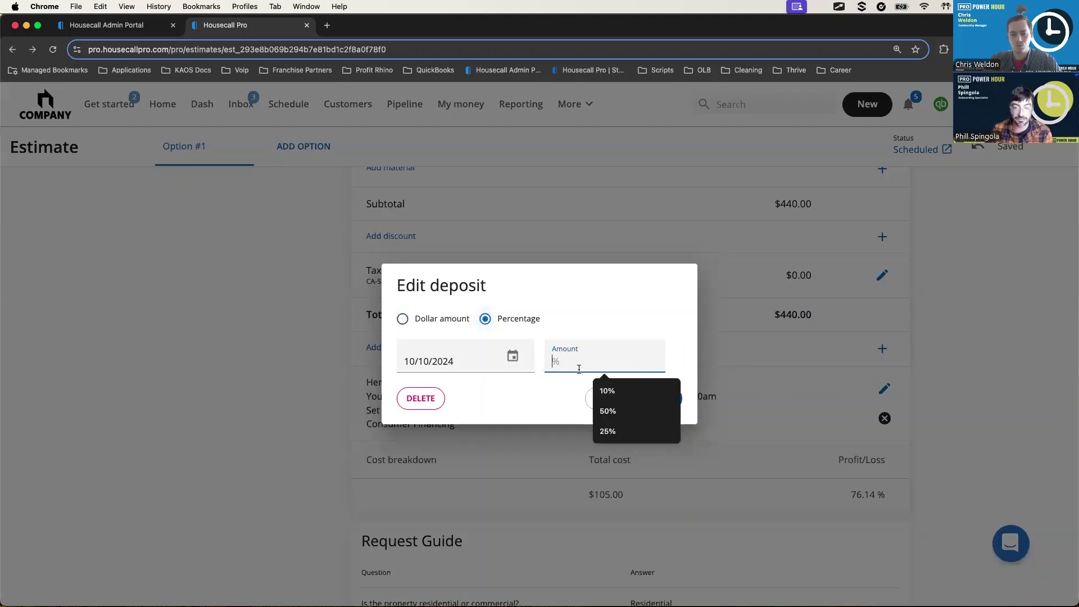
{"action": "left_click", "coordinate": [663, 398]}
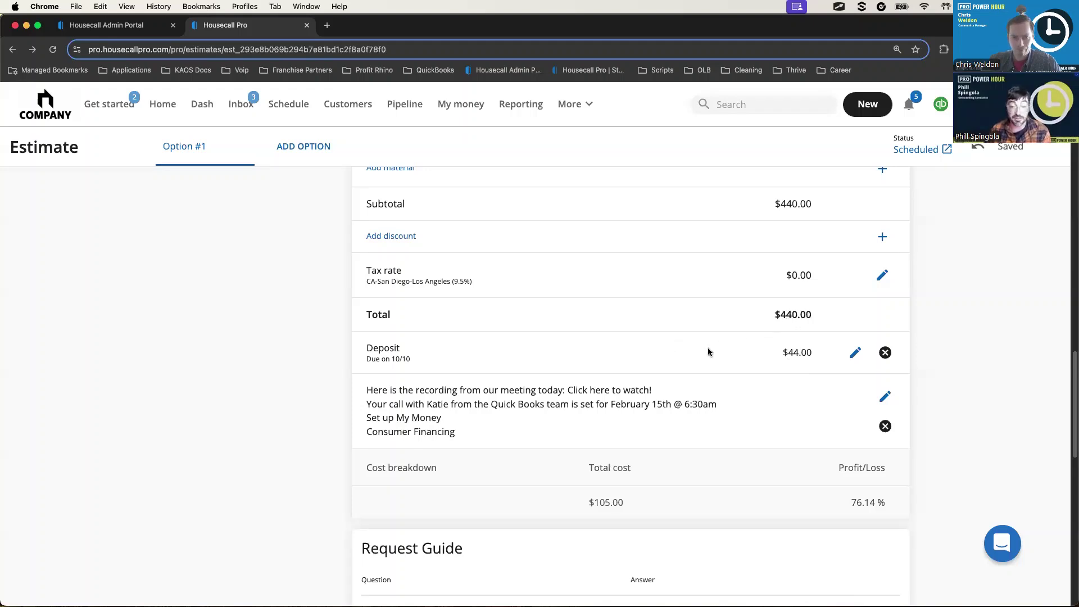
View the estimate message in its editor and close it without saving.
{"action": "scroll", "coordinate": [680, 363], "scroll_direction": "down", "scroll_amount": 1}
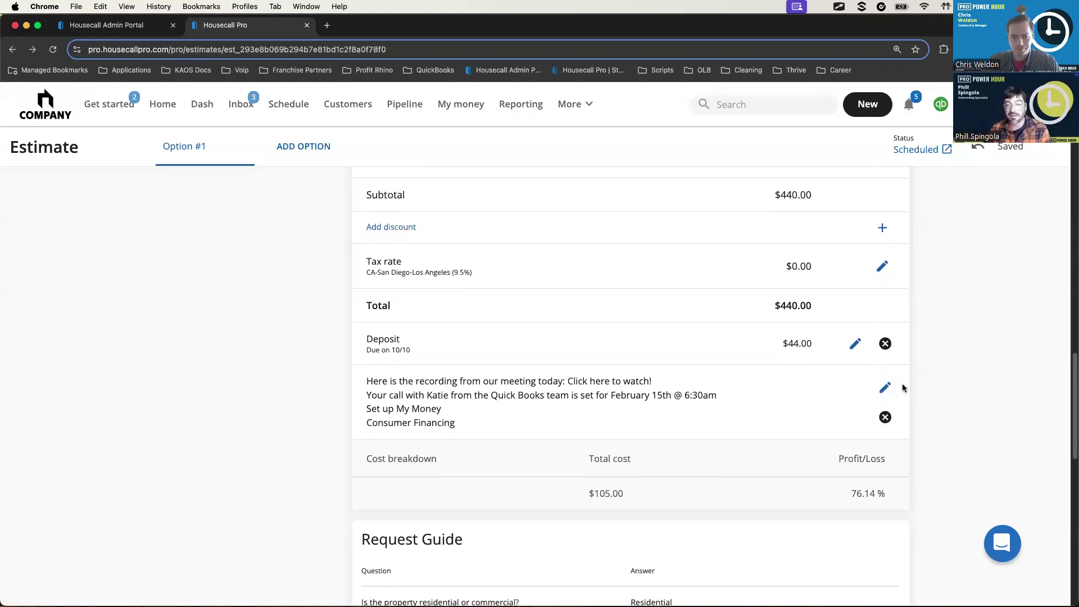
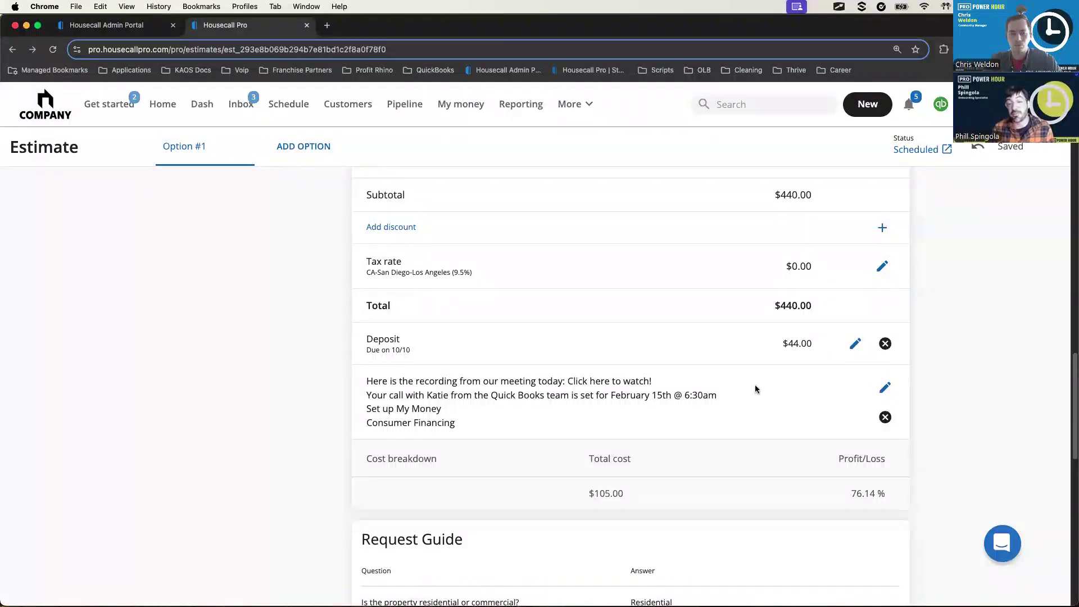
{"action": "left_click", "coordinate": [886, 387]}
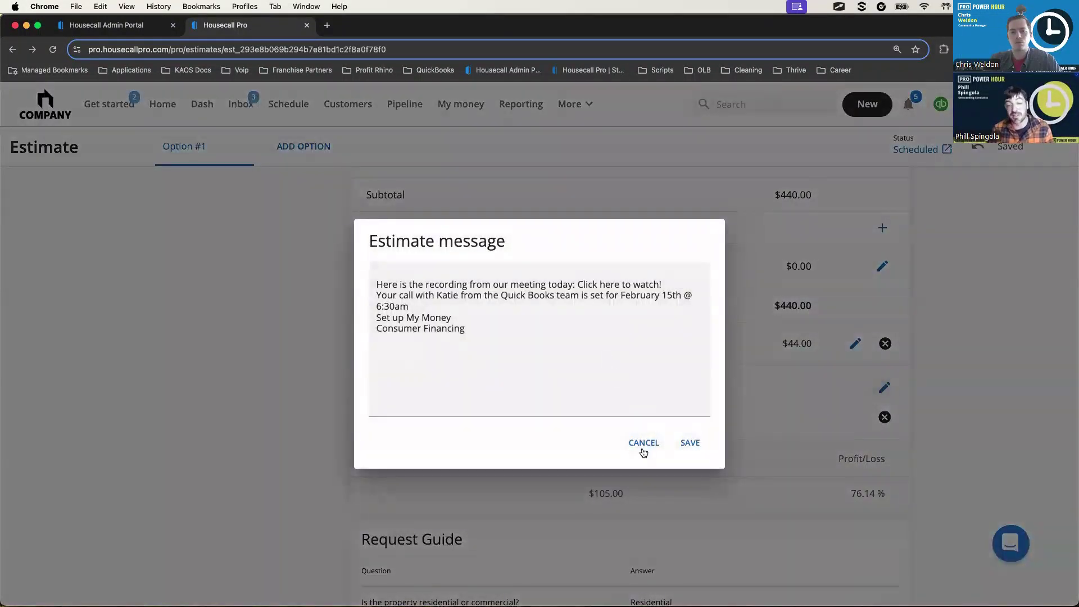
{"action": "left_click", "coordinate": [643, 443]}
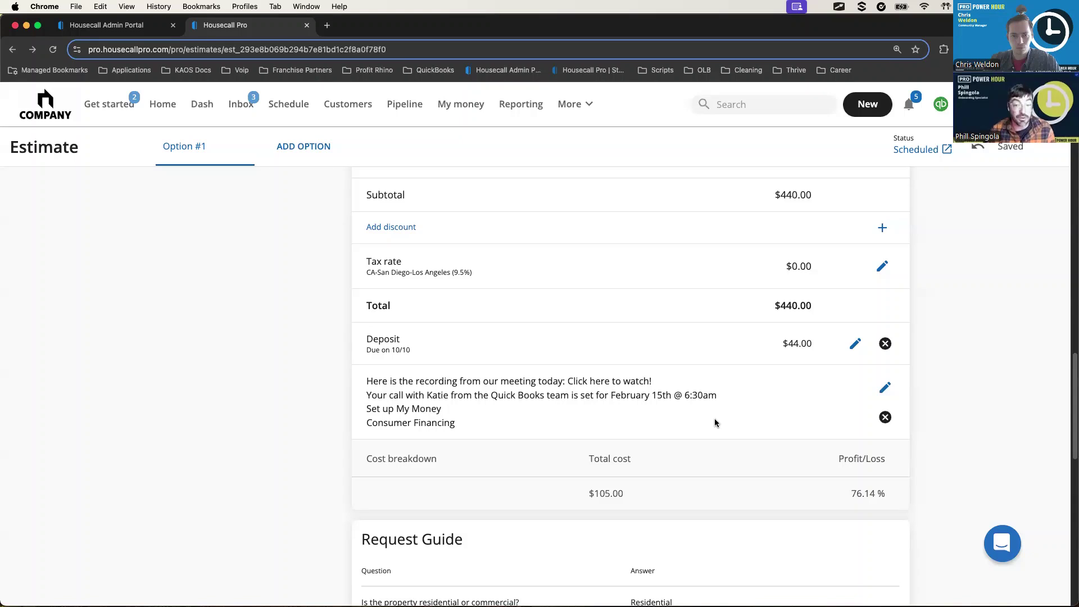
Review the Request Guide answers and the activity feed at the end of the estimate.
{"action": "scroll", "coordinate": [714, 420], "scroll_direction": "down", "scroll_amount": 3}
{"action": "scroll", "coordinate": [695, 415], "scroll_direction": "down", "scroll_amount": 5}
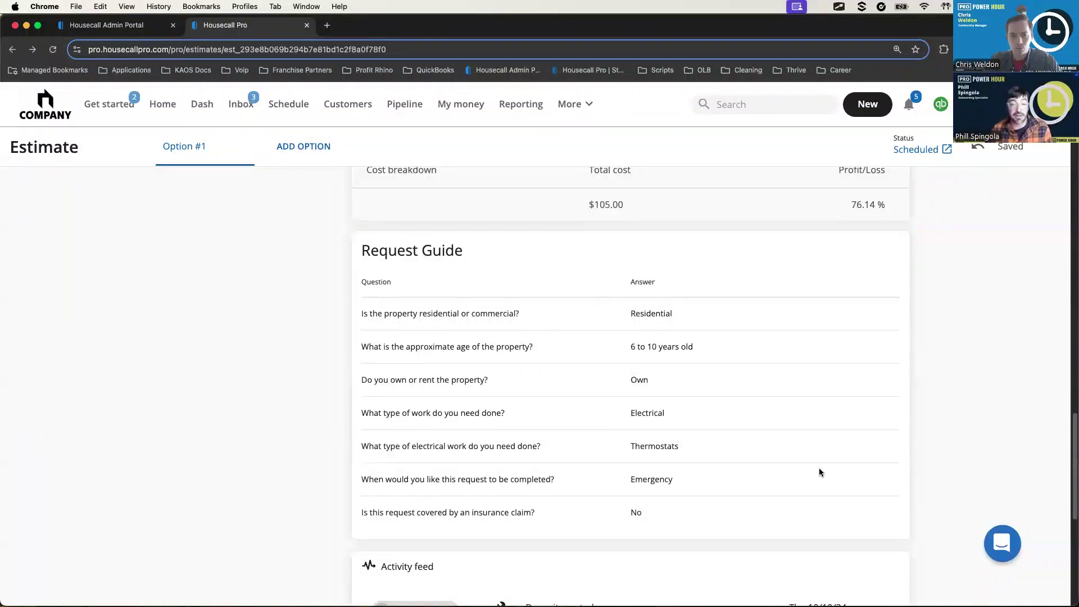
{"action": "scroll", "coordinate": [819, 470], "scroll_direction": "down", "scroll_amount": 1}
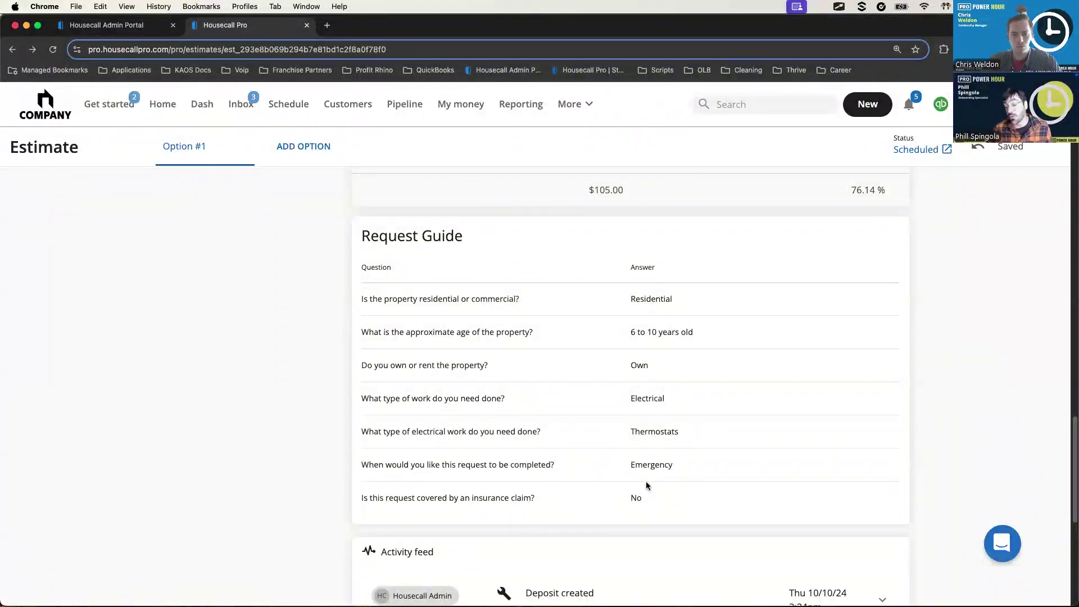
{"action": "scroll", "coordinate": [646, 482], "scroll_direction": "down", "scroll_amount": 5}
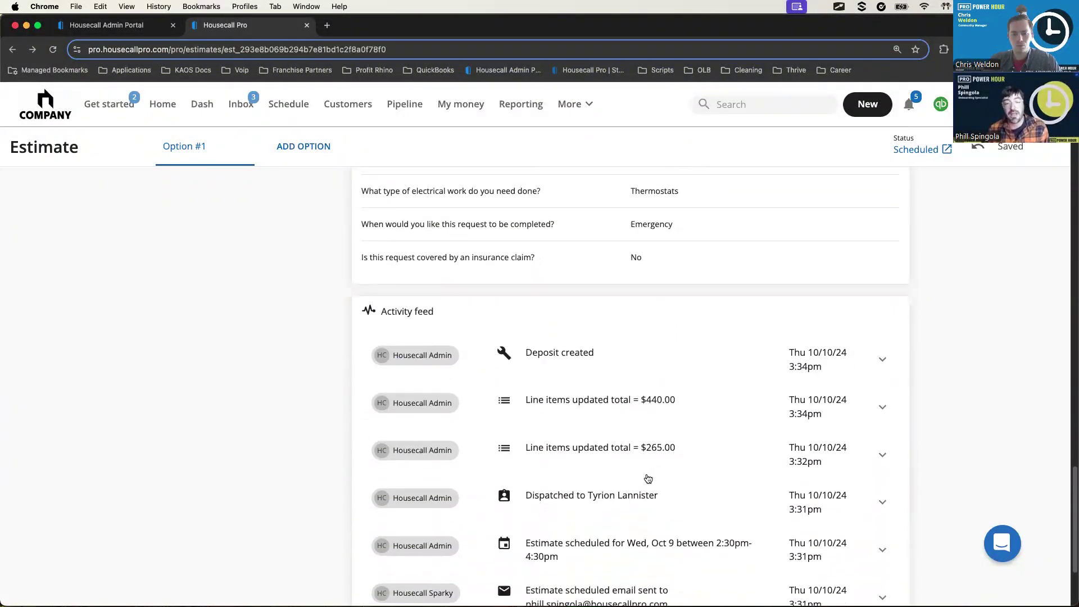
{"action": "scroll", "coordinate": [410, 309], "scroll_direction": "down", "scroll_amount": 1}
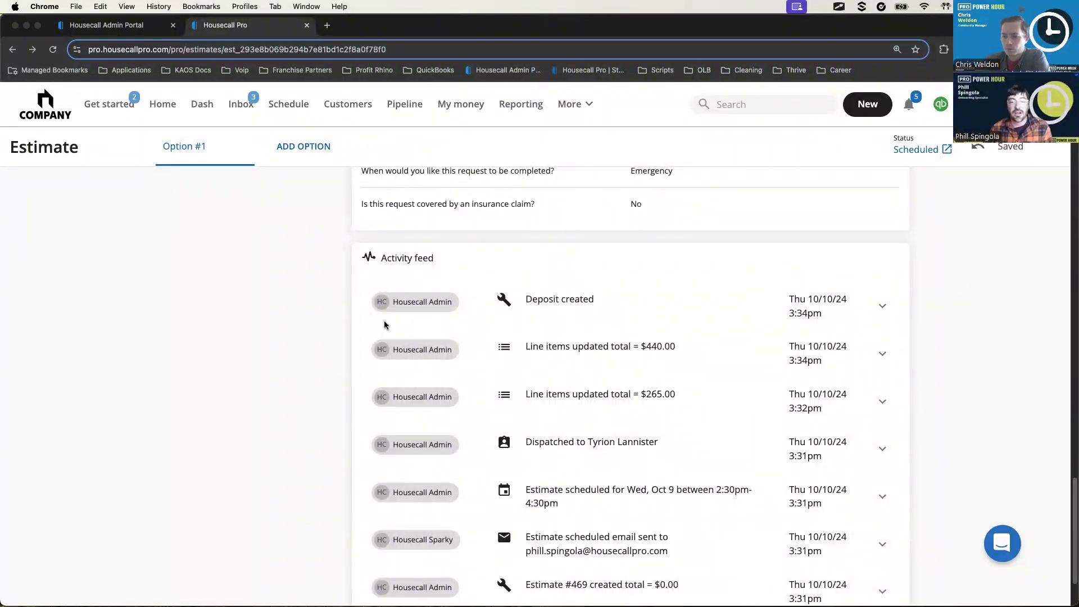
Underline the Deposit created entry in the activity feed with the screen annotation pen, and clear the marks.
{"action": "key", "text": "ctrl+shift+a"}
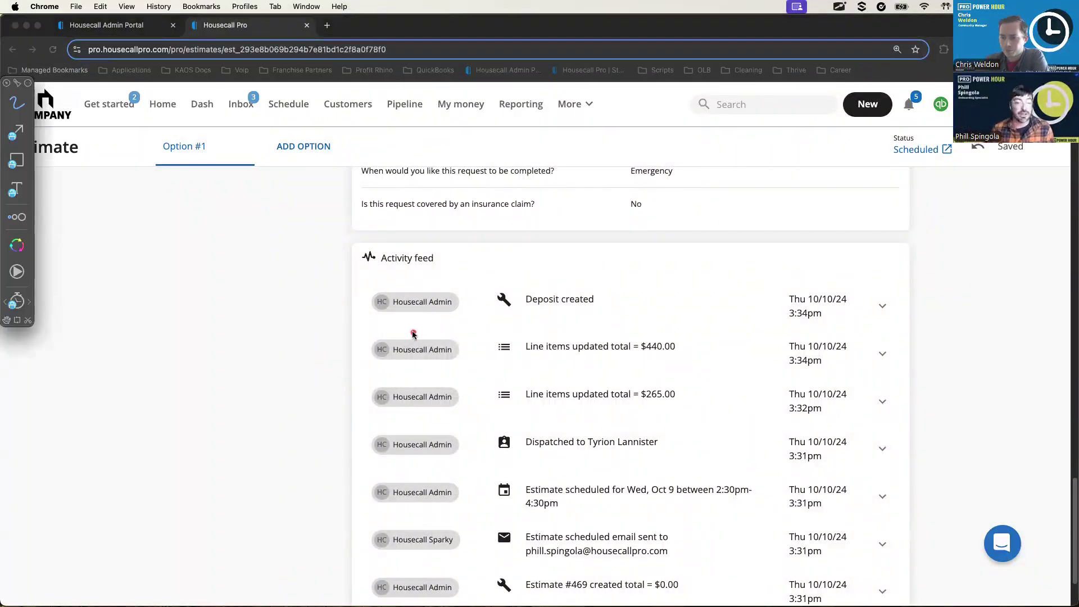
{"action": "left_click_drag", "start_coordinate": [374, 326], "coordinate": [632, 326]}
{"action": "left_click_drag", "start_coordinate": [796, 330], "coordinate": [910, 331]}
{"action": "key", "text": "ctrl+shift+a"}
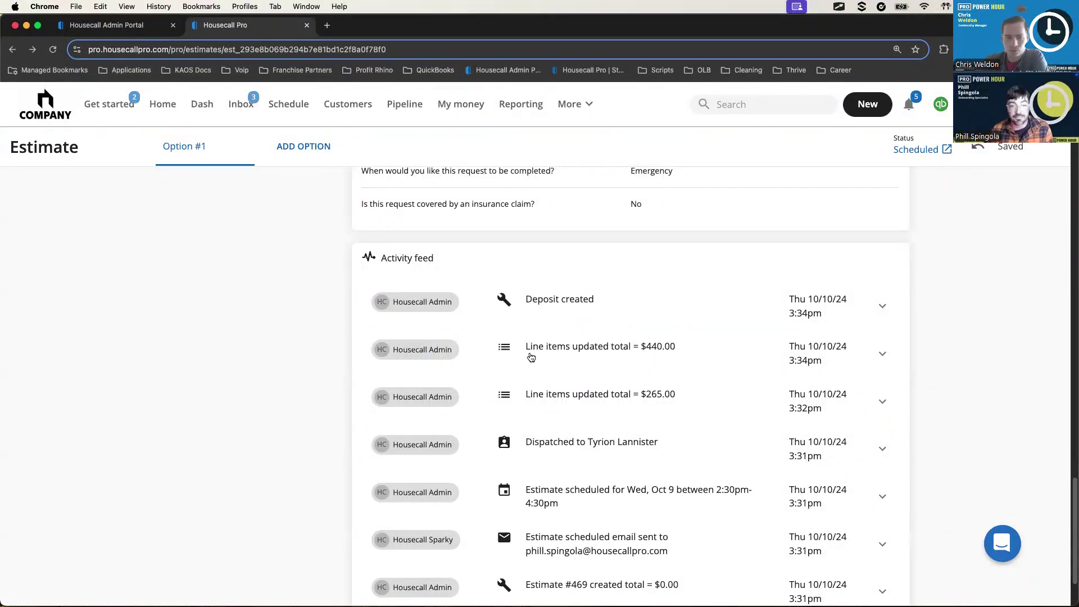
Outline the estimate's customer card and circle its edit icon with the screen annotation pen, and clear the marks.
{"action": "scroll", "coordinate": [528, 354], "scroll_direction": "up", "scroll_amount": 6}
{"action": "scroll", "coordinate": [530, 354], "scroll_direction": "up", "scroll_amount": 15}
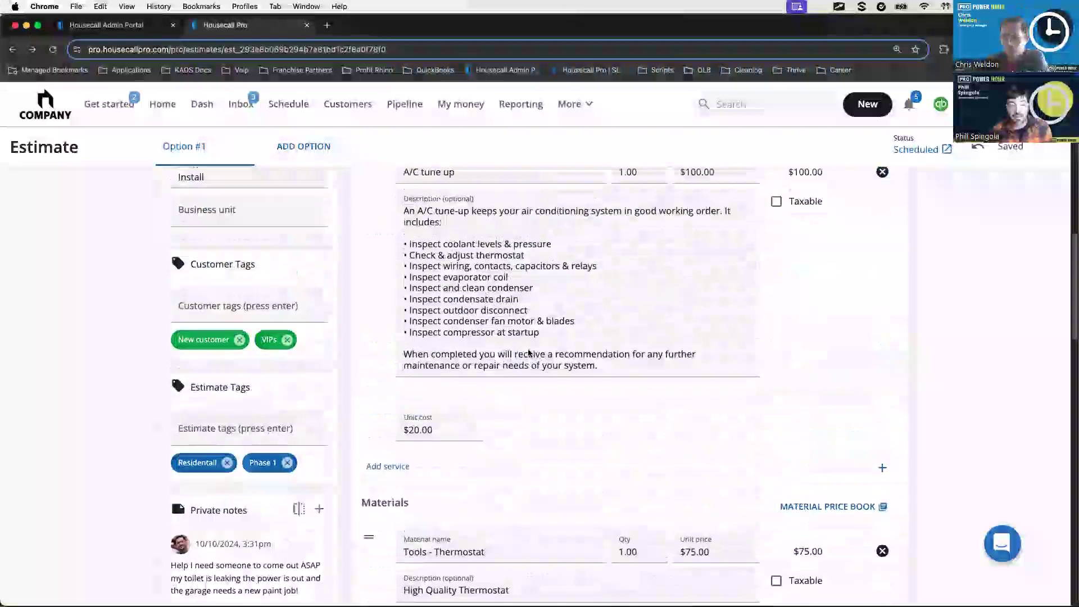
{"action": "key", "text": "ctrl+shift+a"}
{"action": "mouse_move", "coordinate": [281, 169]}
{"action": "left_mouse_down"}
{"action": "mouse_move", "coordinate": [354, 236]}
{"action": "mouse_move", "coordinate": [355, 595]}
{"action": "left_mouse_up"}
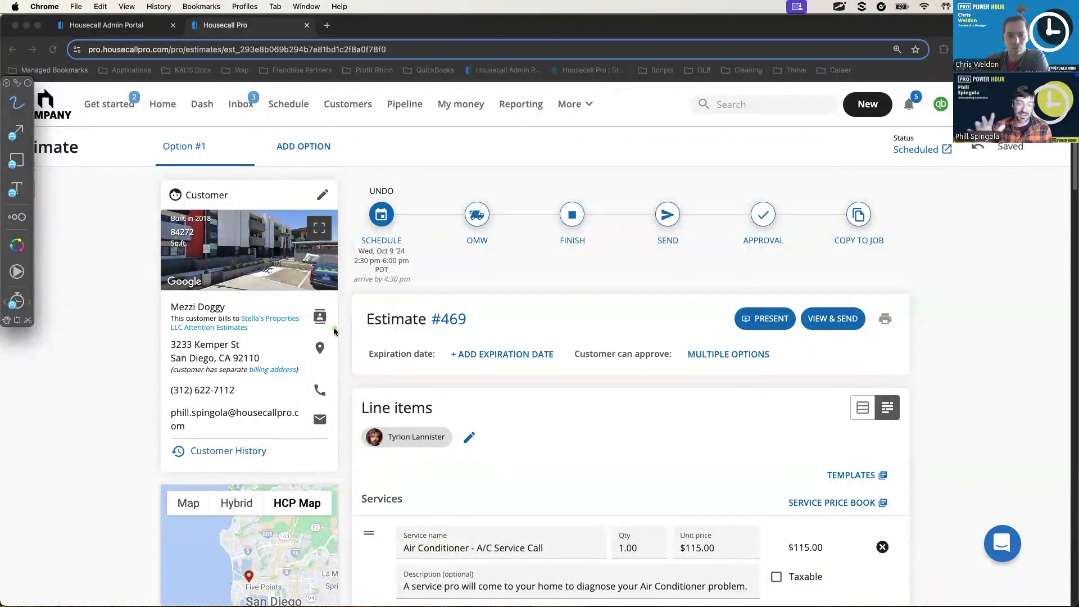
{"action": "mouse_move", "coordinate": [235, 177]}
{"action": "left_mouse_down"}
{"action": "mouse_move", "coordinate": [340, 190]}
{"action": "mouse_move", "coordinate": [342, 383]}
{"action": "mouse_move", "coordinate": [304, 483]}
{"action": "mouse_move", "coordinate": [228, 486]}
{"action": "left_mouse_up"}
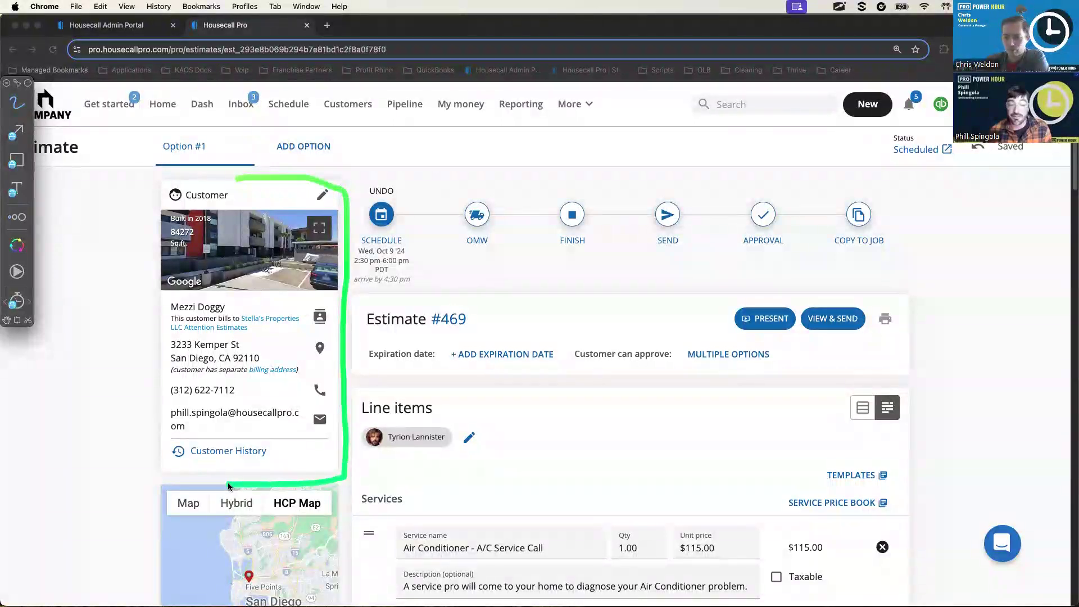
{"action": "left_click_drag", "start_coordinate": [328, 178], "coordinate": [335, 209]}
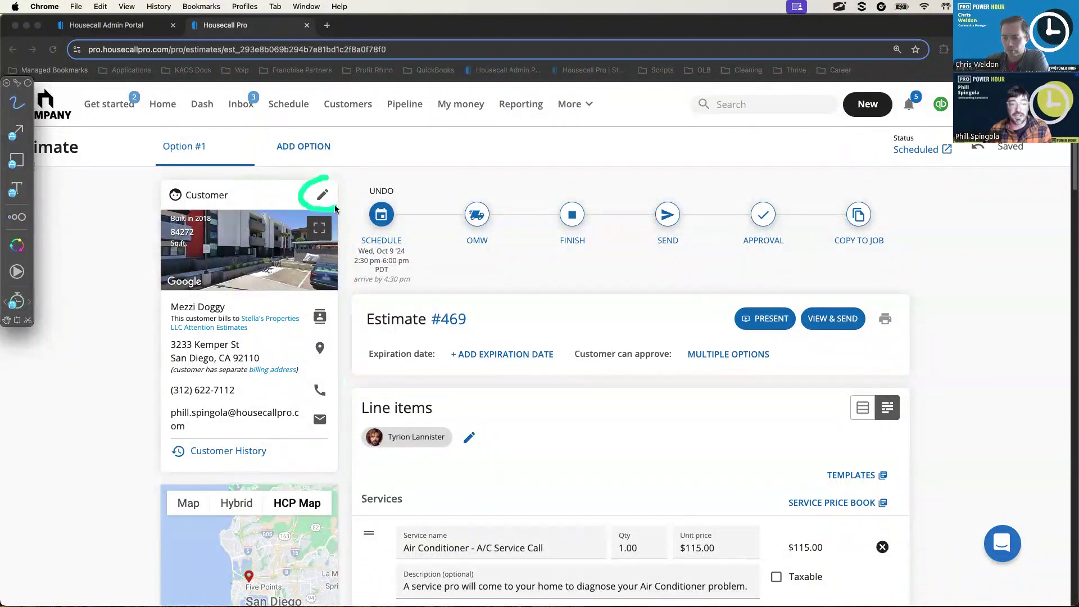
{"action": "key", "text": "Escape"}
View the editable job address without changing it, and open the customer's profile from the estimate.
{"action": "left_click", "coordinate": [318, 196]}
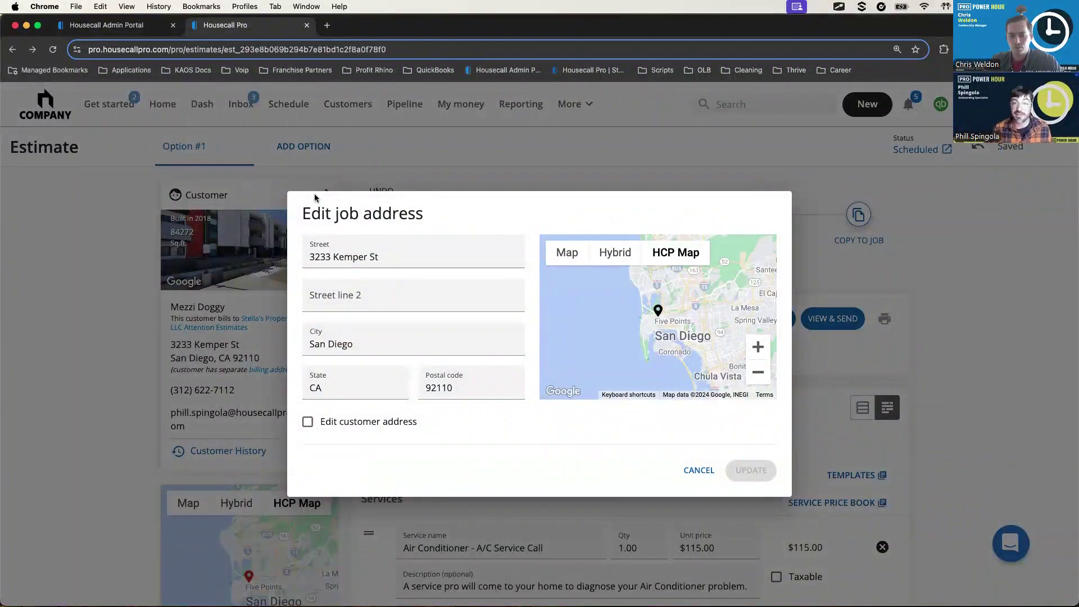
{"action": "left_click", "coordinate": [691, 467]}
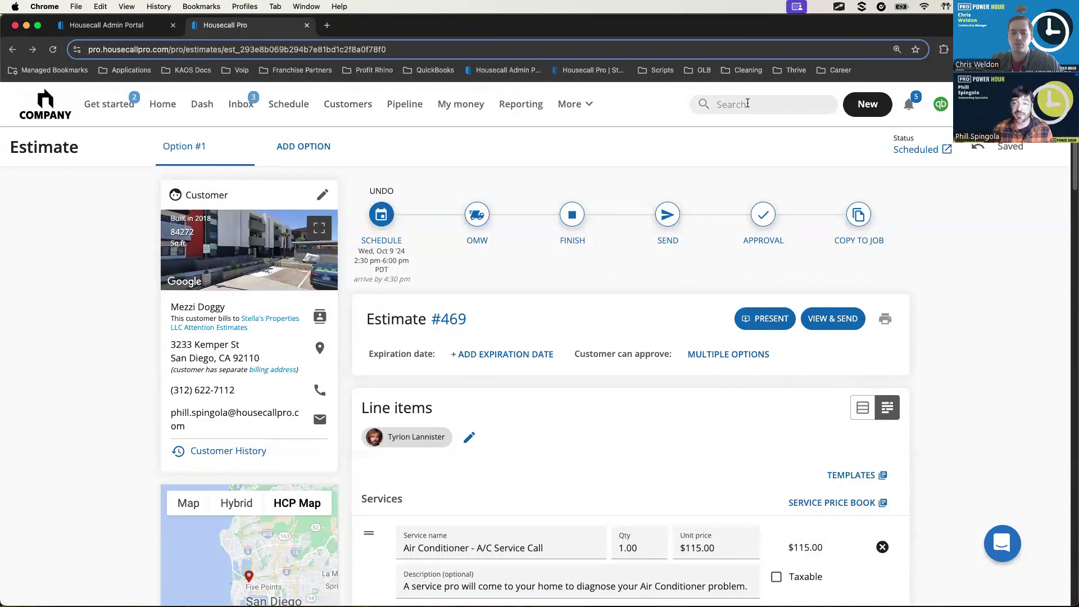
{"action": "left_click", "coordinate": [320, 317]}
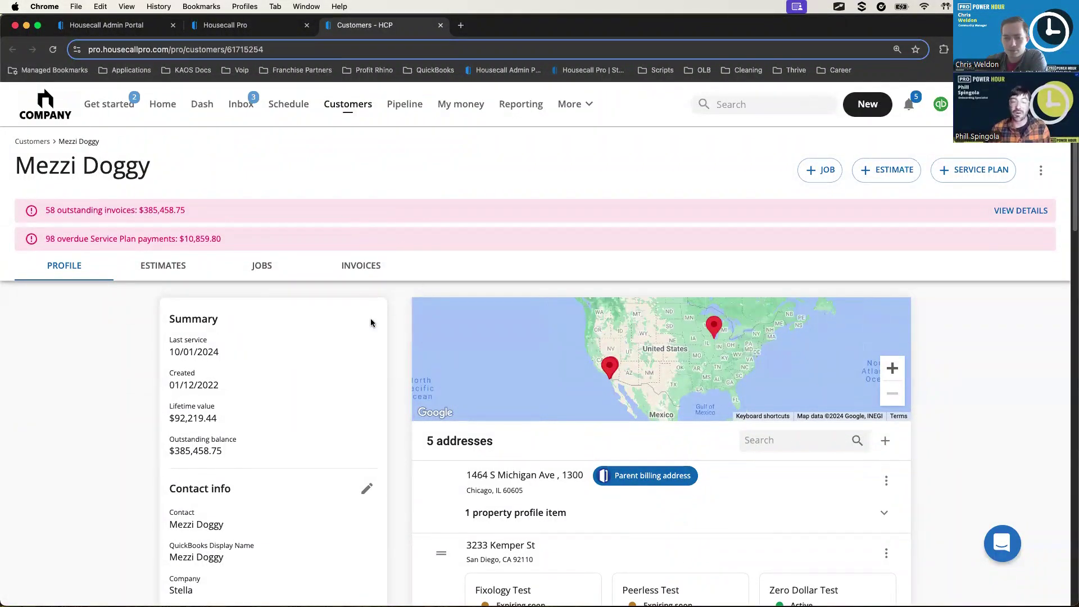
Return from the customer's profile to the estimate and examine its customer card, status timeline and job location map.
{"action": "scroll", "coordinate": [368, 325], "scroll_direction": "down", "scroll_amount": 2}
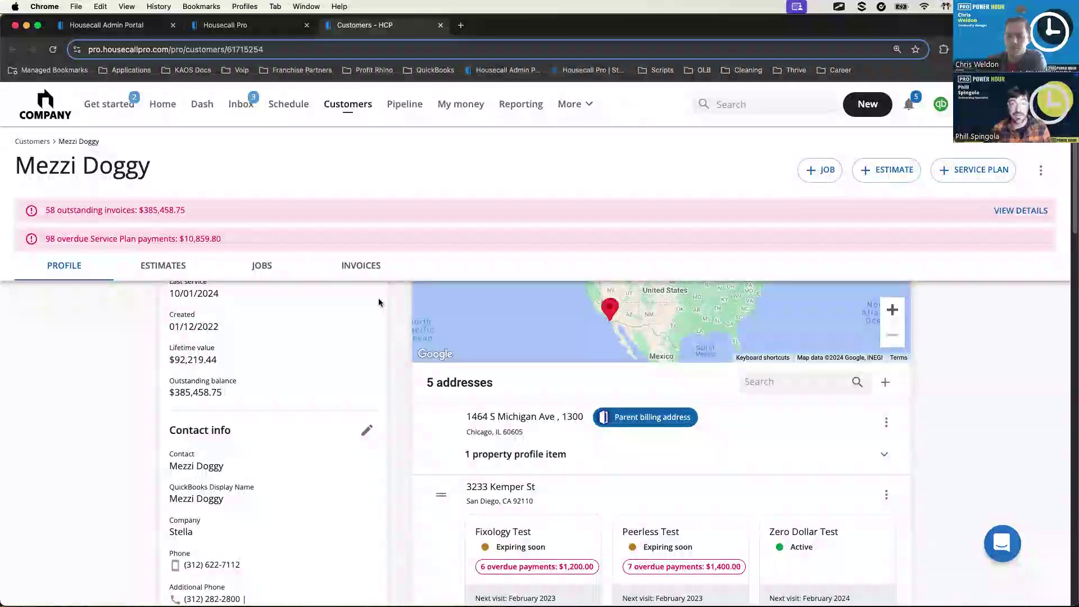
{"action": "left_click", "coordinate": [279, 31]}
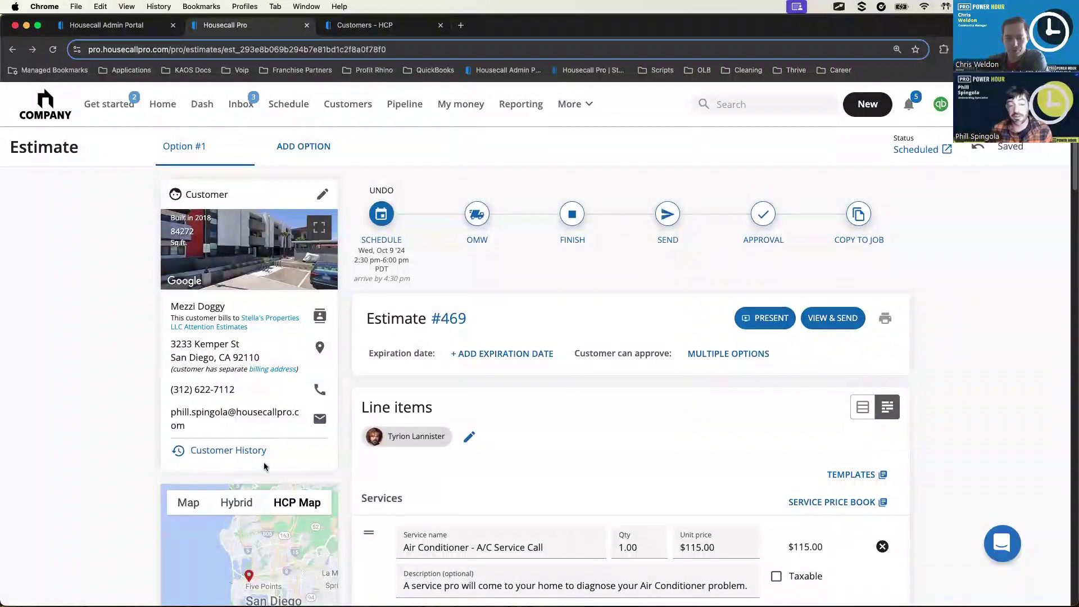
{"action": "scroll", "coordinate": [262, 474], "scroll_direction": "down", "scroll_amount": 2}
{"action": "scroll", "coordinate": [169, 477], "scroll_direction": "down", "scroll_amount": 1}
{"action": "scroll", "coordinate": [152, 475], "scroll_direction": "up", "scroll_amount": 1}
{"action": "scroll", "coordinate": [169, 469], "scroll_direction": "down", "scroll_amount": 3}
{"action": "scroll", "coordinate": [213, 462], "scroll_direction": "down", "scroll_amount": 1}
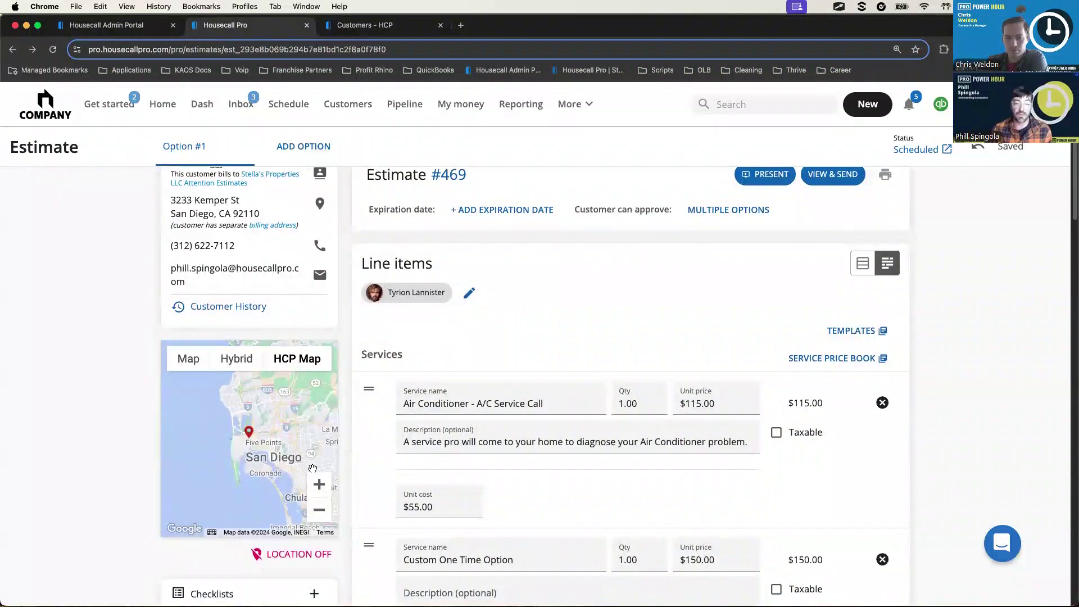
{"action": "scroll", "coordinate": [281, 462], "scroll_direction": "up", "scroll_amount": 1}
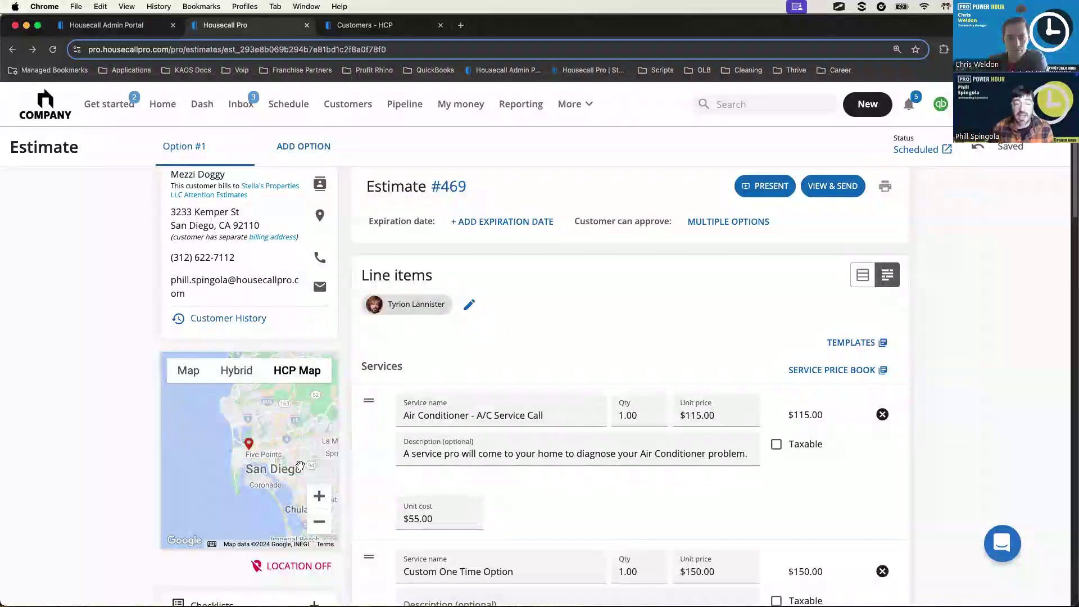
{"action": "scroll", "coordinate": [494, 393], "scroll_direction": "up", "scroll_amount": 4}
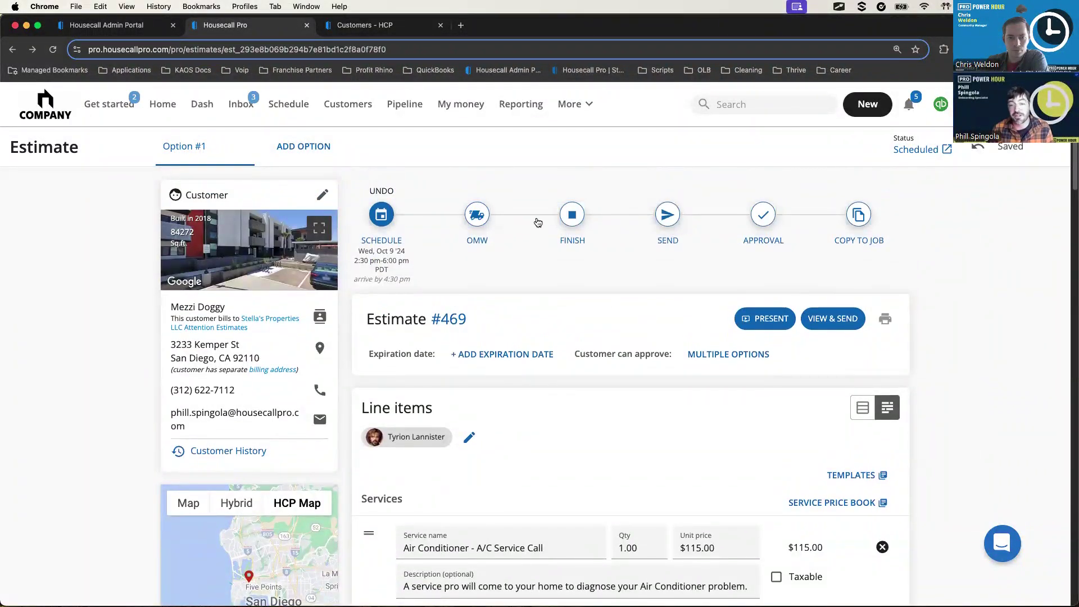
{"action": "scroll", "coordinate": [352, 454], "scroll_direction": "down", "scroll_amount": 3}
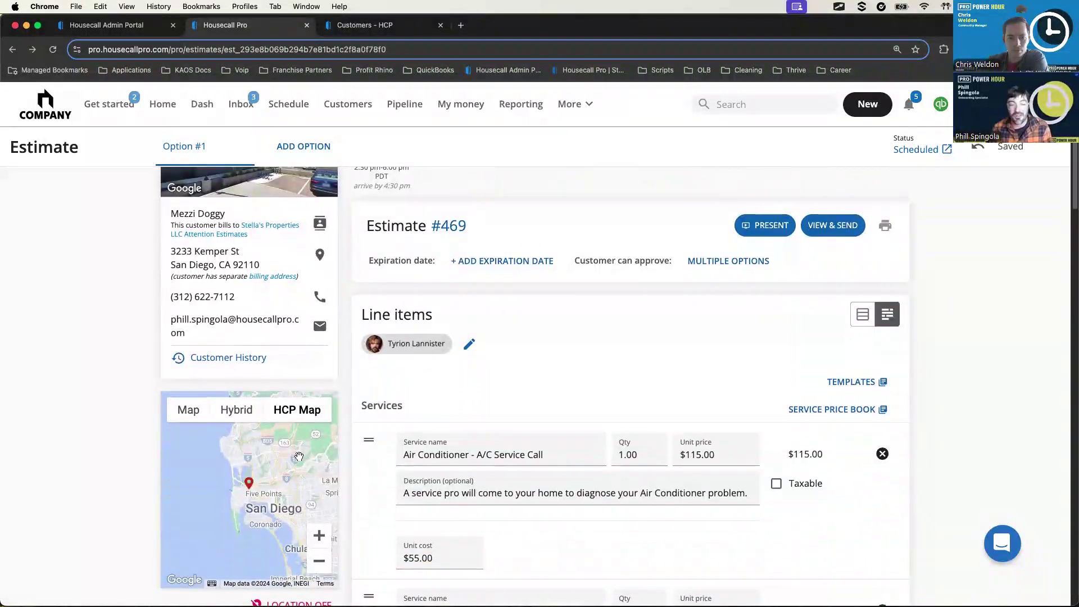
{"action": "key", "text": "ctrl+alt+Tab"}
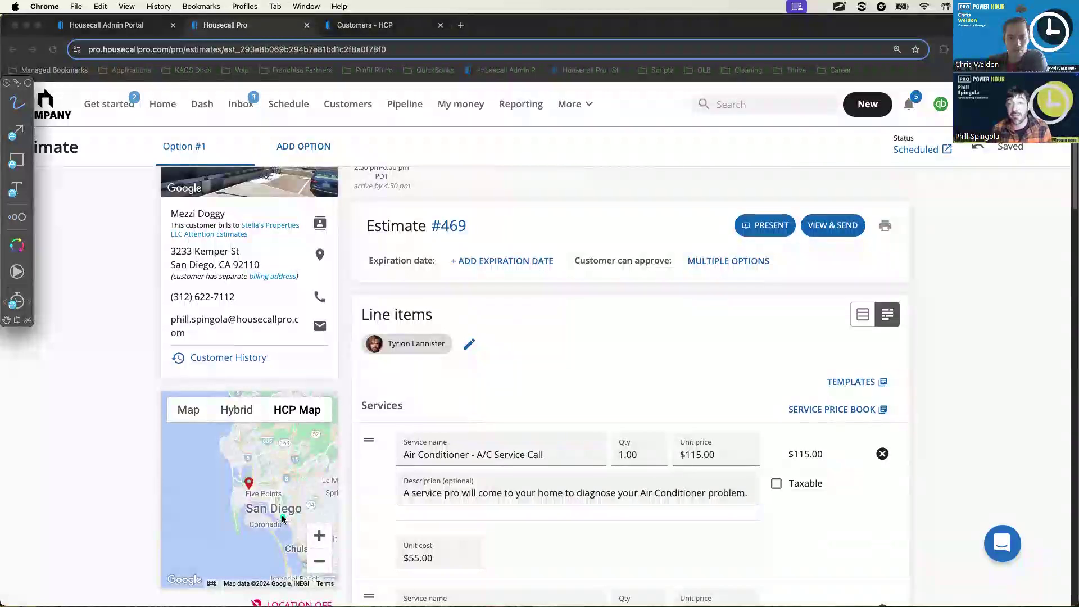
{"action": "key", "text": "Escape"}
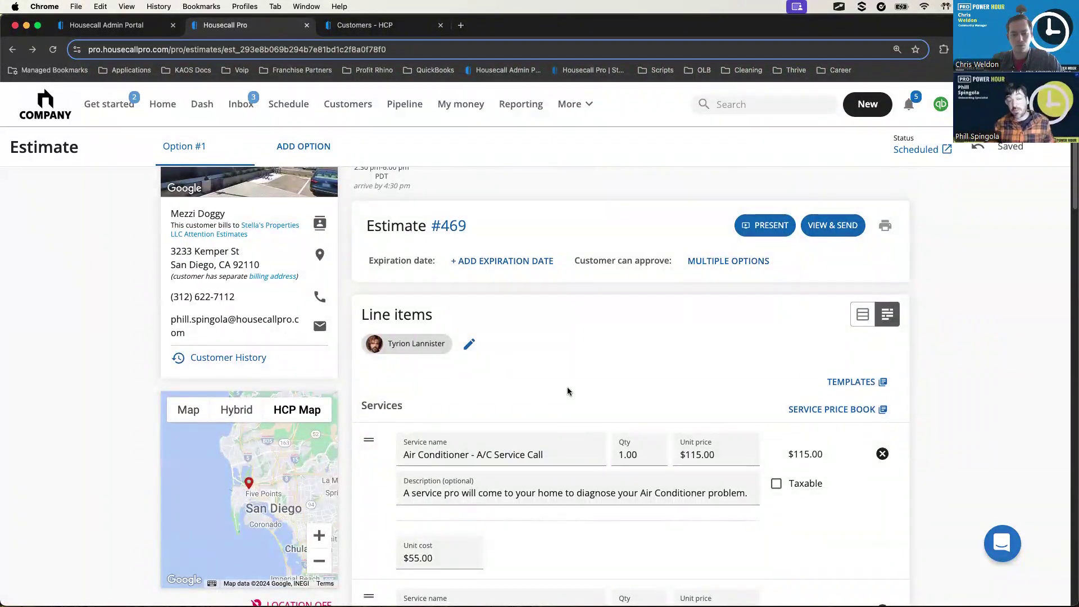
Add the Pictures test checklist to the estimate.
{"action": "scroll", "coordinate": [297, 470], "scroll_direction": "down", "scroll_amount": 3}
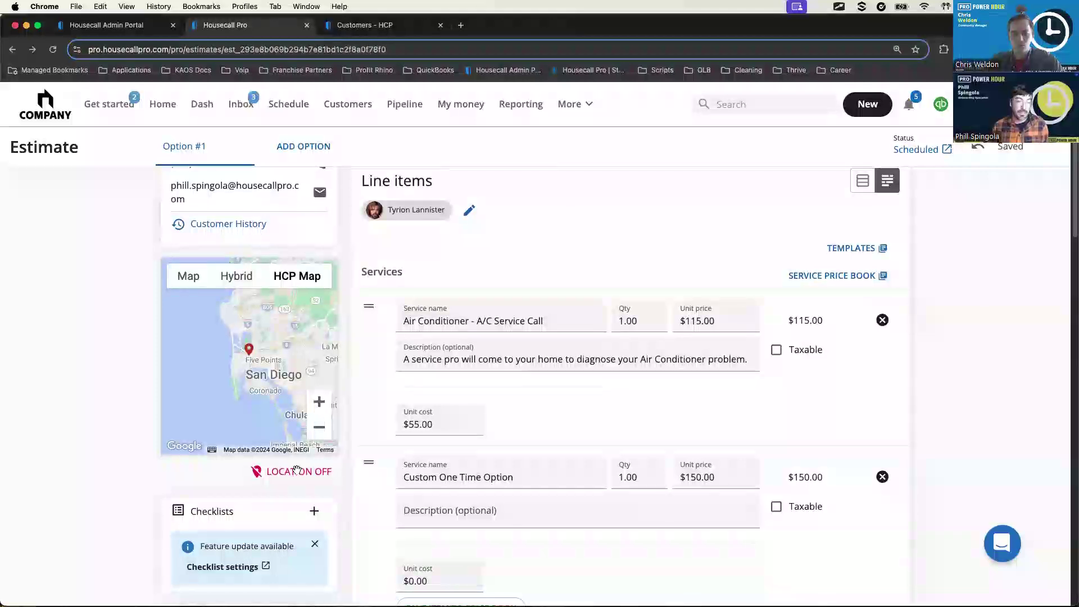
{"action": "scroll", "coordinate": [296, 470], "scroll_direction": "down", "scroll_amount": 4}
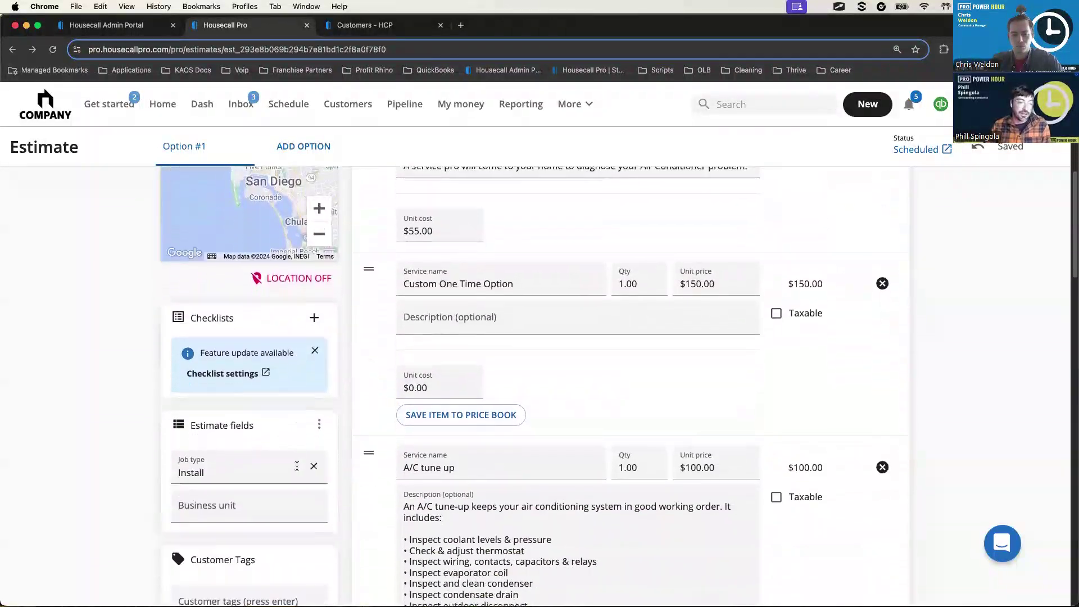
{"action": "left_click", "coordinate": [315, 319]}
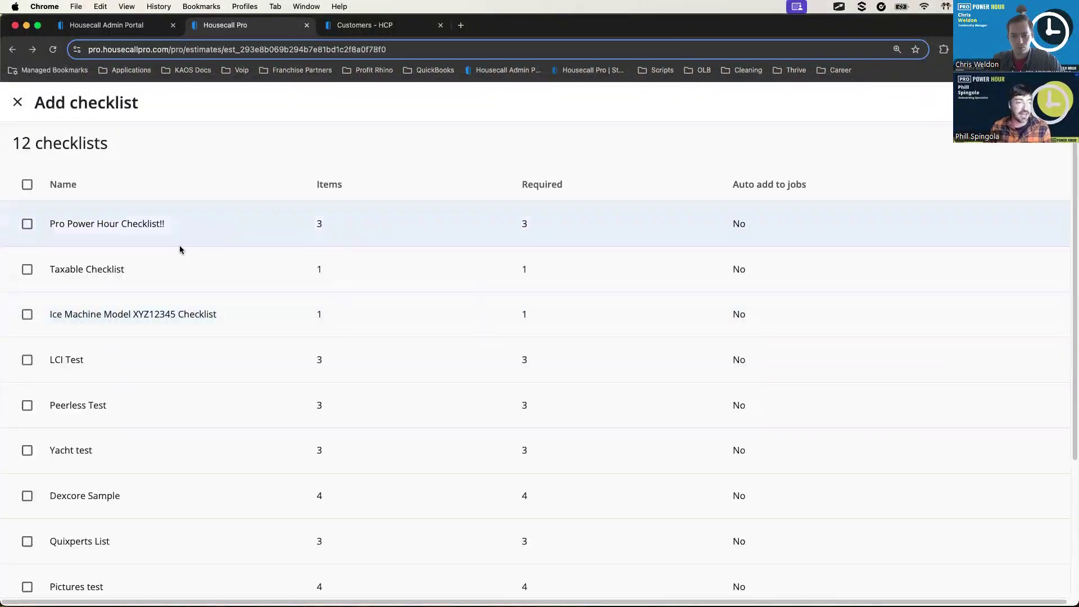
{"action": "scroll", "coordinate": [57, 405], "scroll_direction": "down", "scroll_amount": 3}
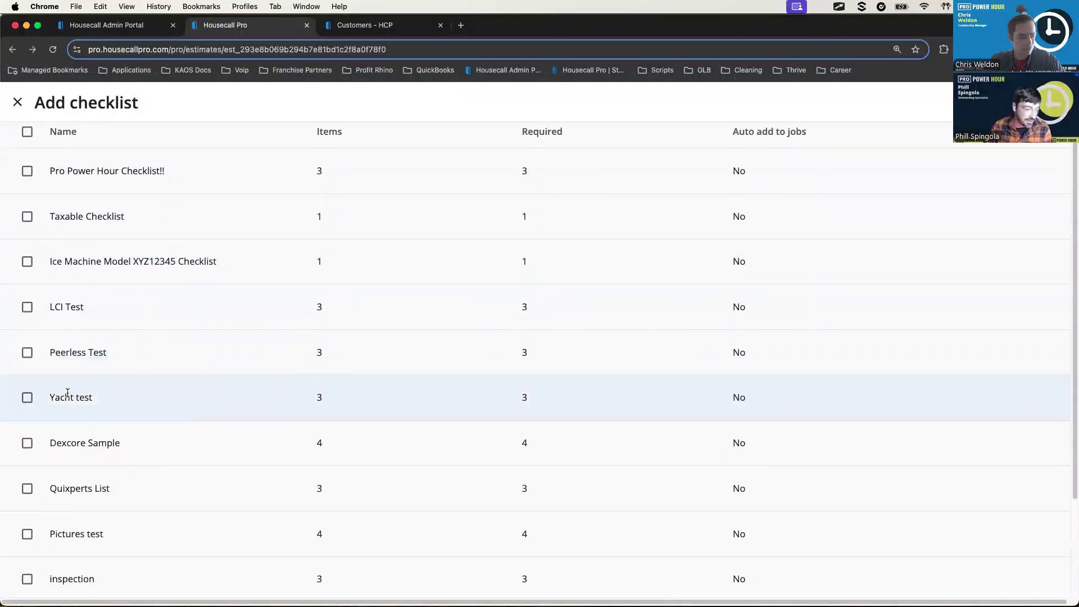
{"action": "left_click", "coordinate": [49, 516]}
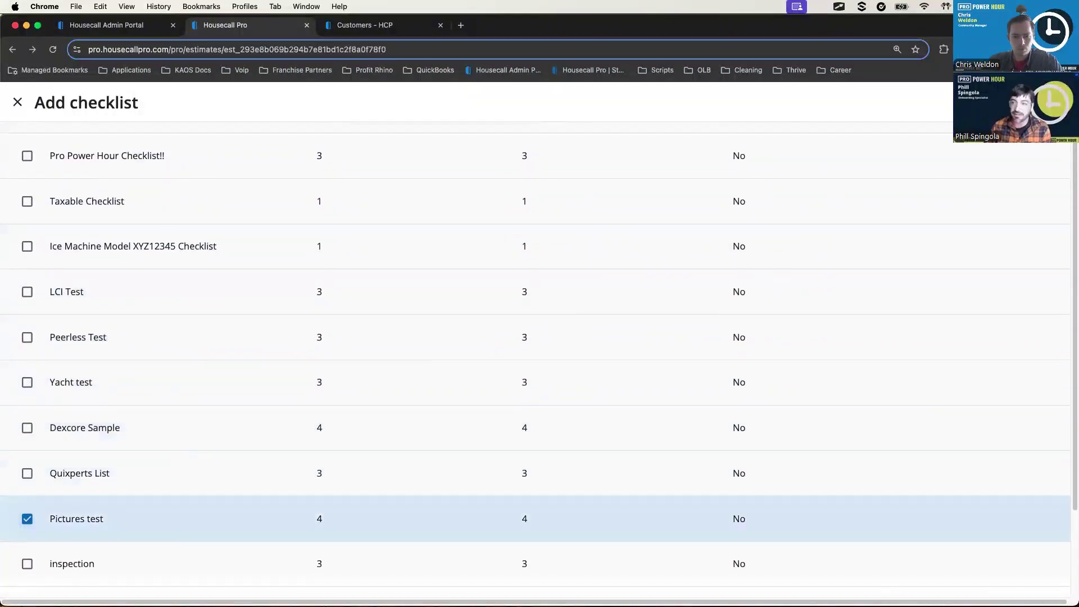
{"action": "left_click", "coordinate": [937, 123]}
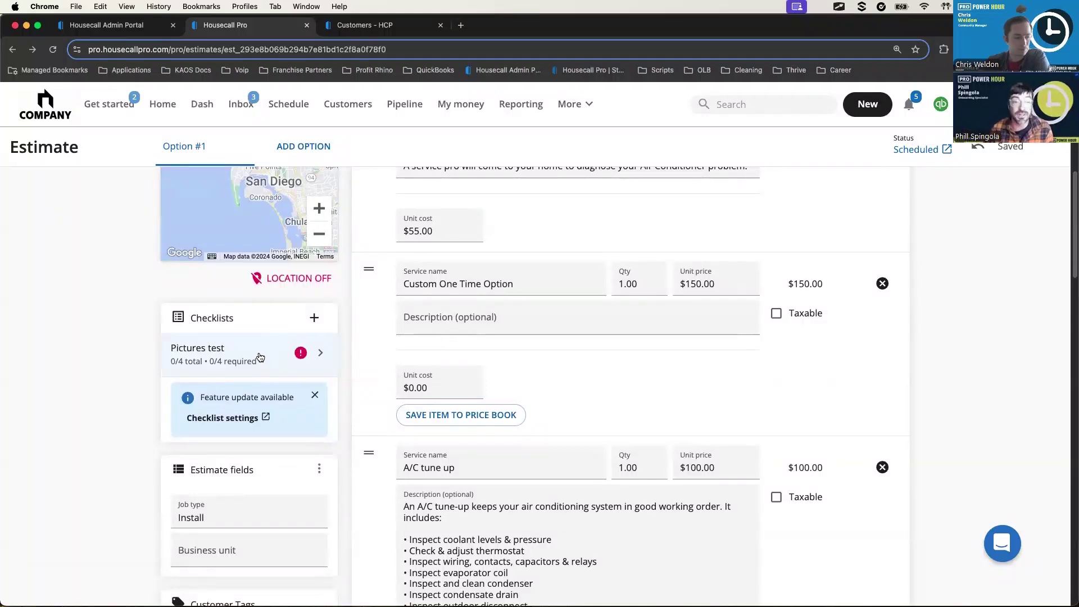
Review the estimate's checklist, job type and business unit fields, customer tags, estimate tags and private notes.
{"action": "scroll", "coordinate": [259, 379], "scroll_direction": "down", "scroll_amount": 1}
{"action": "scroll", "coordinate": [259, 379], "scroll_direction": "down", "scroll_amount": 5}
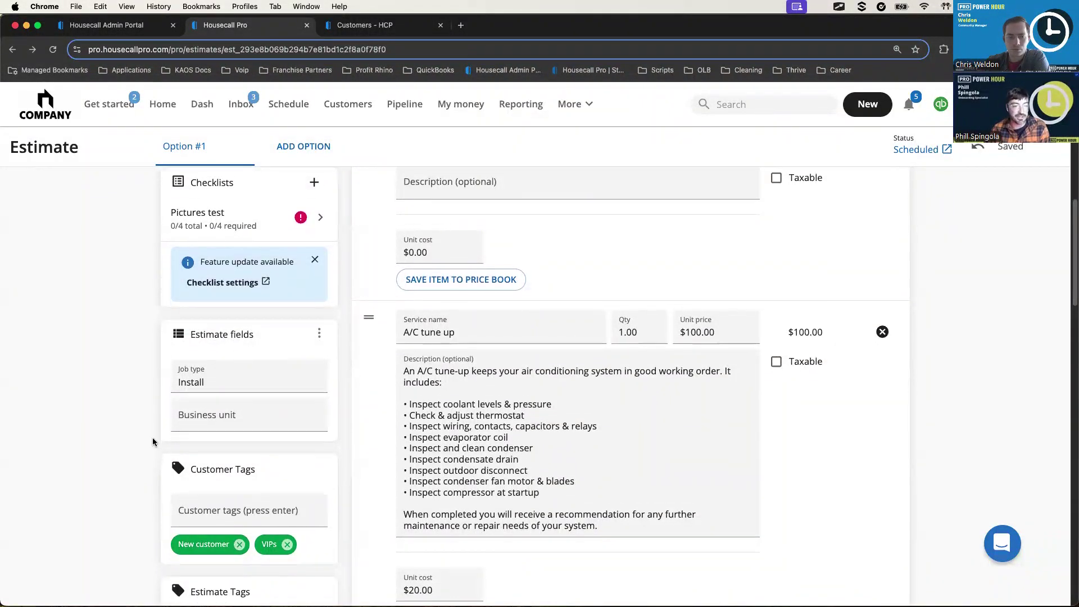
{"action": "scroll", "coordinate": [185, 433], "scroll_direction": "down", "scroll_amount": 3}
{"action": "scroll", "coordinate": [215, 425], "scroll_direction": "down", "scroll_amount": 1}
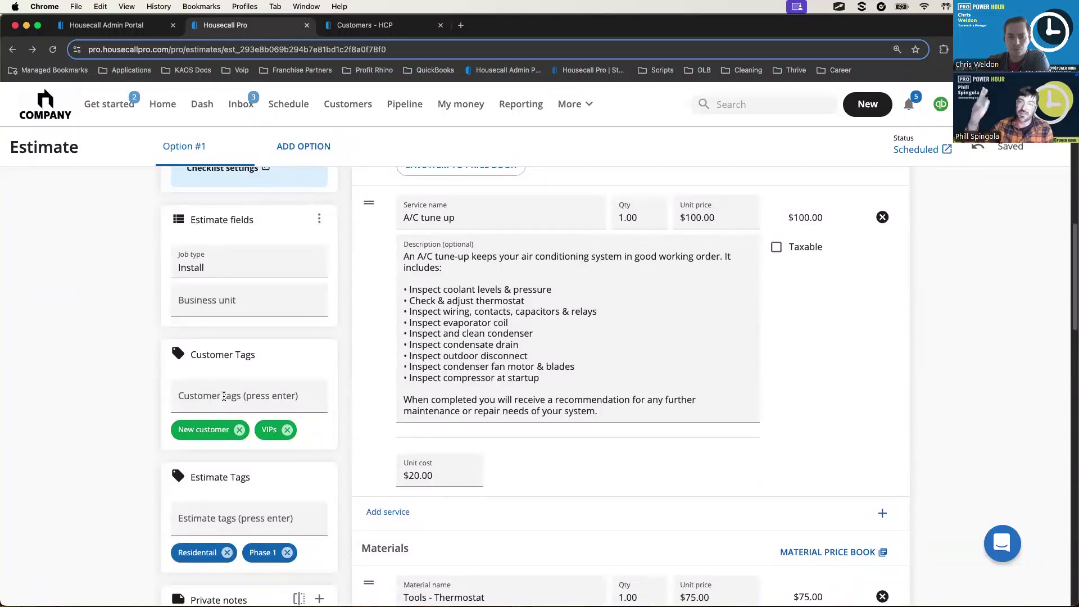
{"action": "scroll", "coordinate": [225, 409], "scroll_direction": "down", "scroll_amount": 2}
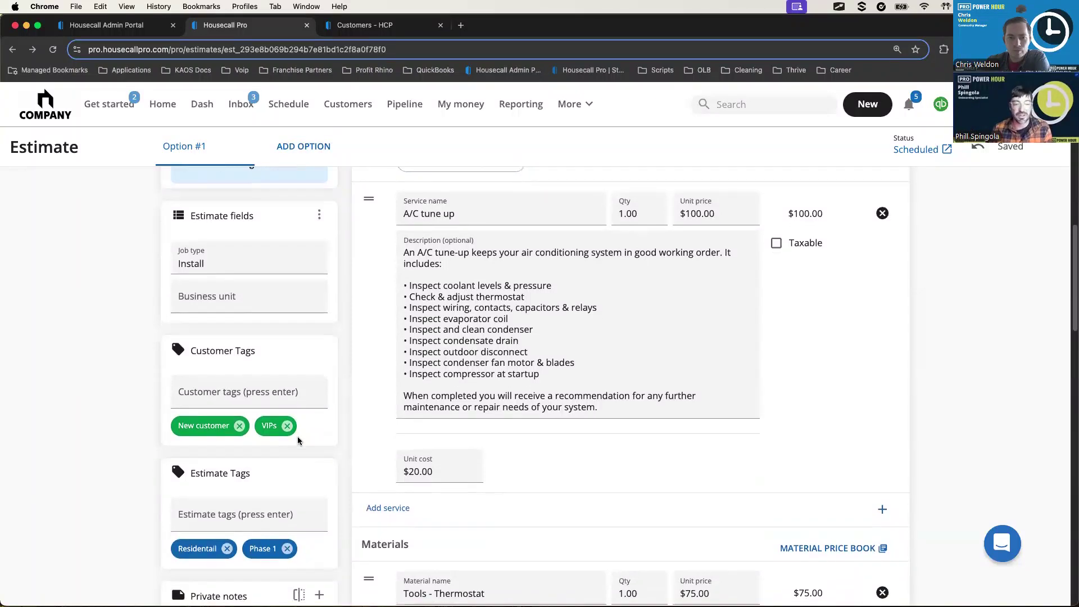
{"action": "scroll", "coordinate": [272, 405], "scroll_direction": "down", "scroll_amount": 3}
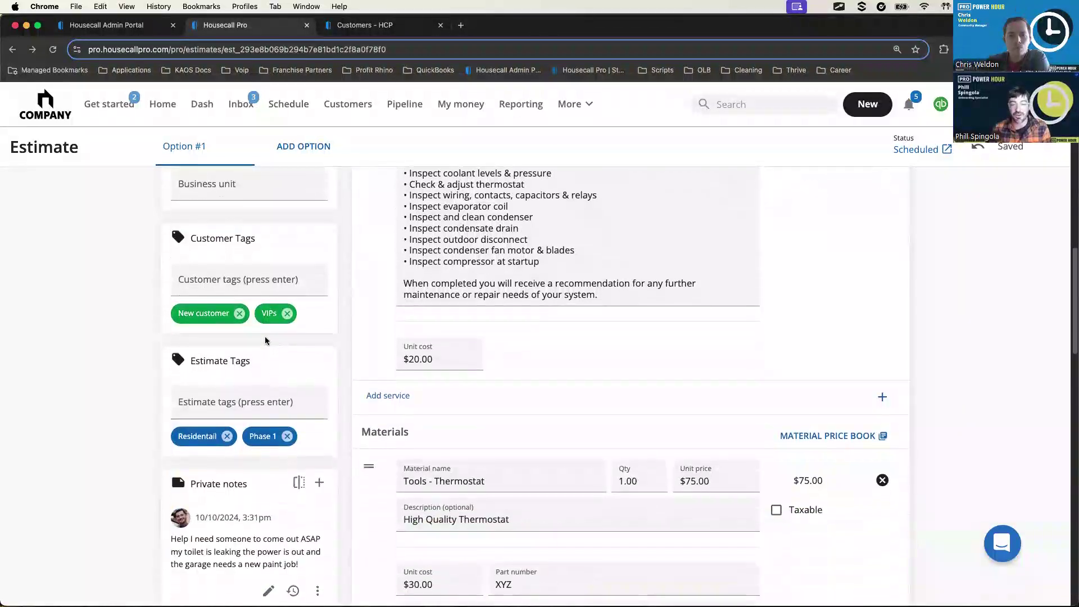
{"action": "scroll", "coordinate": [267, 319], "scroll_direction": "up", "scroll_amount": 1}
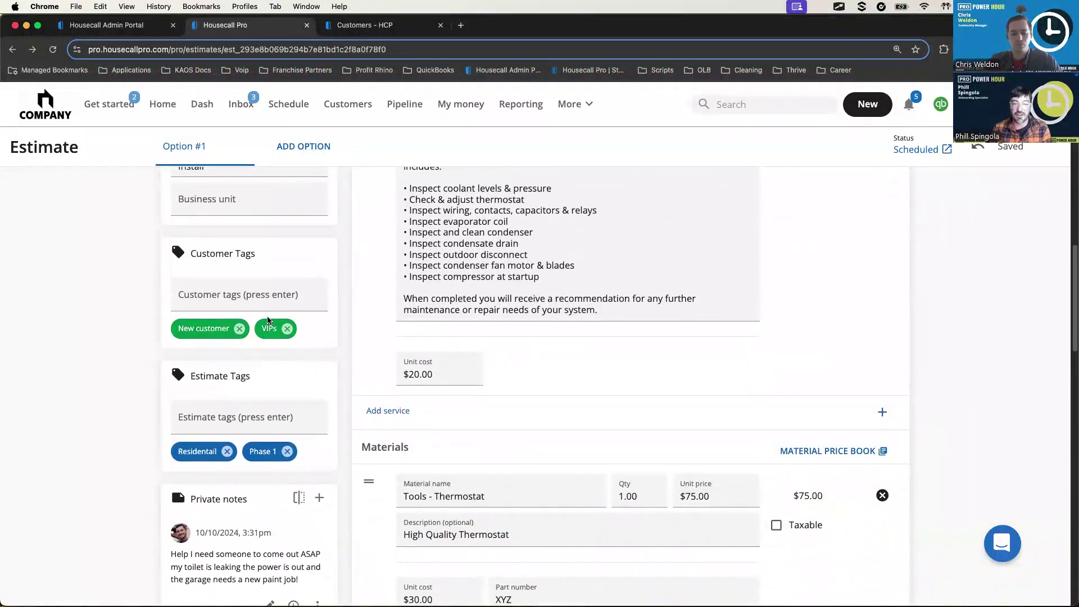
{"action": "left_click", "coordinate": [229, 309]}
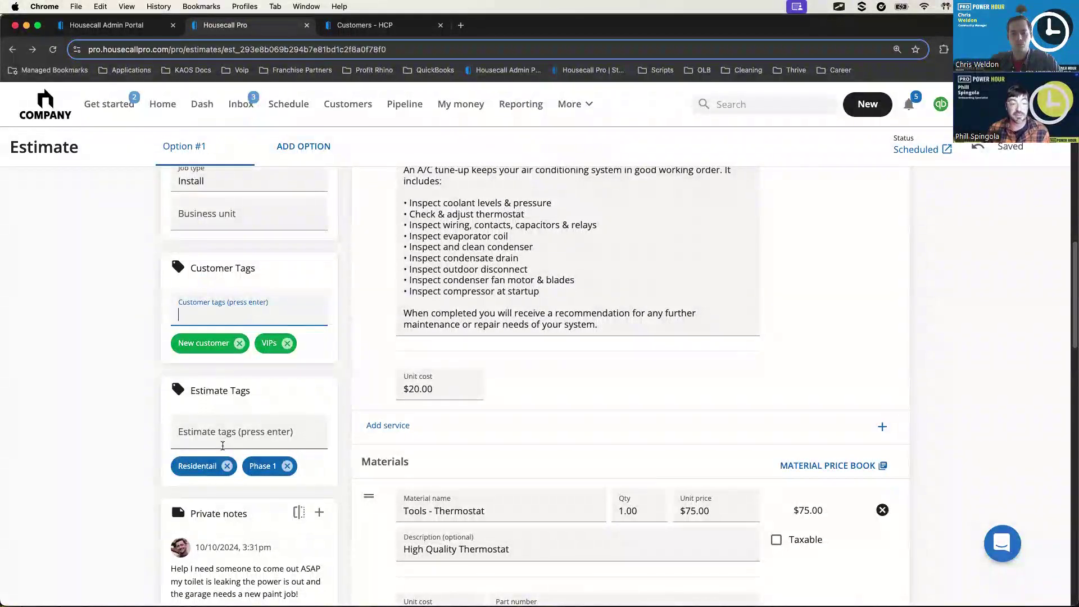
{"action": "scroll", "coordinate": [223, 445], "scroll_direction": "down", "scroll_amount": 2}
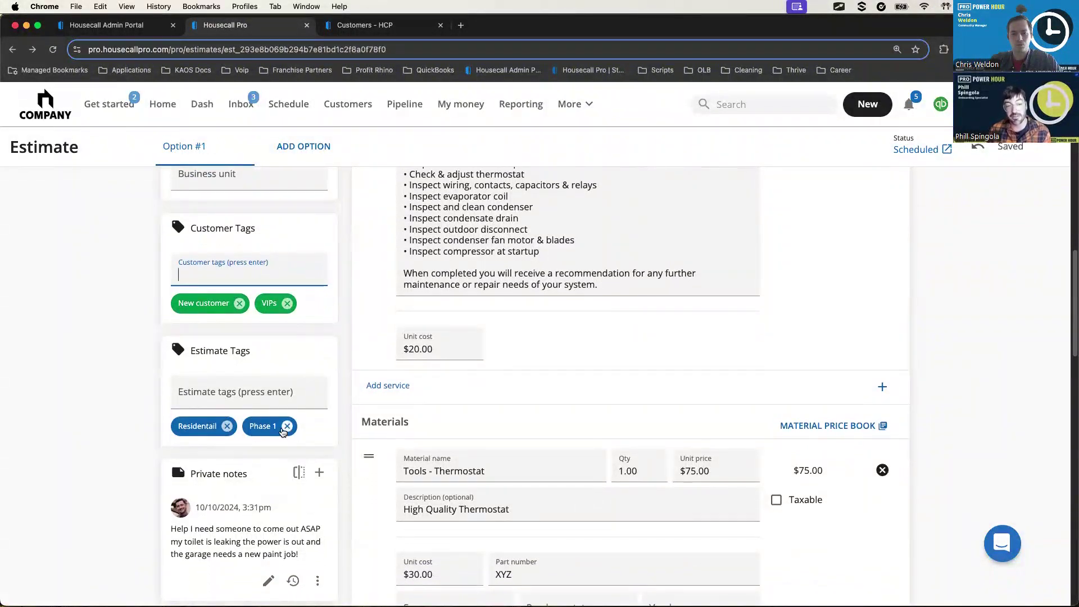
{"action": "scroll", "coordinate": [280, 449], "scroll_direction": "down", "scroll_amount": 3}
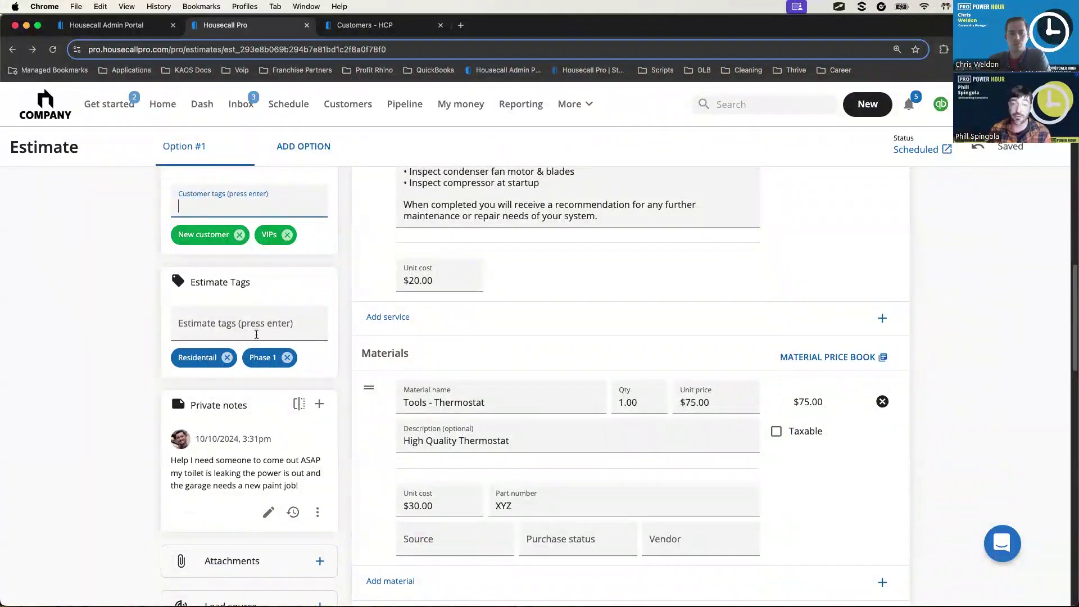
{"action": "scroll", "coordinate": [232, 420], "scroll_direction": "down", "scroll_amount": 1}
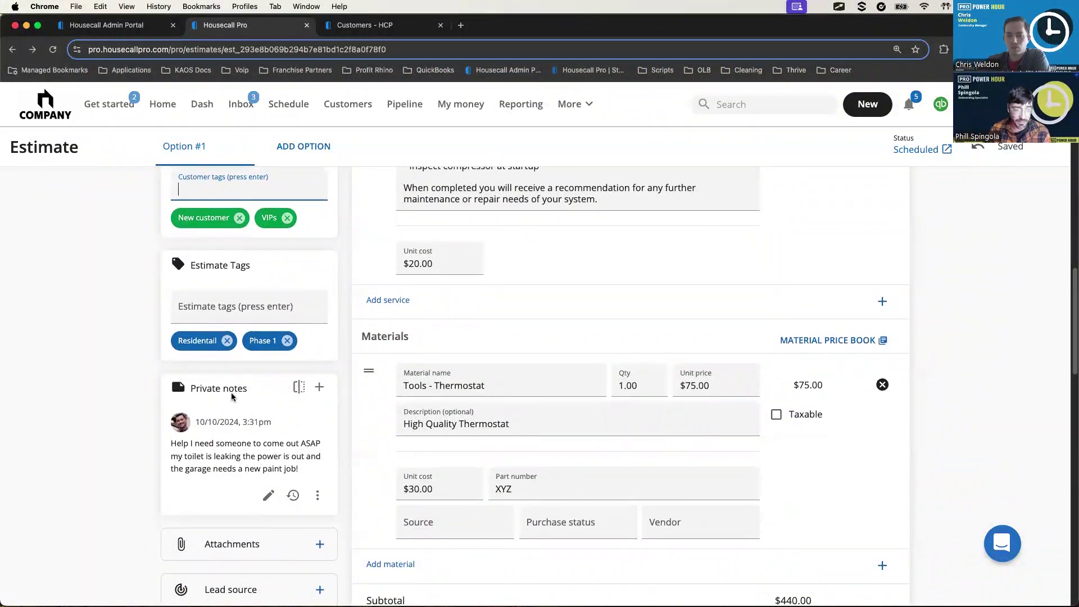
{"action": "scroll", "coordinate": [234, 405], "scroll_direction": "down", "scroll_amount": 2}
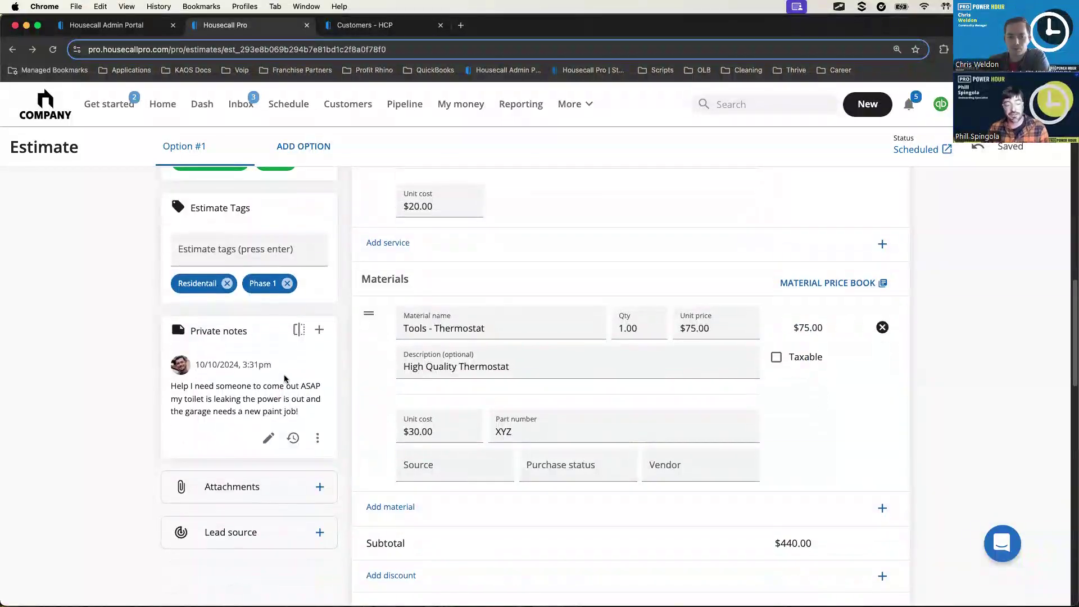
Circle the existing private note with the screen annotation pen, and clear the mark.
{"action": "key", "text": "super+shift+a"}
{"action": "mouse_move", "coordinate": [279, 369]}
{"action": "left_mouse_down"}
{"action": "mouse_move", "coordinate": [147, 397]}
{"action": "mouse_move", "coordinate": [348, 393]}
{"action": "mouse_move", "coordinate": [267, 378]}
{"action": "left_mouse_up"}
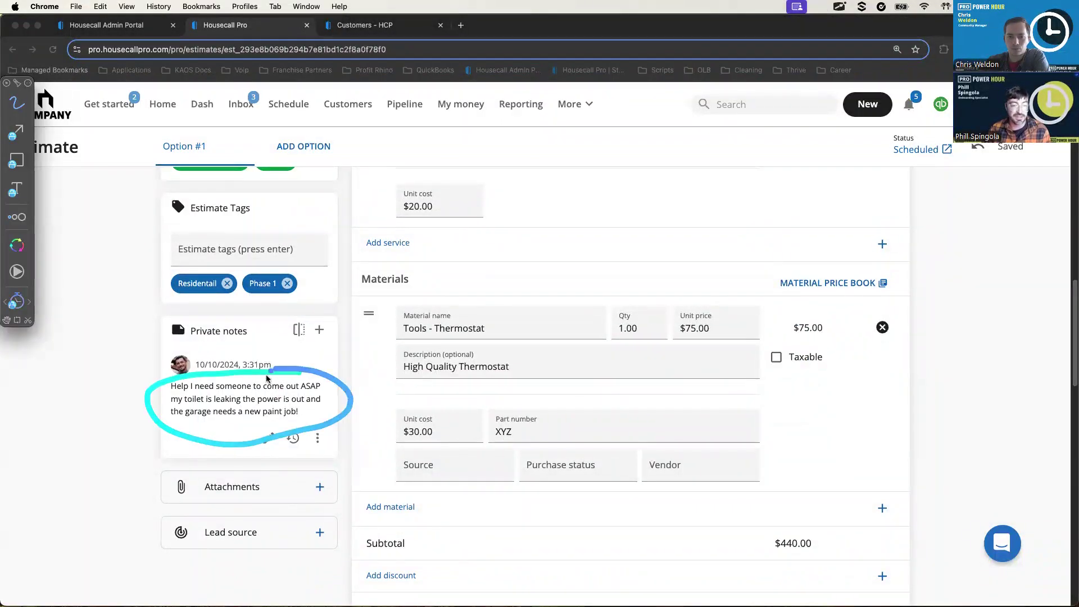
{"action": "key", "text": "Escape"}
Add a private note reading "test" to the estimate.
{"action": "left_click", "coordinate": [319, 329]}
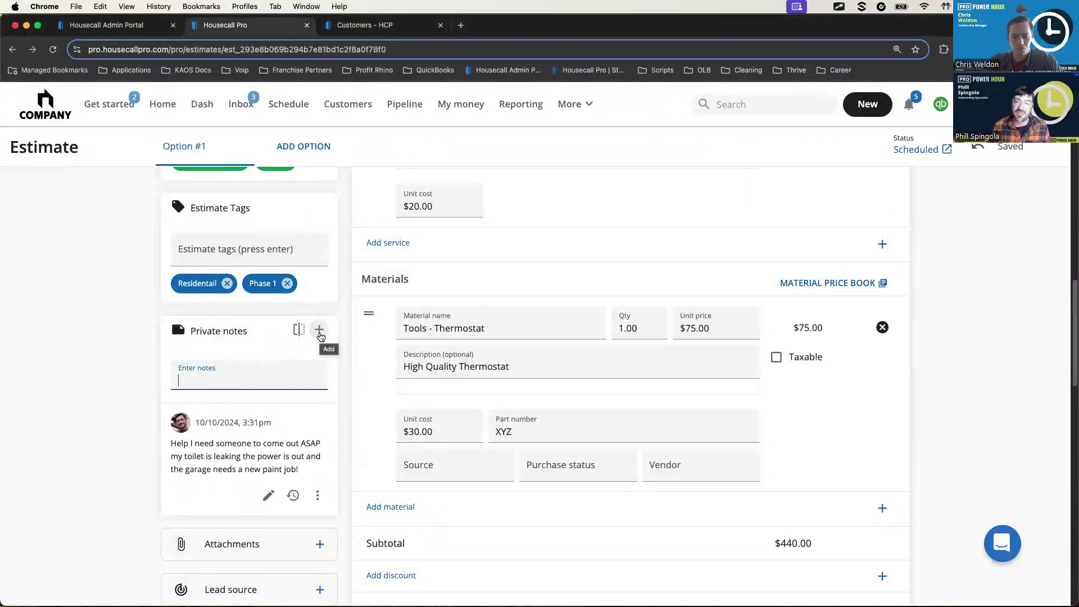
{"action": "scroll", "coordinate": [208, 382], "scroll_direction": "up", "scroll_amount": 1}
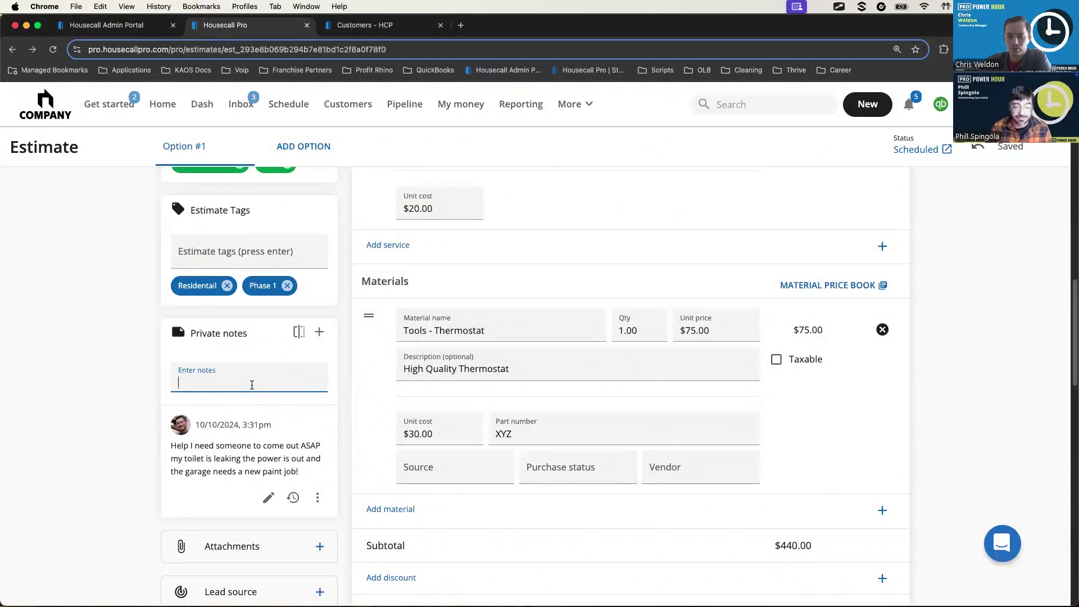
{"action": "type", "text": "st"}
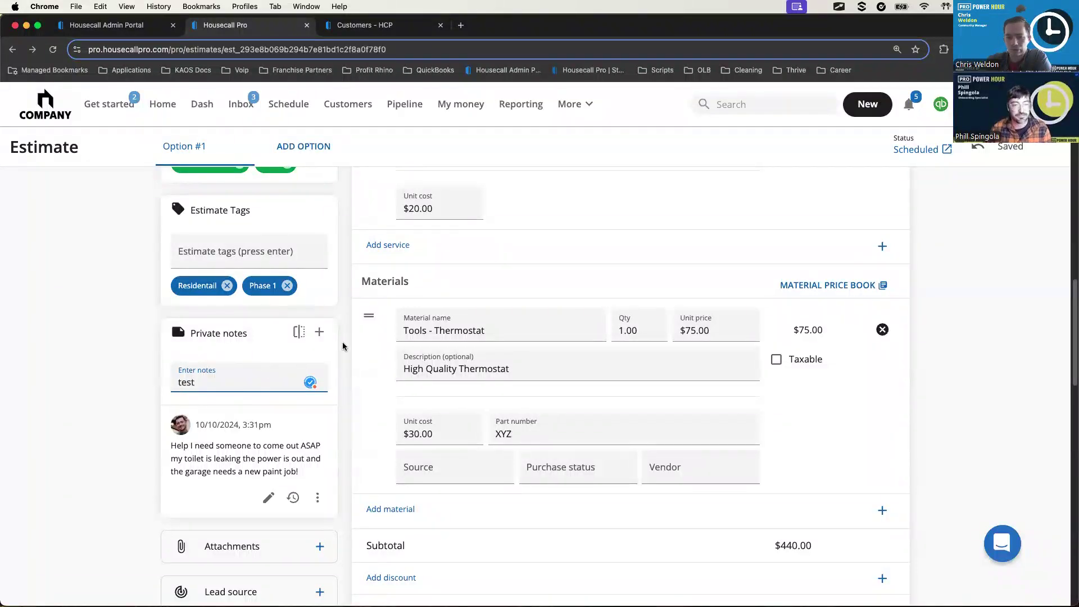
{"action": "left_click", "coordinate": [319, 331]}
Look over the estimate's totals and view the choices for adding an option without adding one.
{"action": "scroll", "coordinate": [295, 437], "scroll_direction": "down", "scroll_amount": 5}
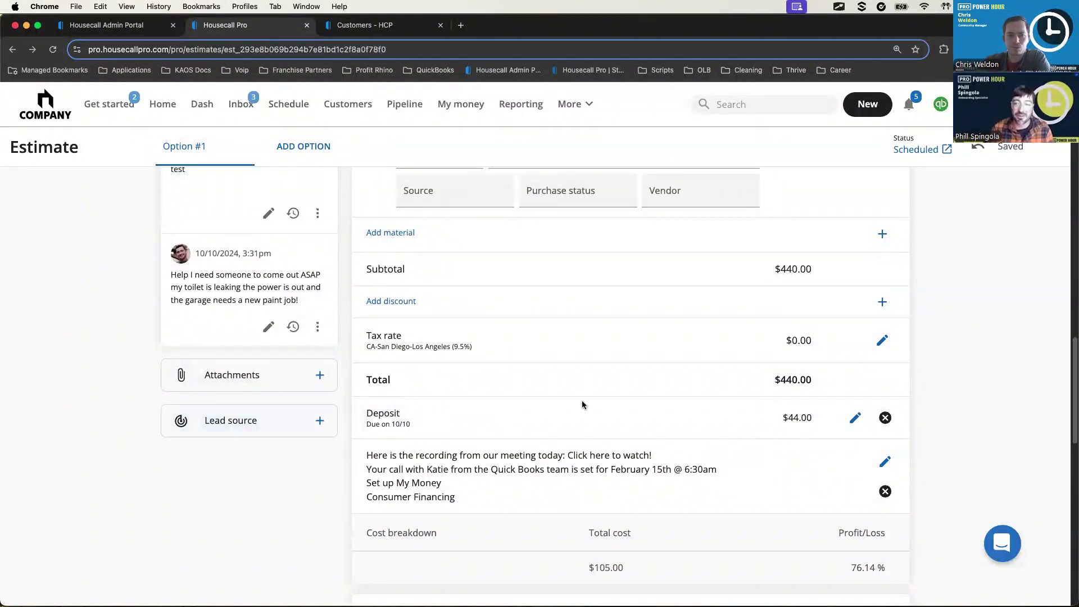
{"action": "scroll", "coordinate": [582, 400], "scroll_direction": "up", "scroll_amount": 10}
{"action": "scroll", "coordinate": [581, 401], "scroll_direction": "up", "scroll_amount": 15}
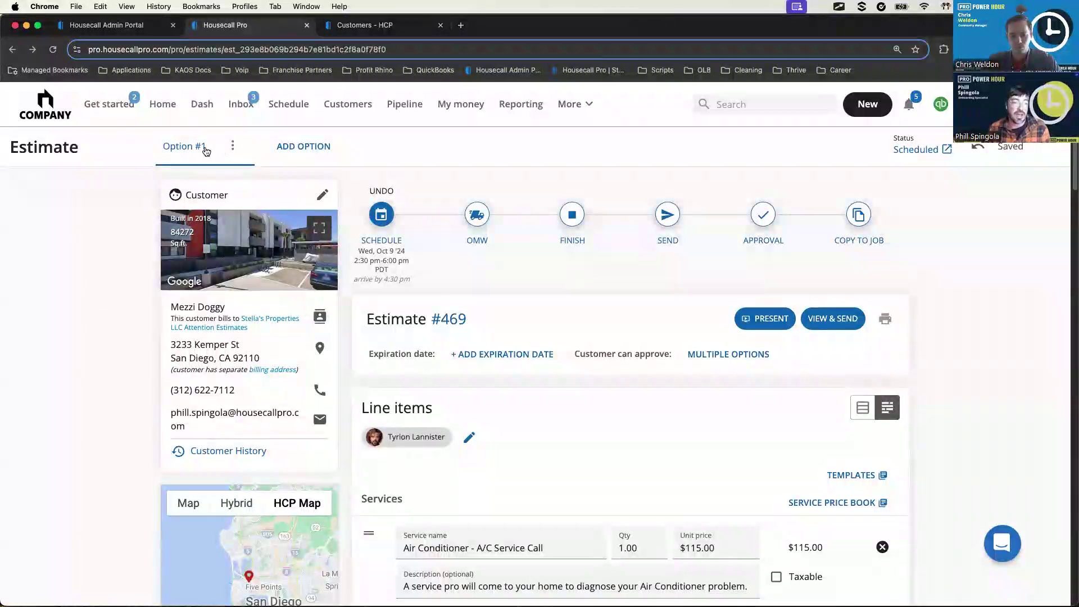
{"action": "left_click", "coordinate": [296, 146]}
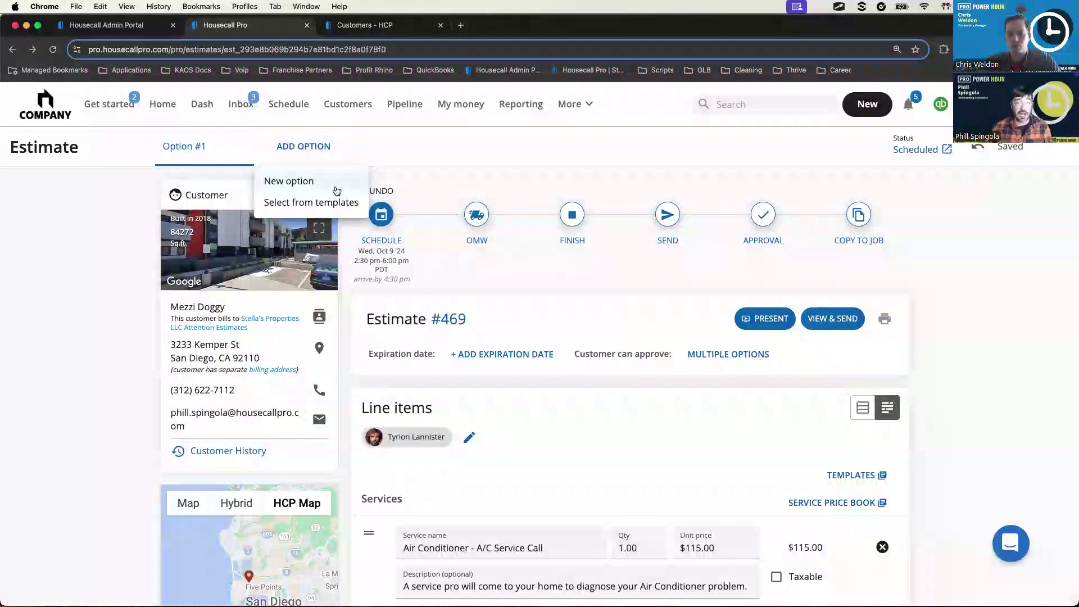
{"action": "left_click", "coordinate": [385, 153]}
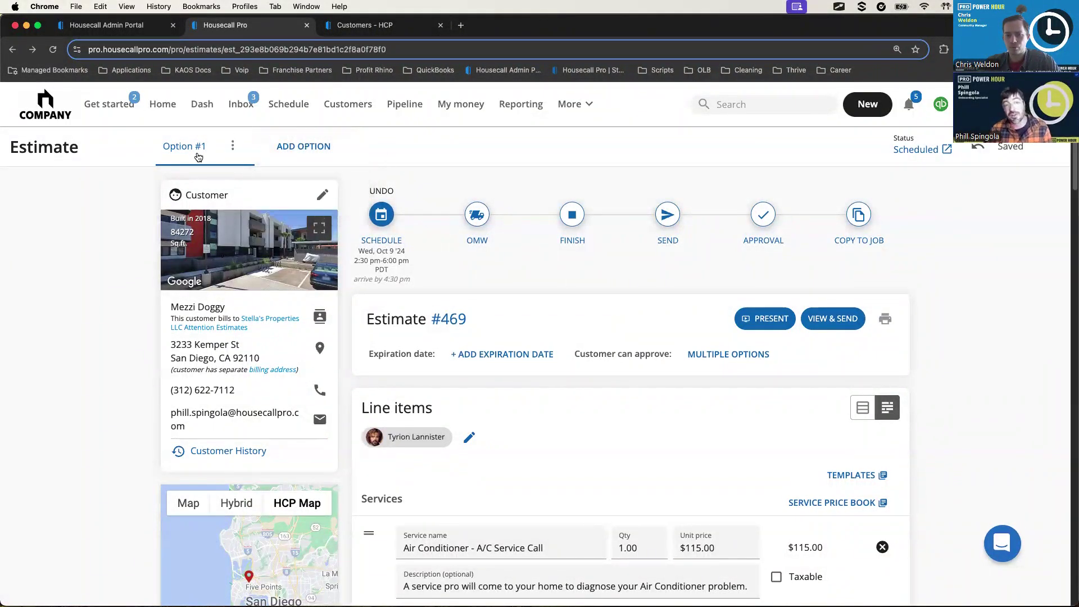
Show the actions available for Option #1 and spotlight the Templates link beside the line items with the screen annotation tool.
{"action": "left_click", "coordinate": [233, 148]}
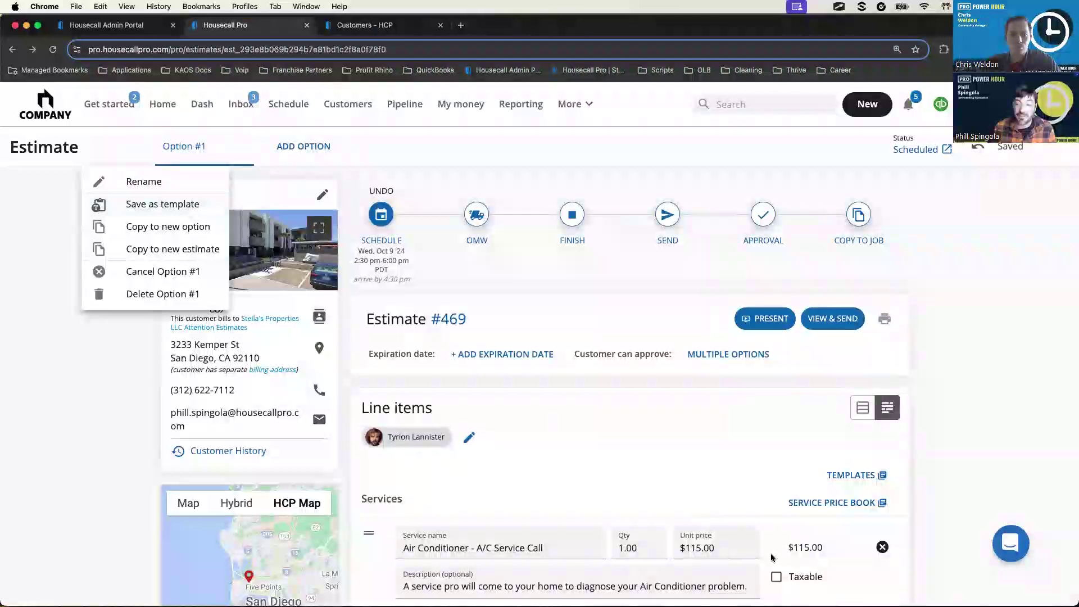
{"action": "key", "text": "ctrl+Tab"}
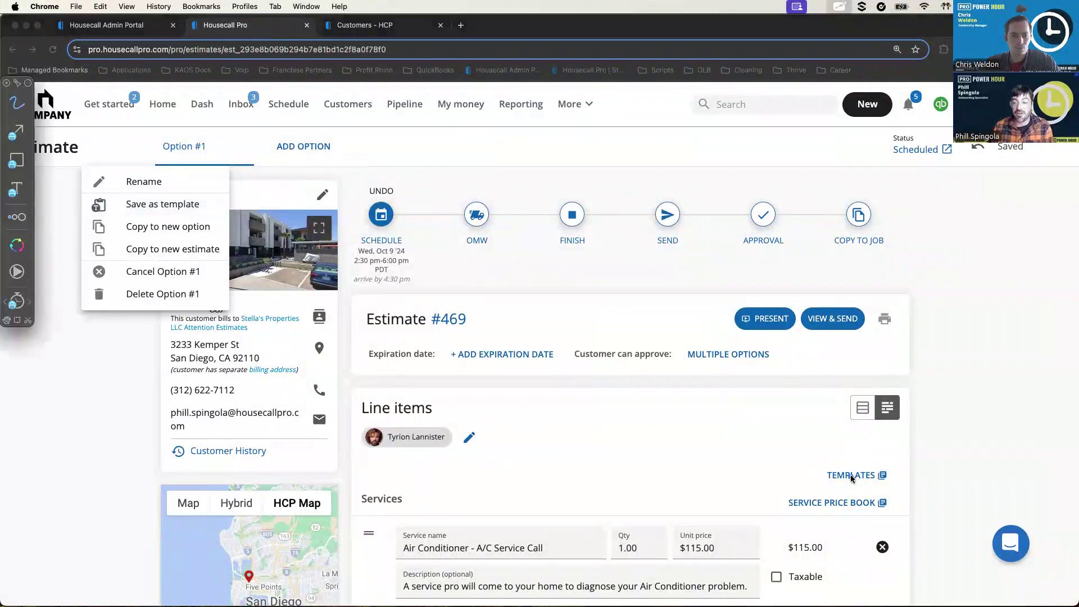
{"action": "key", "text": "f"}
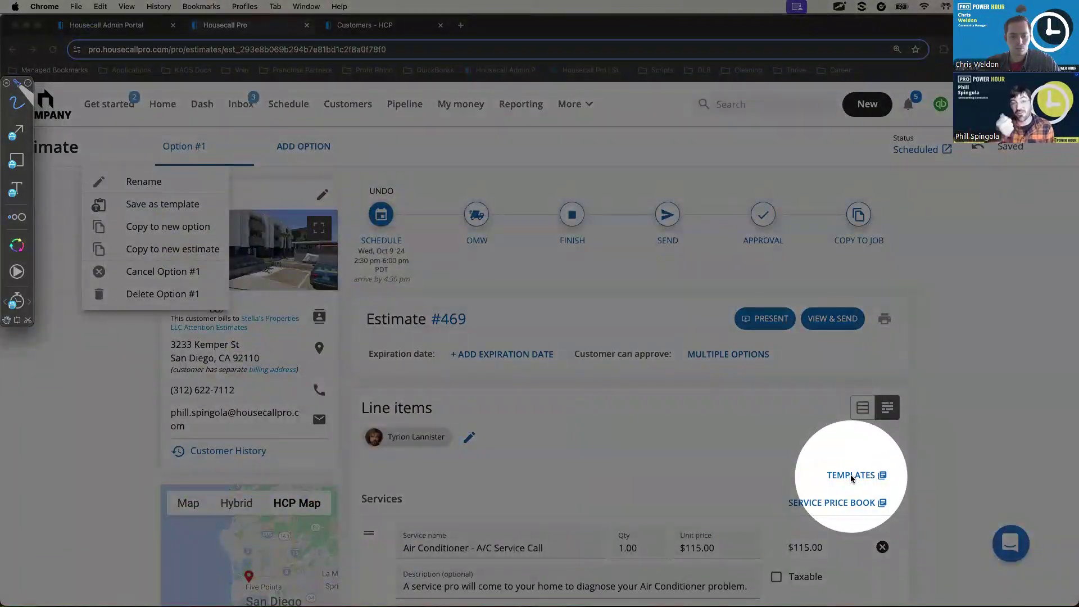
Underline the "Copy to new option" action and mark the first service line item with the screen annotation pen.
{"action": "key", "text": "f"}
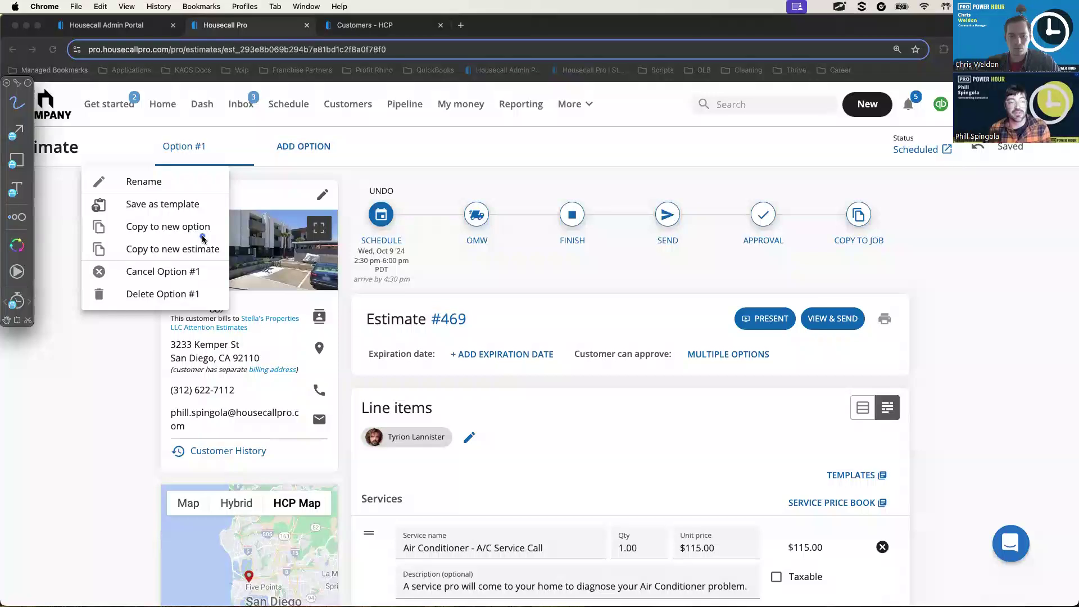
{"action": "left_click_drag", "start_coordinate": [130, 239], "coordinate": [208, 235]}
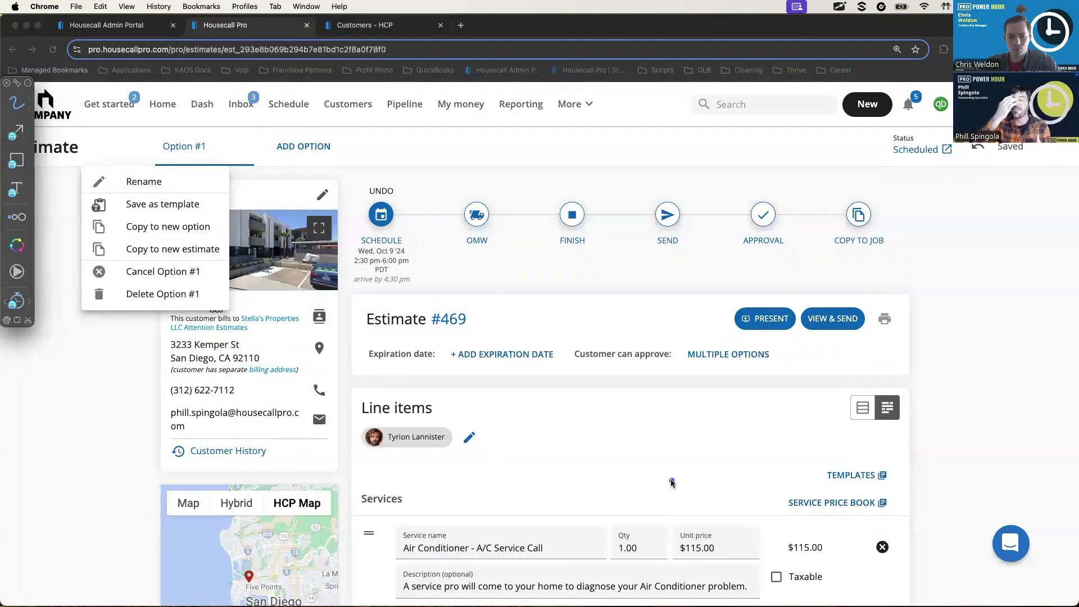
{"action": "left_click_drag", "start_coordinate": [397, 557], "coordinate": [535, 569]}
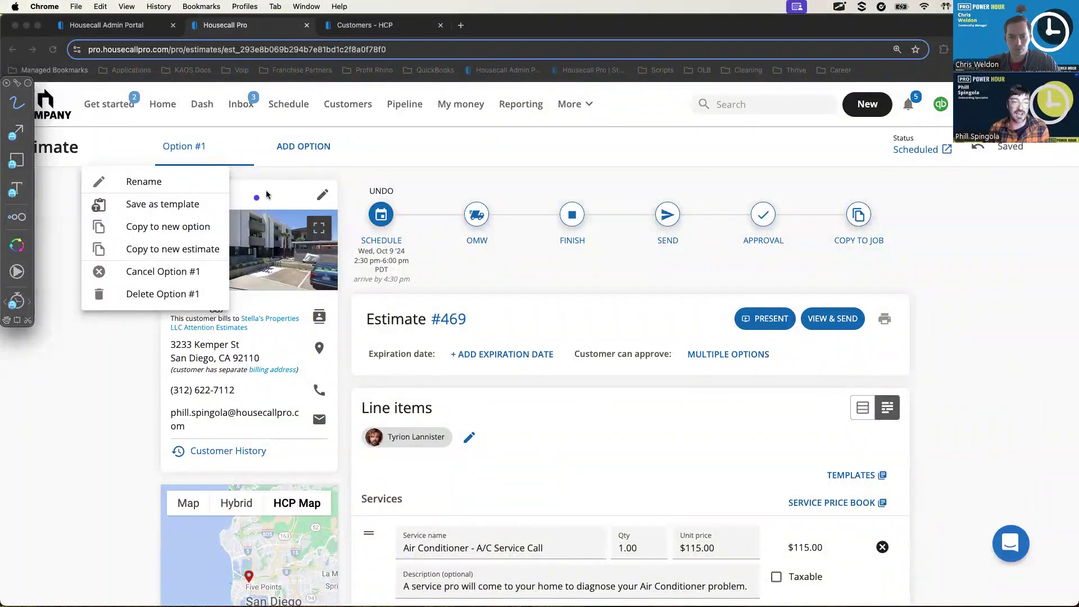
{"action": "left_click_drag", "start_coordinate": [135, 236], "coordinate": [197, 239]}
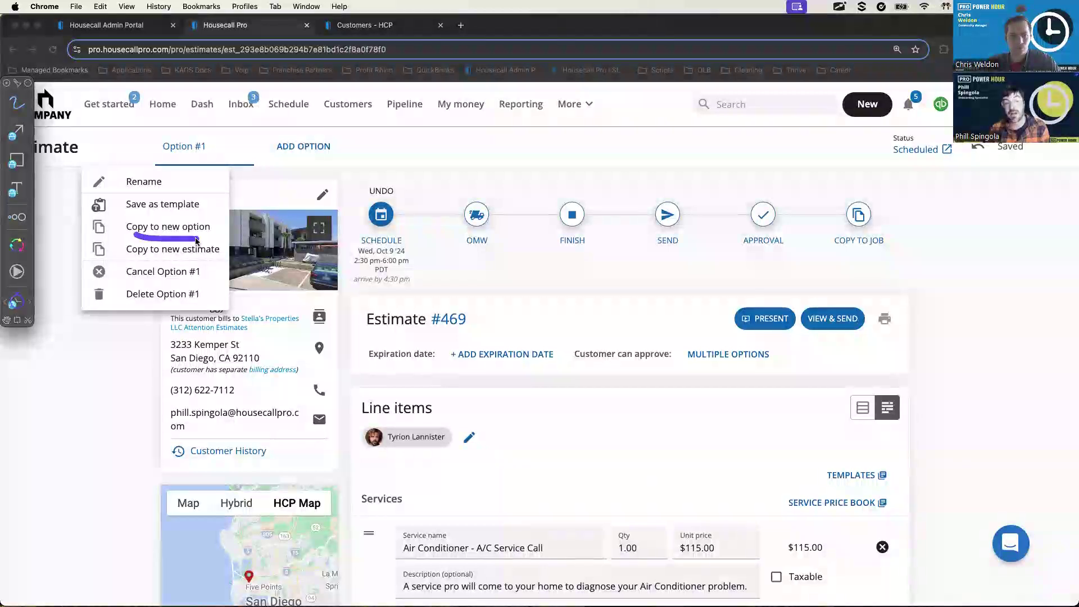
{"action": "left_click", "coordinate": [470, 556]}
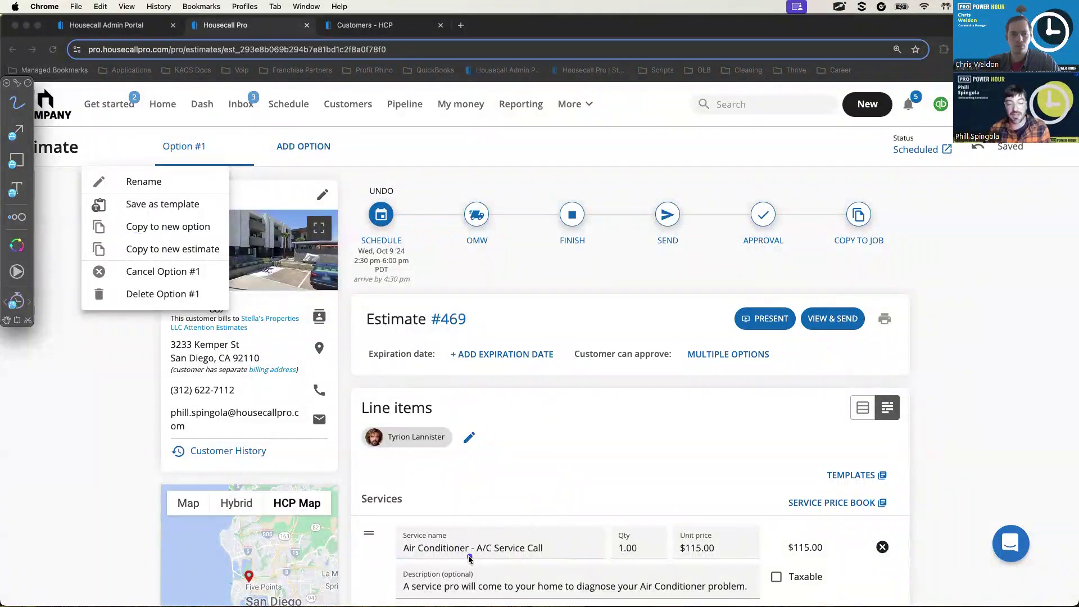
{"action": "left_click_drag", "start_coordinate": [467, 561], "coordinate": [812, 478]}
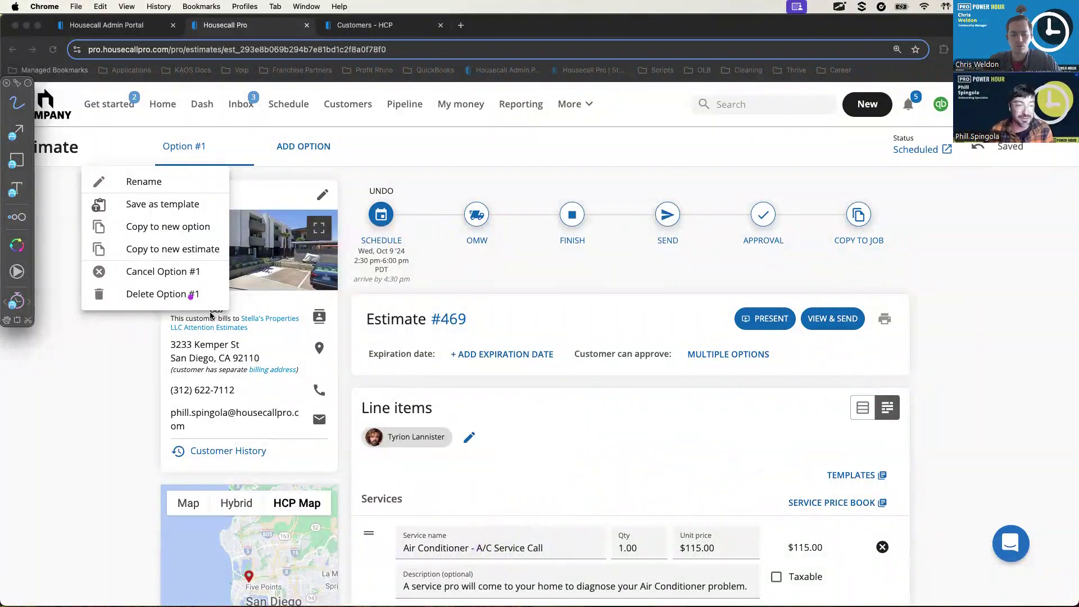
Underline "Copy to new estimate" and circle the line items with the annotation pen, clear the marks, and dismiss the Option #1 actions.
{"action": "left_click_drag", "start_coordinate": [117, 259], "coordinate": [208, 260]}
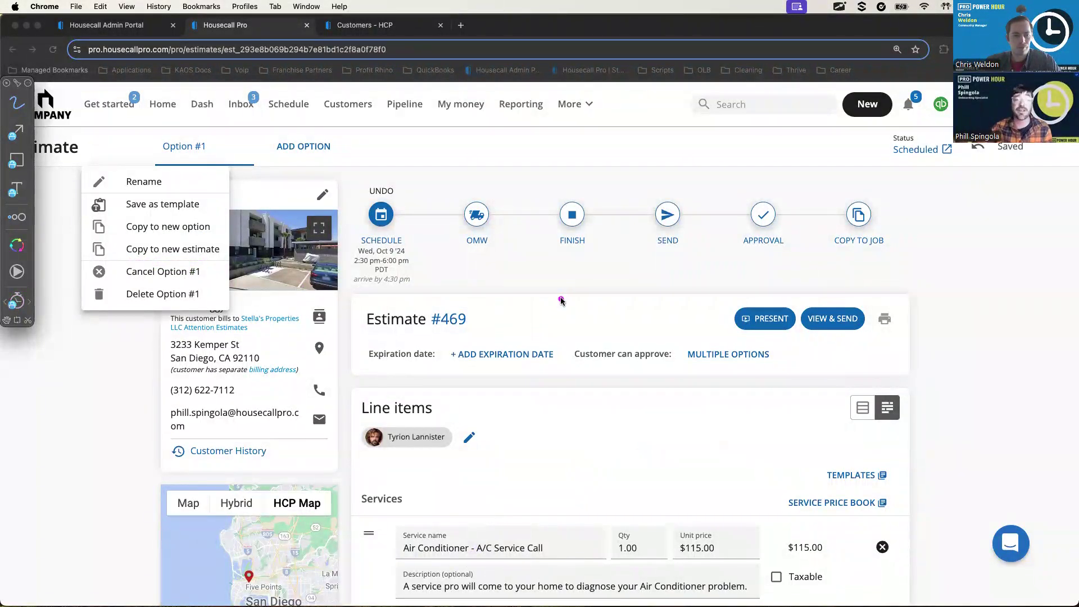
{"action": "mouse_move", "coordinate": [592, 402]}
{"action": "left_mouse_down"}
{"action": "mouse_move", "coordinate": [515, 568]}
{"action": "mouse_move", "coordinate": [630, 433]}
{"action": "left_mouse_up"}
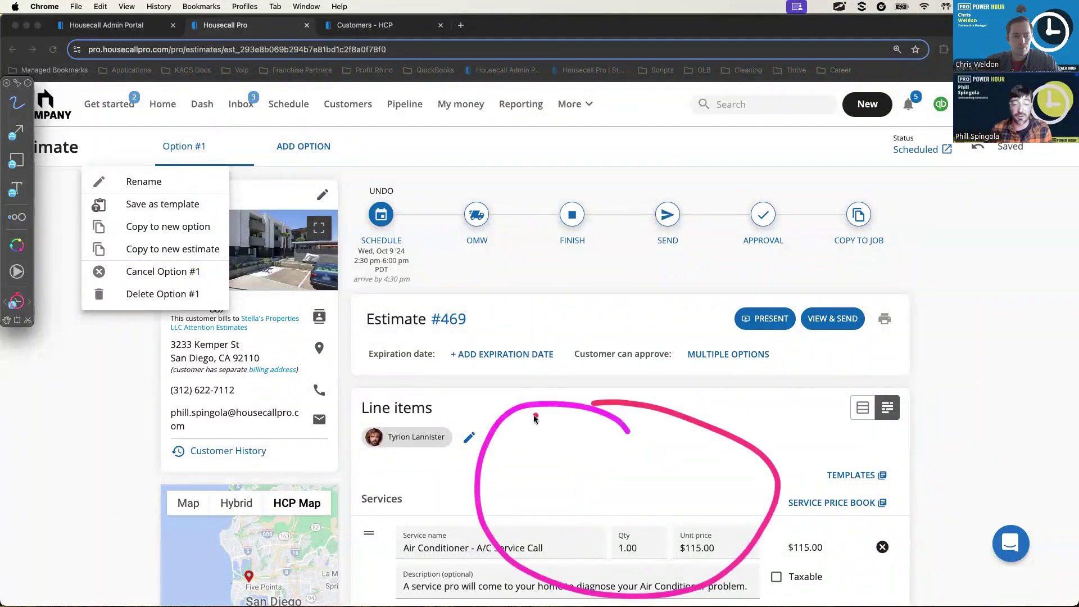
{"action": "key", "text": "Escape"}
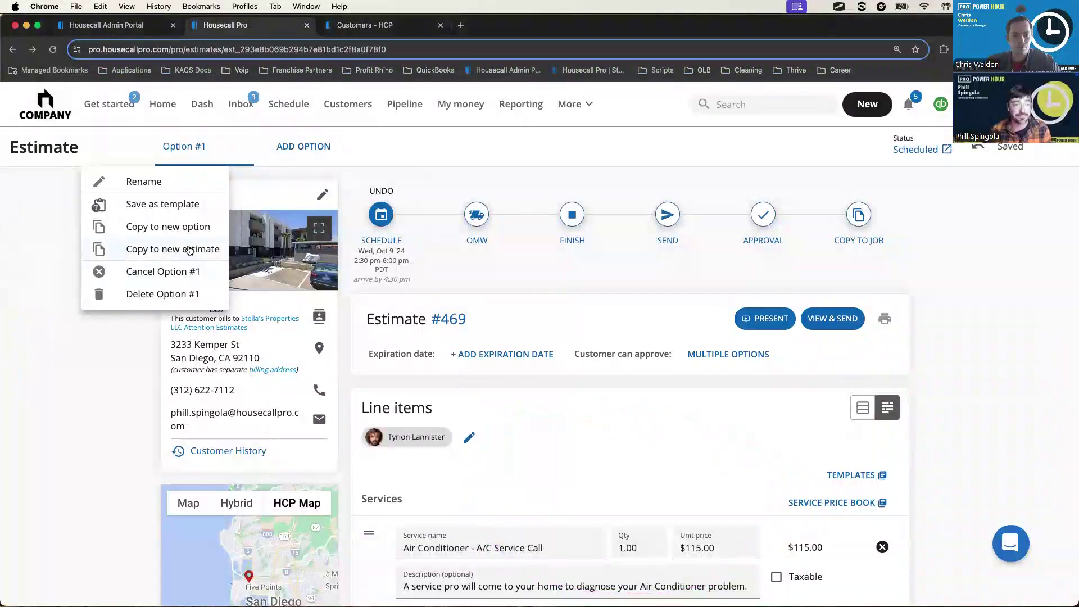
{"action": "left_click", "coordinate": [377, 159]}
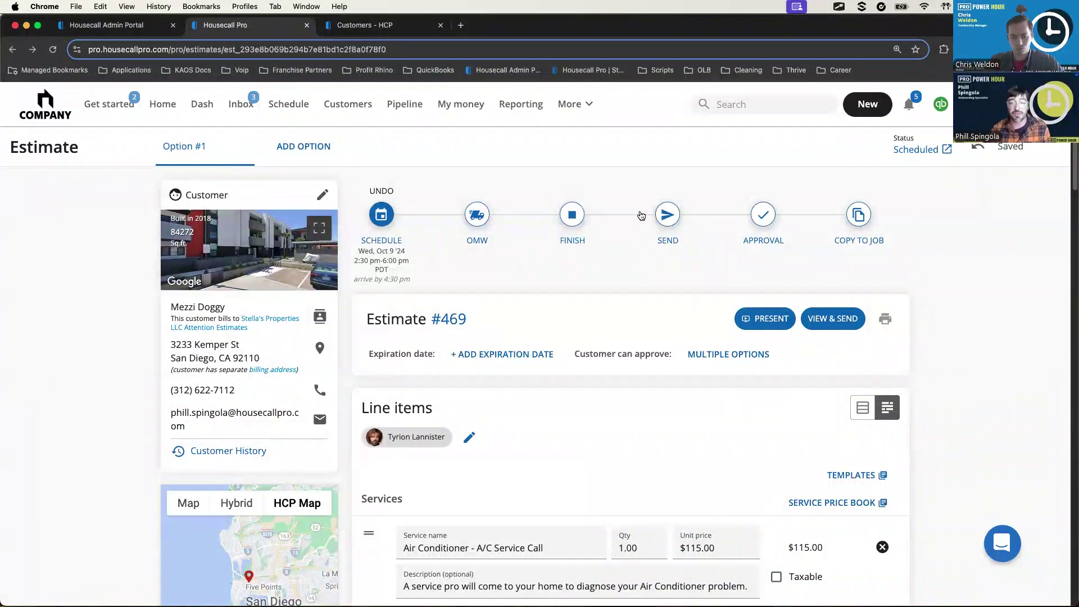
Open the preview for sending the estimate, look through the document, and mark its display settings with the annotation pen.
{"action": "left_click", "coordinate": [665, 217]}
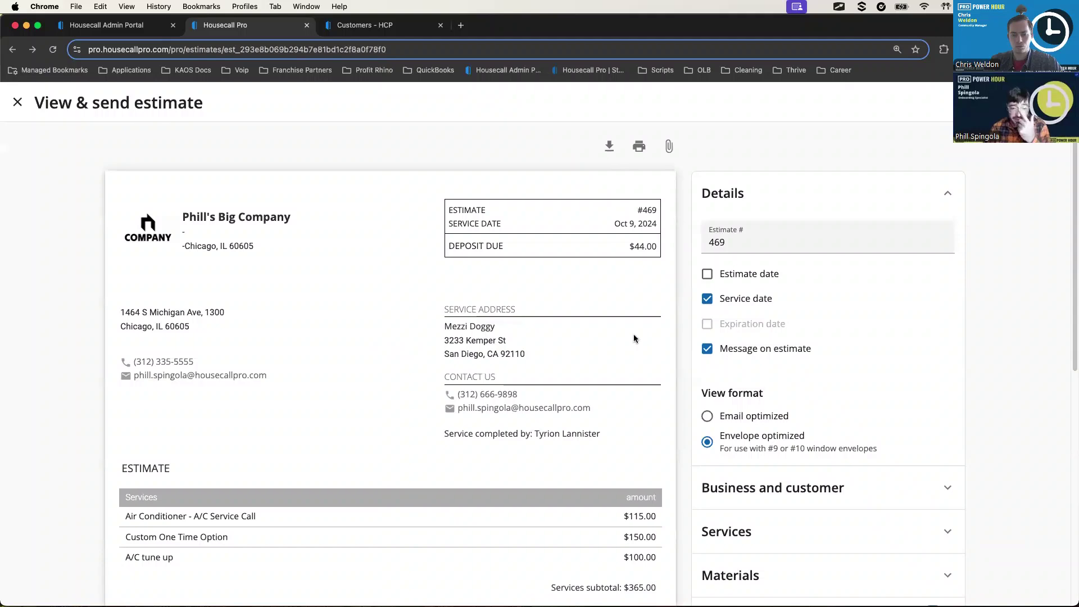
{"action": "scroll", "coordinate": [633, 333], "scroll_direction": "down", "scroll_amount": 1}
{"action": "scroll", "coordinate": [602, 340], "scroll_direction": "down", "scroll_amount": 4}
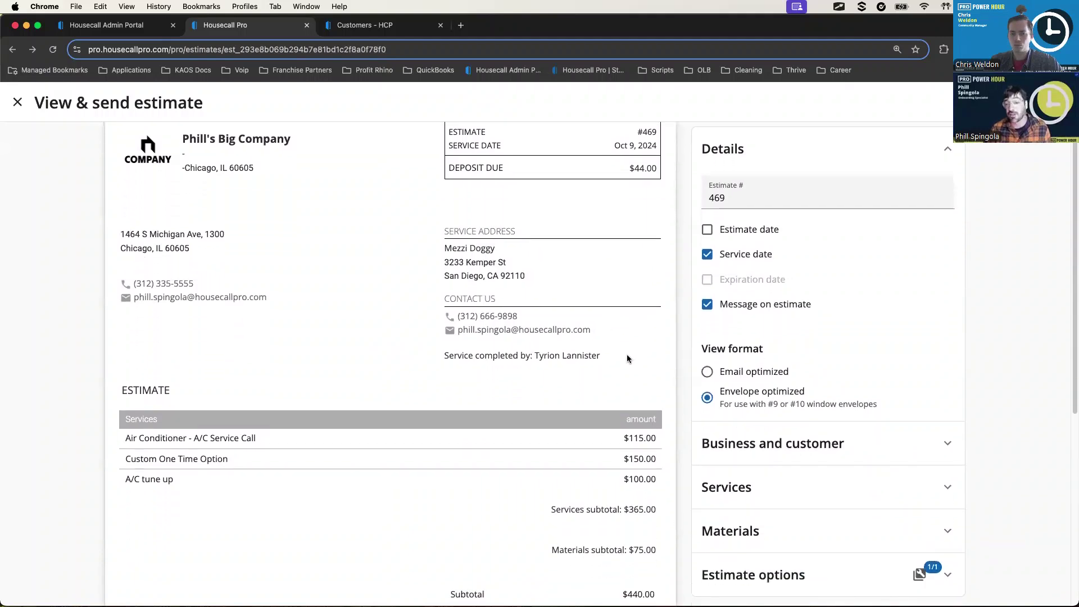
{"action": "scroll", "coordinate": [467, 391], "scroll_direction": "down", "scroll_amount": 7}
{"action": "scroll", "coordinate": [452, 396], "scroll_direction": "up", "scroll_amount": 9}
{"action": "scroll", "coordinate": [450, 394], "scroll_direction": "up", "scroll_amount": 2}
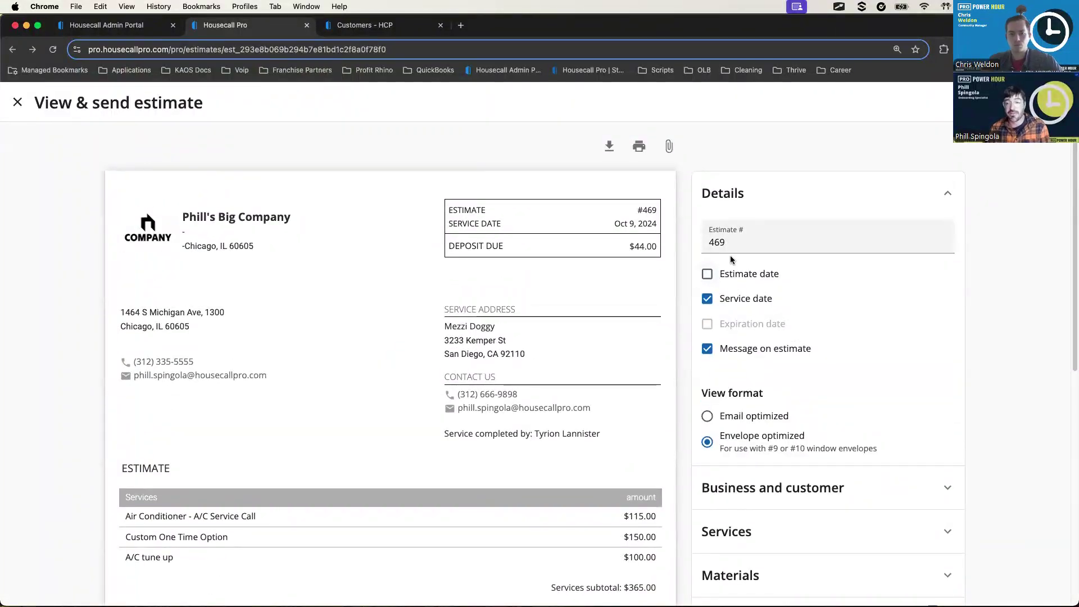
{"action": "mouse_move", "coordinate": [717, 168]}
{"action": "left_mouse_down"}
{"action": "mouse_move", "coordinate": [690, 193]}
{"action": "mouse_move", "coordinate": [668, 458]}
{"action": "mouse_move", "coordinate": [697, 596]}
{"action": "left_mouse_up"}
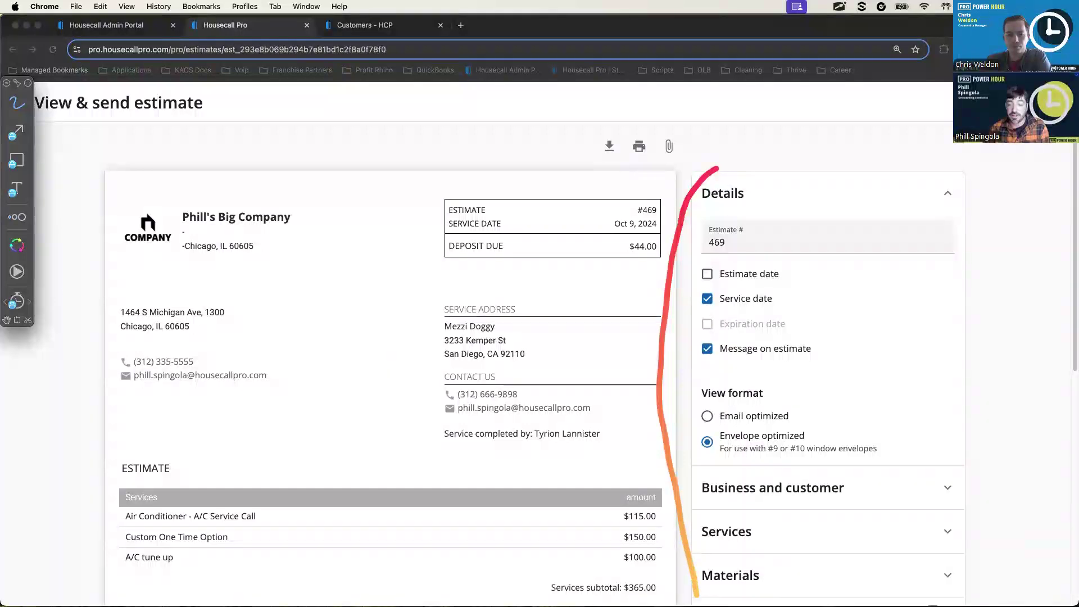
{"action": "key", "text": "Escape"}
{"action": "scroll", "coordinate": [810, 500], "scroll_direction": "down", "scroll_amount": 3}
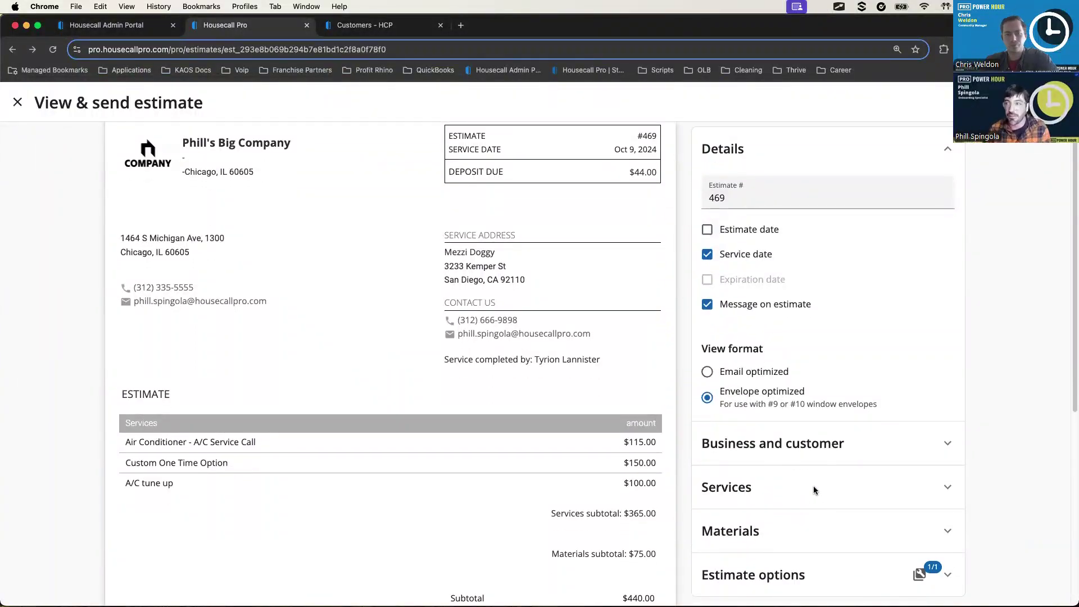
Expand the Business and customer and Services display settings, and switch the service line items off and back on in the preview.
{"action": "left_click", "coordinate": [831, 446]}
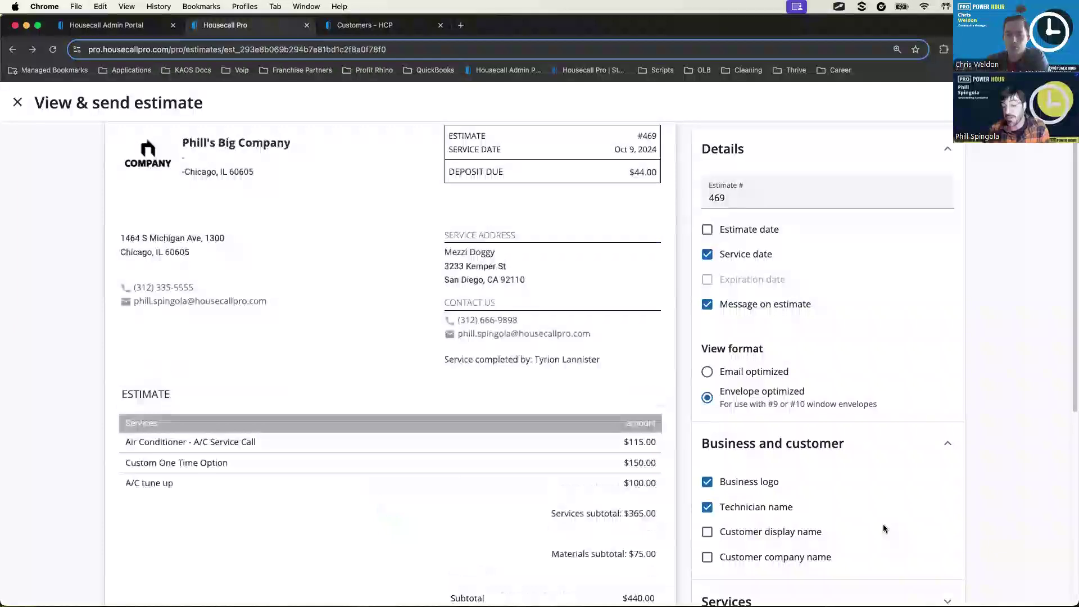
{"action": "scroll", "coordinate": [1040, 572], "scroll_direction": "down", "scroll_amount": 5}
{"action": "left_click", "coordinate": [858, 432]}
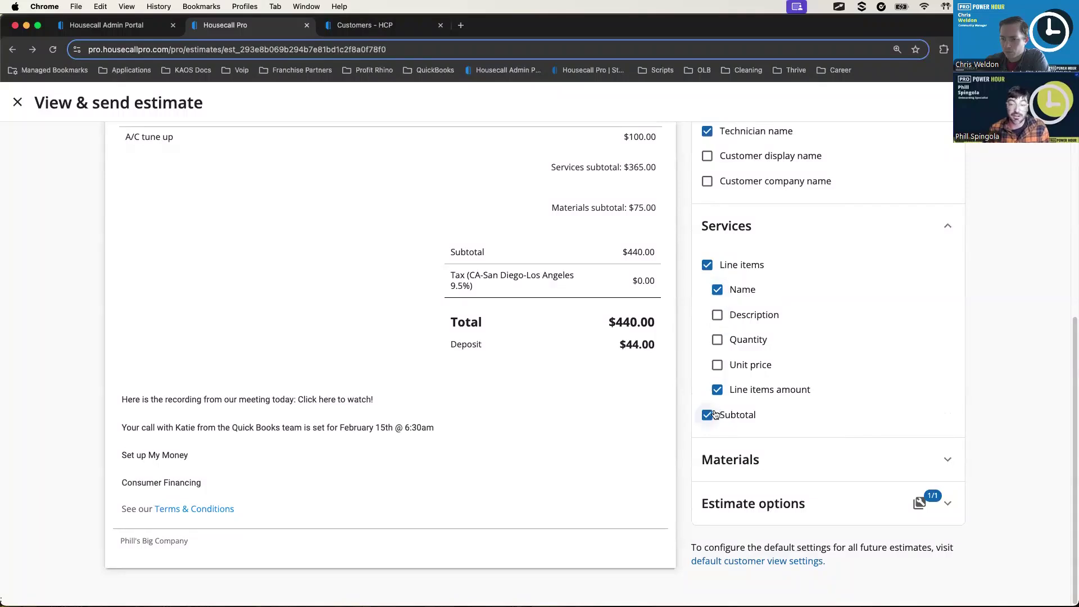
{"action": "left_click", "coordinate": [706, 268]}
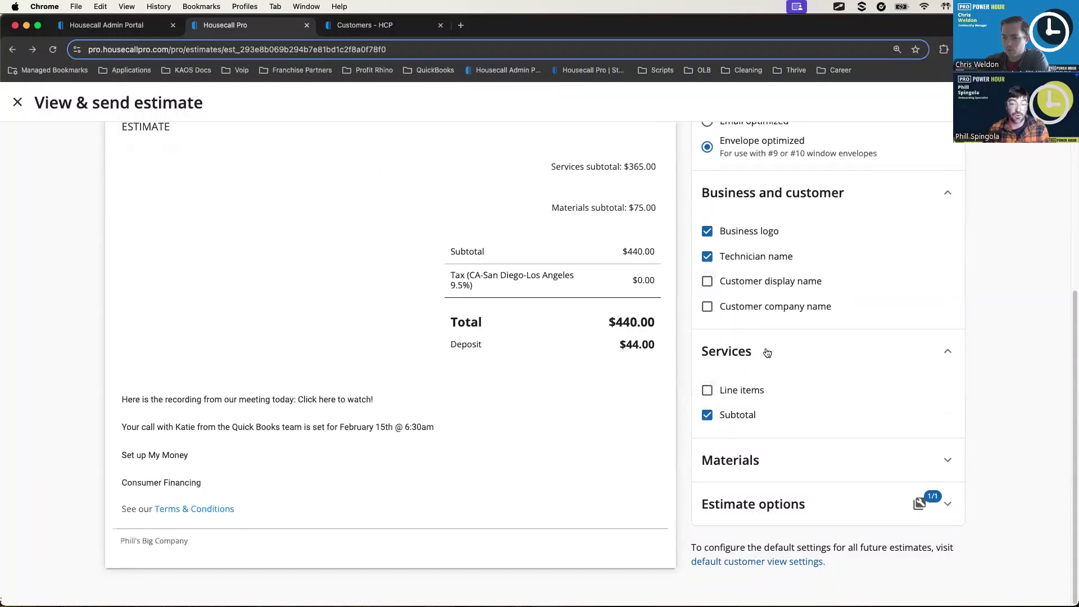
{"action": "left_click", "coordinate": [744, 386]}
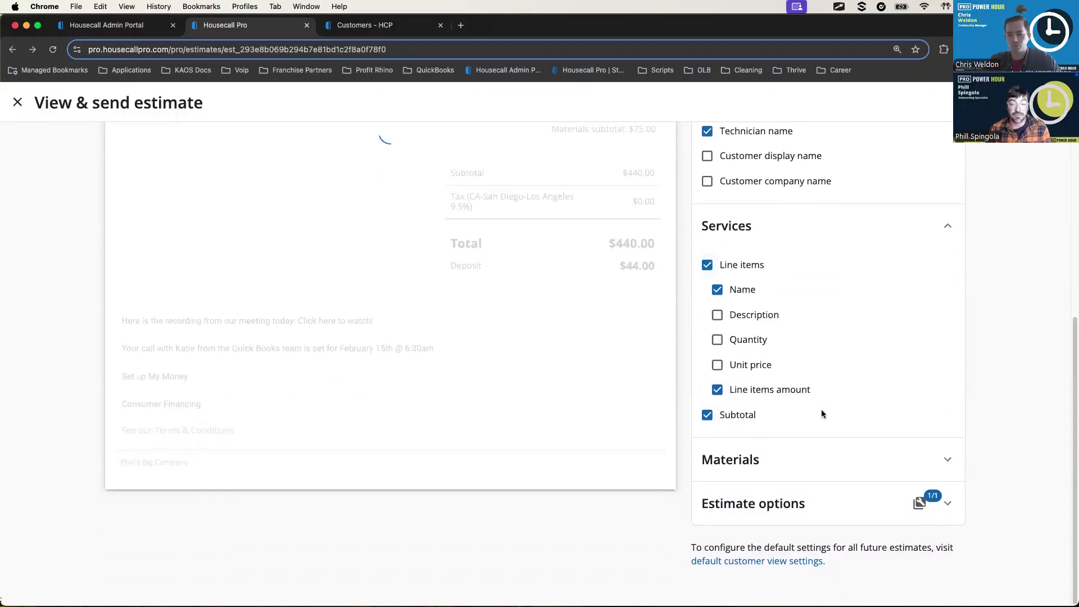
Open the send form for the estimate and mark its Email and Text delivery choices with the annotation pen.
{"action": "scroll", "coordinate": [821, 413], "scroll_direction": "up", "scroll_amount": 5}
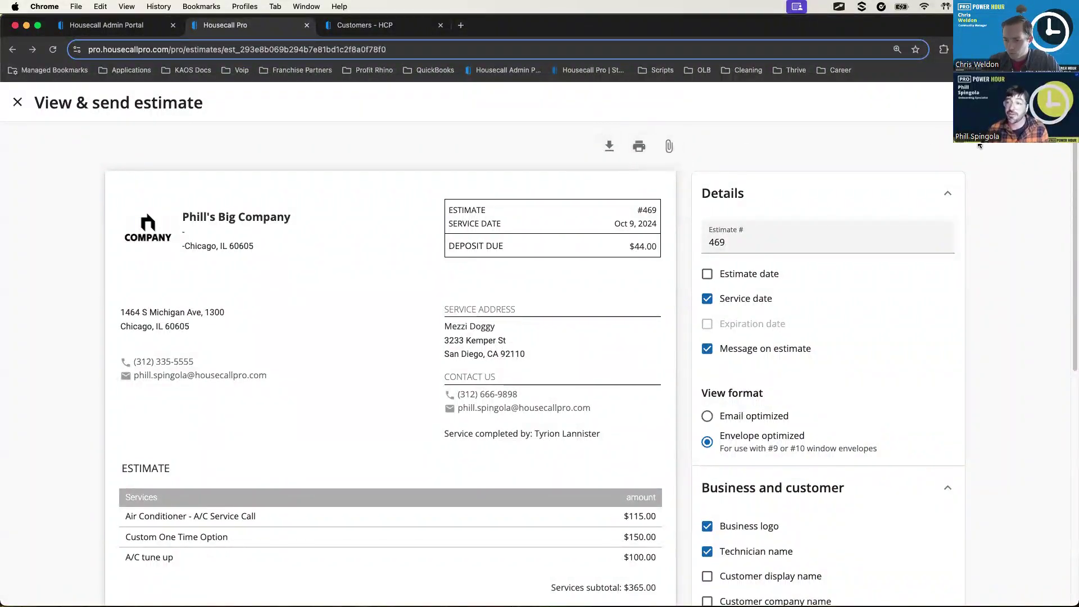
{"action": "left_click", "coordinate": [1038, 102]}
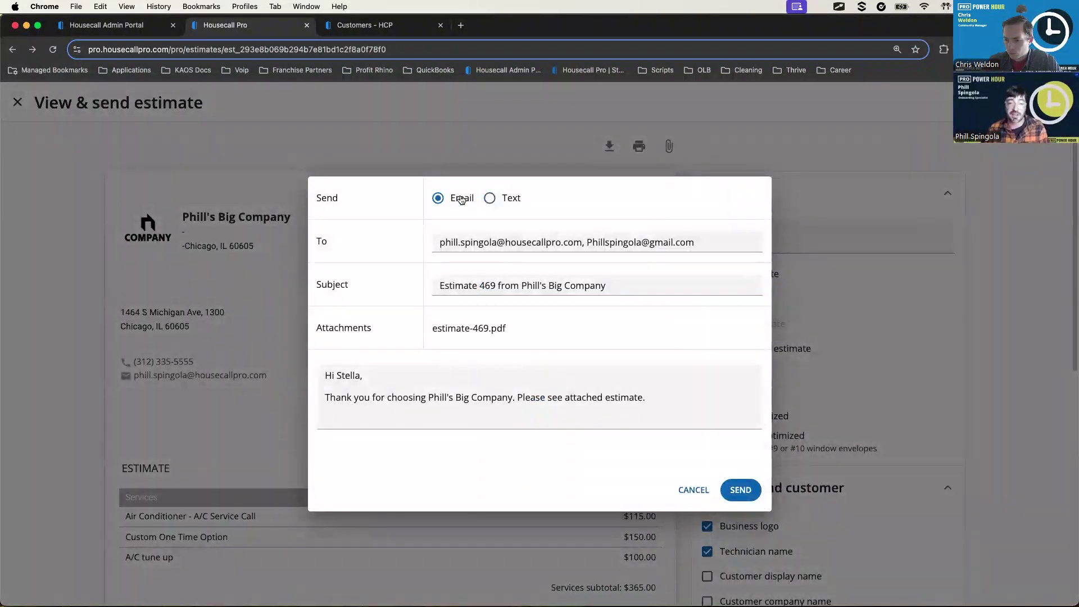
{"action": "key", "text": "ctrl+shift+a"}
{"action": "left_click_drag", "start_coordinate": [453, 187], "coordinate": [576, 137]}
{"action": "left_click_drag", "start_coordinate": [528, 200], "coordinate": [686, 157]}
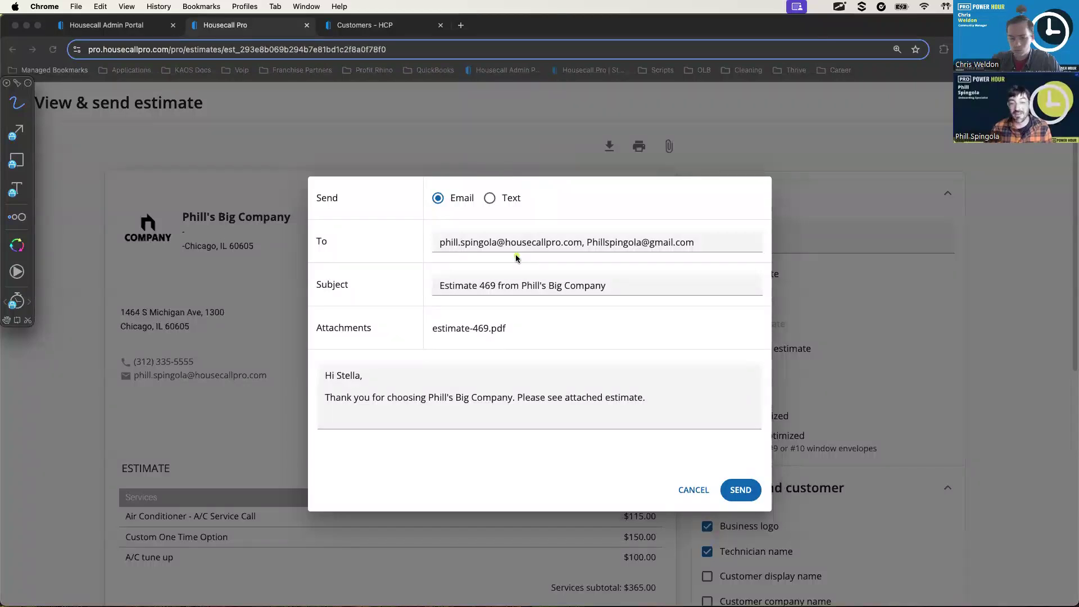
Mark the send form's recipient, subject and message with the annotation pen, and leave the form and the preview without sending.
{"action": "mouse_move", "coordinate": [664, 218]}
{"action": "left_mouse_down"}
{"action": "mouse_move", "coordinate": [711, 239]}
{"action": "mouse_move", "coordinate": [664, 464]}
{"action": "mouse_move", "coordinate": [527, 467]}
{"action": "left_mouse_up"}
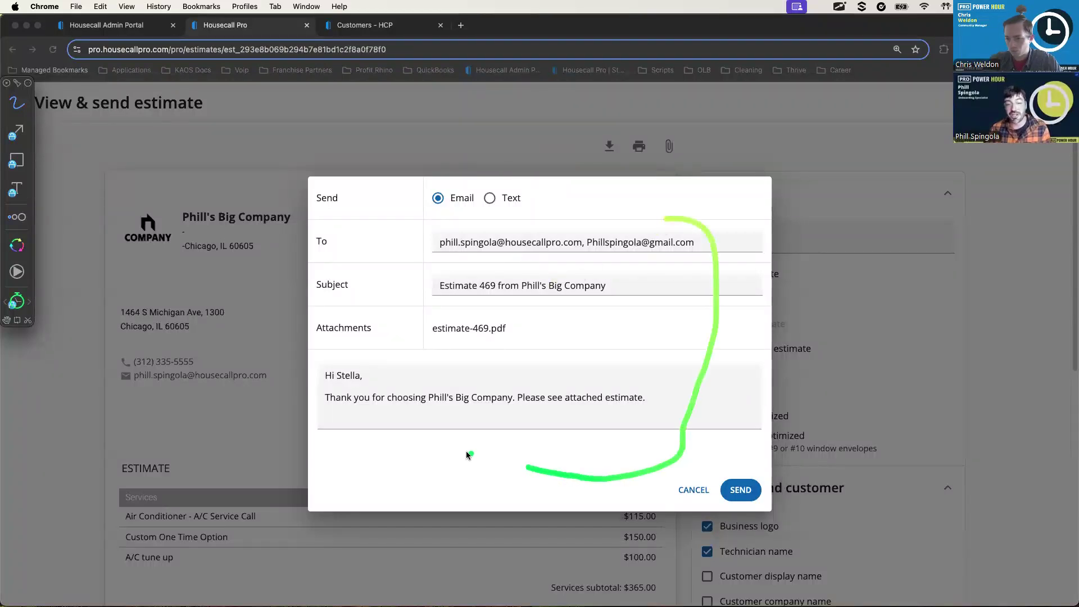
{"action": "left_click_drag", "start_coordinate": [362, 402], "coordinate": [447, 400]}
{"action": "left_click_drag", "start_coordinate": [478, 245], "coordinate": [537, 246]}
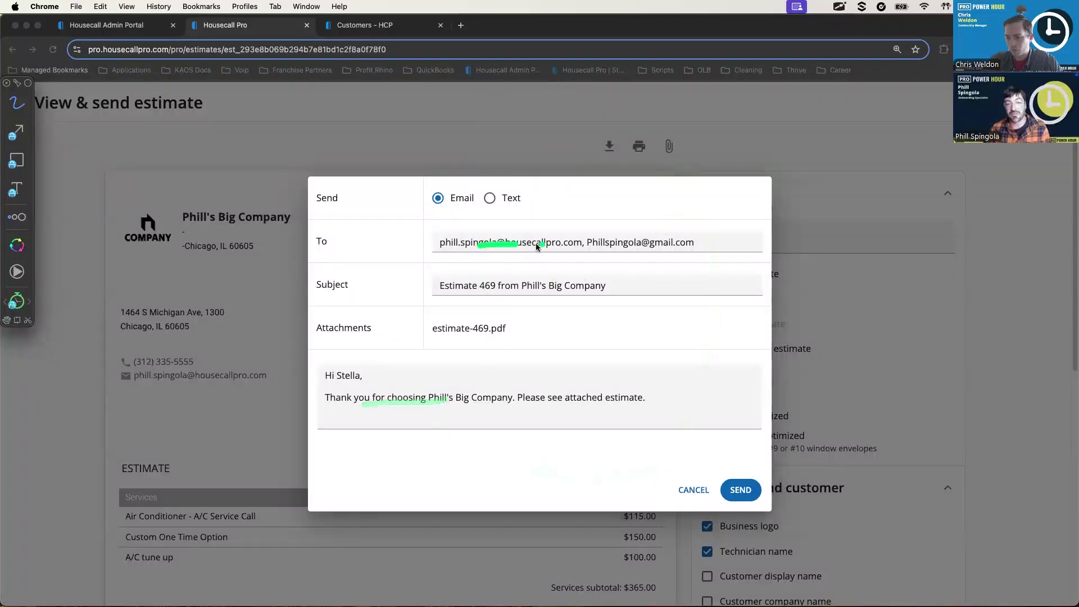
{"action": "left_click_drag", "start_coordinate": [478, 287], "coordinate": [595, 289]}
{"action": "key", "text": "Escape"}
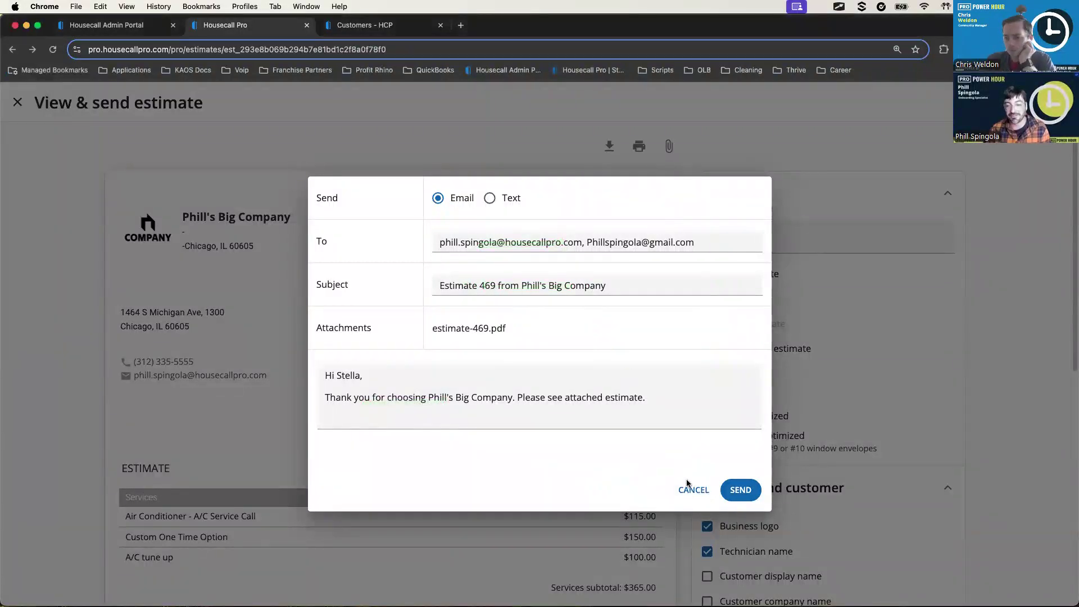
{"action": "left_click", "coordinate": [691, 488]}
{"action": "left_click", "coordinate": [18, 102]}
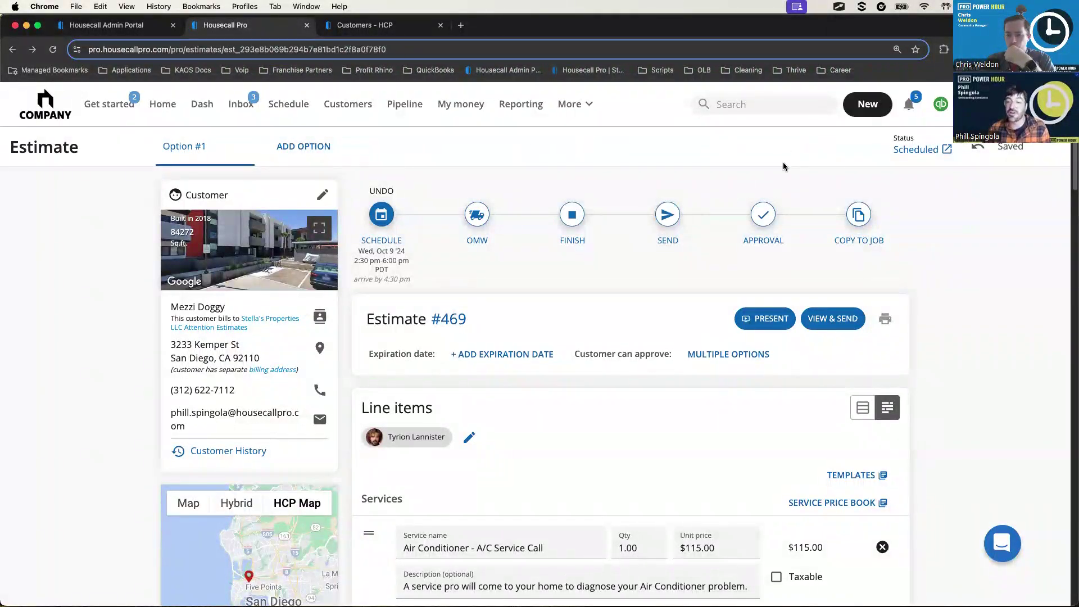
Send the estimate to the customer and mark it as approved.
{"action": "left_click", "coordinate": [672, 216]}
{"action": "left_click", "coordinate": [729, 488]}
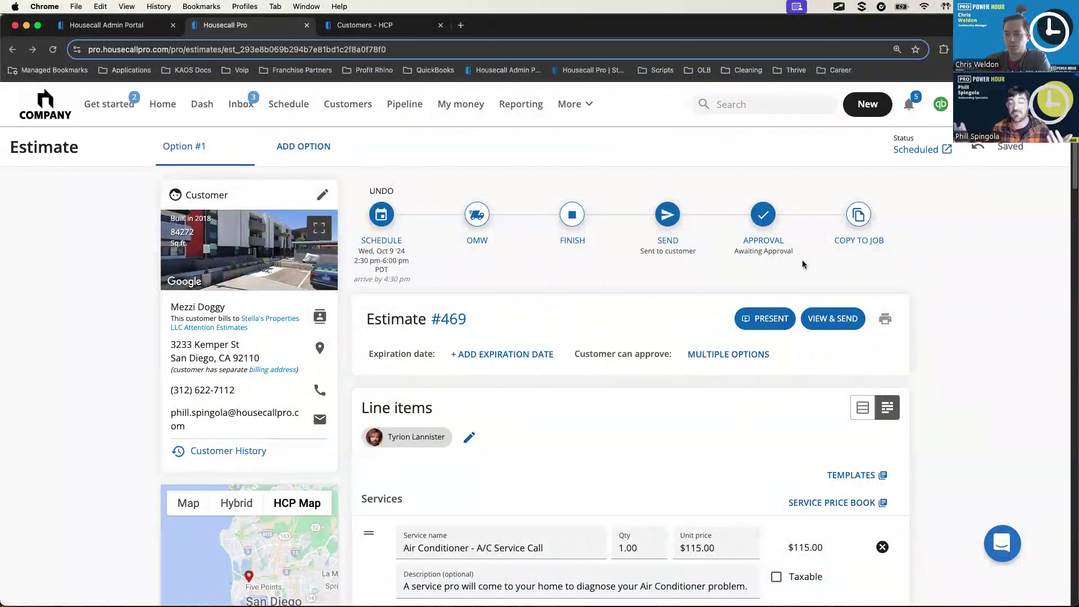
{"action": "left_click", "coordinate": [765, 217]}
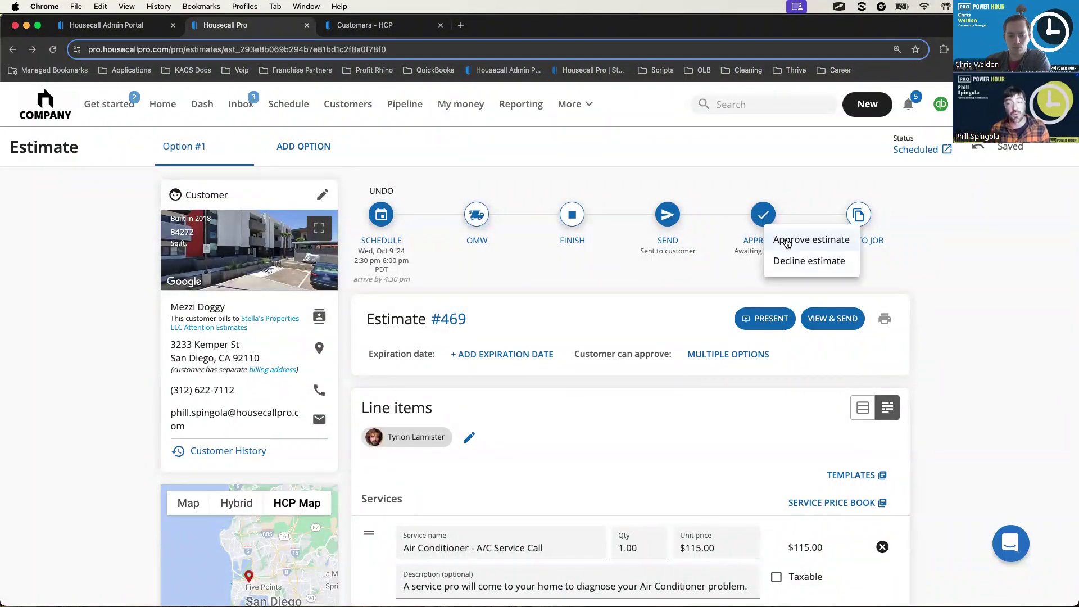
{"action": "left_click", "coordinate": [786, 242]}
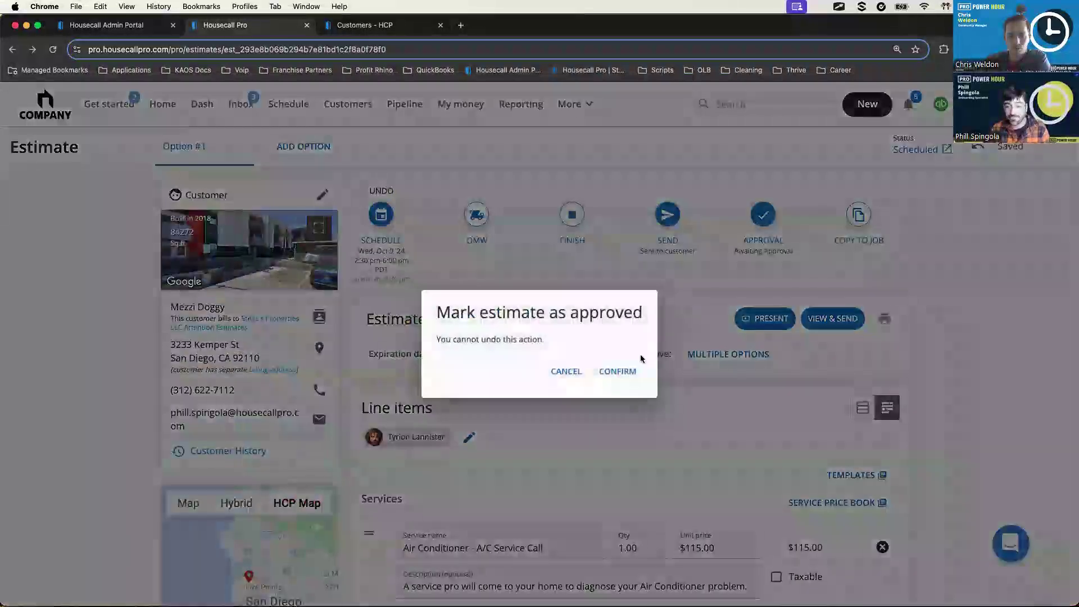
{"action": "left_click", "coordinate": [603, 380]}
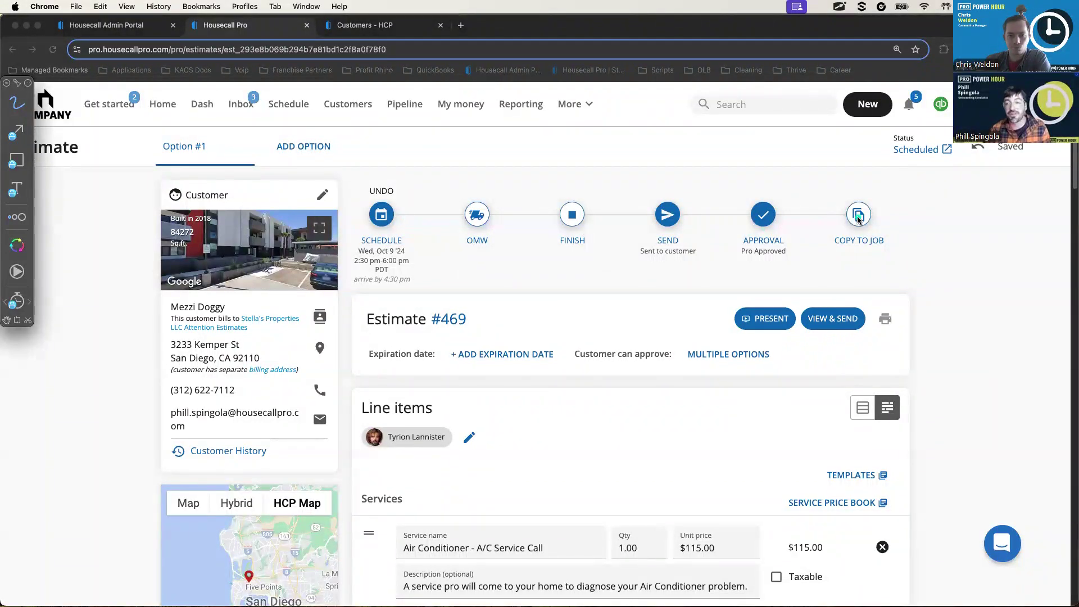
Copy the approved estimate to a job and add an appointment on Thu, 10/10/2024 from 03:45pm to 04:45pm with a 2h arrival window.
{"action": "left_click", "coordinate": [858, 219]}
{"action": "left_click", "coordinate": [689, 372]}
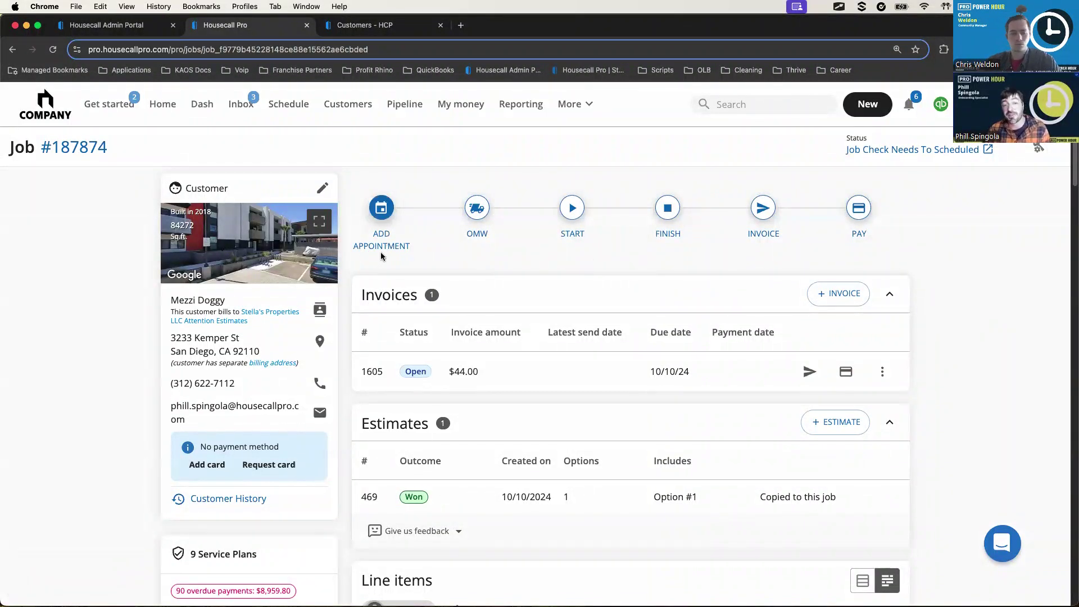
{"action": "left_click", "coordinate": [383, 211]}
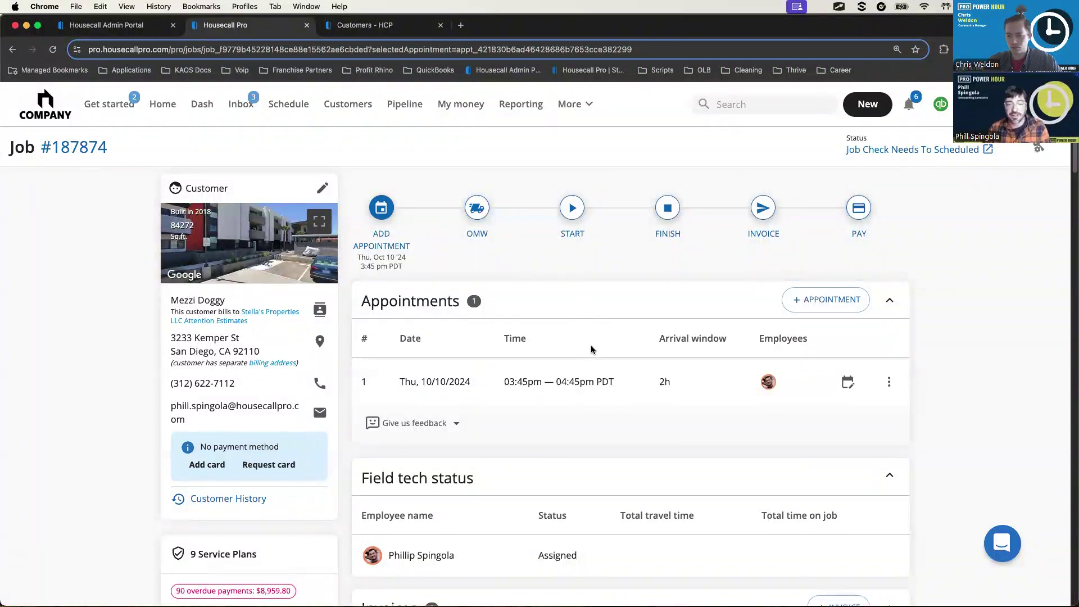
Draw an arrow with the annotation pen from the OMW stage to the total travel time under Field tech status.
{"action": "scroll", "coordinate": [596, 347], "scroll_direction": "down", "scroll_amount": 1}
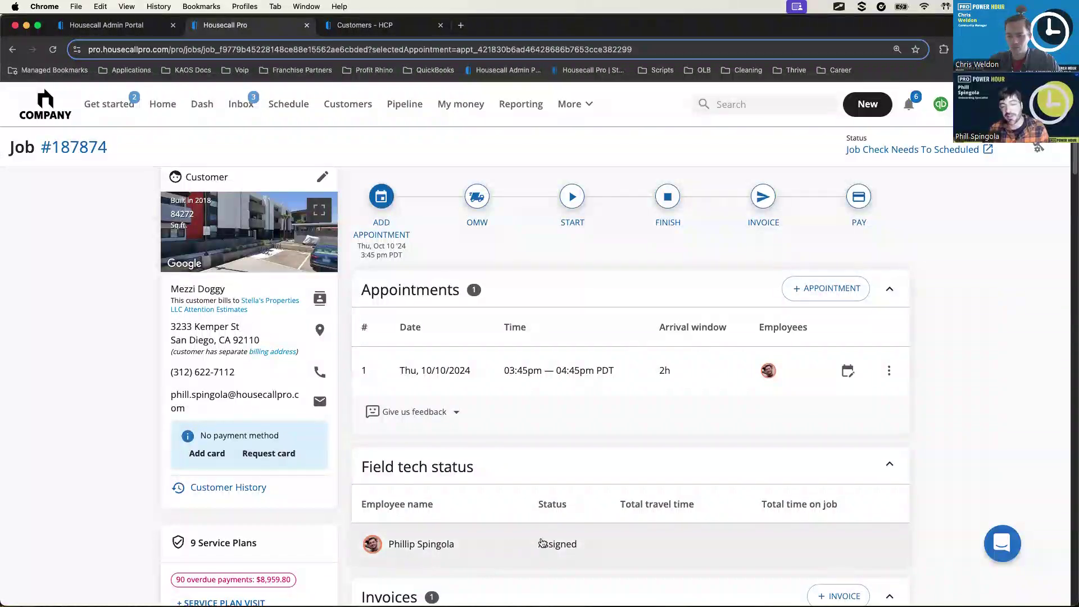
{"action": "key", "text": "ctrl+shift+a"}
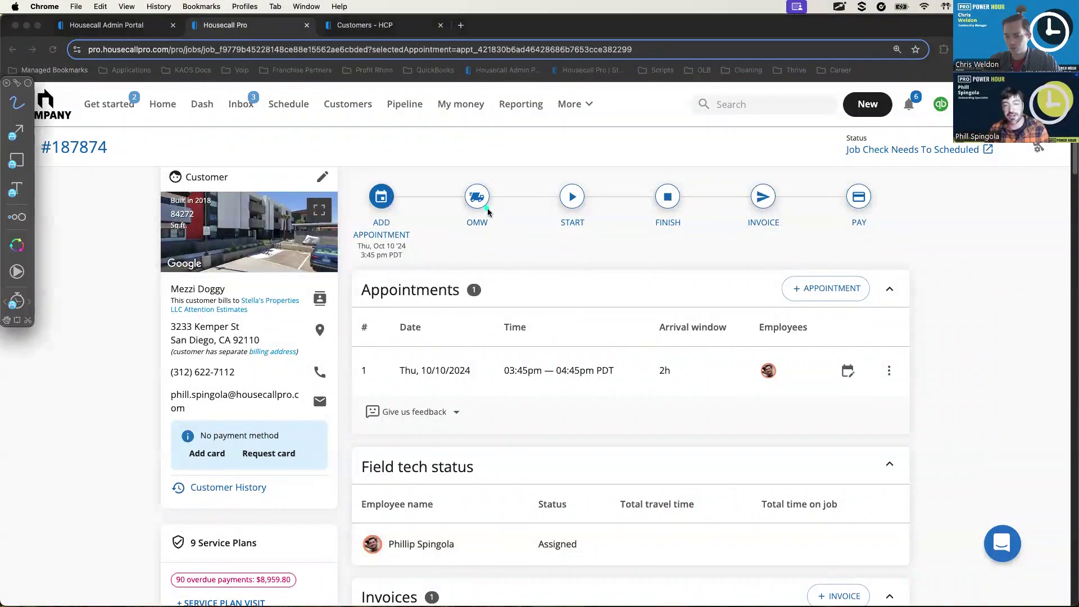
{"action": "mouse_move", "coordinate": [480, 203]}
{"action": "left_mouse_down"}
{"action": "mouse_move", "coordinate": [553, 309]}
{"action": "mouse_move", "coordinate": [660, 539]}
{"action": "left_mouse_up"}
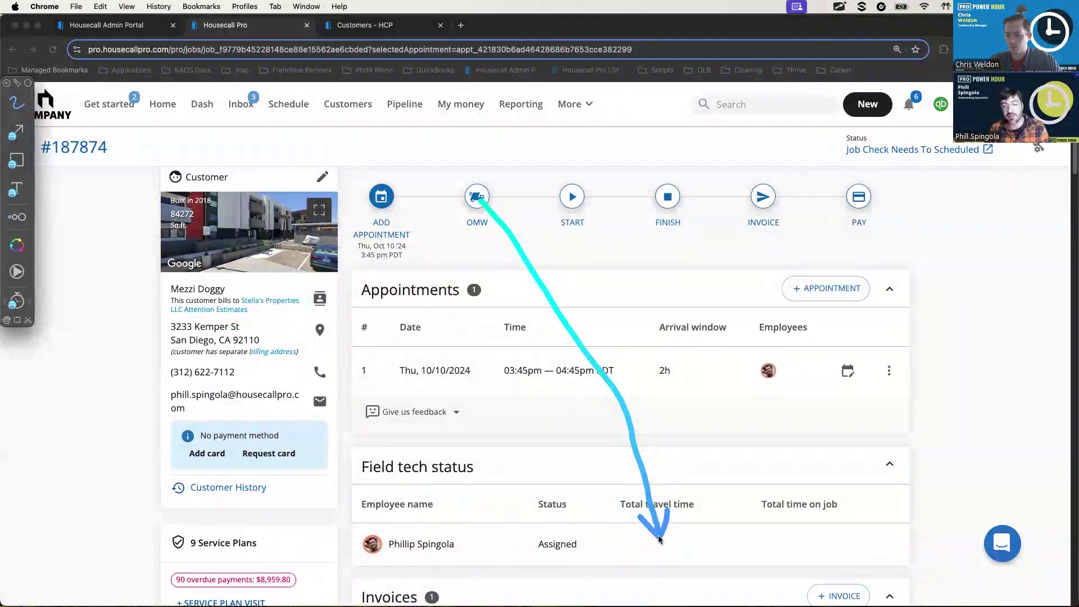
Draw an arrow with the annotation pen from the START stage to the total time on job, and clear the annotations.
{"action": "left_click_drag", "start_coordinate": [572, 200], "coordinate": [797, 538]}
{"action": "left_click", "coordinate": [650, 536]}
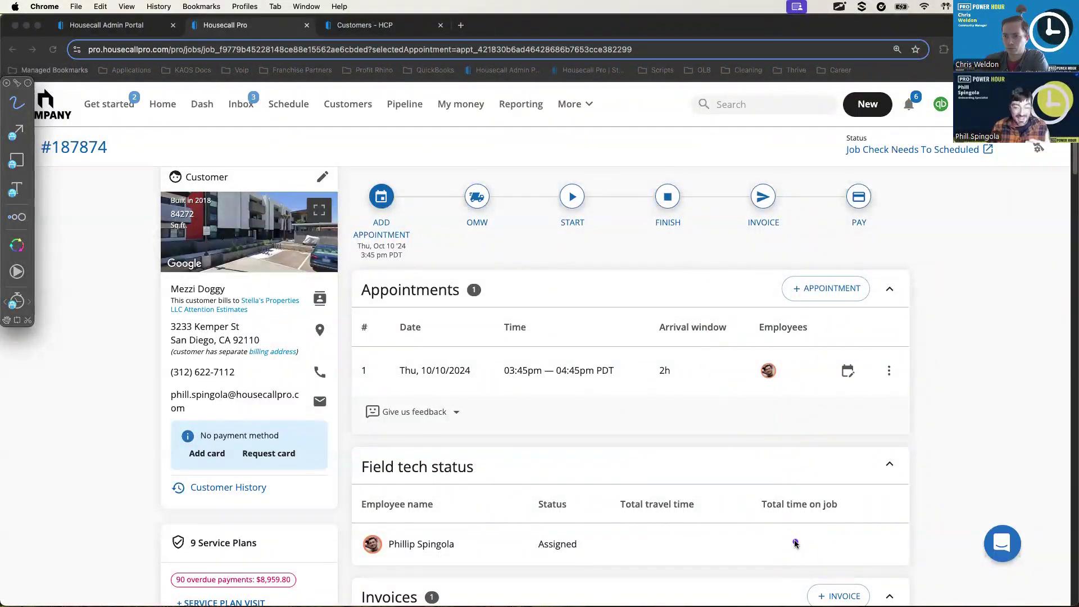
{"action": "key", "text": "Escape"}
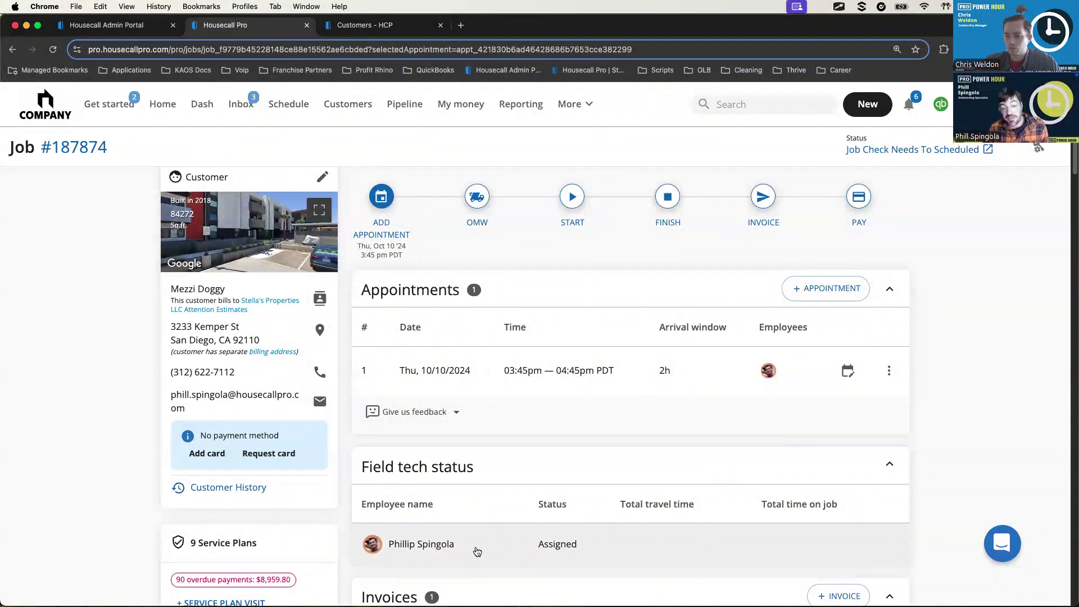
Set the assigned technician's total travel time to 30 minutes and total job time to 2 hours, and return to the job.
{"action": "scroll", "coordinate": [650, 540], "scroll_direction": "down", "scroll_amount": 4}
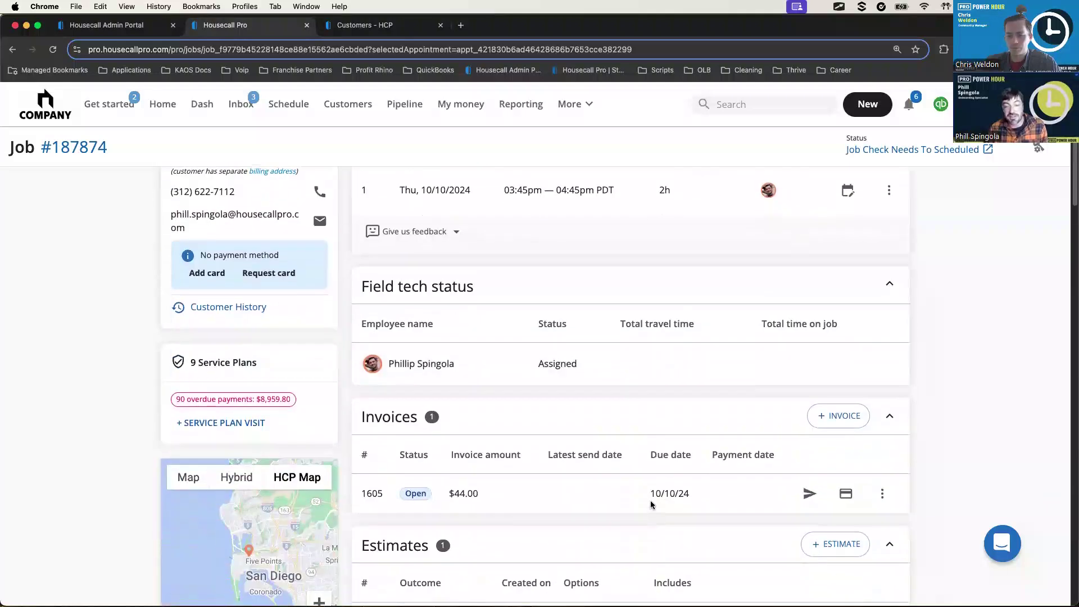
{"action": "left_click", "coordinate": [661, 368]}
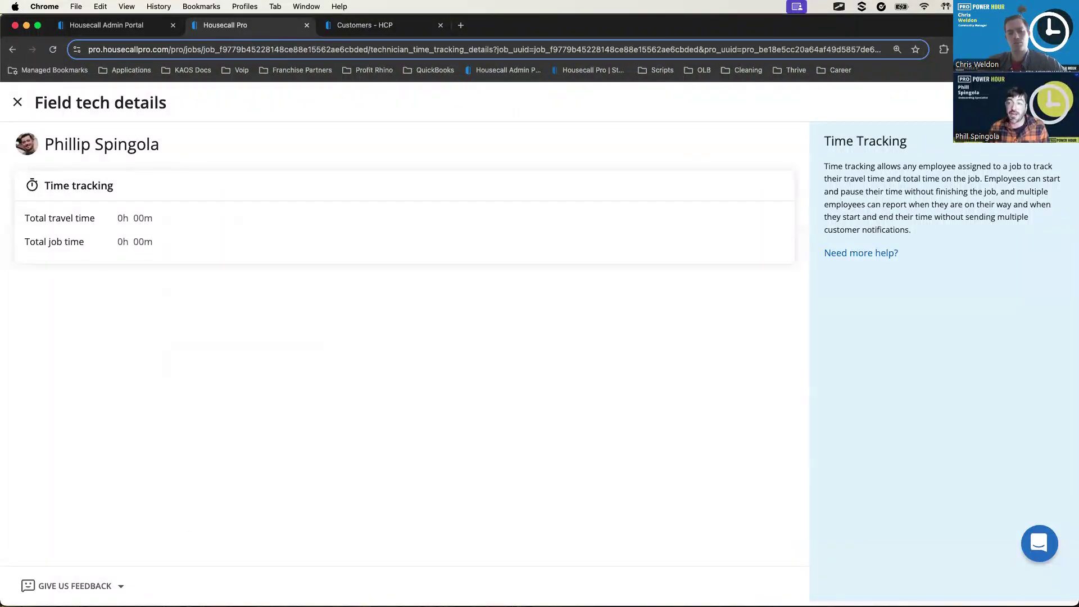
{"action": "left_click", "coordinate": [1046, 103]}
{"action": "left_click", "coordinate": [179, 232]}
{"action": "type", "text": "30"}
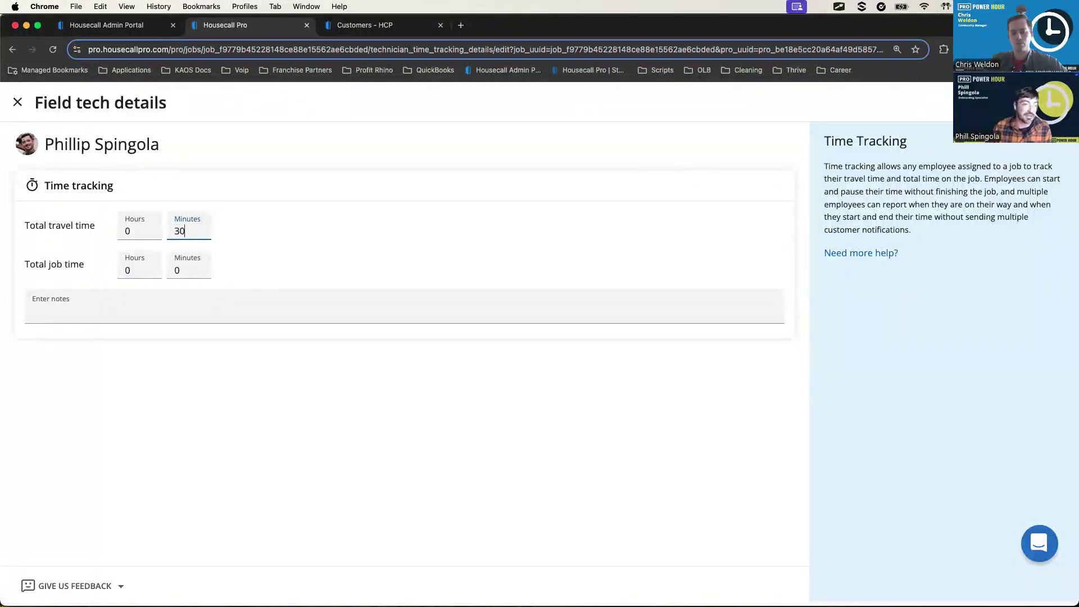
{"action": "key", "text": "Tab"}
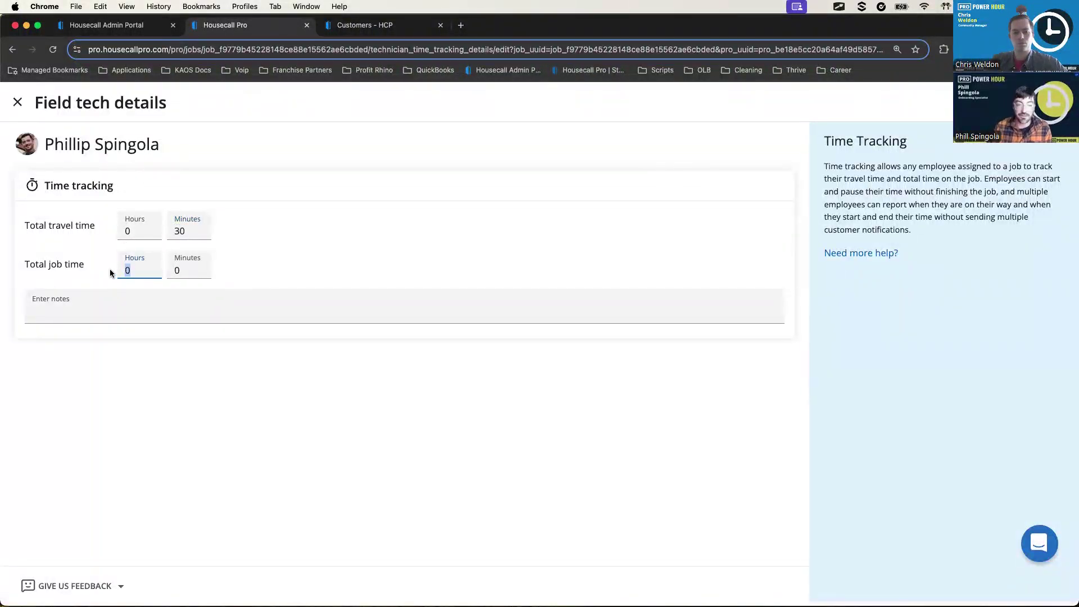
{"action": "type", "text": "2"}
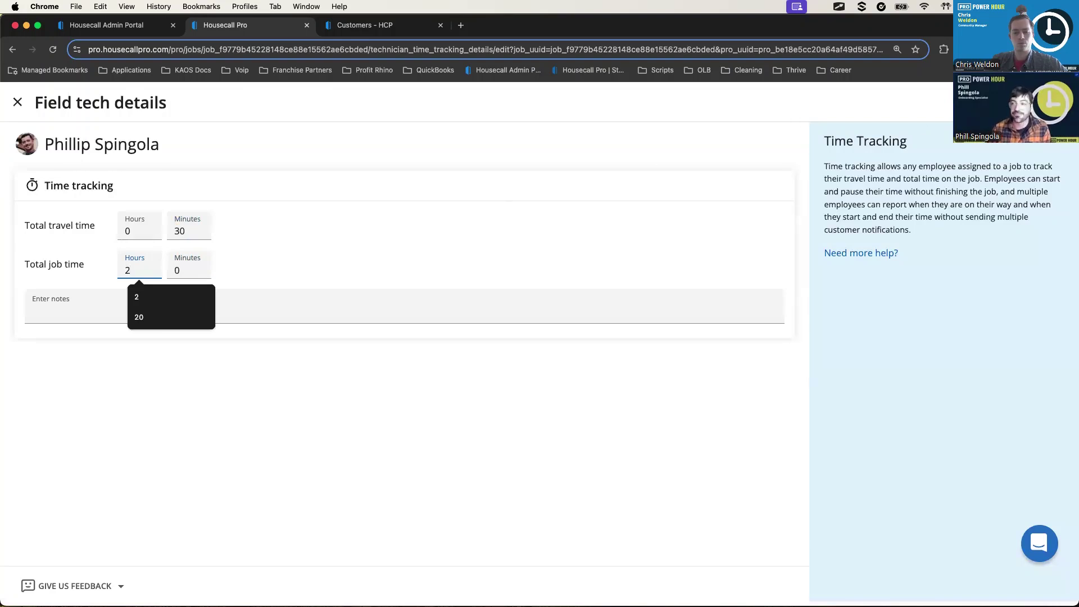
{"action": "key", "text": "Return"}
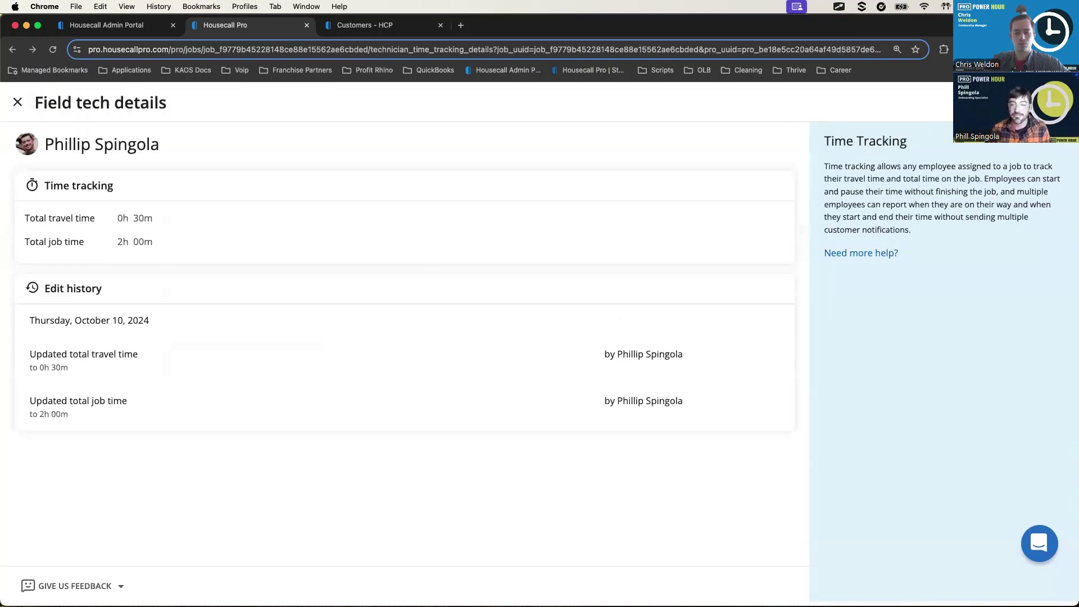
{"action": "left_click", "coordinate": [17, 102]}
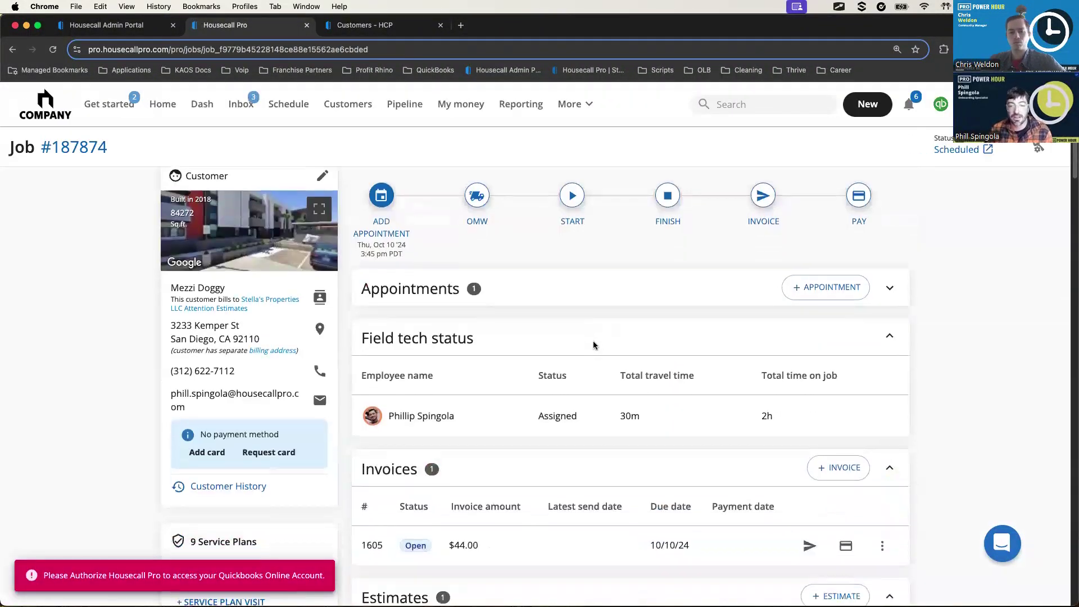
Review the job's field tech status, invoices, estimates and line items.
{"action": "scroll", "coordinate": [593, 343], "scroll_direction": "down", "scroll_amount": 3}
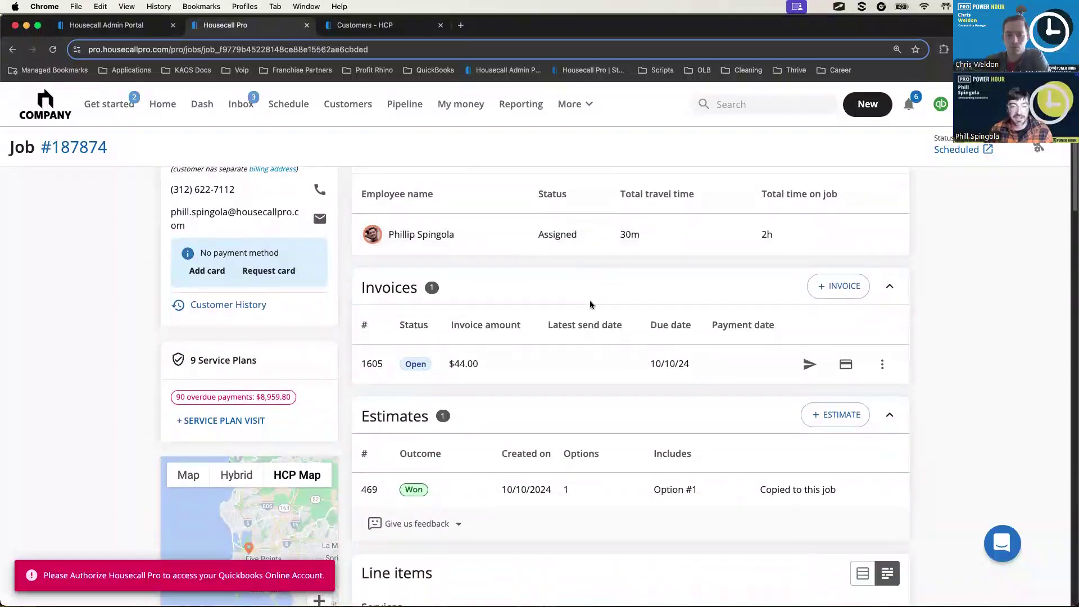
{"action": "scroll", "coordinate": [590, 305], "scroll_direction": "down", "scroll_amount": 5}
{"action": "scroll", "coordinate": [638, 393], "scroll_direction": "down", "scroll_amount": 4}
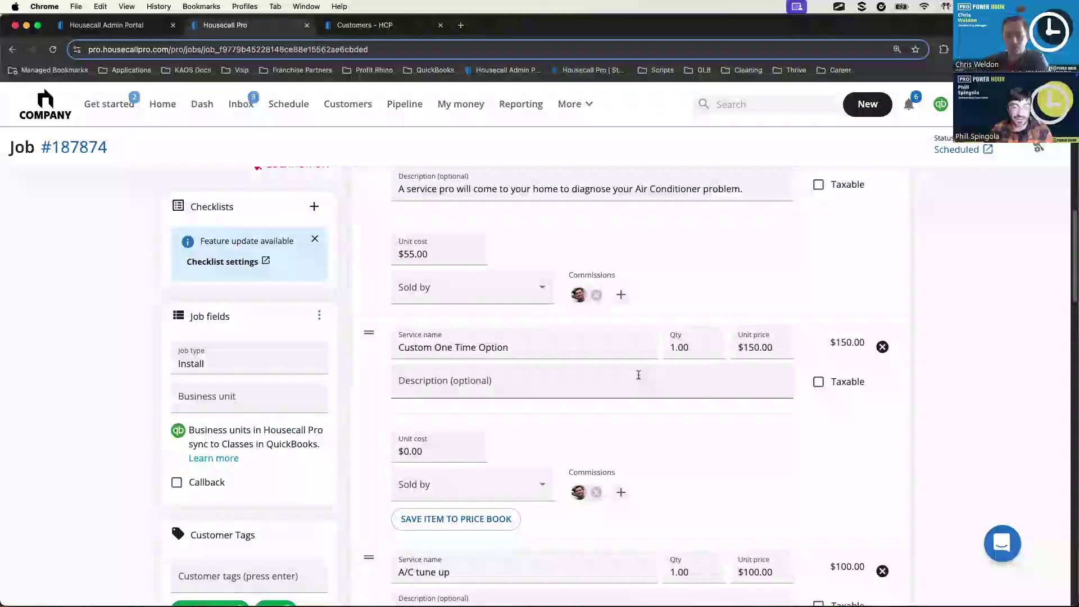
{"action": "scroll", "coordinate": [637, 374], "scroll_direction": "down", "scroll_amount": 1}
{"action": "scroll", "coordinate": [637, 374], "scroll_direction": "up", "scroll_amount": 10}
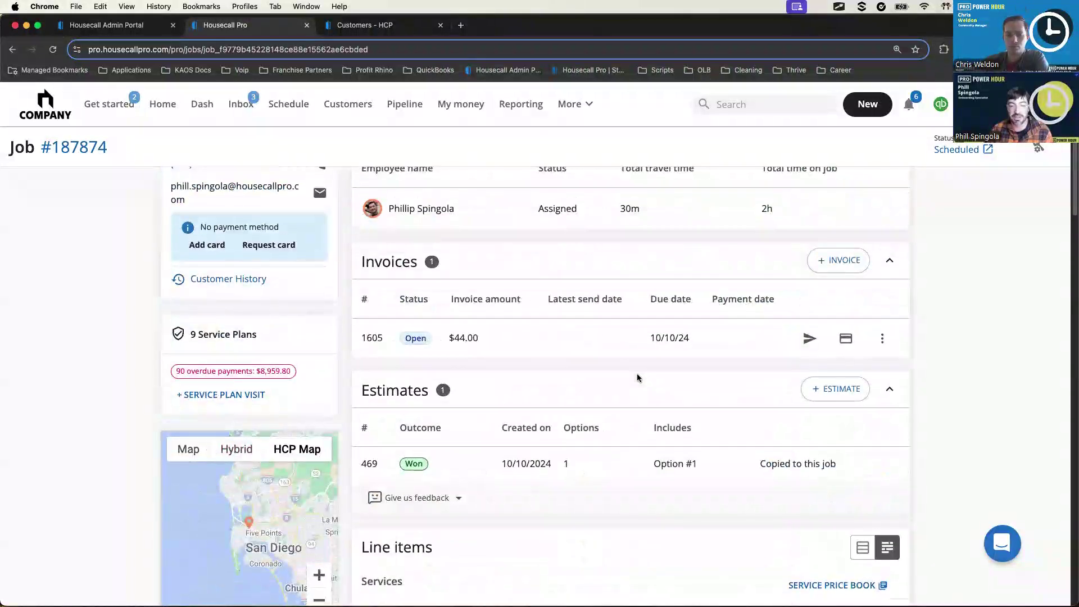
{"action": "scroll", "coordinate": [637, 377], "scroll_direction": "up", "scroll_amount": 1}
{"action": "scroll", "coordinate": [444, 320], "scroll_direction": "down", "scroll_amount": 1}
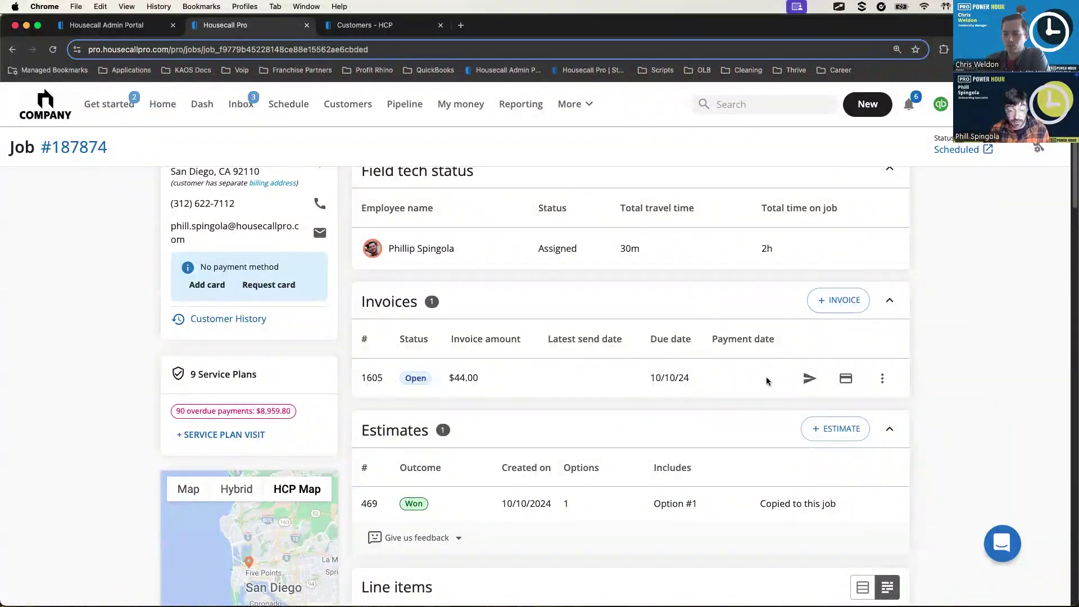
{"action": "scroll", "coordinate": [756, 388], "scroll_direction": "down", "scroll_amount": 1}
{"action": "scroll", "coordinate": [703, 374], "scroll_direction": "down", "scroll_amount": 2}
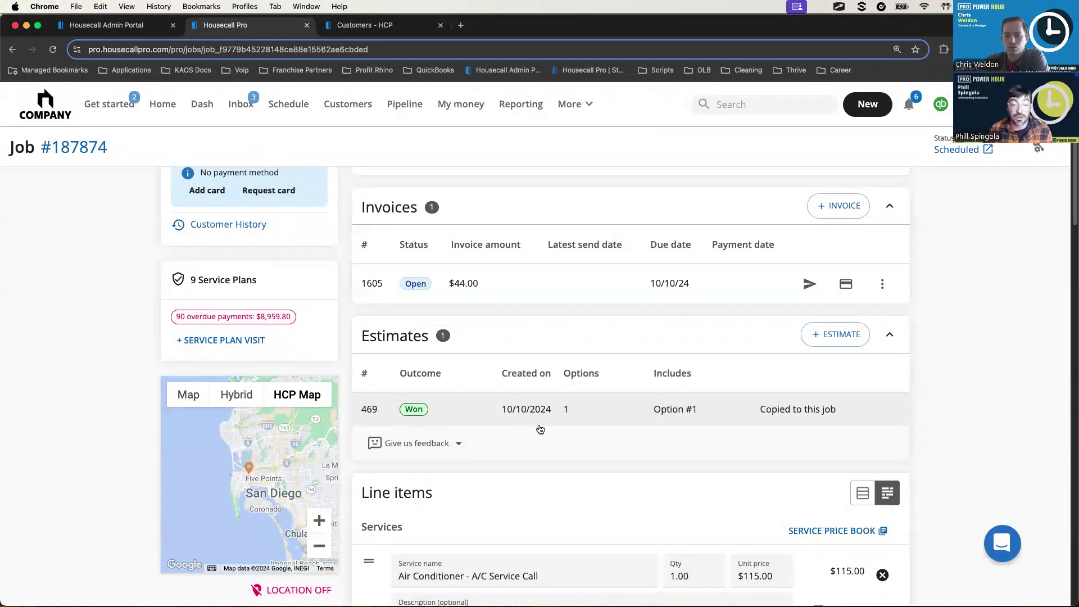
Mark the Commissions assignment on the A/C tune up line item with the annotation pen.
{"action": "scroll", "coordinate": [618, 433], "scroll_direction": "down", "scroll_amount": 3}
{"action": "scroll", "coordinate": [629, 394], "scroll_direction": "down", "scroll_amount": 8}
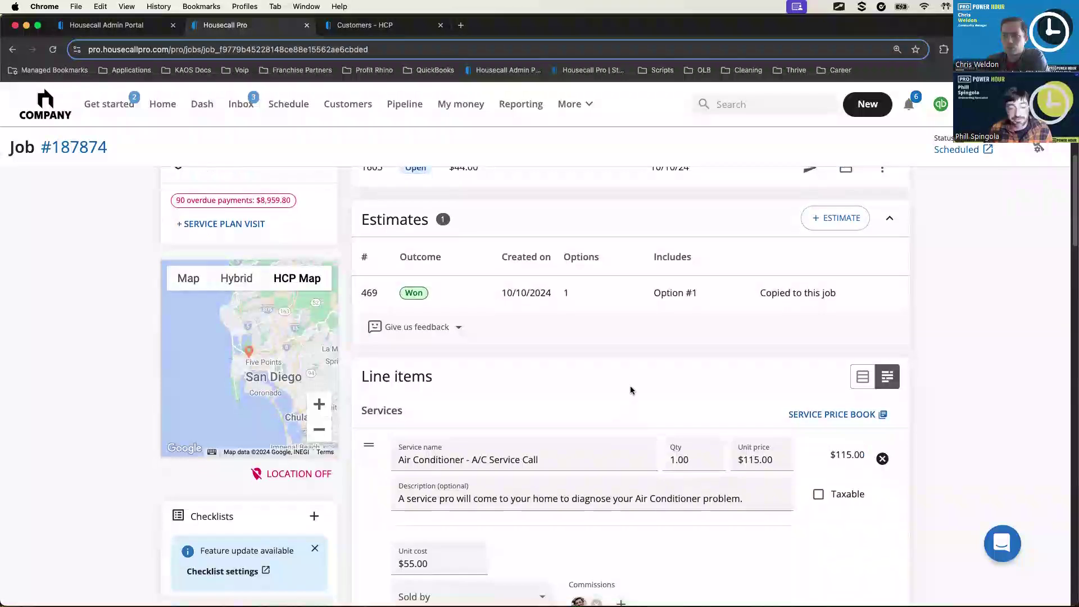
{"action": "scroll", "coordinate": [669, 392], "scroll_direction": "down", "scroll_amount": 10}
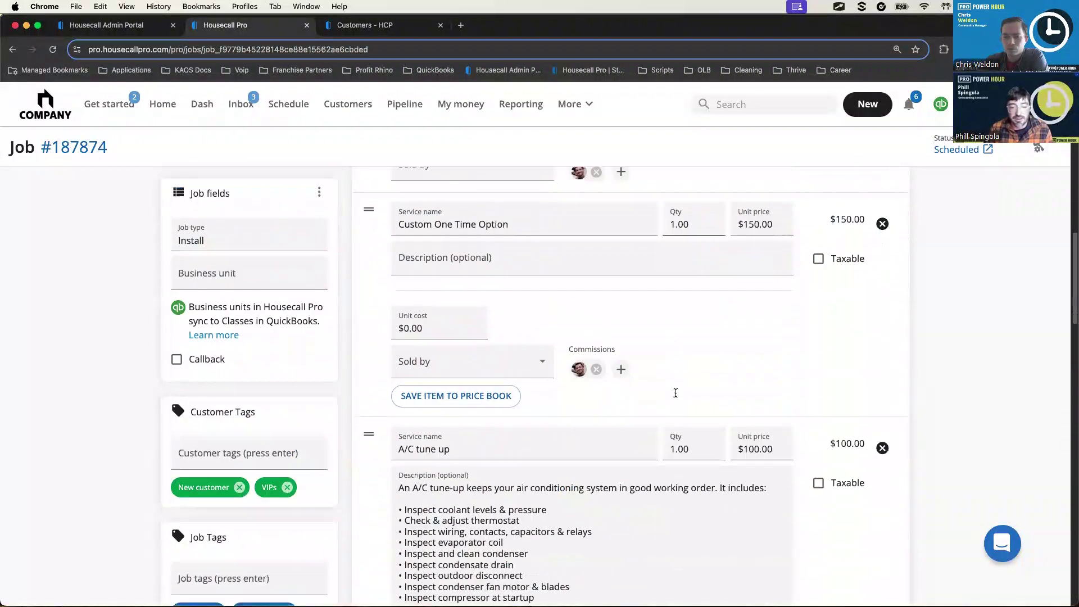
{"action": "scroll", "coordinate": [675, 392], "scroll_direction": "down", "scroll_amount": 1}
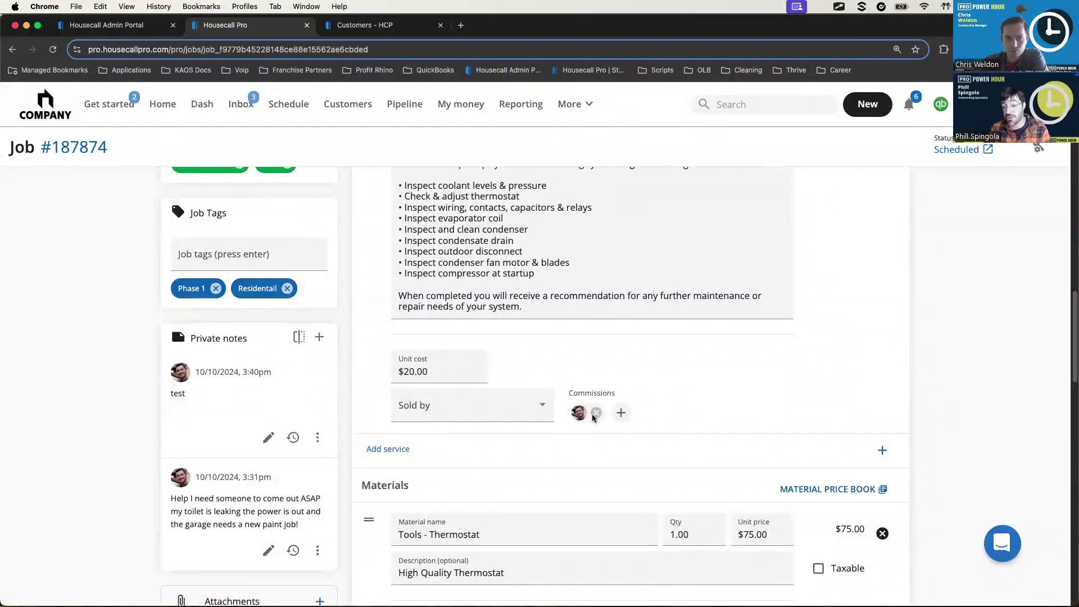
{"action": "key", "text": "alt+Tab"}
{"action": "mouse_move", "coordinate": [627, 383]}
{"action": "left_mouse_down"}
{"action": "mouse_move", "coordinate": [612, 438]}
{"action": "mouse_move", "coordinate": [596, 374]}
{"action": "left_mouse_up"}
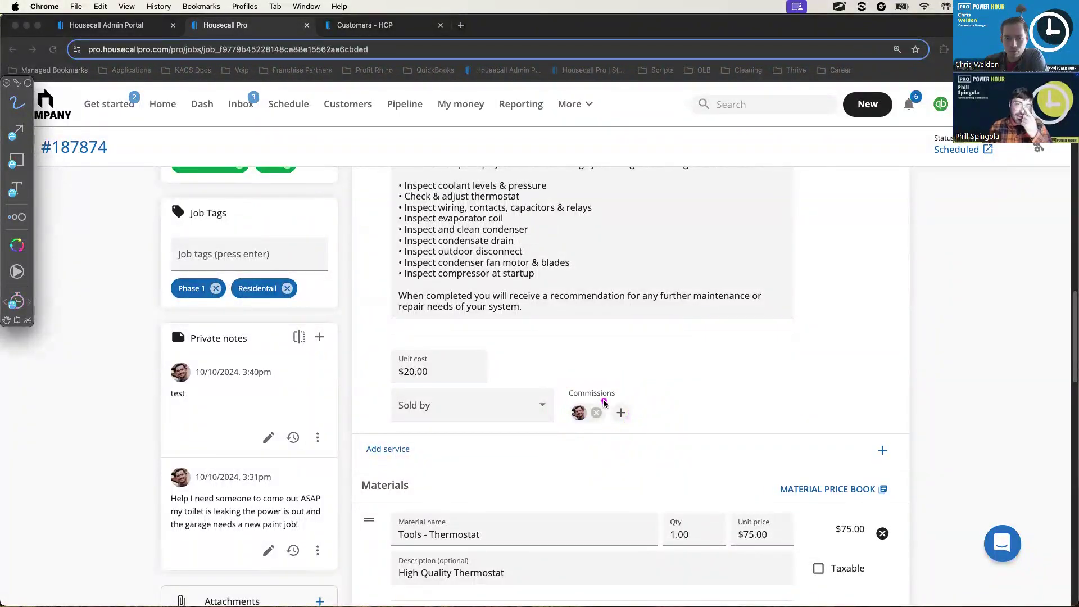
{"action": "left_click_drag", "start_coordinate": [568, 429], "coordinate": [622, 433]}
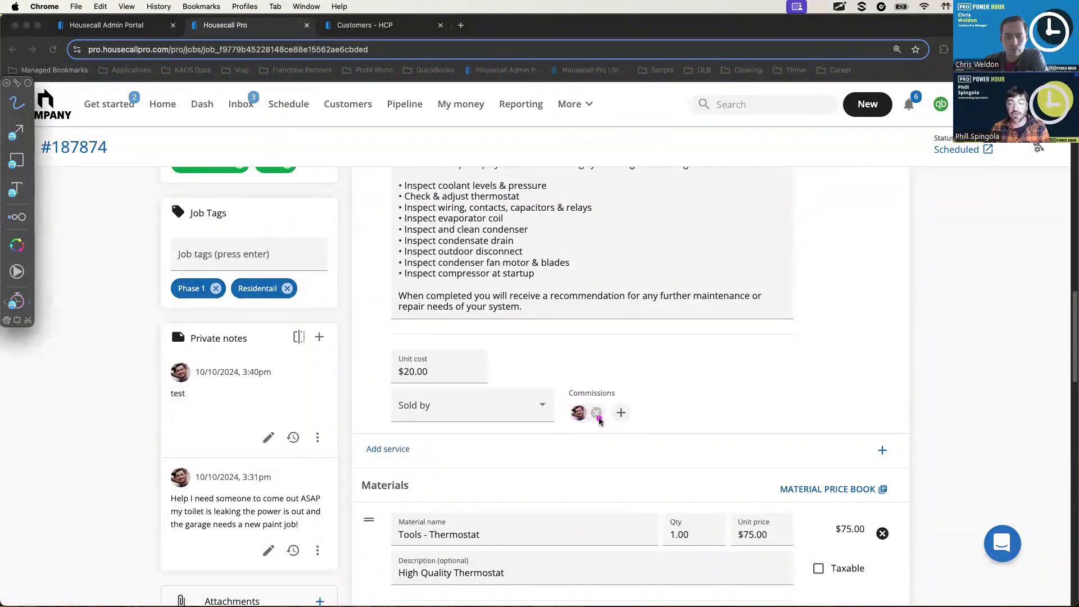
View the employees available for the A/C tune up commission, and set the assigned technician as that item's seller.
{"action": "left_click", "coordinate": [620, 412]}
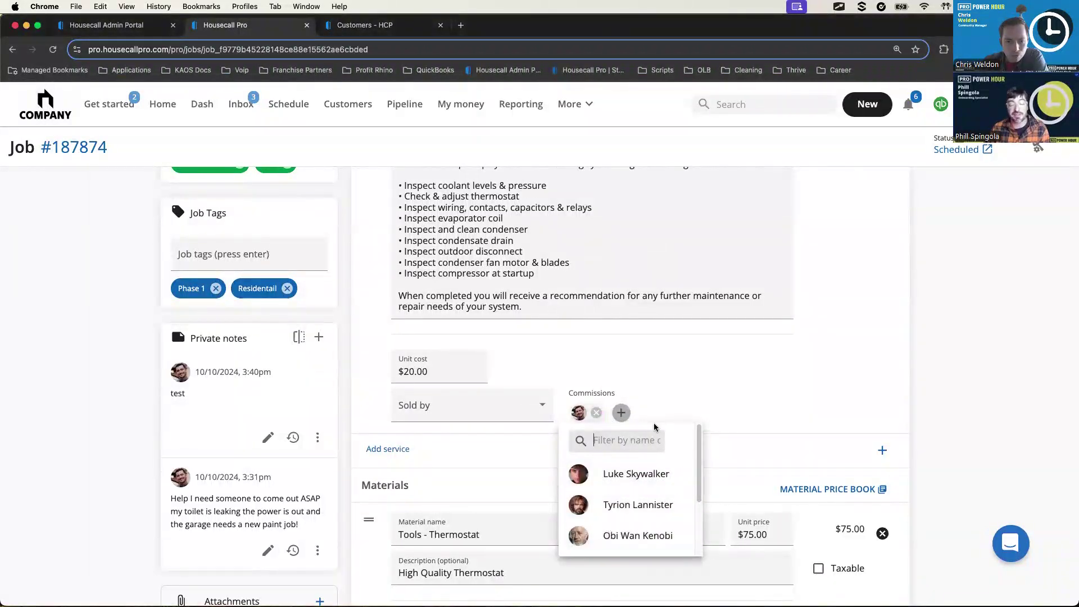
{"action": "left_click", "coordinate": [681, 395]}
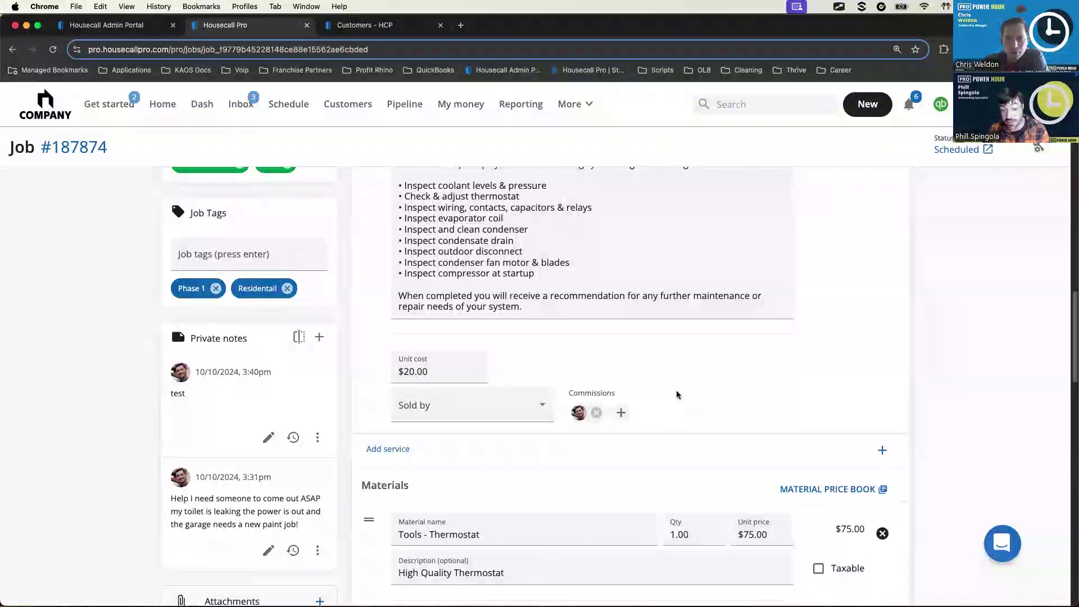
{"action": "left_click", "coordinate": [545, 405]}
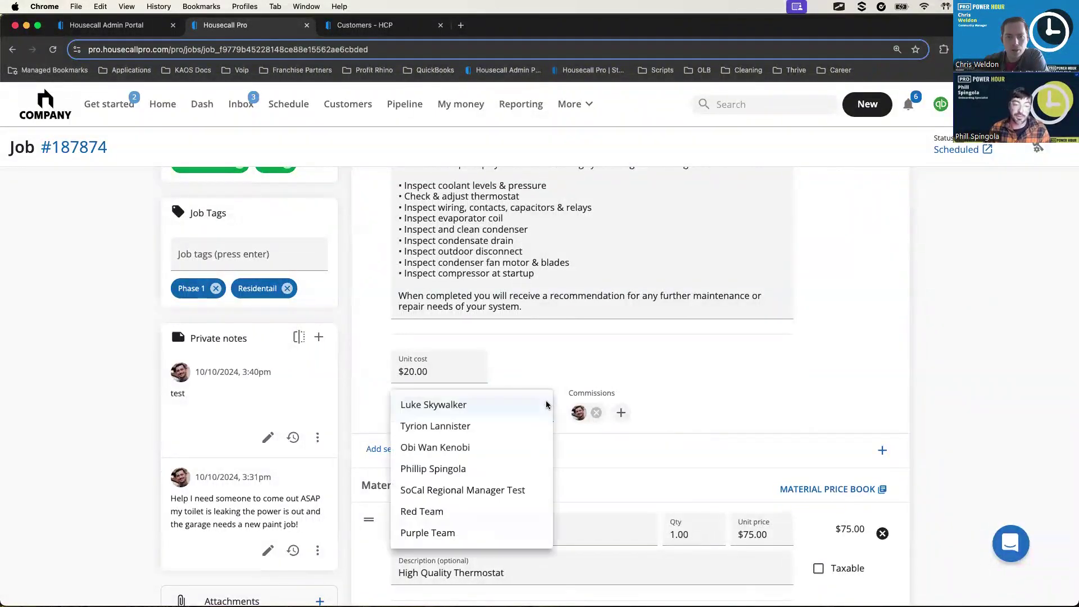
{"action": "left_click", "coordinate": [520, 468]}
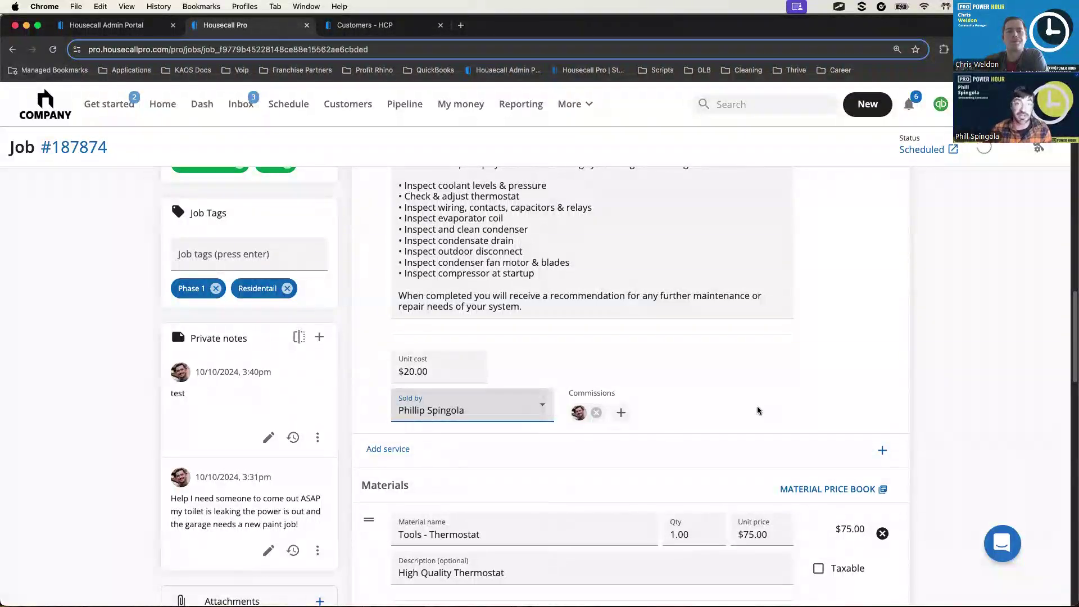
Look over the line items and expand the Commissions section to examine the technician's commissionable total, rate and editable amount.
{"action": "scroll", "coordinate": [756, 410], "scroll_direction": "up", "scroll_amount": 5}
{"action": "scroll", "coordinate": [753, 405], "scroll_direction": "up", "scroll_amount": 4}
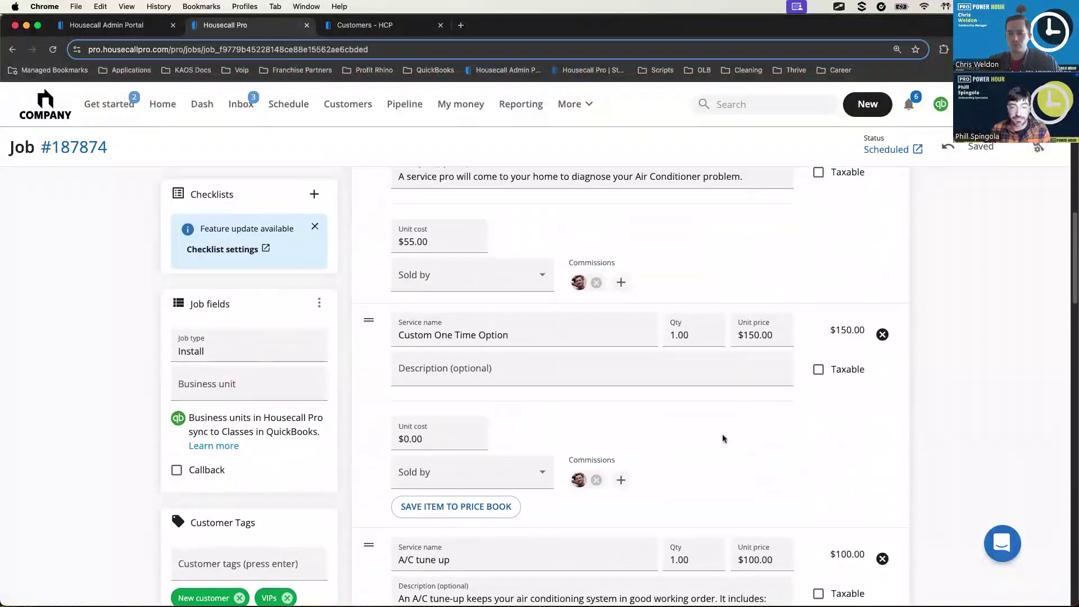
{"action": "scroll", "coordinate": [724, 436], "scroll_direction": "down", "scroll_amount": 7}
{"action": "scroll", "coordinate": [723, 438], "scroll_direction": "down", "scroll_amount": 10}
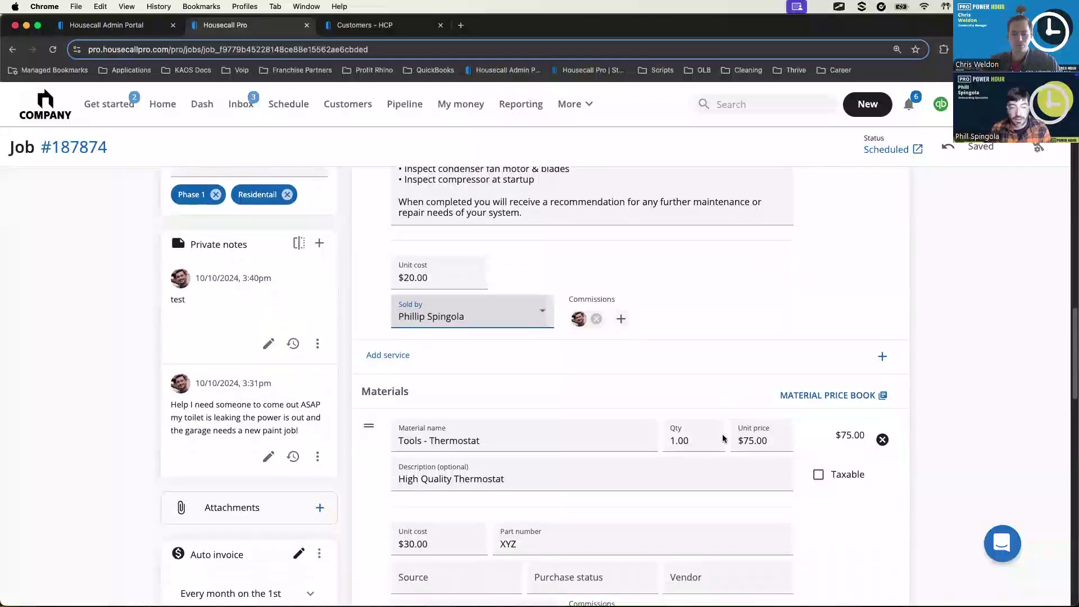
{"action": "scroll", "coordinate": [722, 437], "scroll_direction": "down", "scroll_amount": 5}
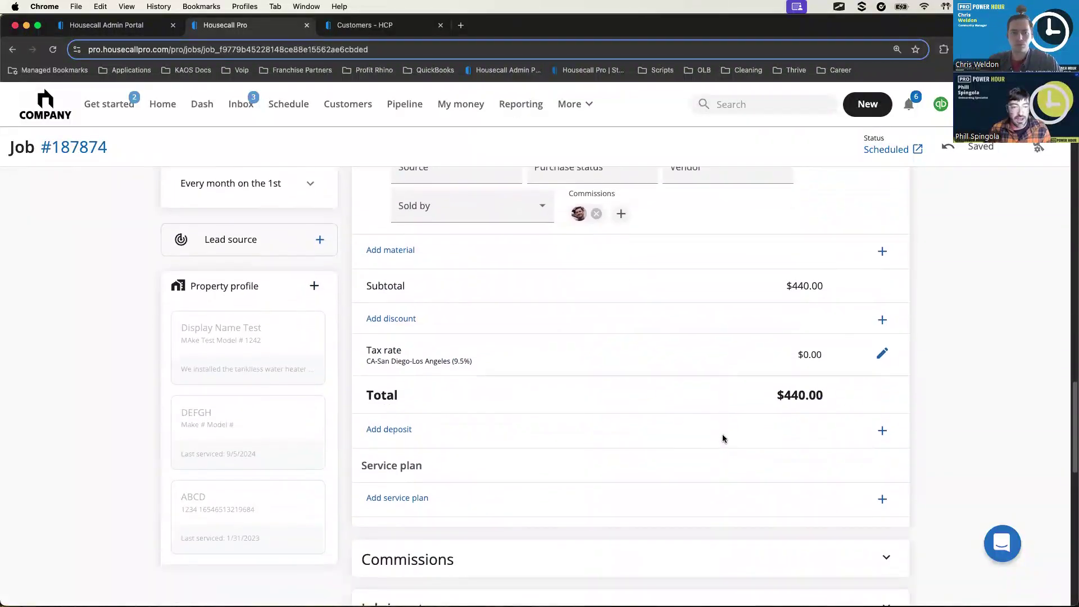
{"action": "scroll", "coordinate": [725, 338], "scroll_direction": "down", "scroll_amount": 3}
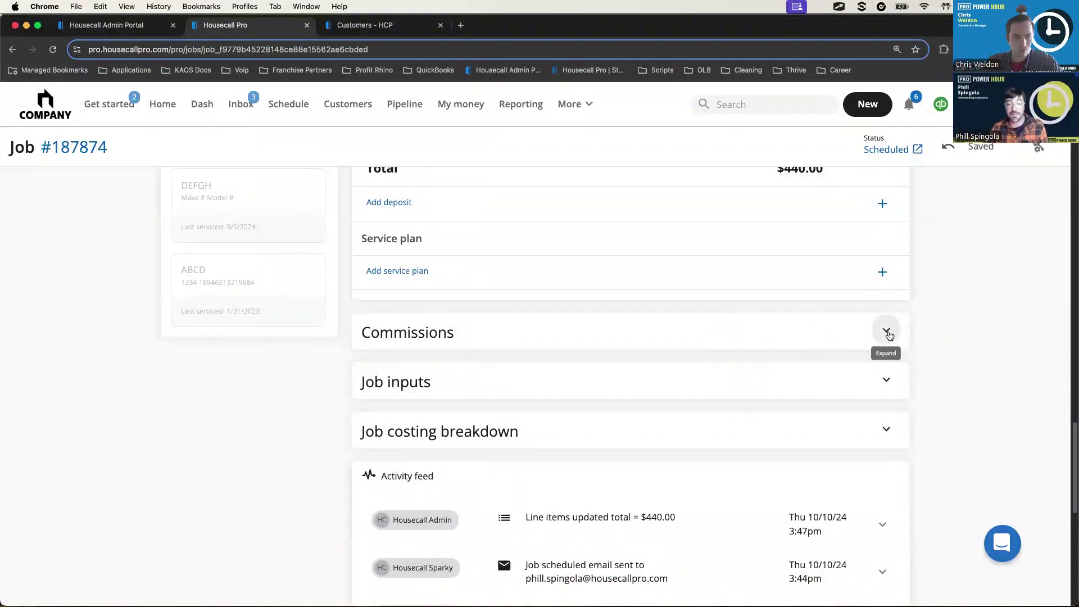
{"action": "left_click", "coordinate": [888, 332]}
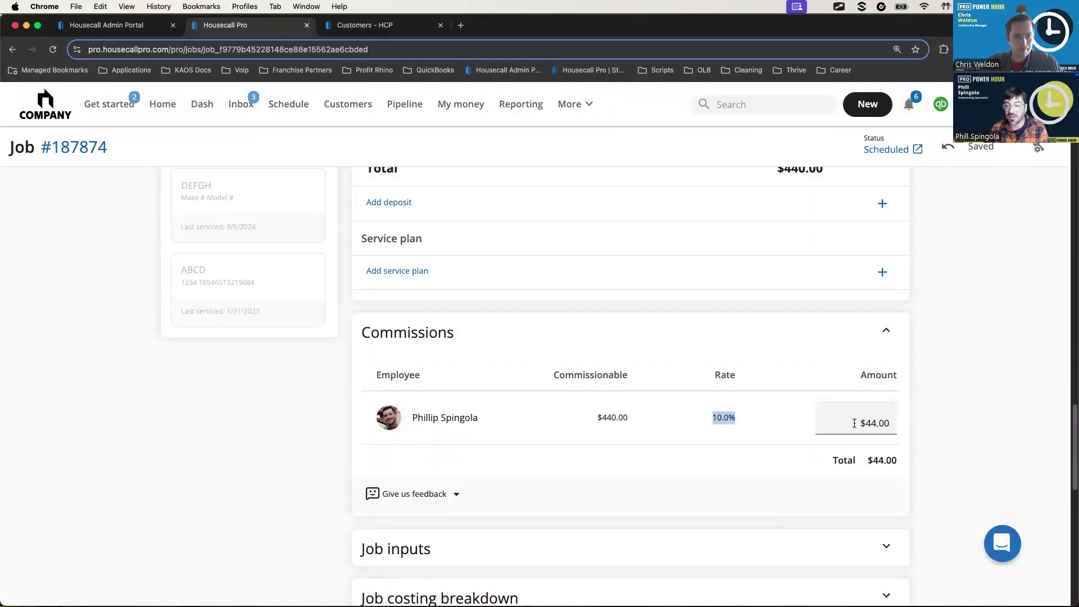
{"action": "left_click", "coordinate": [893, 425]}
{"action": "left_click", "coordinate": [944, 419]}
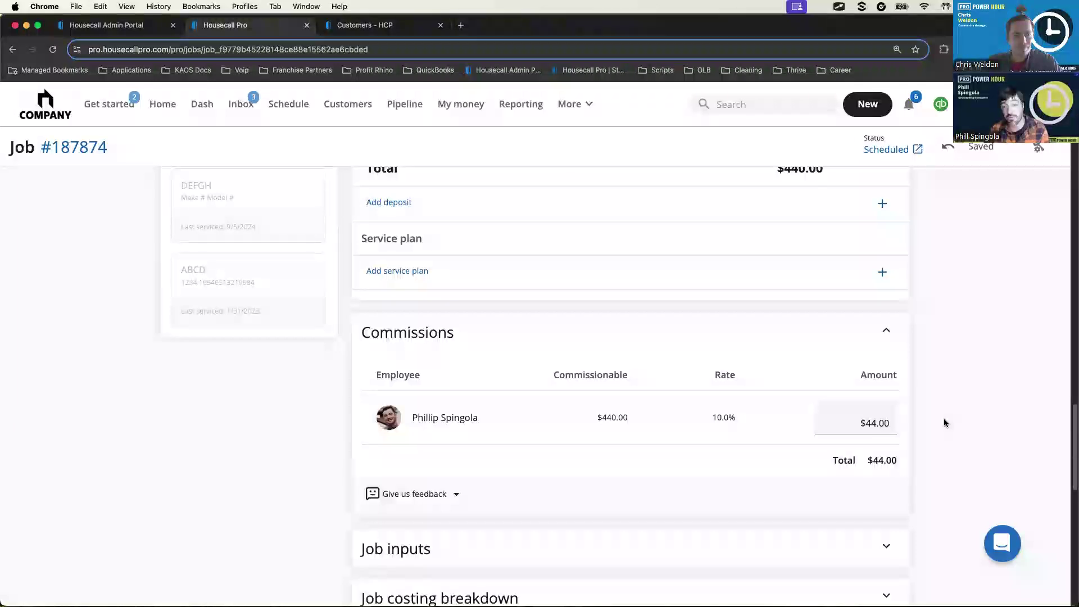
Add a miscellaneous job input named Gas with a unit cost of $75.00 and save it.
{"action": "scroll", "coordinate": [943, 420], "scroll_direction": "down", "scroll_amount": 1}
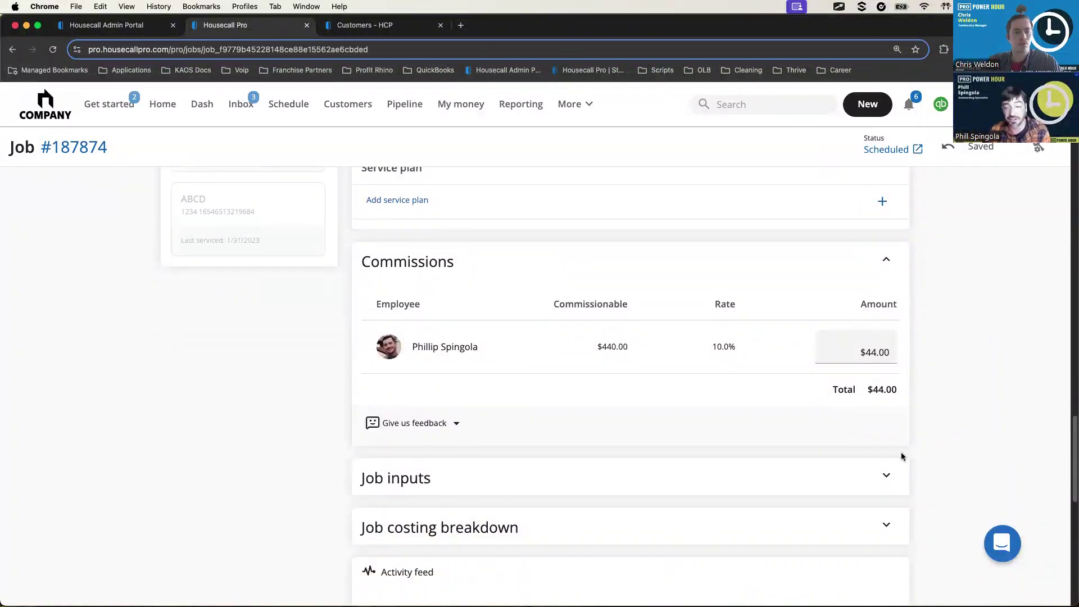
{"action": "scroll", "coordinate": [862, 467], "scroll_direction": "down", "scroll_amount": 3}
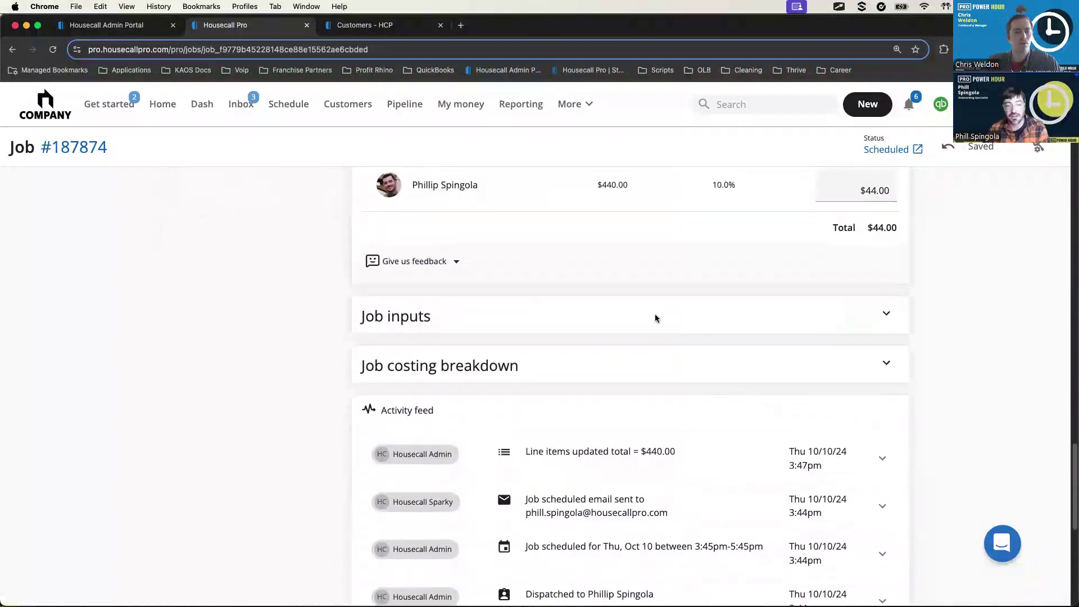
{"action": "left_click", "coordinate": [886, 316]}
{"action": "scroll", "coordinate": [716, 365], "scroll_direction": "down", "scroll_amount": 2}
{"action": "scroll", "coordinate": [597, 355], "scroll_direction": "down", "scroll_amount": 2}
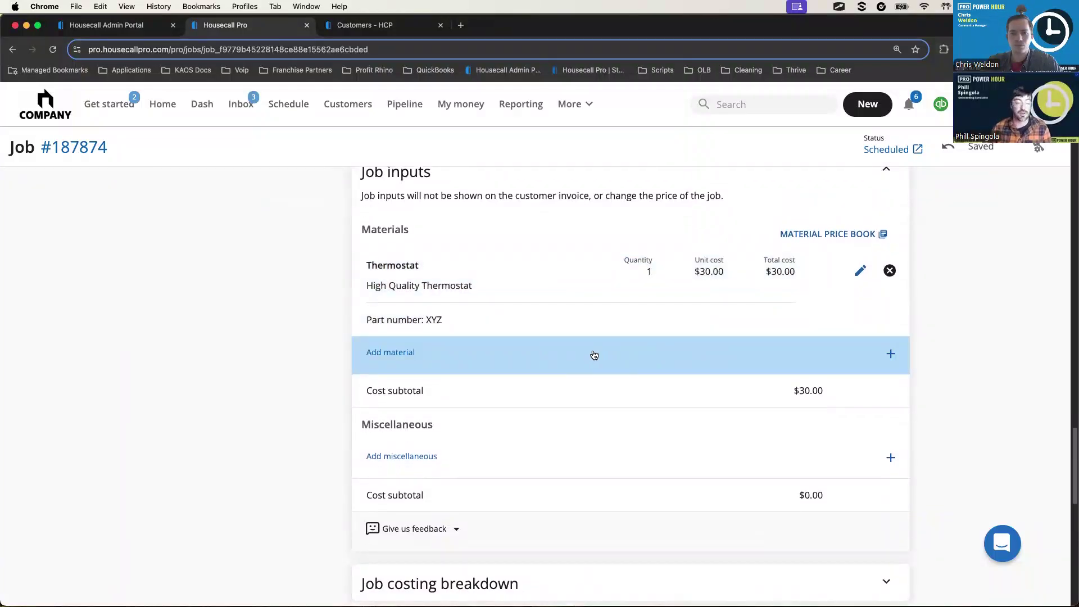
{"action": "left_click", "coordinate": [423, 452]}
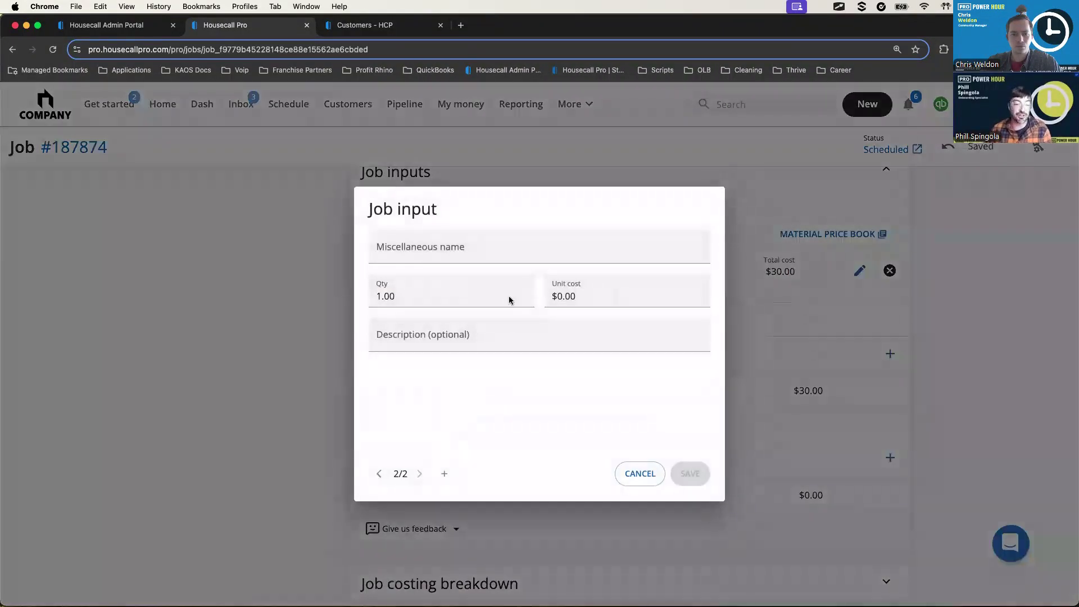
{"action": "left_click", "coordinate": [509, 246]}
{"action": "type", "text": "Gas"}
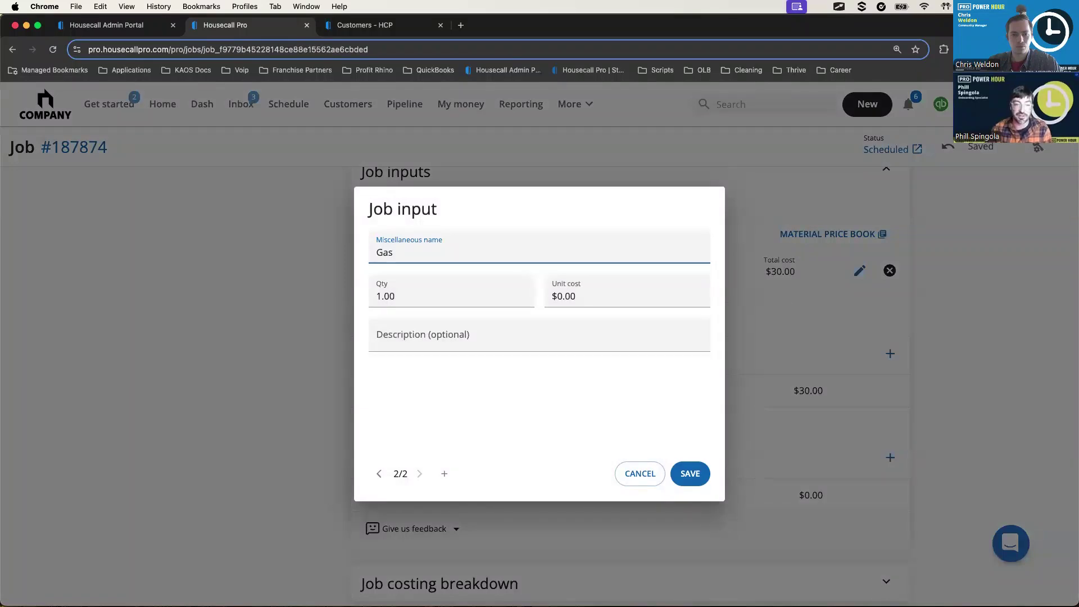
{"action": "left_click", "coordinate": [607, 302]}
{"action": "type", "text": "75"}
{"action": "left_click", "coordinate": [703, 472]}
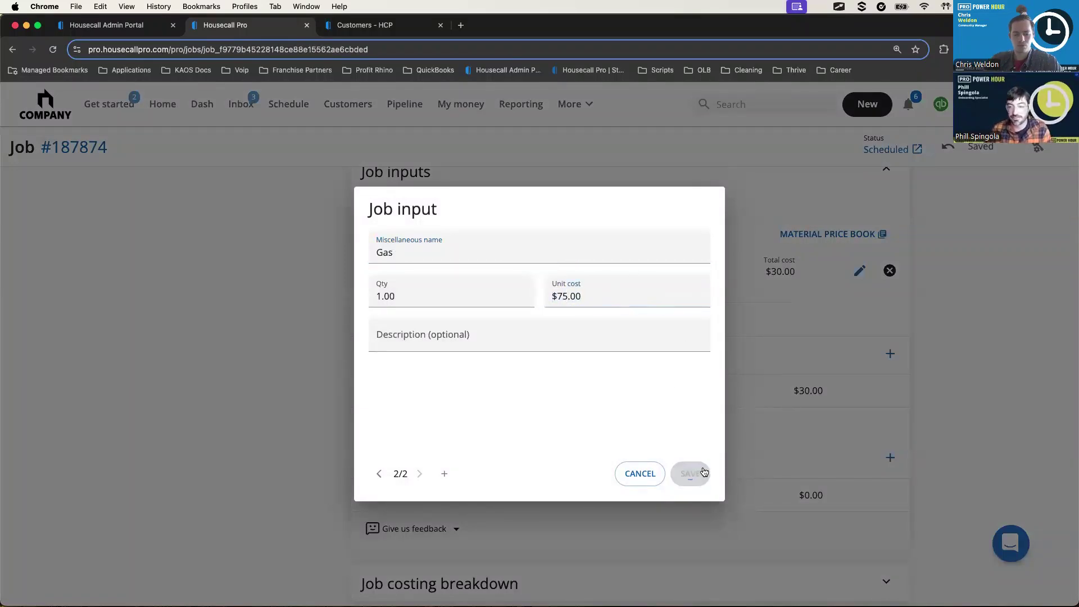
Expand the job costing breakdown and examine the labor, miscellaneous, materials and commissions costs.
{"action": "scroll", "coordinate": [645, 389], "scroll_direction": "down", "scroll_amount": 4}
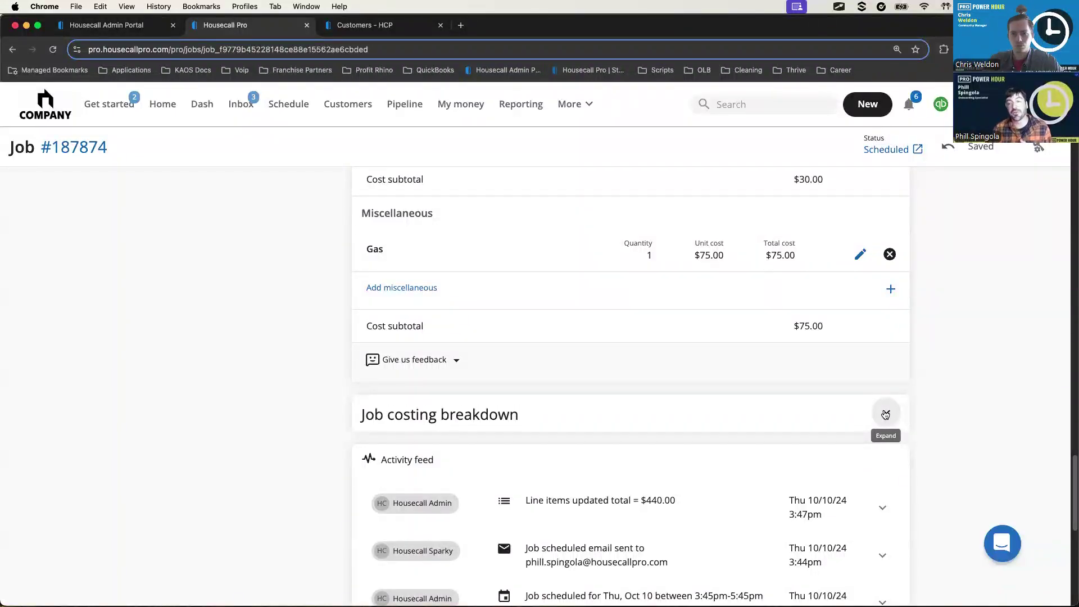
{"action": "left_click", "coordinate": [885, 415]}
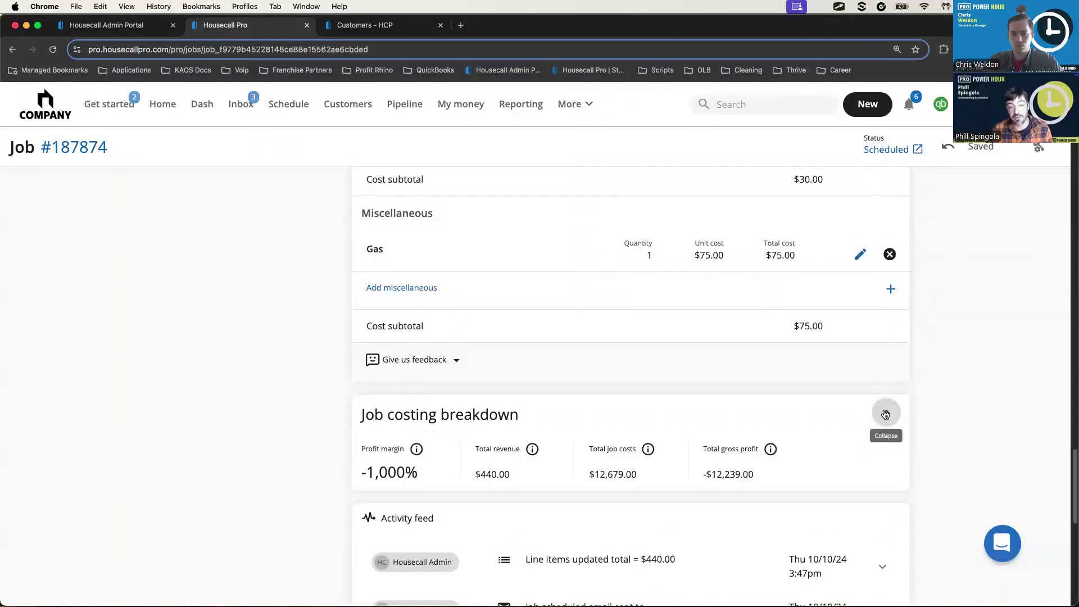
{"action": "scroll", "coordinate": [935, 472], "scroll_direction": "down", "scroll_amount": 3}
{"action": "scroll", "coordinate": [842, 464], "scroll_direction": "down", "scroll_amount": 1}
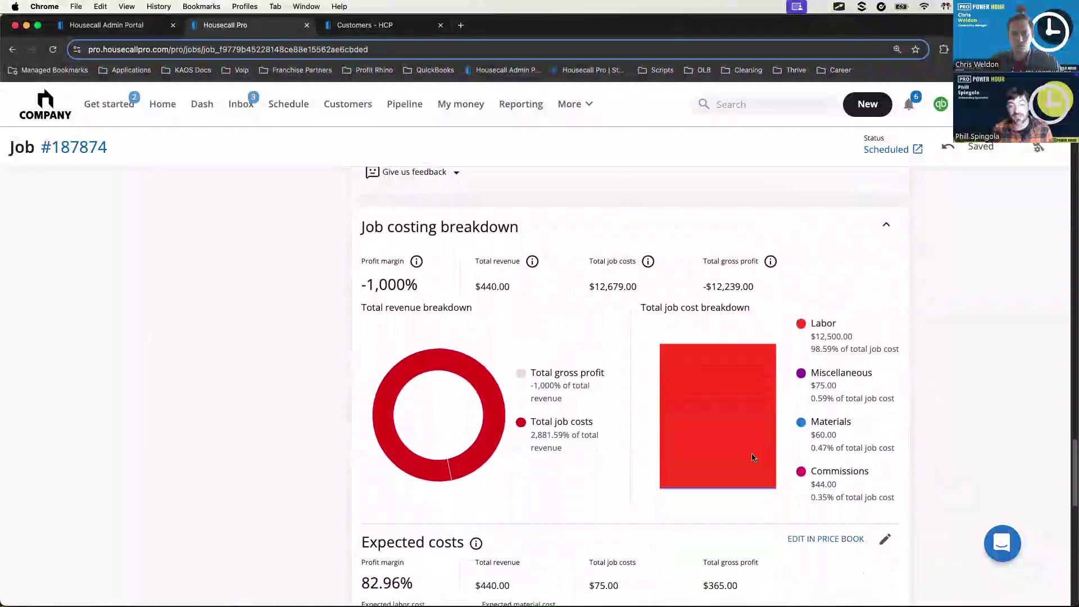
{"action": "scroll", "coordinate": [562, 428], "scroll_direction": "down", "scroll_amount": 1}
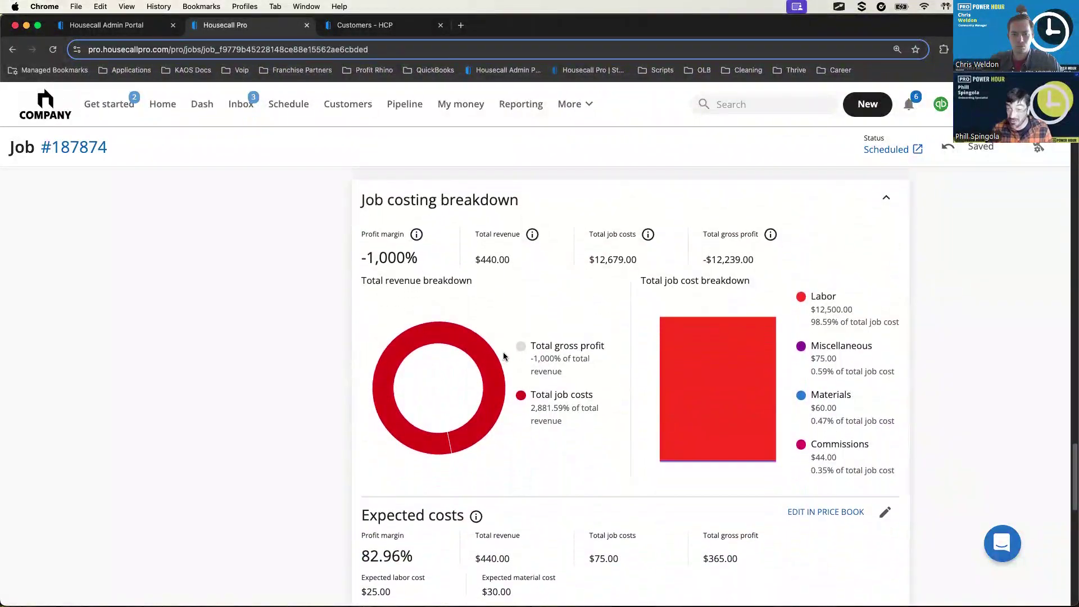
{"action": "left_click_drag", "start_coordinate": [811, 310], "coordinate": [854, 313]}
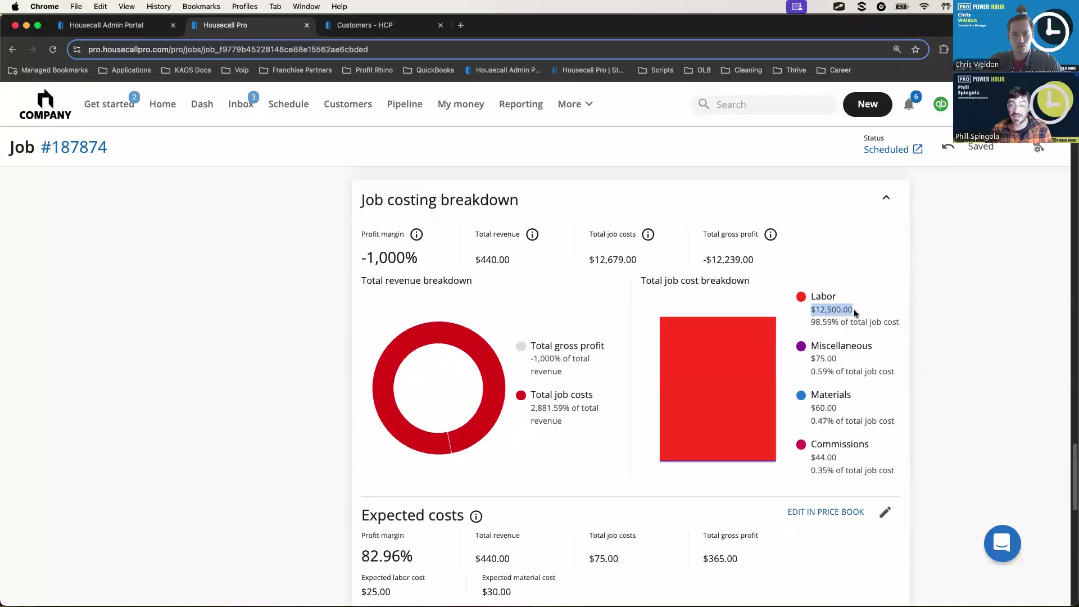
{"action": "left_click_drag", "start_coordinate": [811, 358], "coordinate": [844, 357]}
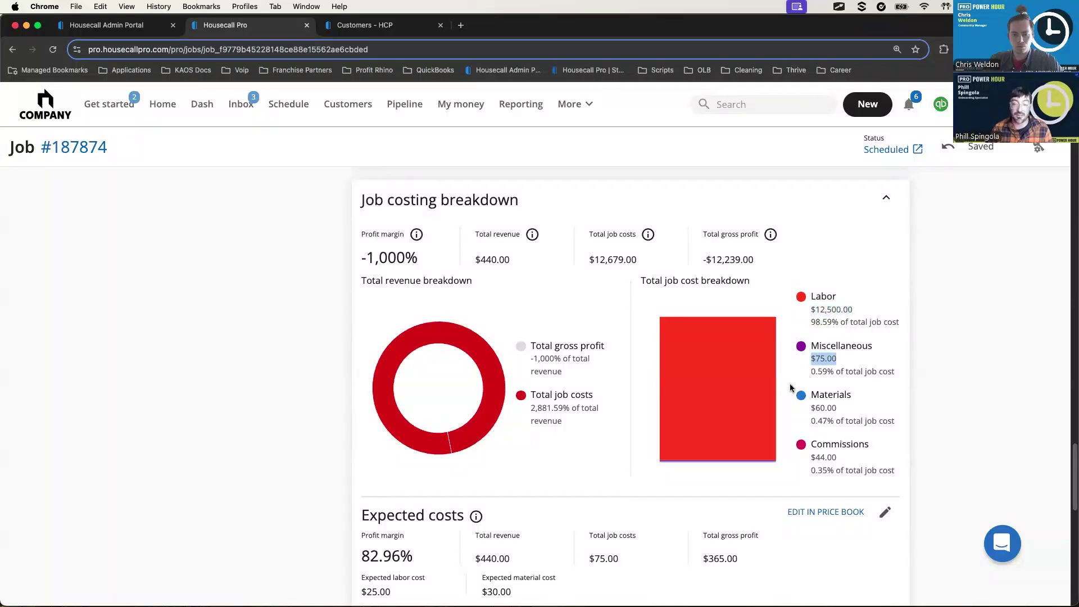
{"action": "left_click_drag", "start_coordinate": [810, 409], "coordinate": [855, 409]}
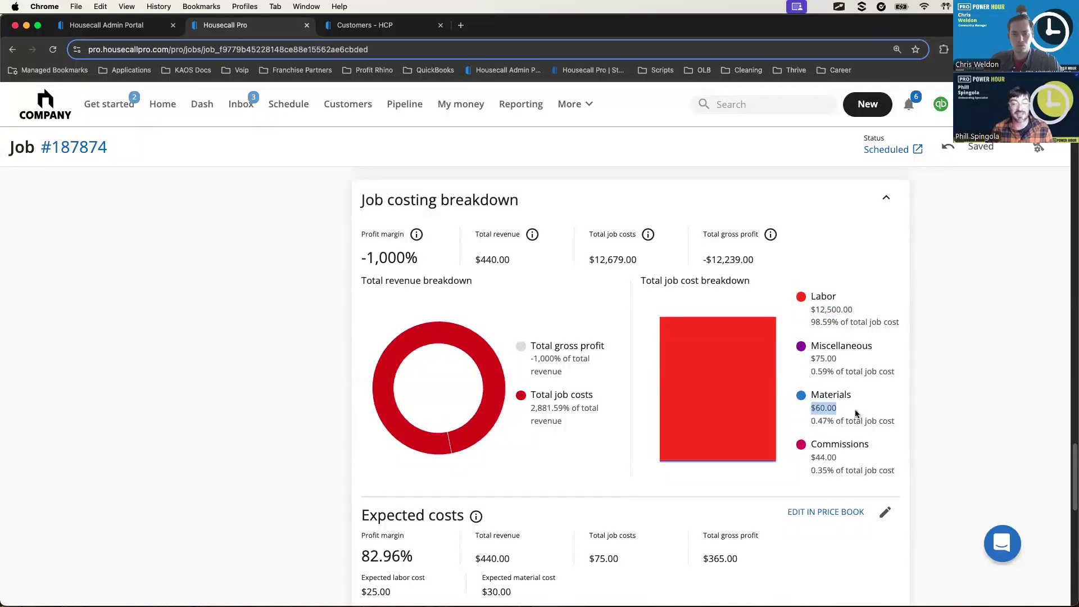
{"action": "left_click_drag", "start_coordinate": [810, 458], "coordinate": [837, 458]}
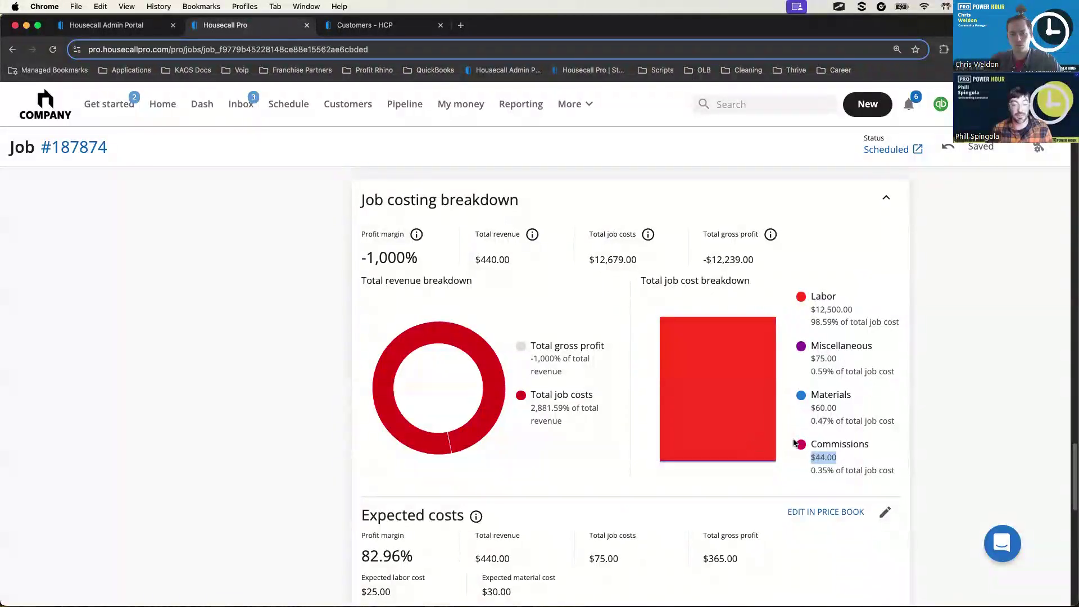
Compare the job's expected costs with the profit margin in the job costing breakdown.
{"action": "scroll", "coordinate": [801, 441], "scroll_direction": "down", "scroll_amount": 1}
{"action": "scroll", "coordinate": [801, 441], "scroll_direction": "down", "scroll_amount": 5}
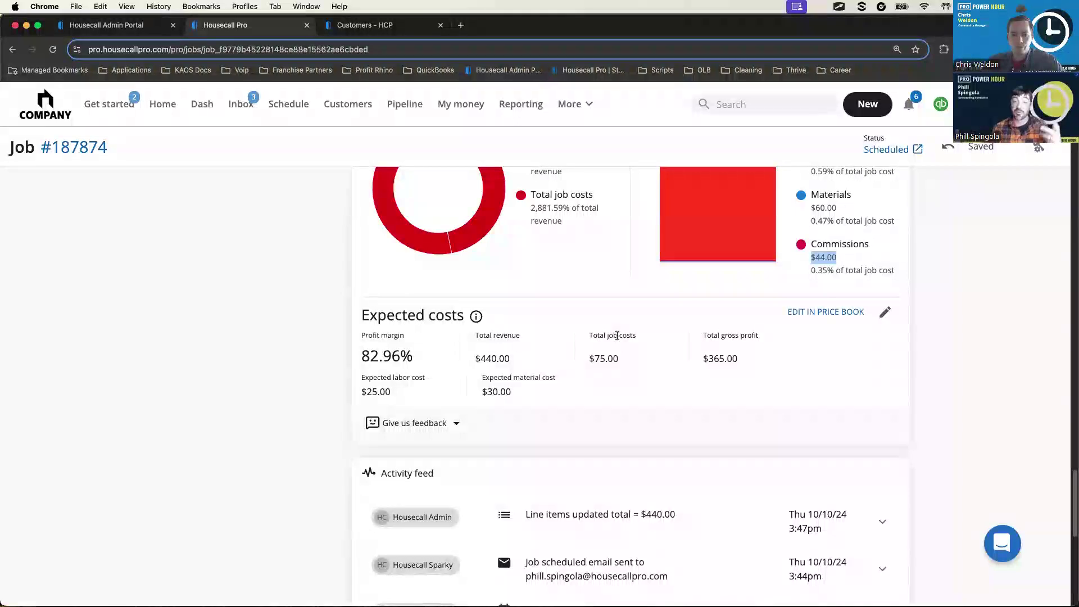
{"action": "scroll", "coordinate": [762, 315], "scroll_direction": "up", "scroll_amount": 5}
{"action": "left_click_drag", "start_coordinate": [418, 298], "coordinate": [351, 302]}
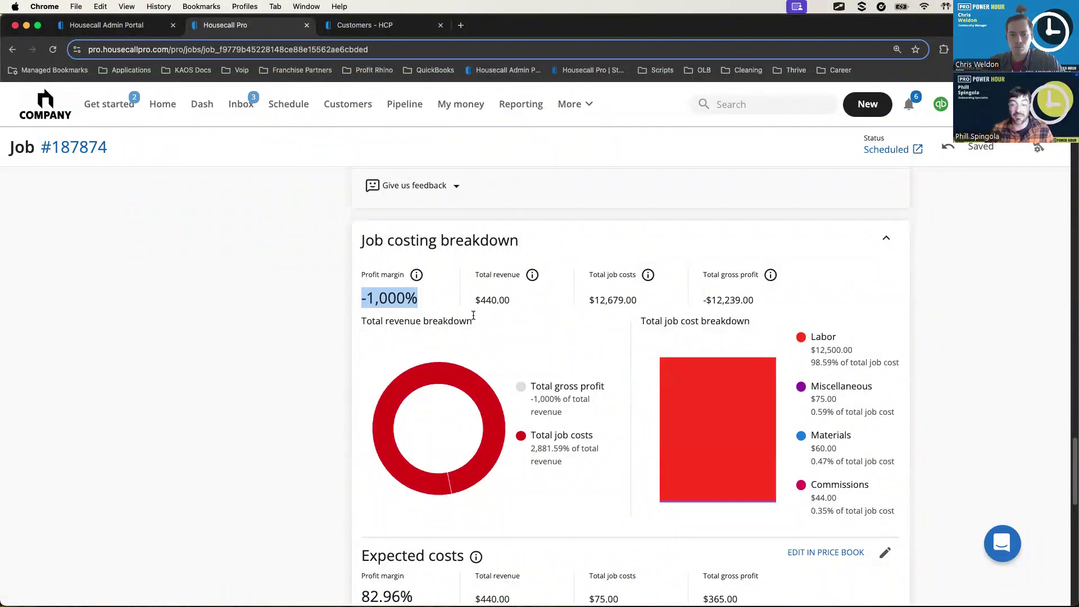
{"action": "scroll", "coordinate": [679, 410], "scroll_direction": "down", "scroll_amount": 8}
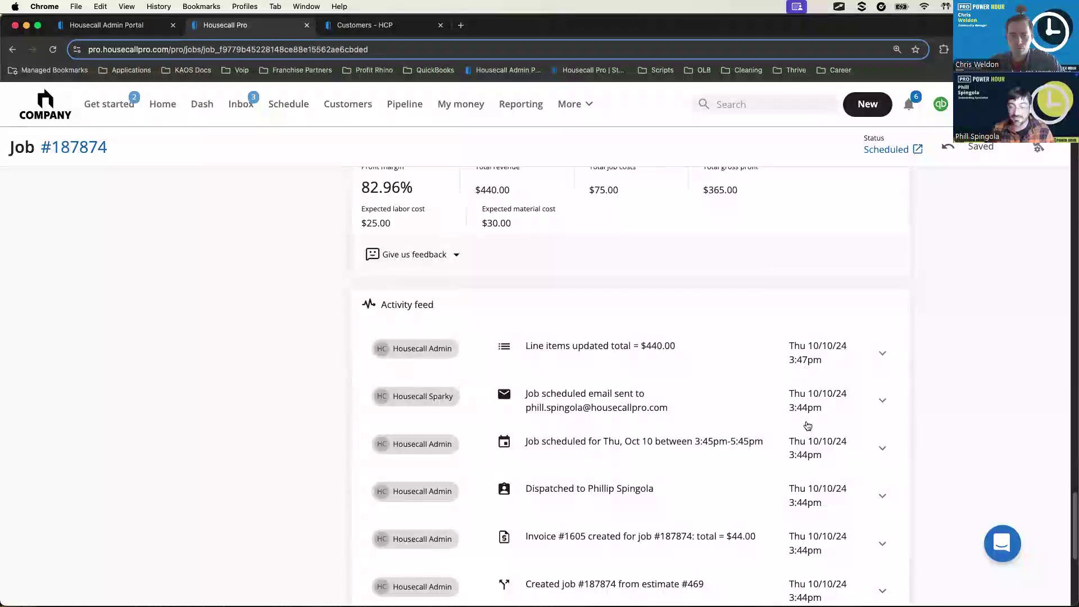
Mark the job's stages from OMW to Finish with an annotation arrow.
{"action": "scroll", "coordinate": [807, 425], "scroll_direction": "up", "scroll_amount": 15}
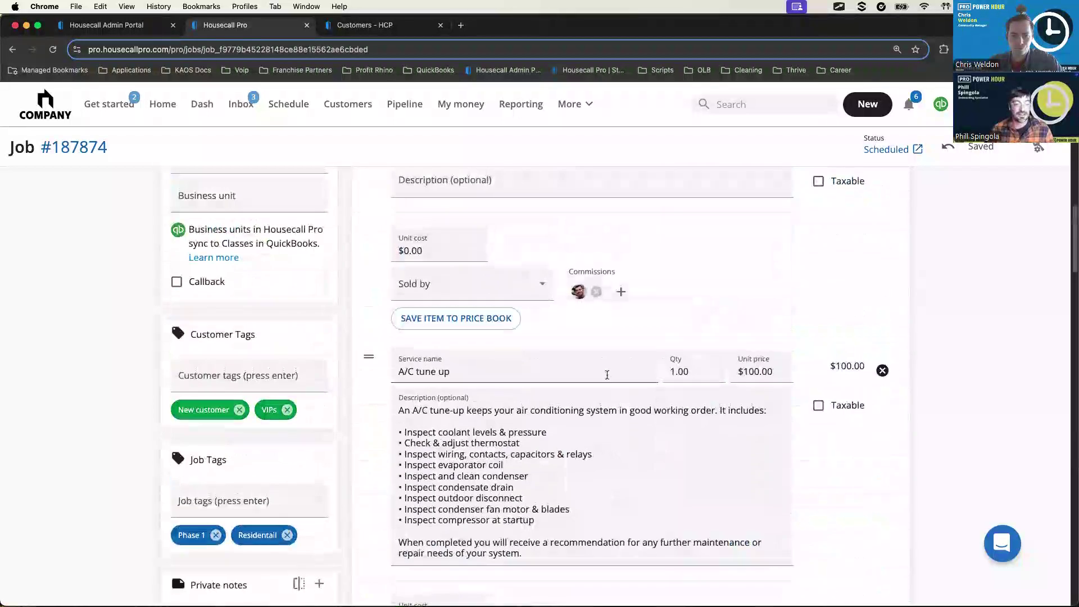
{"action": "scroll", "coordinate": [607, 375], "scroll_direction": "up", "scroll_amount": 12}
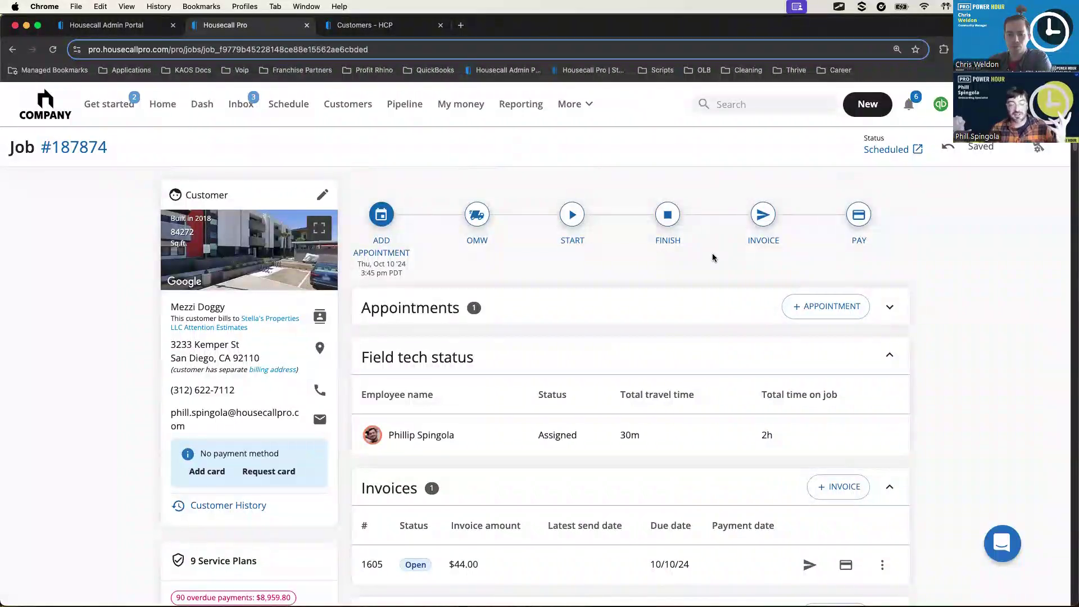
{"action": "left_click_drag", "start_coordinate": [425, 278], "coordinate": [663, 250]}
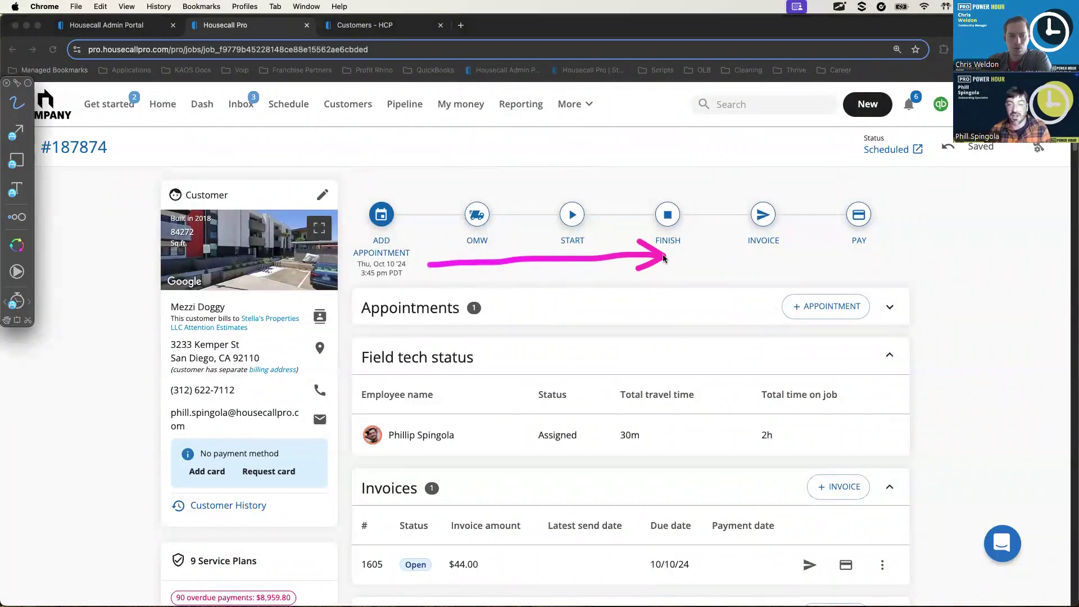
Open the job's $44.00 invoice, mark the Email and Text delivery options with annotation arrows, and send the invoice by email.
{"action": "left_click", "coordinate": [763, 214]}
{"action": "left_click", "coordinate": [758, 216]}
{"action": "left_click", "coordinate": [761, 217]}
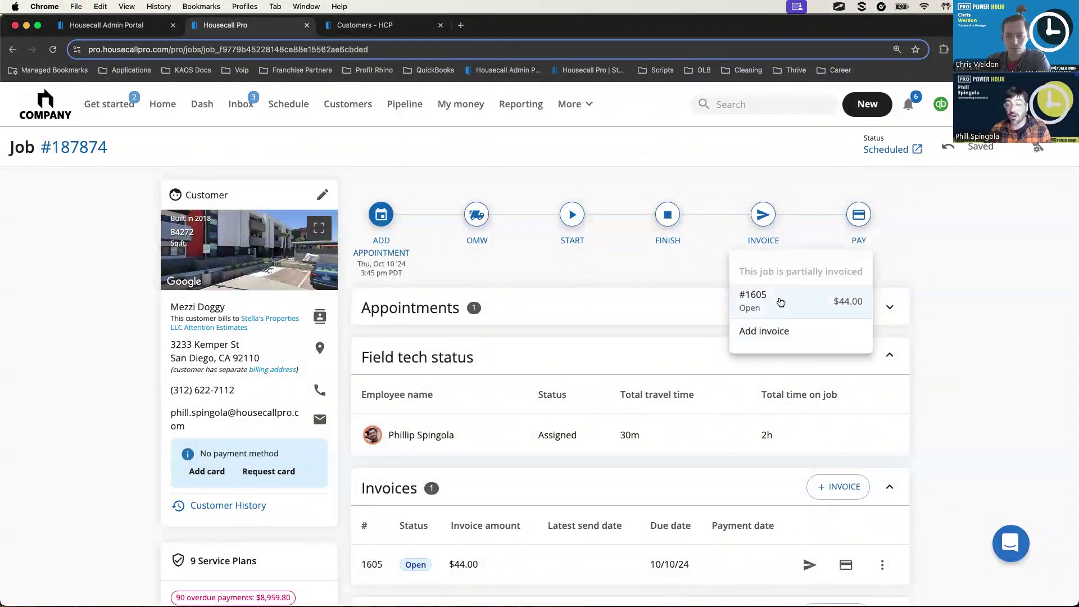
{"action": "left_click", "coordinate": [779, 303]}
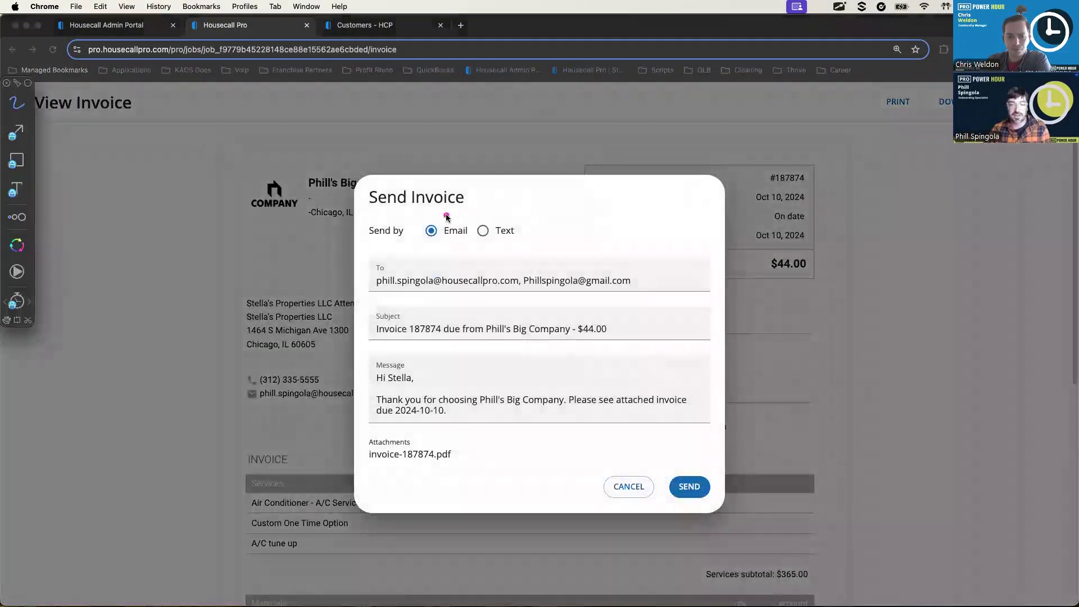
{"action": "left_click_drag", "start_coordinate": [446, 215], "coordinate": [579, 152]}
{"action": "left_click_drag", "start_coordinate": [509, 212], "coordinate": [636, 174]}
{"action": "left_click", "coordinate": [689, 486]}
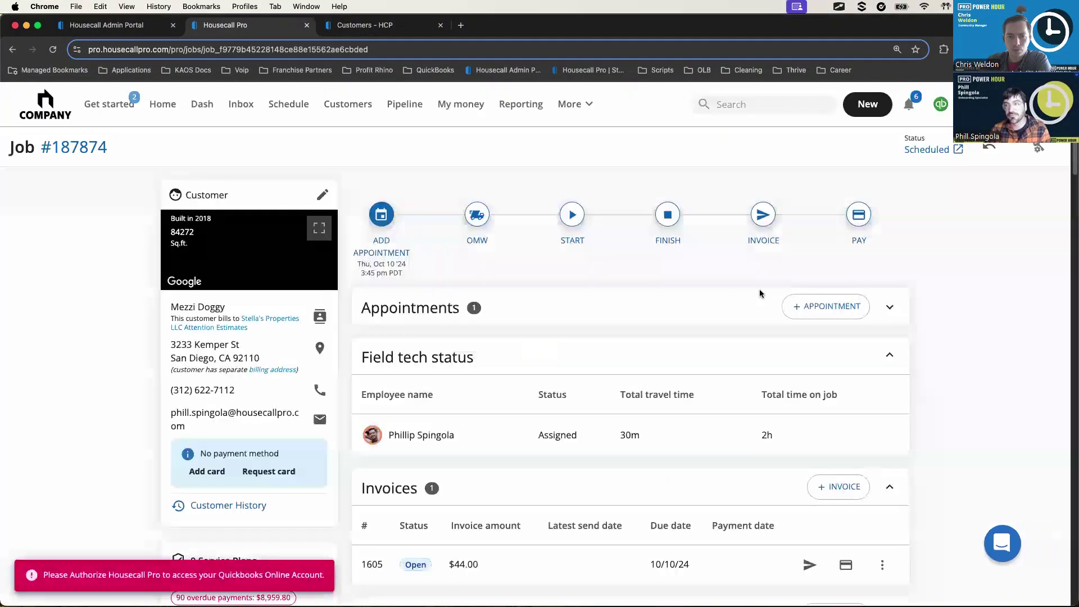
Record a $440.00 cash payment for the job, viewing the Check and Other payment types before choosing Cash.
{"action": "left_click", "coordinate": [857, 218]}
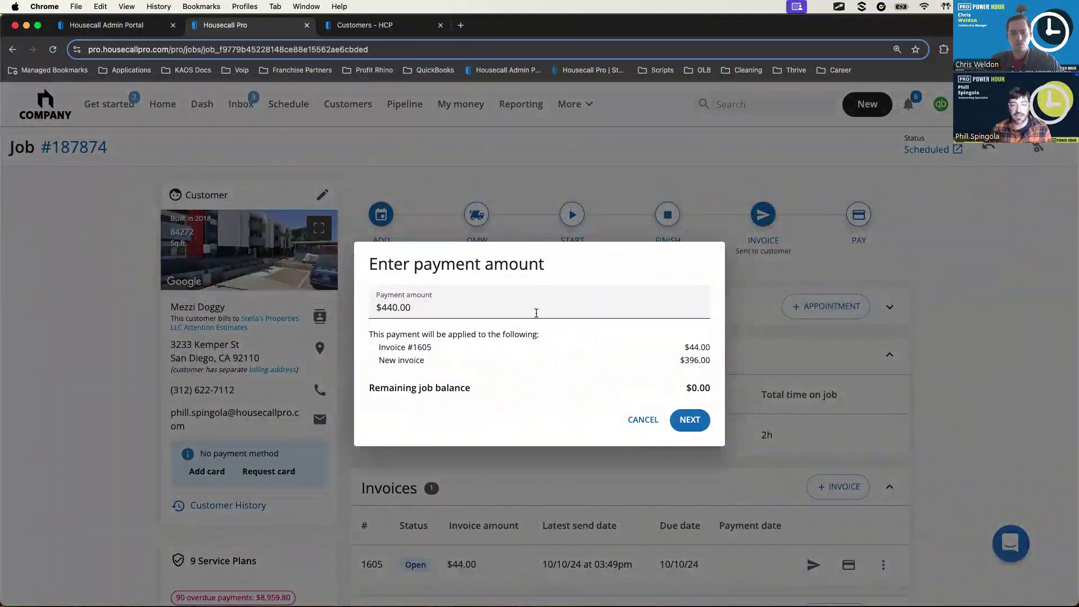
{"action": "left_click", "coordinate": [691, 423]}
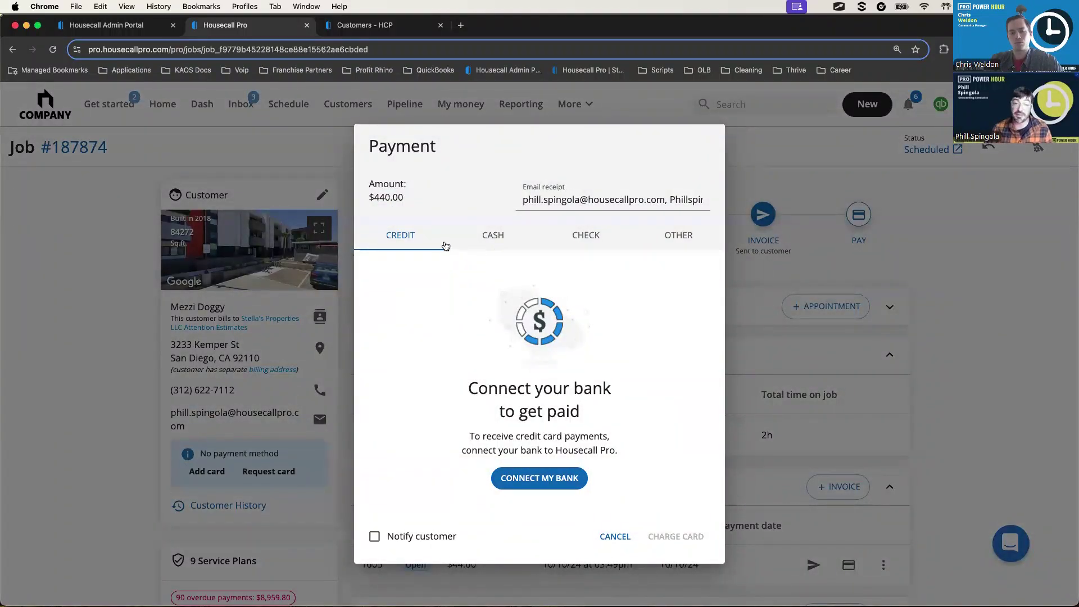
{"action": "left_click", "coordinate": [494, 241]}
{"action": "left_click", "coordinate": [589, 349]}
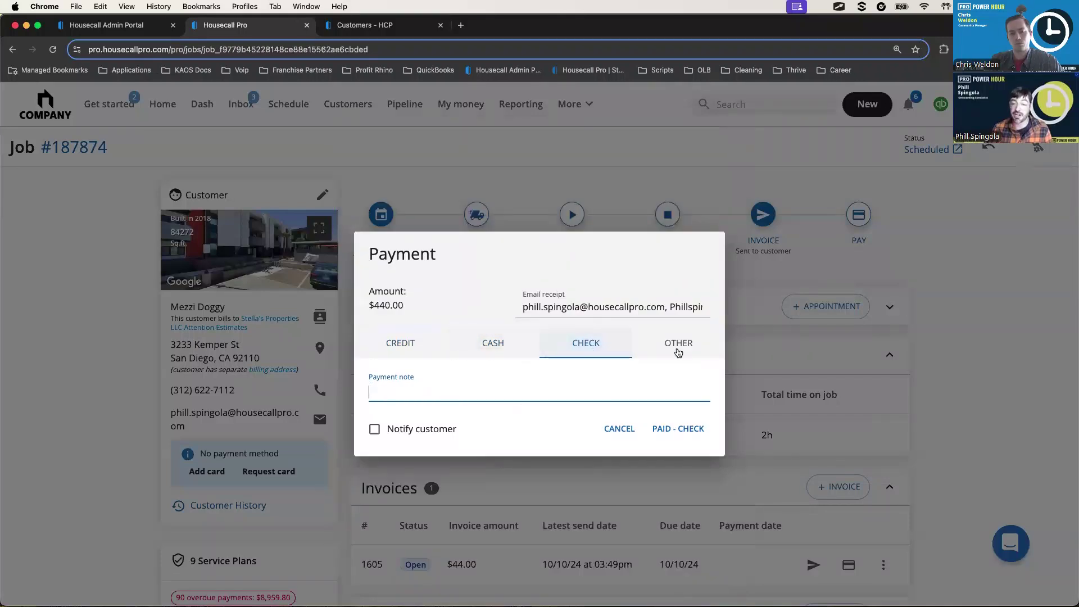
{"action": "left_click", "coordinate": [678, 345]}
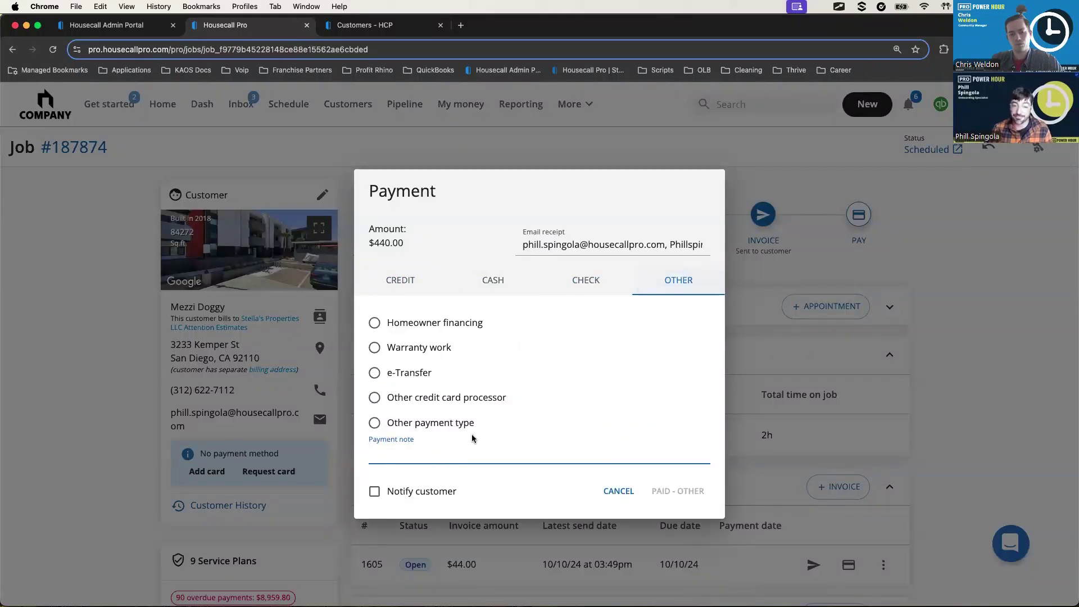
{"action": "left_click", "coordinate": [495, 281]}
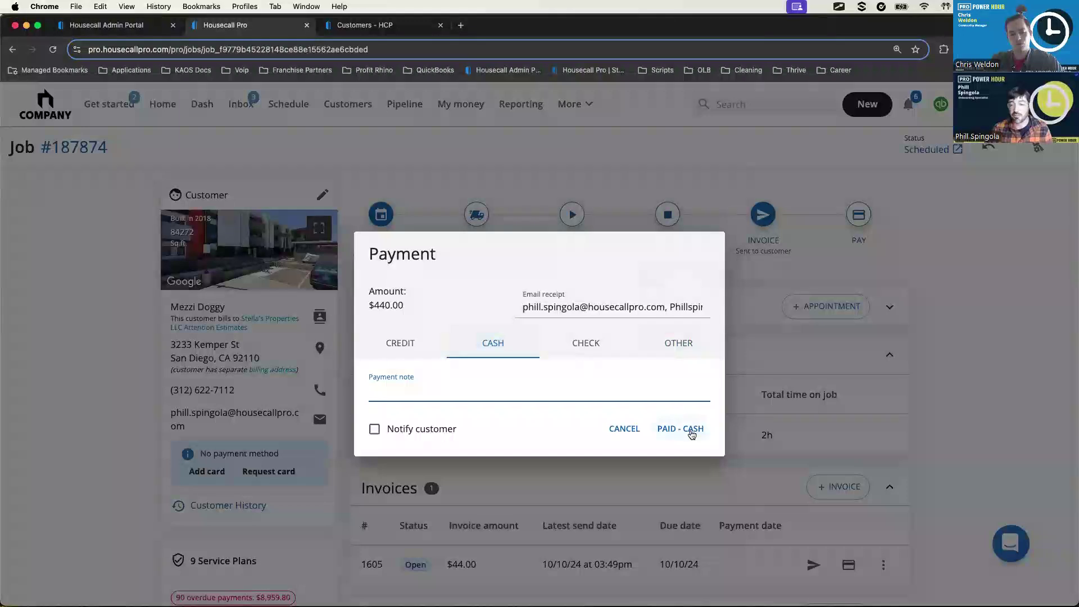
{"action": "left_click", "coordinate": [690, 433]}
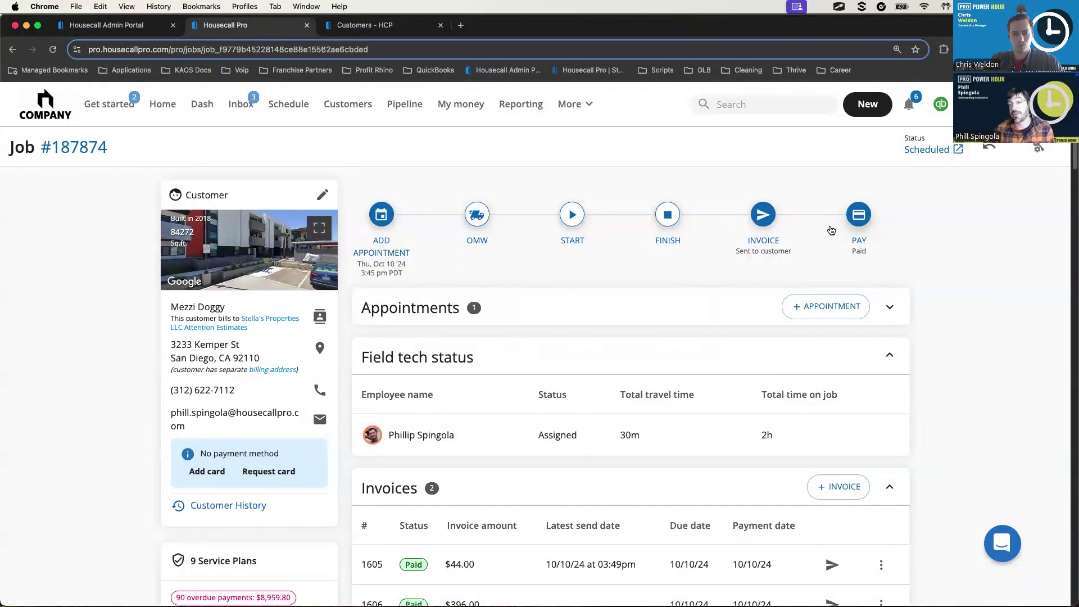
Review the paid $44.00 invoice down to its job total and amount due, and return to the job.
{"action": "left_click", "coordinate": [769, 216]}
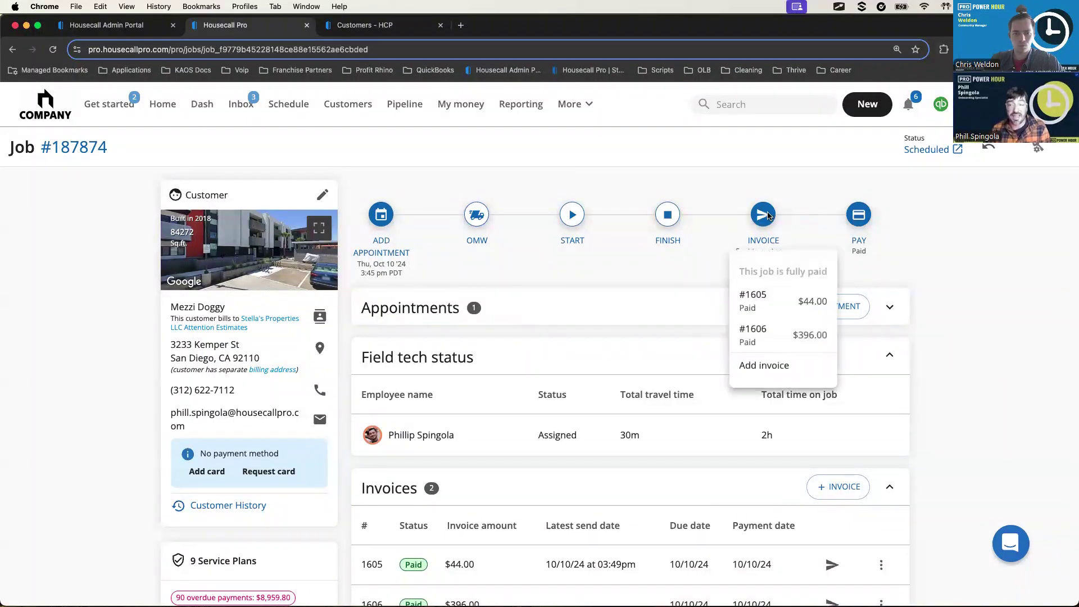
{"action": "left_click", "coordinate": [775, 301]}
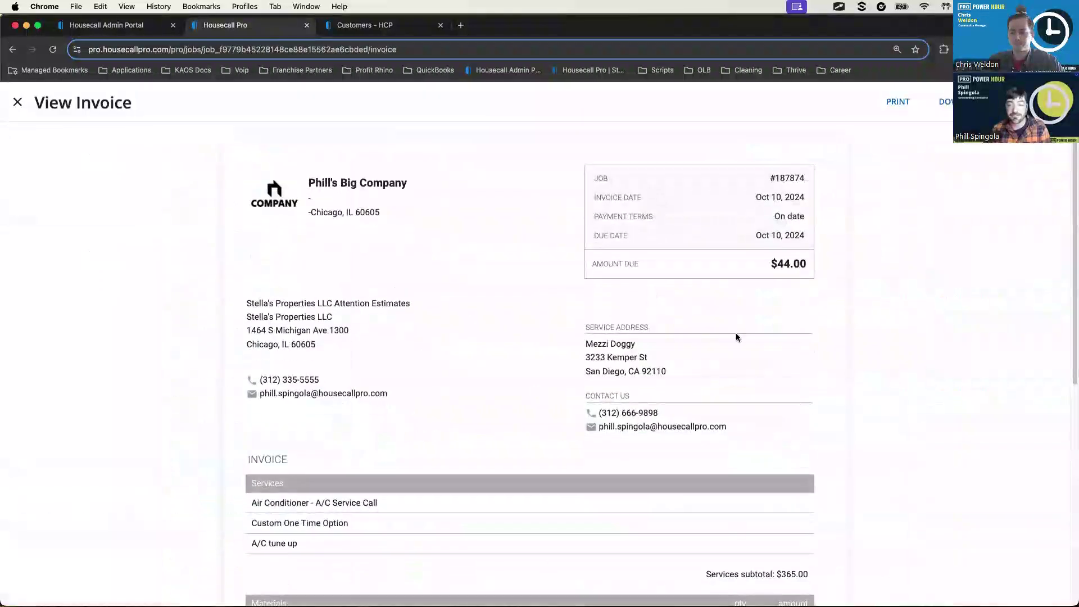
{"action": "scroll", "coordinate": [697, 292], "scroll_direction": "down", "scroll_amount": 7}
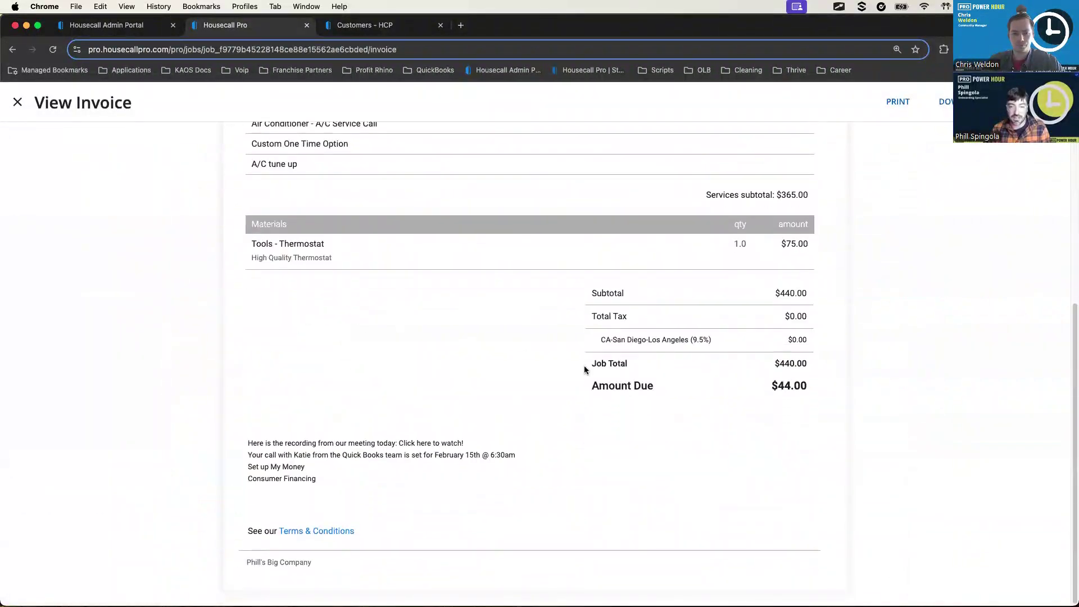
{"action": "left_click", "coordinate": [18, 102]}
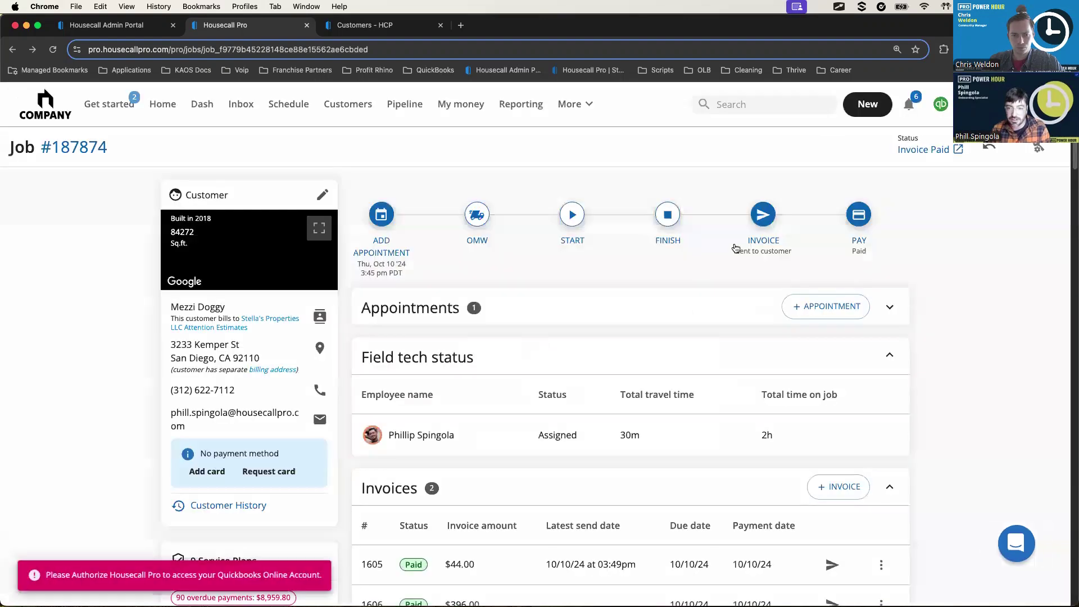
View the paid $396.00 invoice and return to the job.
{"action": "left_click", "coordinate": [762, 214]}
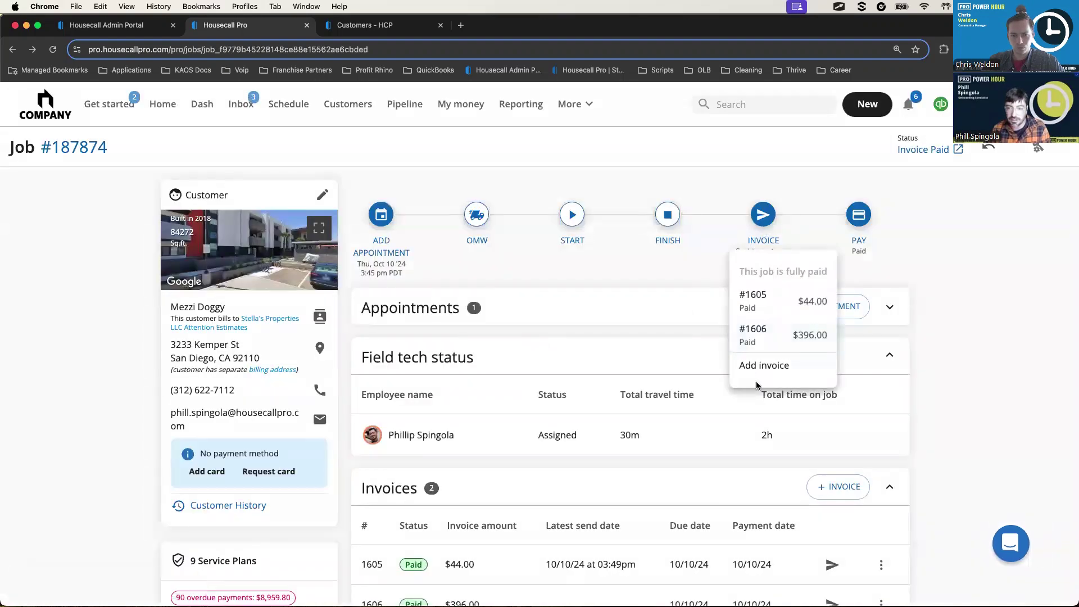
{"action": "left_click", "coordinate": [762, 336]}
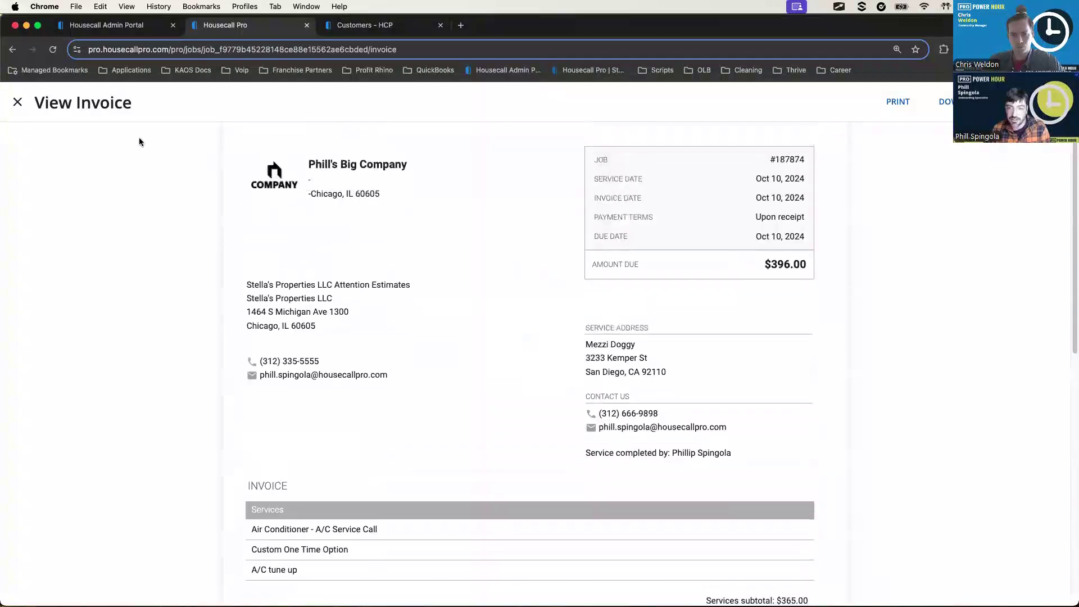
{"action": "left_click", "coordinate": [18, 102]}
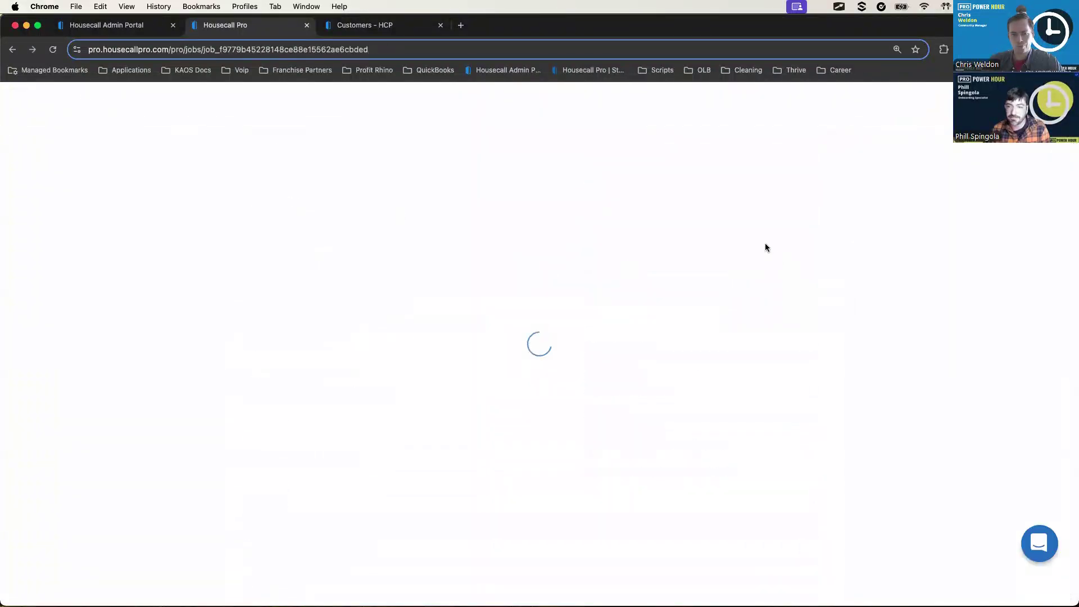
Preview an additional invoice to examine its totals and payment history, and close it without sending.
{"action": "left_click", "coordinate": [763, 215]}
{"action": "left_click", "coordinate": [765, 366]}
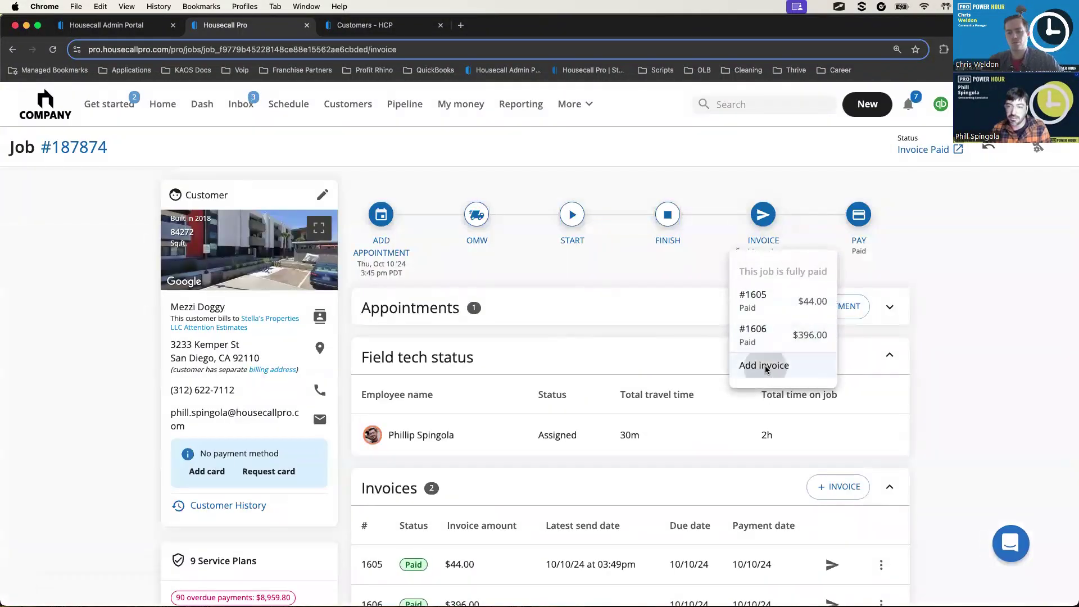
{"action": "scroll", "coordinate": [682, 316], "scroll_direction": "down", "scroll_amount": 7}
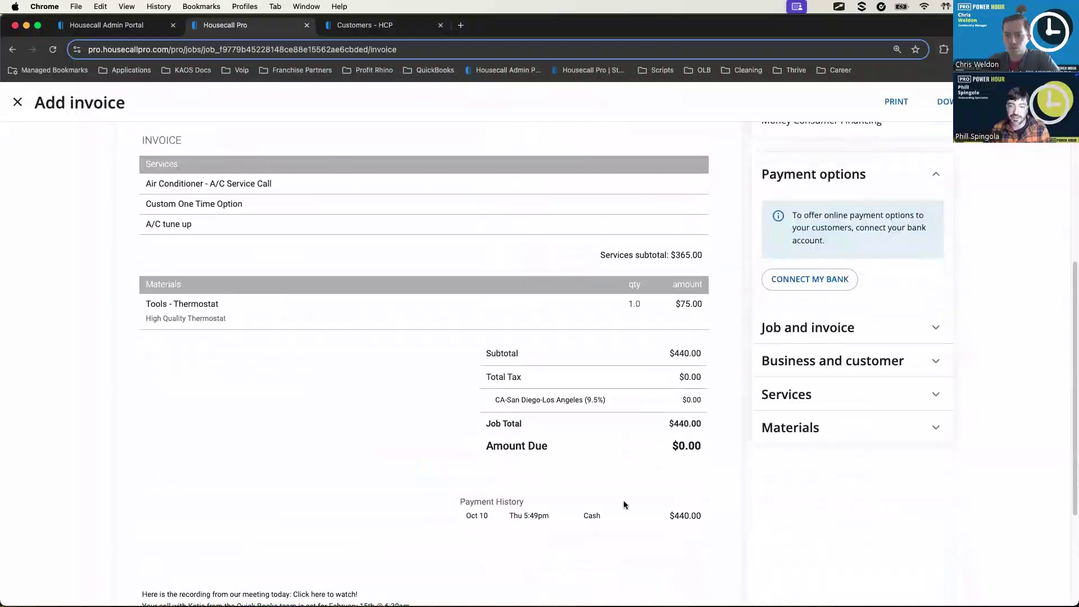
{"action": "scroll", "coordinate": [624, 503], "scroll_direction": "down", "scroll_amount": 2}
{"action": "mouse_move", "coordinate": [634, 398]}
{"action": "left_mouse_down"}
{"action": "mouse_move", "coordinate": [537, 384]}
{"action": "mouse_move", "coordinate": [715, 488]}
{"action": "mouse_move", "coordinate": [586, 398]}
{"action": "left_mouse_up"}
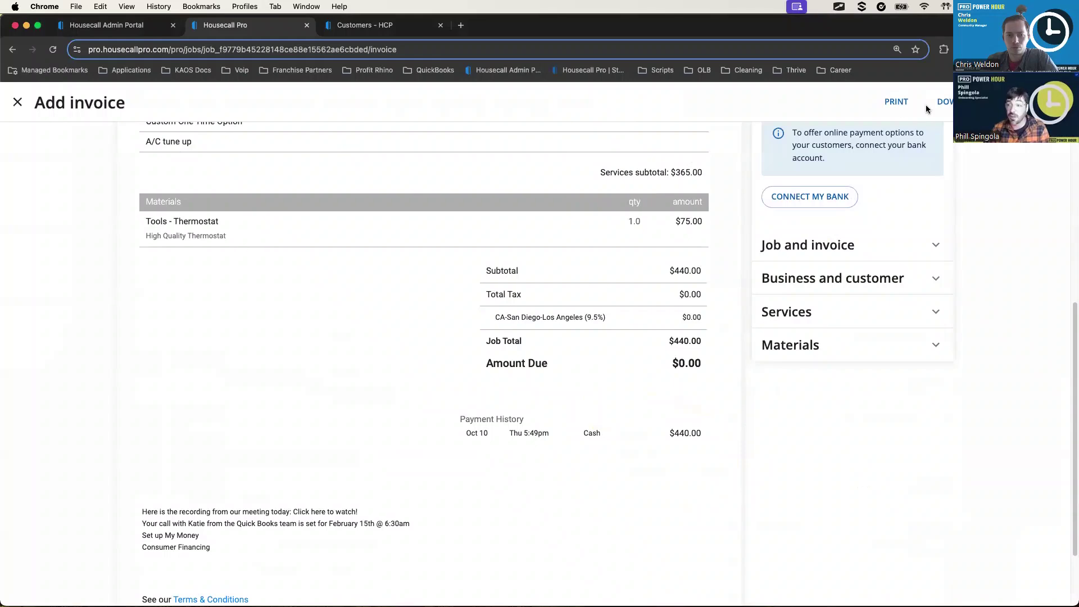
{"action": "left_click", "coordinate": [14, 101]}
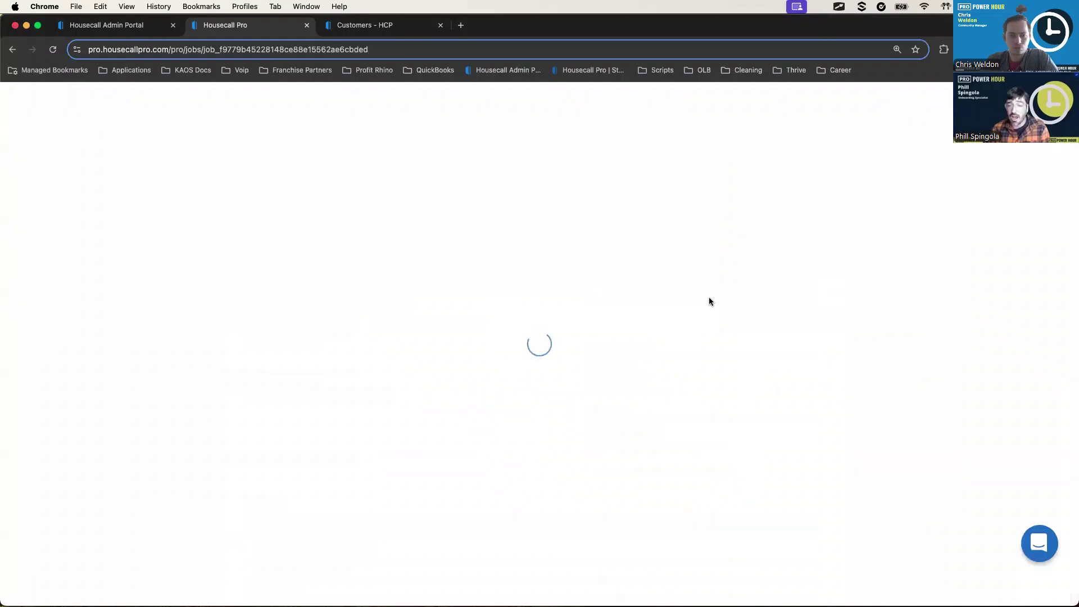
{"action": "scroll", "coordinate": [696, 300], "scroll_direction": "down", "scroll_amount": 10}
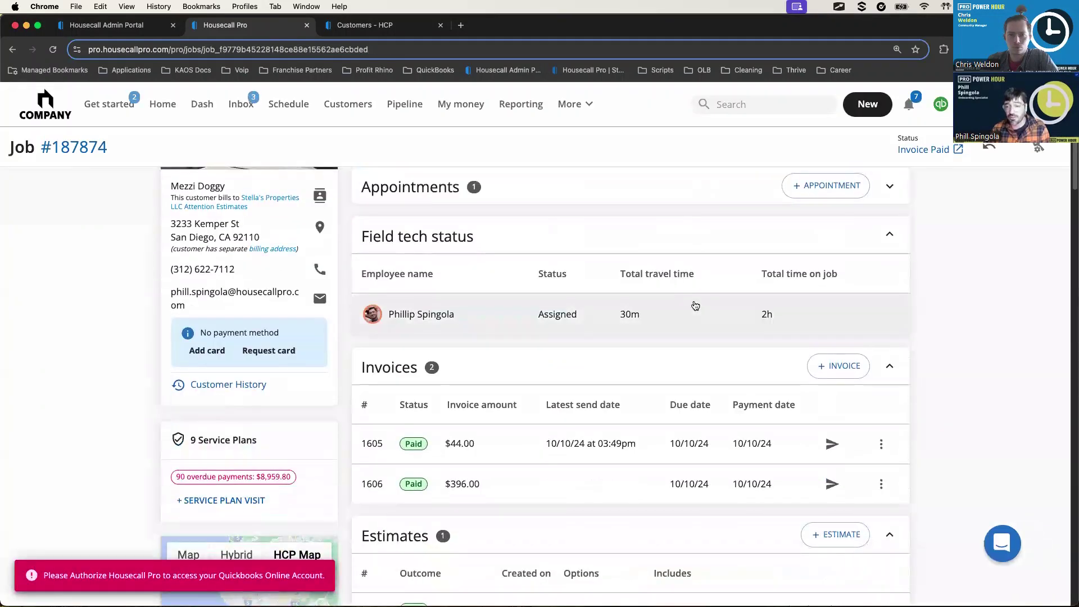
Examine the job's payment history, marking the cash payment's type, amount and refund option with on-screen annotations.
{"action": "scroll", "coordinate": [694, 301], "scroll_direction": "down", "scroll_amount": 15}
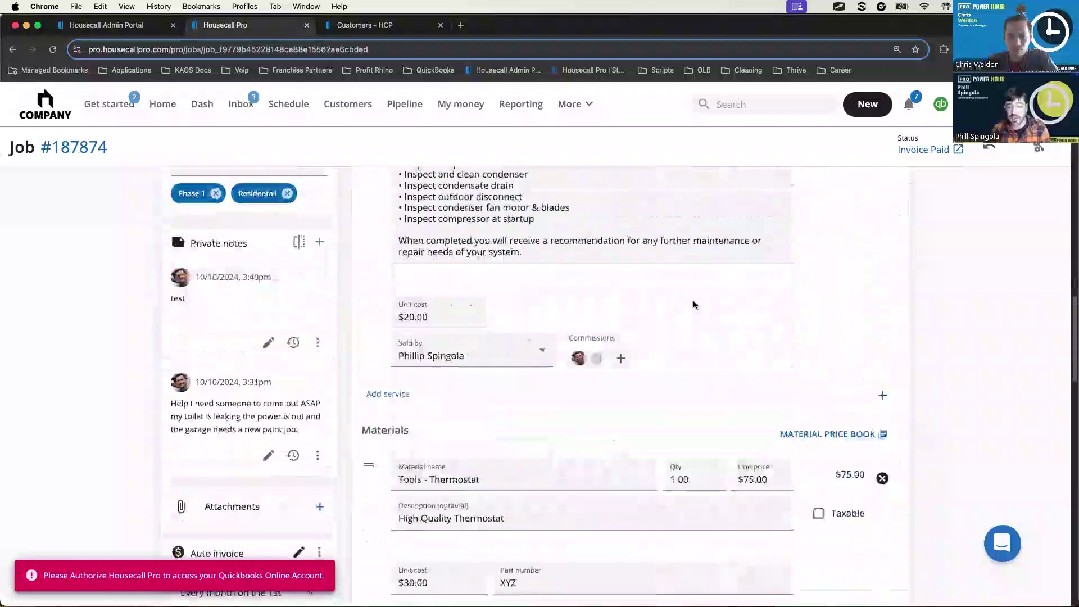
{"action": "scroll", "coordinate": [694, 305], "scroll_direction": "down", "scroll_amount": 2}
{"action": "key", "text": "ctrl+shift+a"}
{"action": "mouse_move", "coordinate": [426, 262]}
{"action": "left_mouse_down"}
{"action": "mouse_move", "coordinate": [344, 281]}
{"action": "mouse_move", "coordinate": [762, 410]}
{"action": "mouse_move", "coordinate": [864, 268]}
{"action": "mouse_move", "coordinate": [389, 268]}
{"action": "left_mouse_up"}
{"action": "left_click_drag", "start_coordinate": [400, 371], "coordinate": [625, 376]}
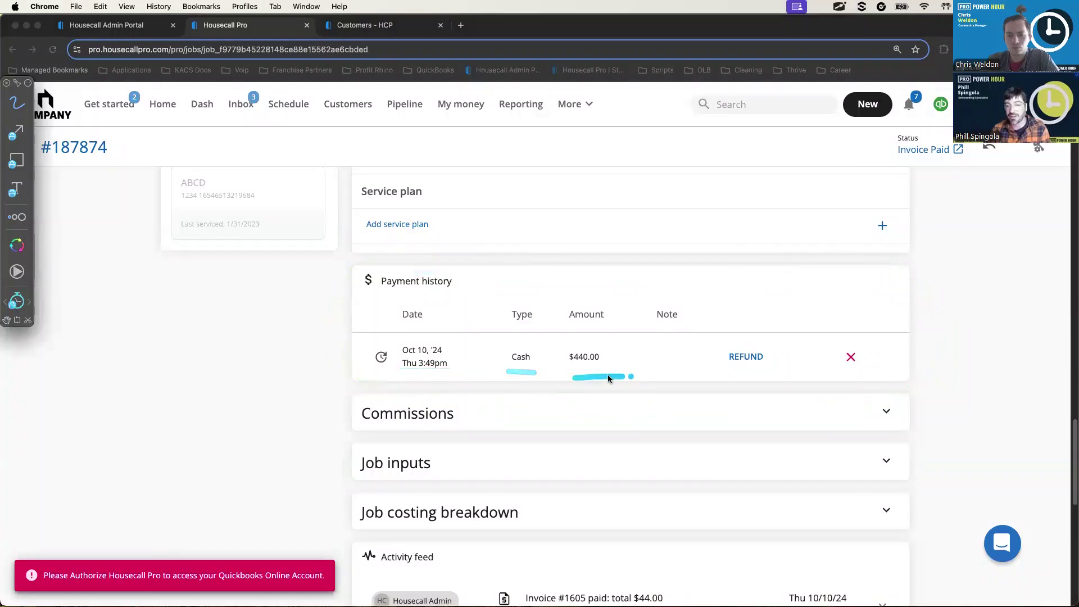
{"action": "left_click_drag", "start_coordinate": [726, 376], "coordinate": [892, 347]}
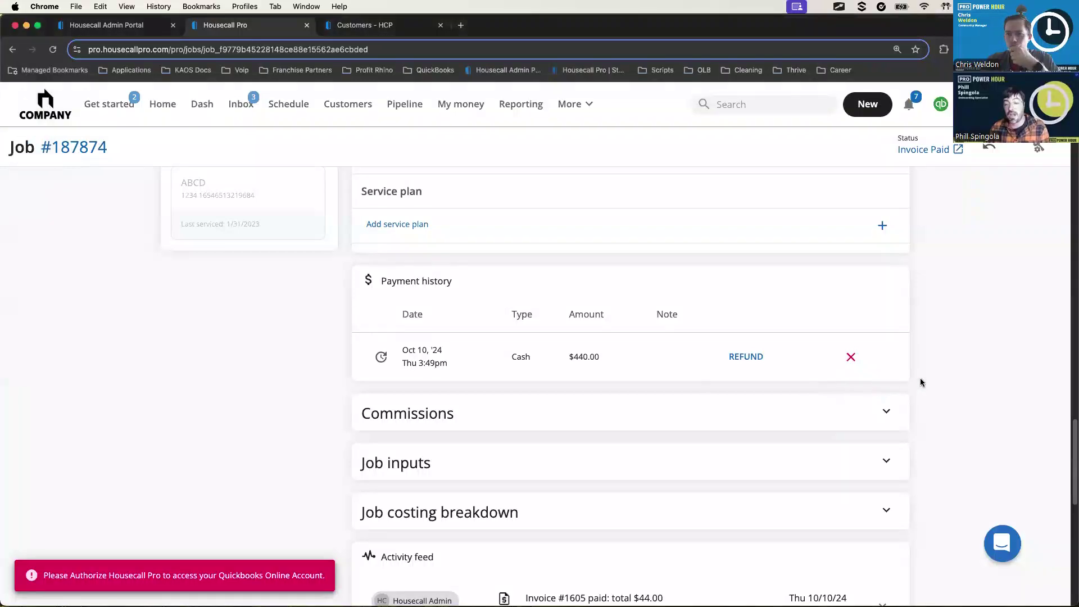
{"action": "scroll", "coordinate": [919, 378], "scroll_direction": "up", "scroll_amount": 10}
{"action": "scroll", "coordinate": [920, 370], "scroll_direction": "up", "scroll_amount": 15}
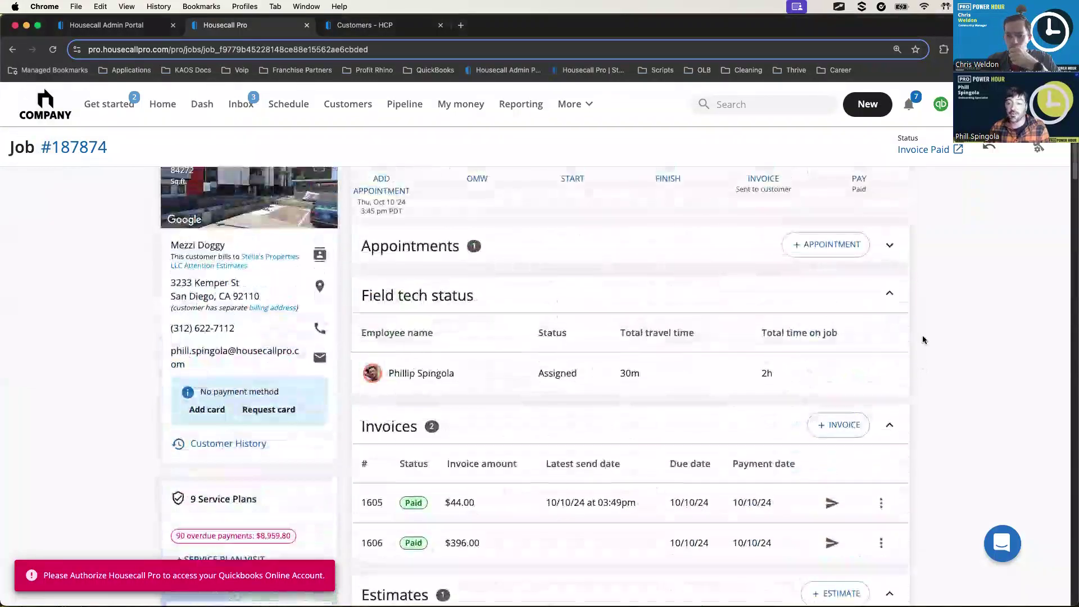
Review the customer intake request guide in the settings, including a question's edit options and the full list of questions.
{"action": "left_click", "coordinate": [1038, 147]}
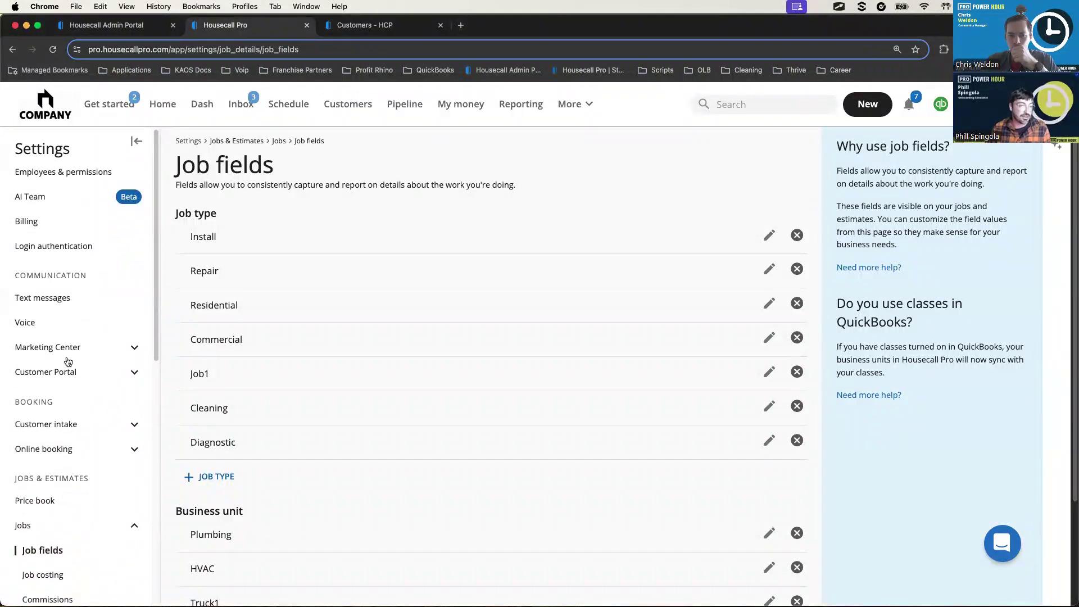
{"action": "scroll", "coordinate": [68, 376], "scroll_direction": "down", "scroll_amount": 4}
{"action": "scroll", "coordinate": [67, 415], "scroll_direction": "up", "scroll_amount": 3}
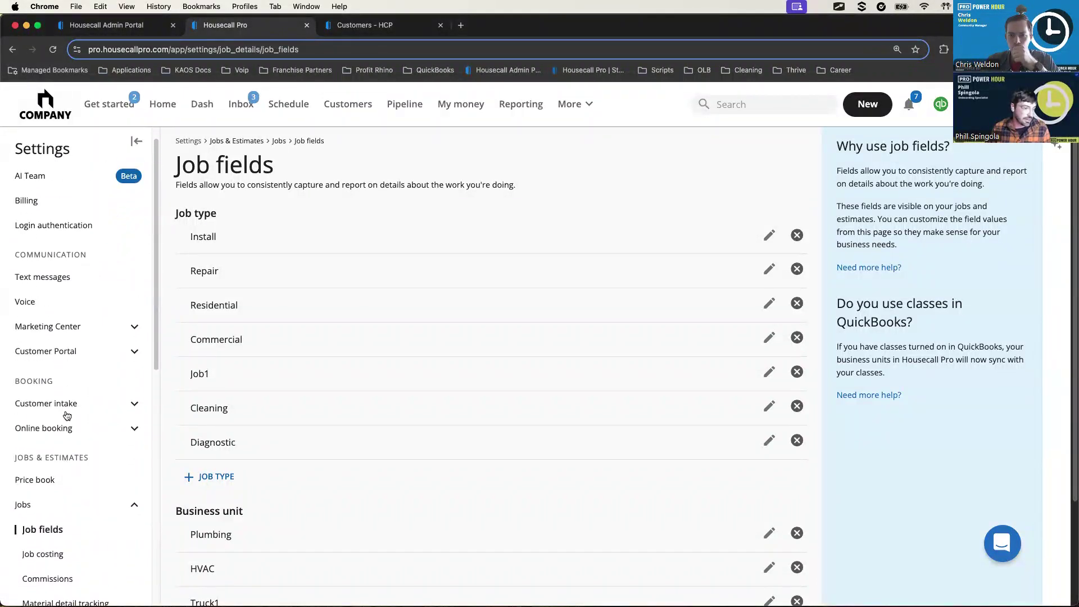
{"action": "left_click", "coordinate": [65, 407]}
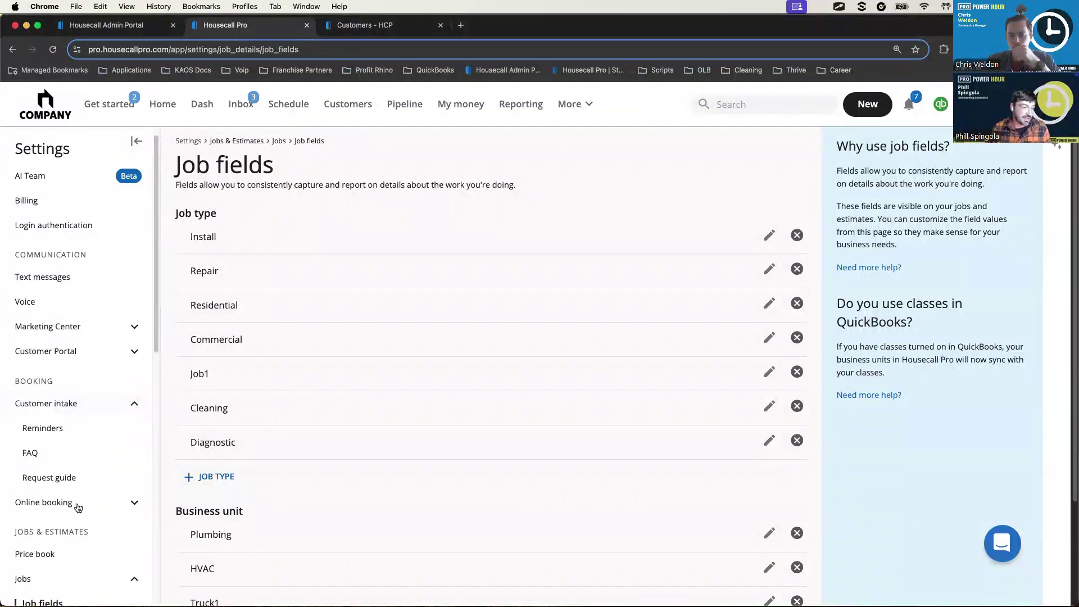
{"action": "left_click", "coordinate": [70, 477]}
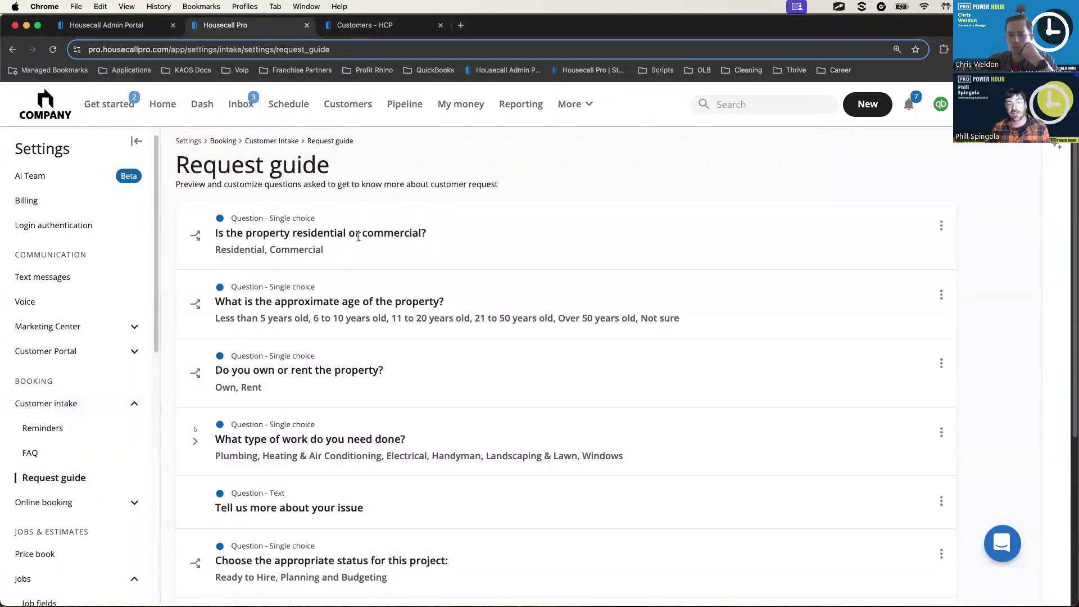
{"action": "left_click", "coordinate": [941, 225]}
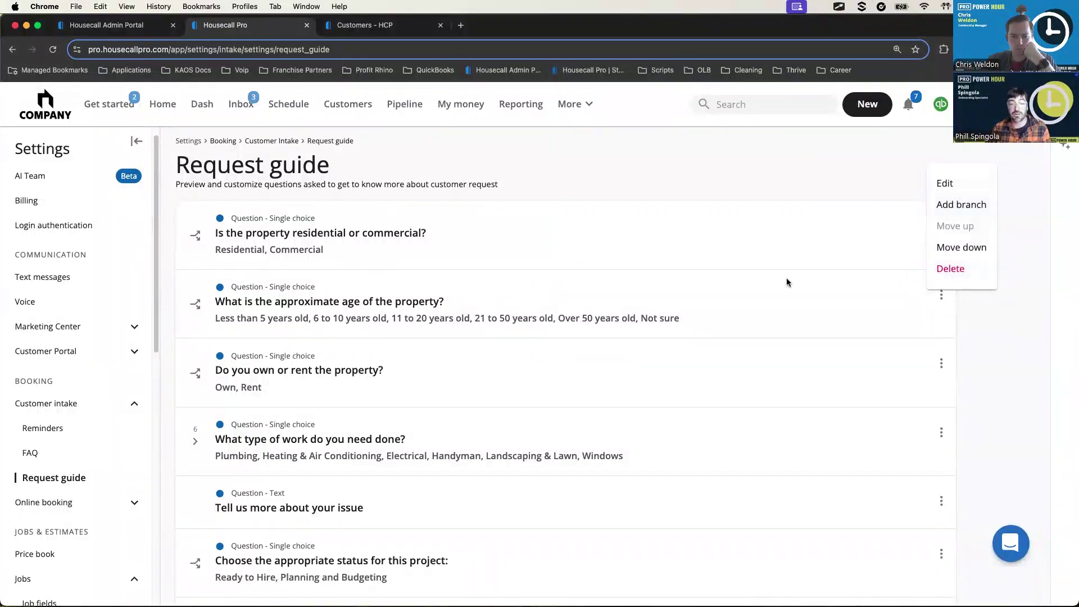
{"action": "left_click", "coordinate": [689, 345]}
{"action": "scroll", "coordinate": [678, 359], "scroll_direction": "down", "scroll_amount": 5}
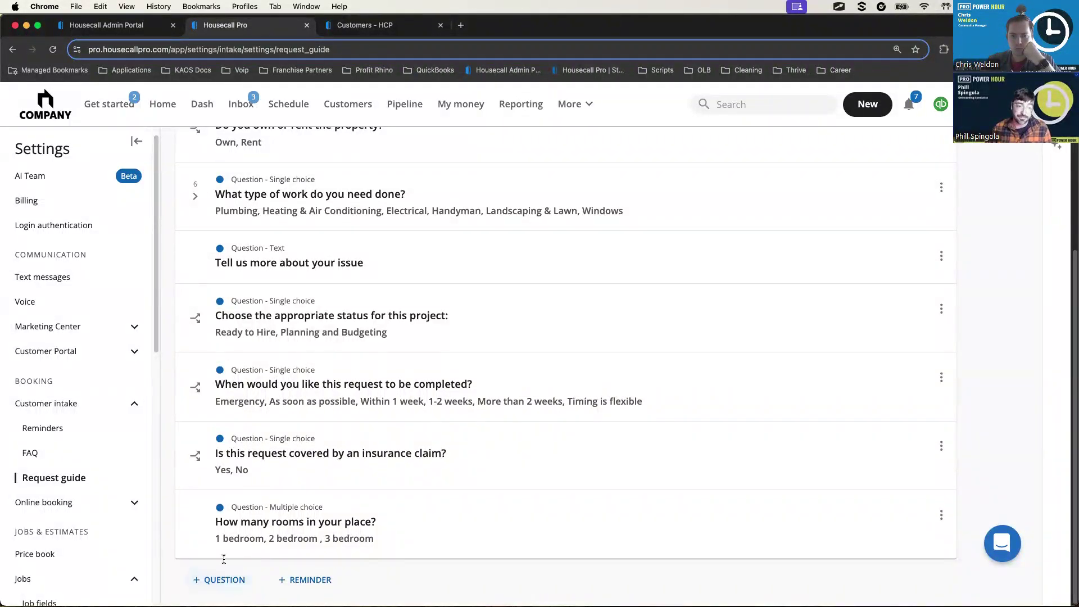
{"action": "scroll", "coordinate": [287, 341], "scroll_direction": "up", "scroll_amount": 5}
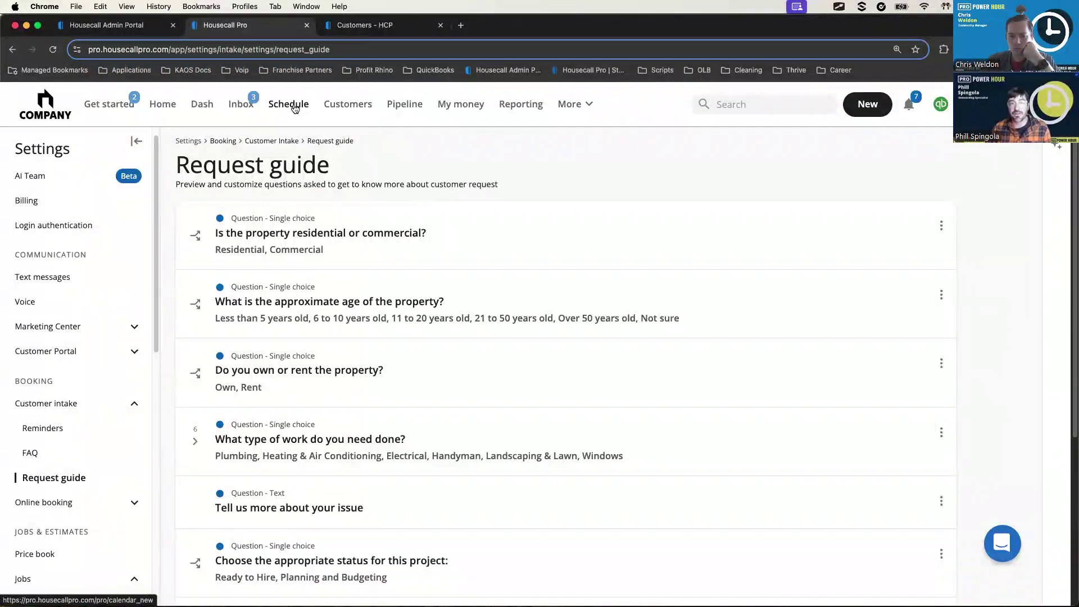
Search for the paid job's customer by name and open that customer's list of jobs.
{"action": "left_click", "coordinate": [345, 105]}
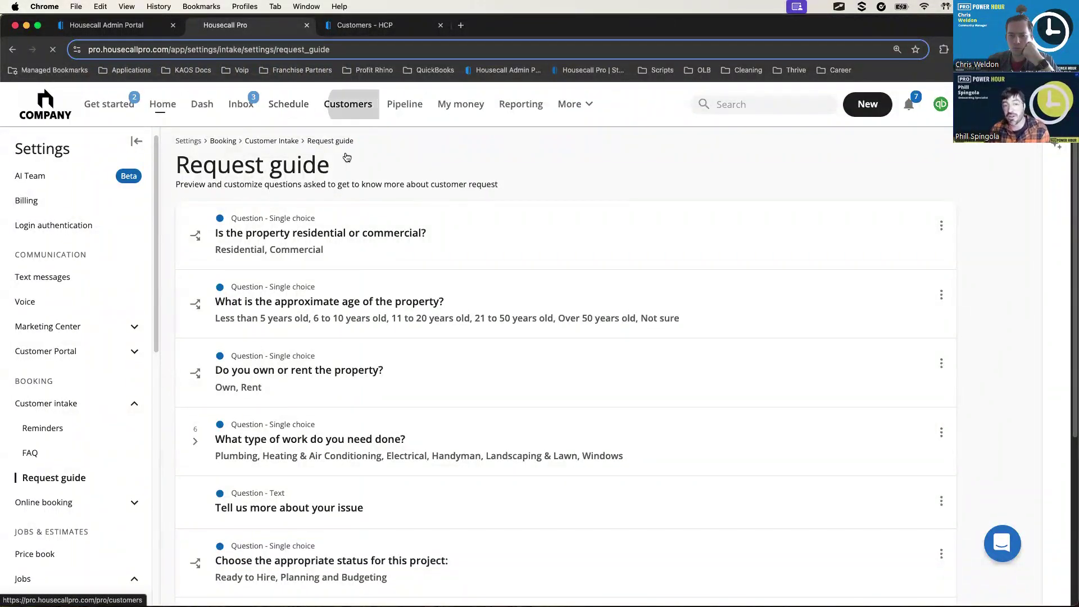
{"action": "left_click", "coordinate": [745, 105]}
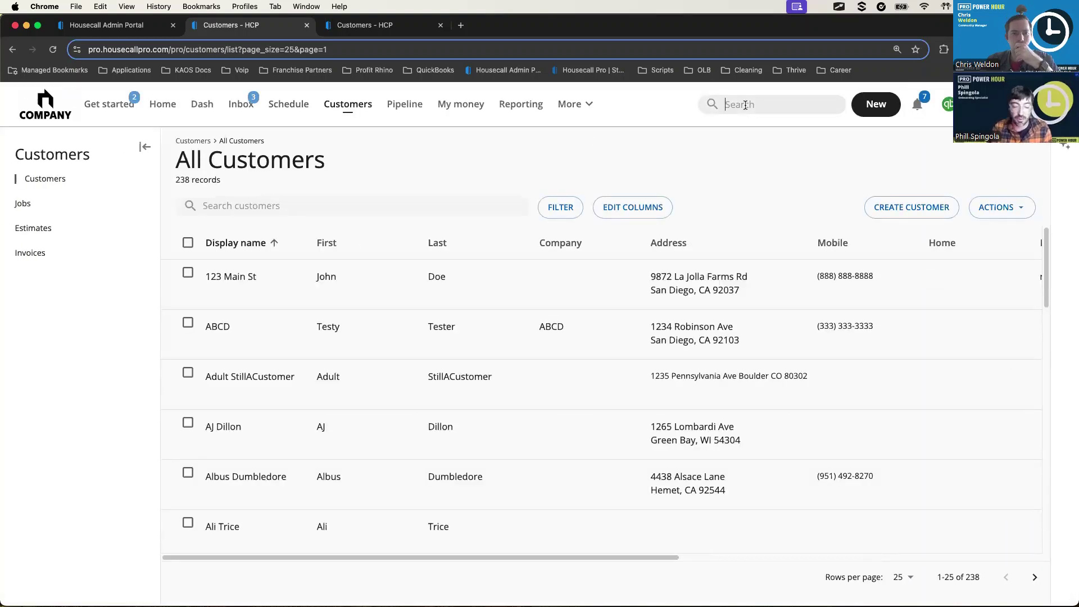
{"action": "type", "text": "mezzi"}
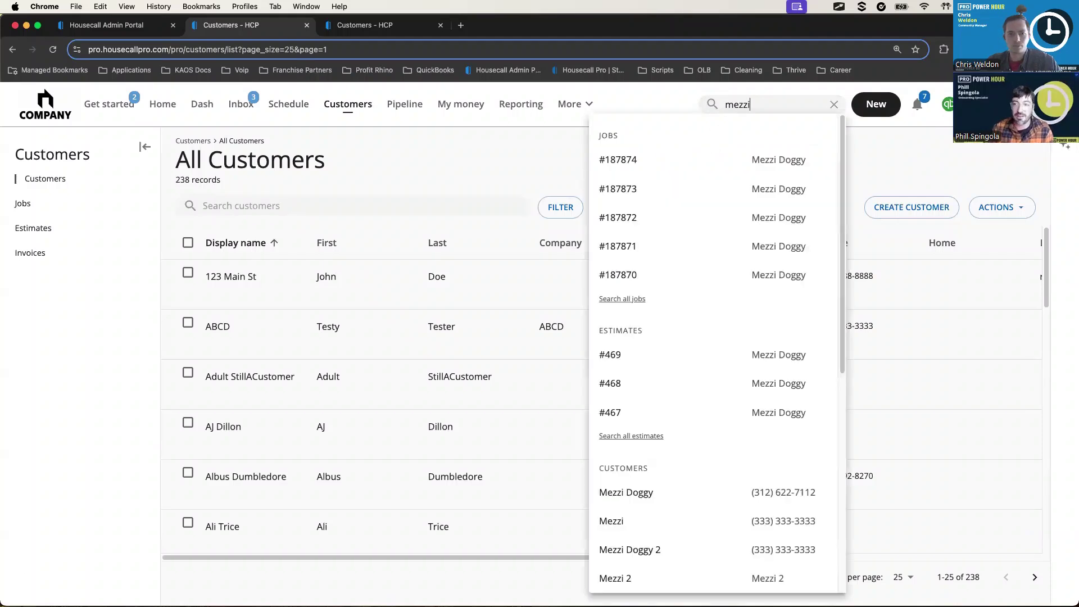
{"action": "left_click", "coordinate": [653, 491]}
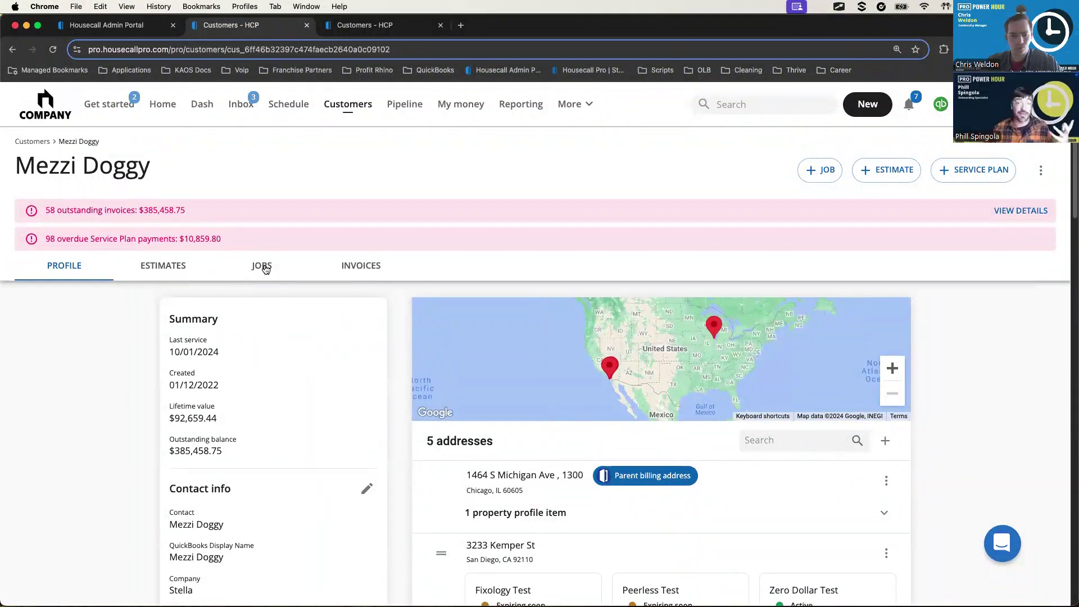
{"action": "left_click", "coordinate": [264, 267]}
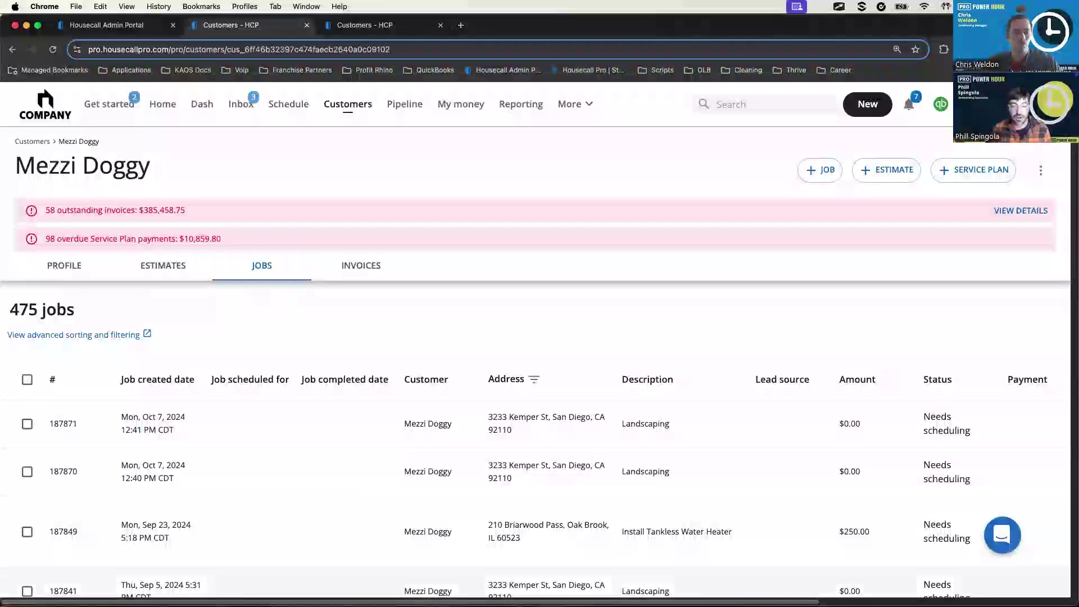
Select the first three jobs in the customer's job list for batch billing.
{"action": "scroll", "coordinate": [575, 422], "scroll_direction": "right", "scroll_amount": 5}
{"action": "scroll", "coordinate": [27, 427], "scroll_direction": "left", "scroll_amount": 5}
{"action": "left_click", "coordinate": [27, 424]}
{"action": "left_click", "coordinate": [27, 471]}
{"action": "left_click", "coordinate": [27, 532]}
{"action": "scroll", "coordinate": [27, 531], "scroll_direction": "right", "scroll_amount": 2}
{"action": "scroll", "coordinate": [855, 581], "scroll_direction": "right", "scroll_amount": 4}
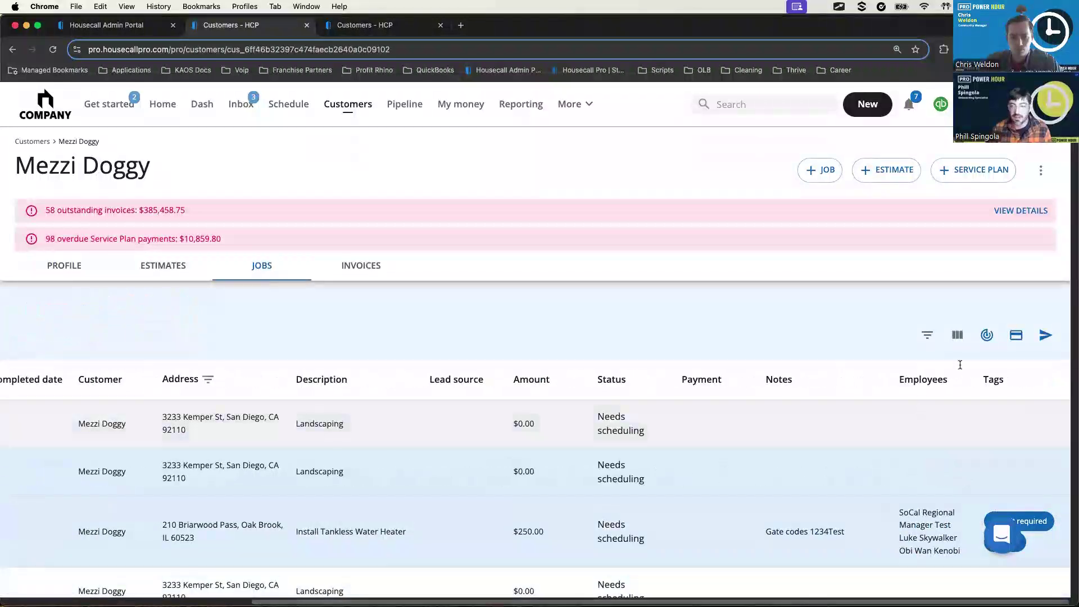
Preview the selected jobs' batch invoice and view their batch payment options, closing both without sending or recording anything.
{"action": "left_click", "coordinate": [1044, 336]}
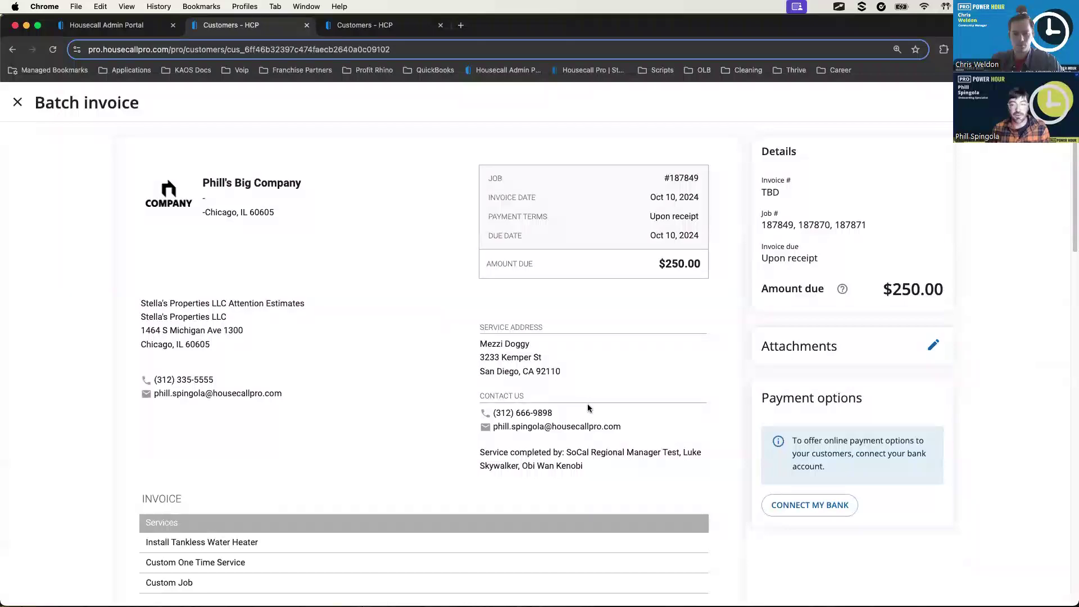
{"action": "scroll", "coordinate": [587, 407], "scroll_direction": "down", "scroll_amount": 10}
{"action": "scroll", "coordinate": [588, 415], "scroll_direction": "down", "scroll_amount": 5}
{"action": "scroll", "coordinate": [588, 416], "scroll_direction": "up", "scroll_amount": 5}
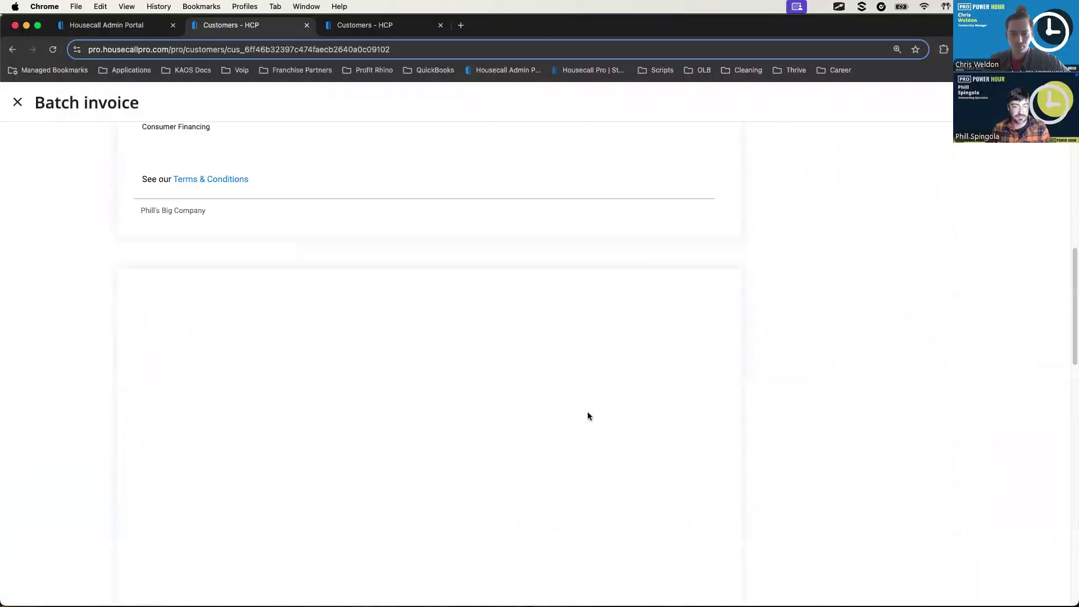
{"action": "left_click", "coordinate": [18, 103]}
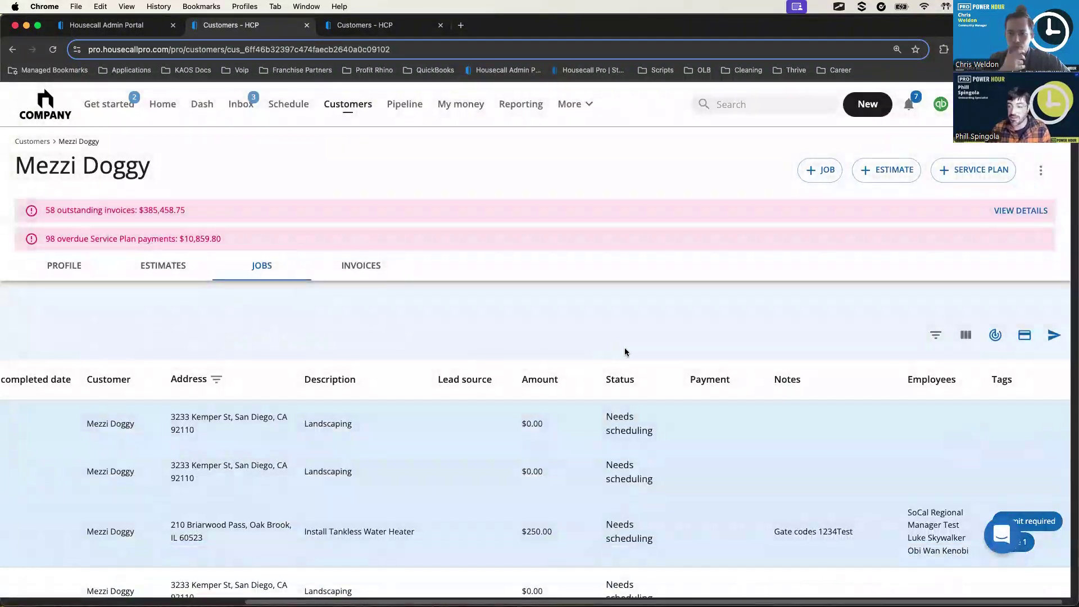
{"action": "left_click", "coordinate": [1024, 336]}
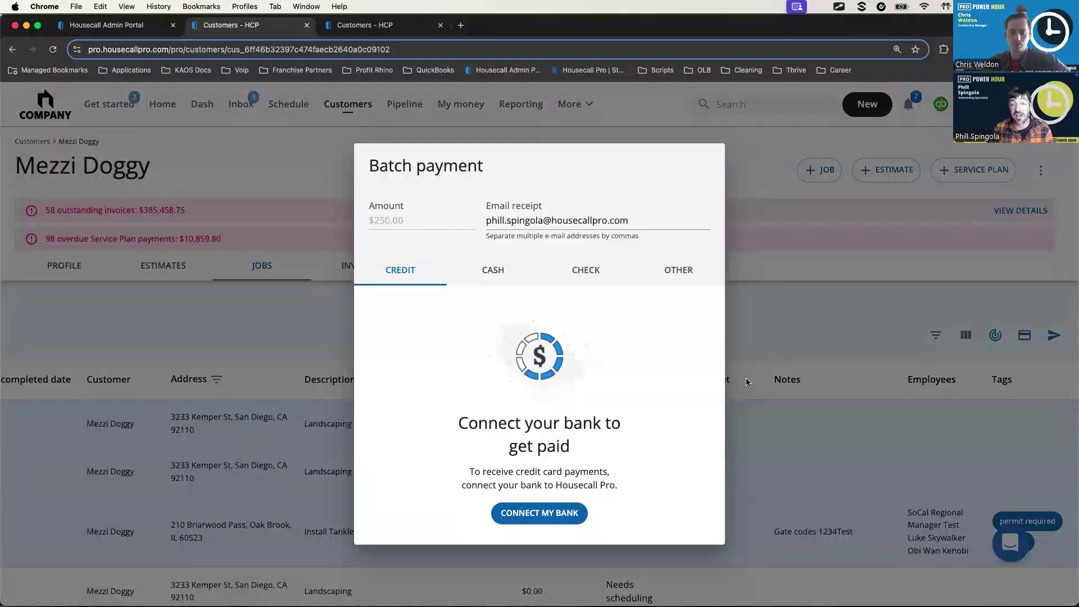
{"action": "left_click", "coordinate": [746, 382]}
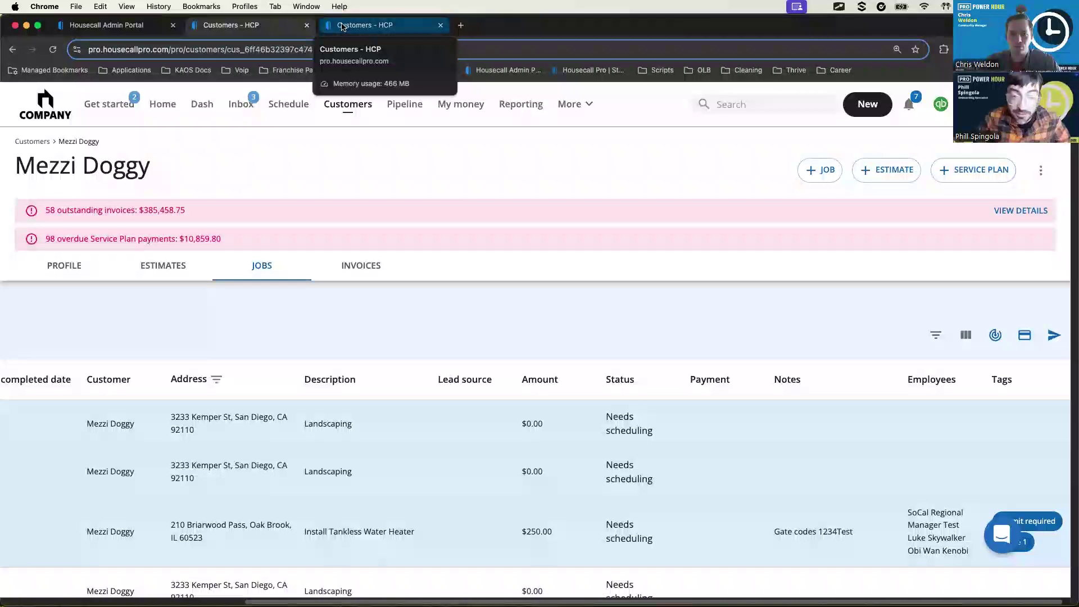
List the jobs of all customers and reopen the fully paid job.
{"action": "left_click", "coordinate": [344, 107]}
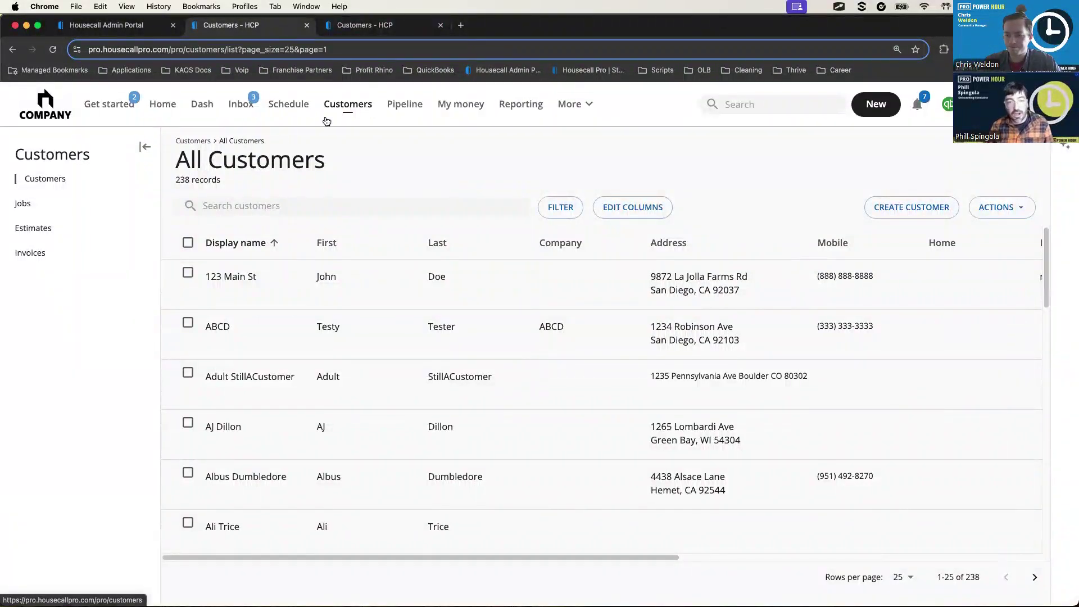
{"action": "left_click", "coordinate": [102, 209]}
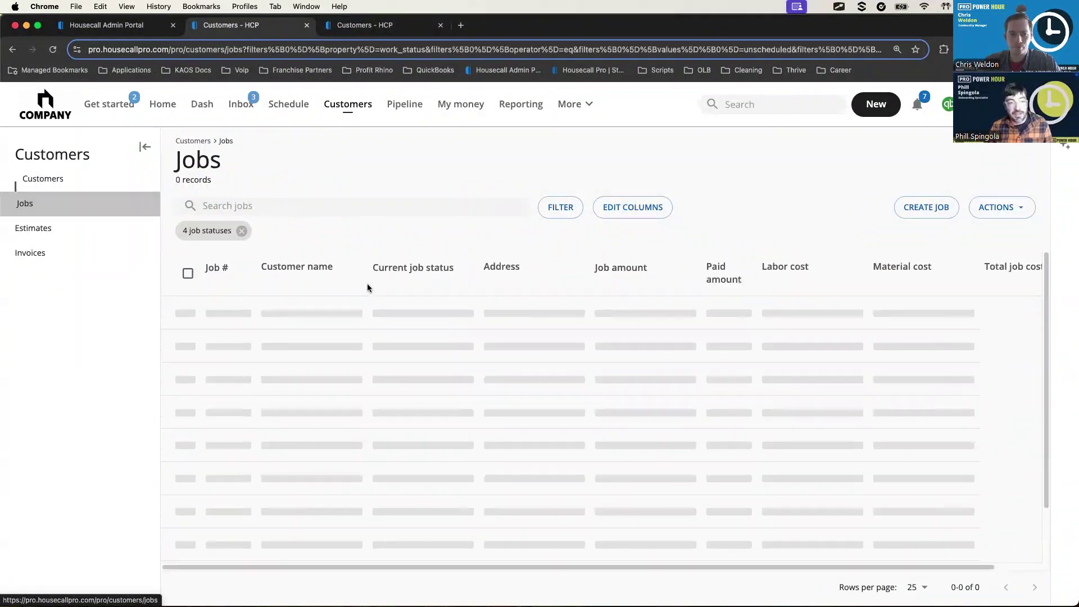
{"action": "left_click", "coordinate": [353, 319]}
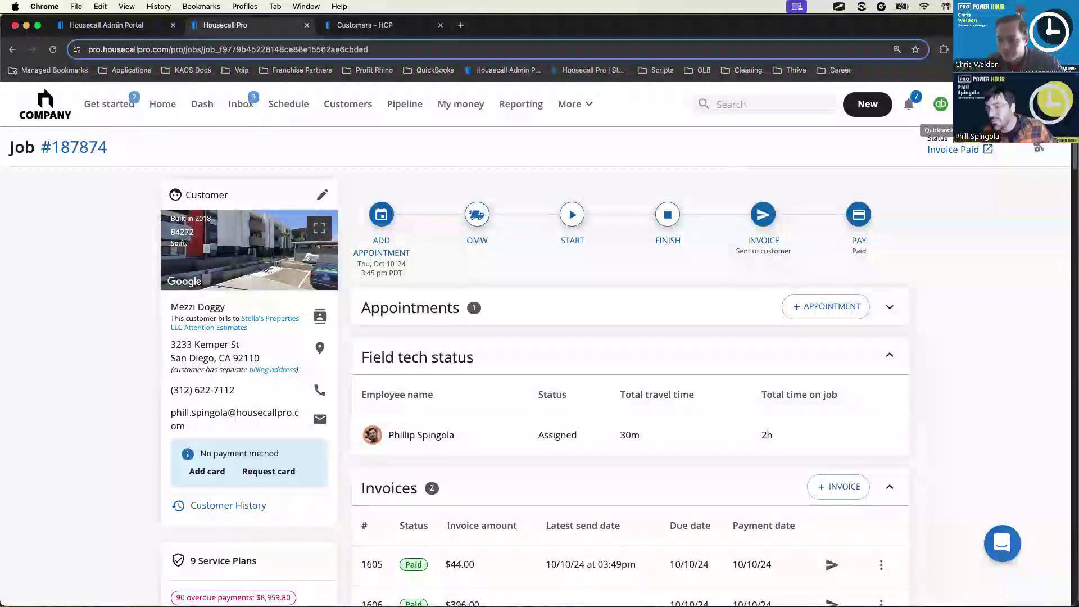
View the available apps, close them, and look over the paid job's service line items.
{"action": "left_click", "coordinate": [955, 104]}
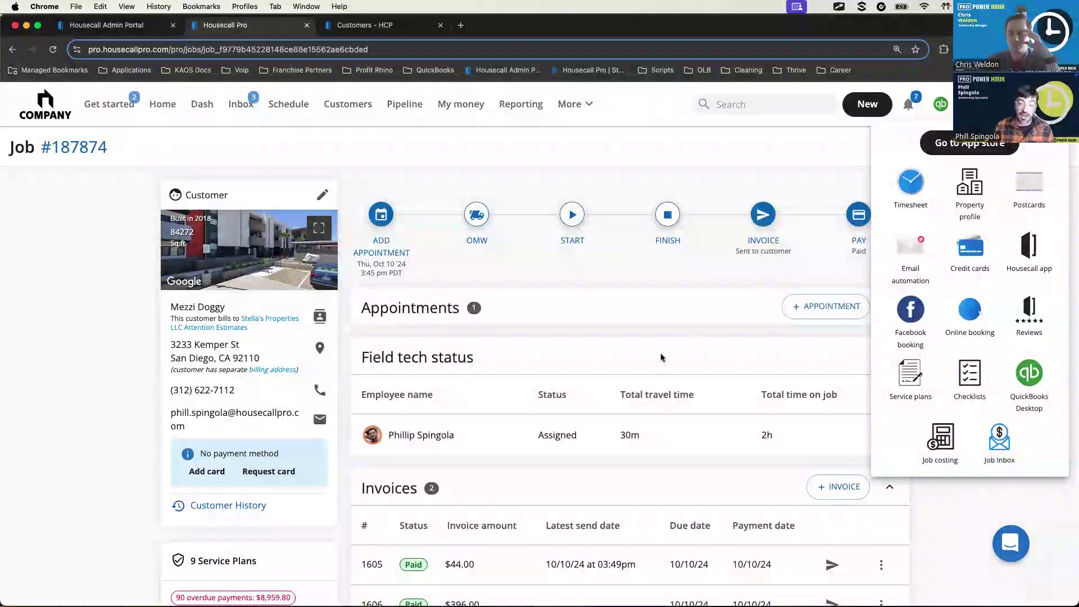
{"action": "left_click", "coordinate": [517, 389]}
{"action": "scroll", "coordinate": [517, 388], "scroll_direction": "down", "scroll_amount": 15}
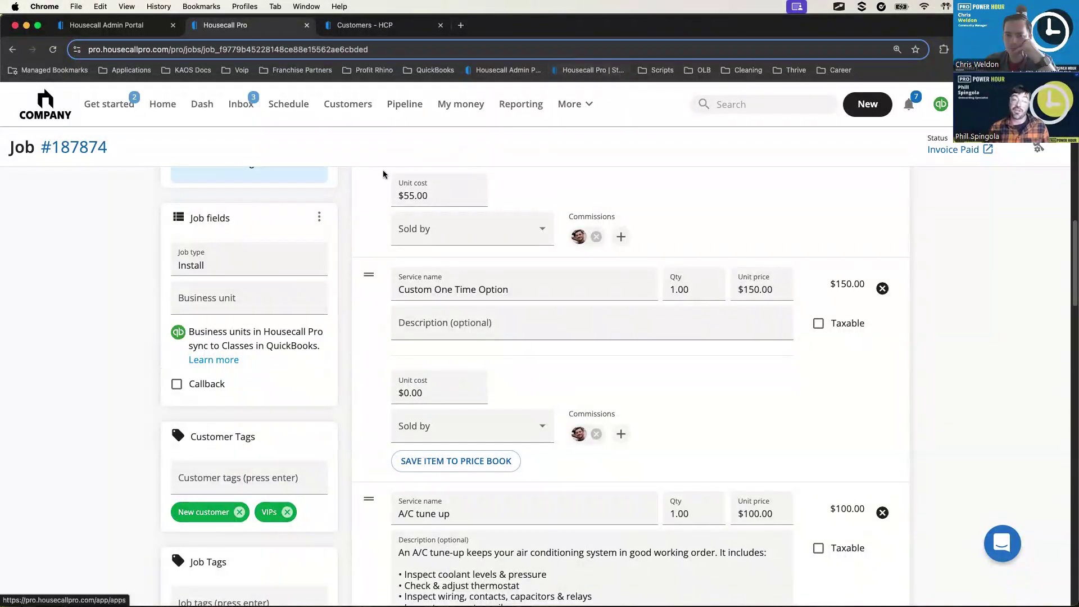
{"action": "scroll", "coordinate": [383, 174], "scroll_direction": "up", "scroll_amount": 15}
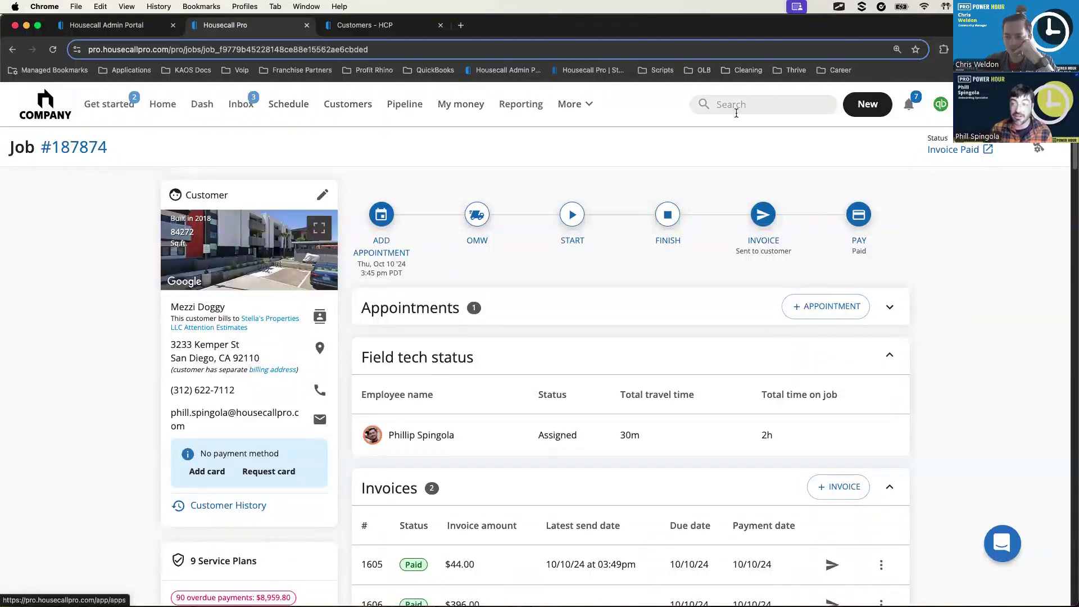
Look through the estimate and job lists, open the first customer in the customer list, and view that customer's invoices.
{"action": "left_click", "coordinate": [342, 109]}
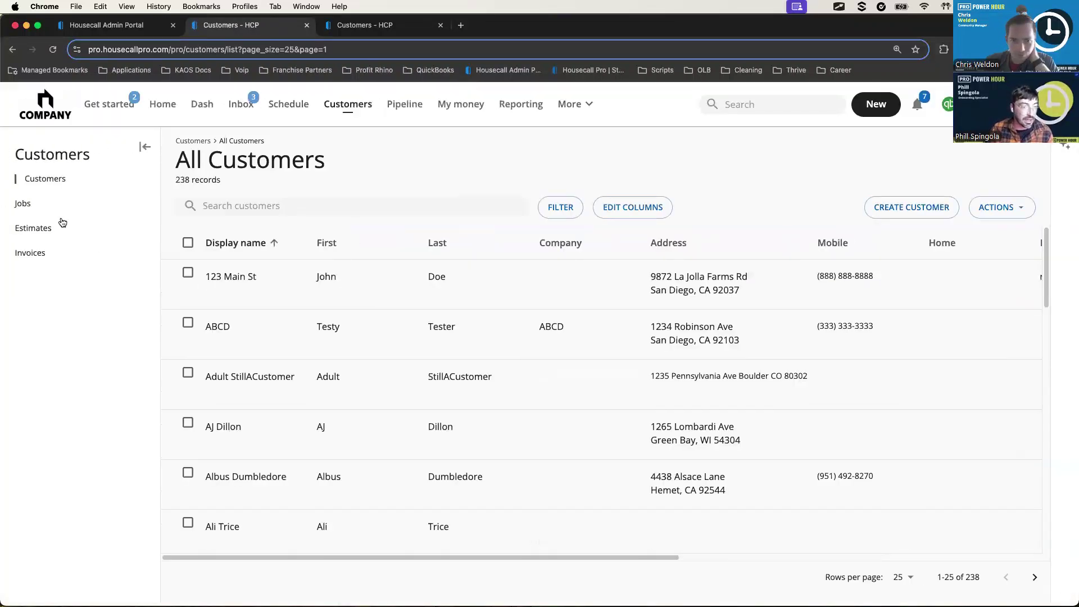
{"action": "left_click", "coordinate": [59, 228]}
{"action": "left_click", "coordinate": [75, 209]}
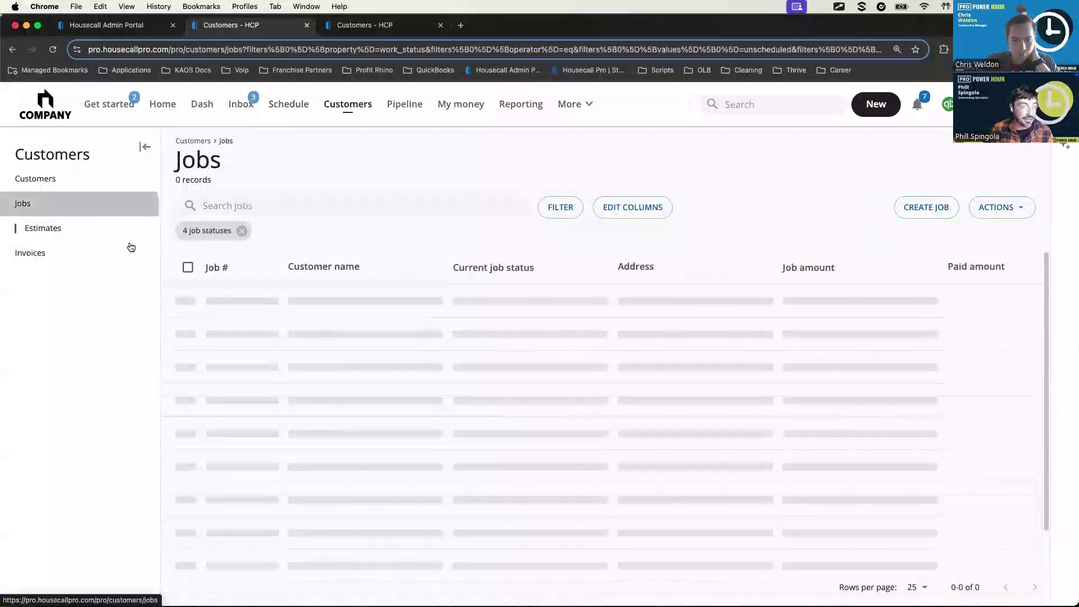
{"action": "left_click", "coordinate": [103, 178]}
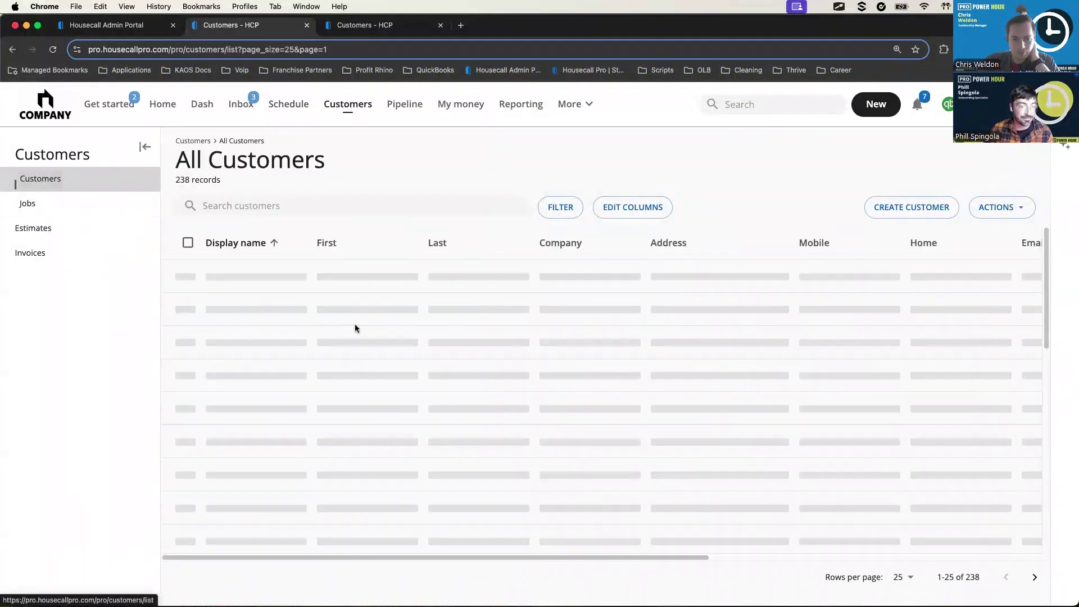
{"action": "left_click", "coordinate": [284, 286]}
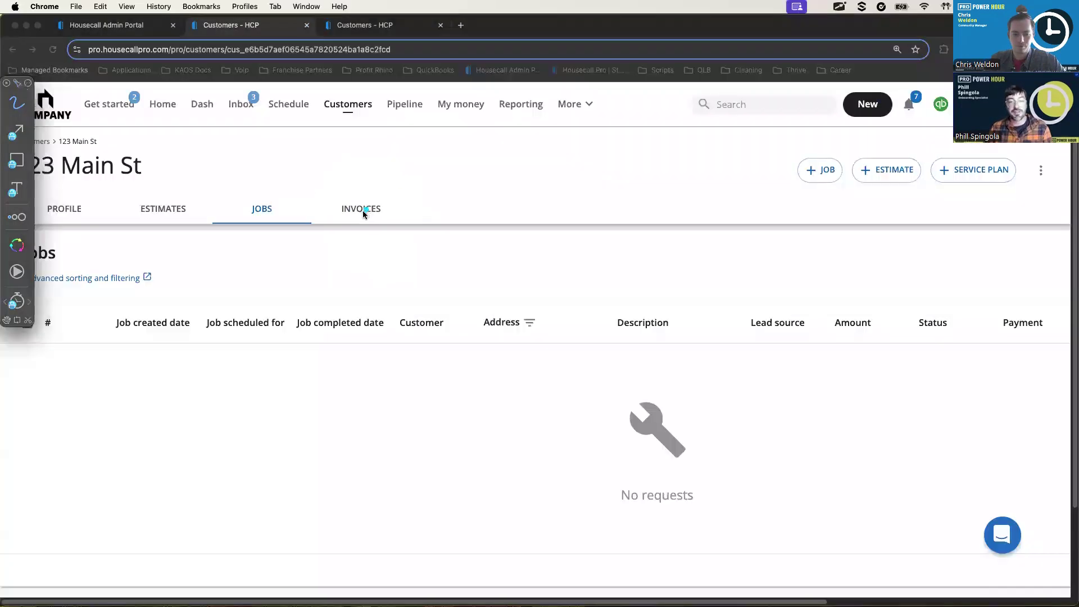
{"action": "left_click", "coordinate": [362, 211]}
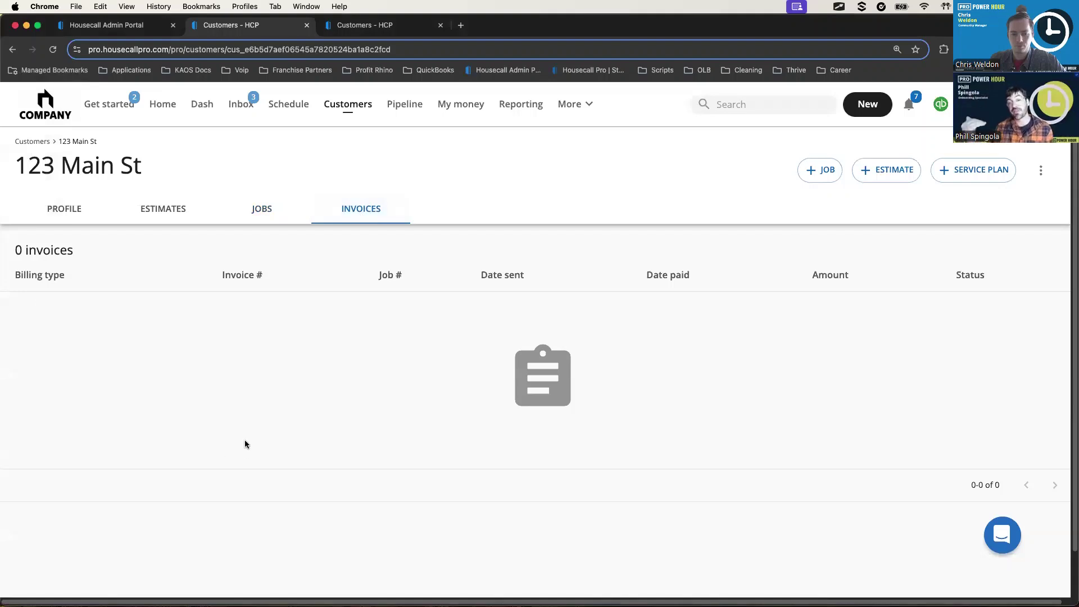
Examine the customer's invoice table and its Status column using on-screen annotations, and close the annotation tool.
{"action": "key", "text": "alt+Tab"}
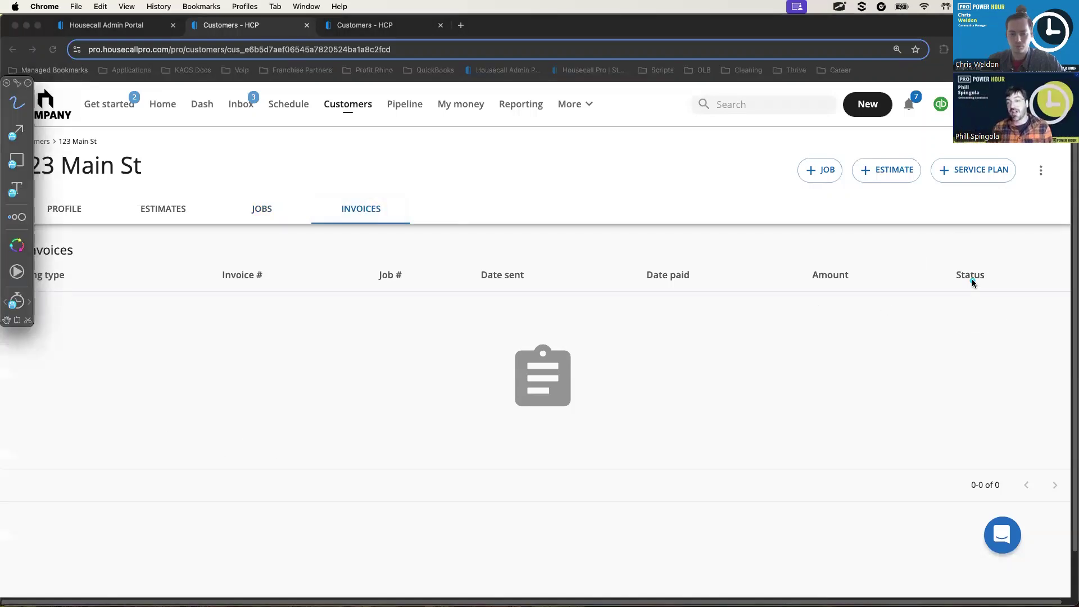
{"action": "key", "text": "f"}
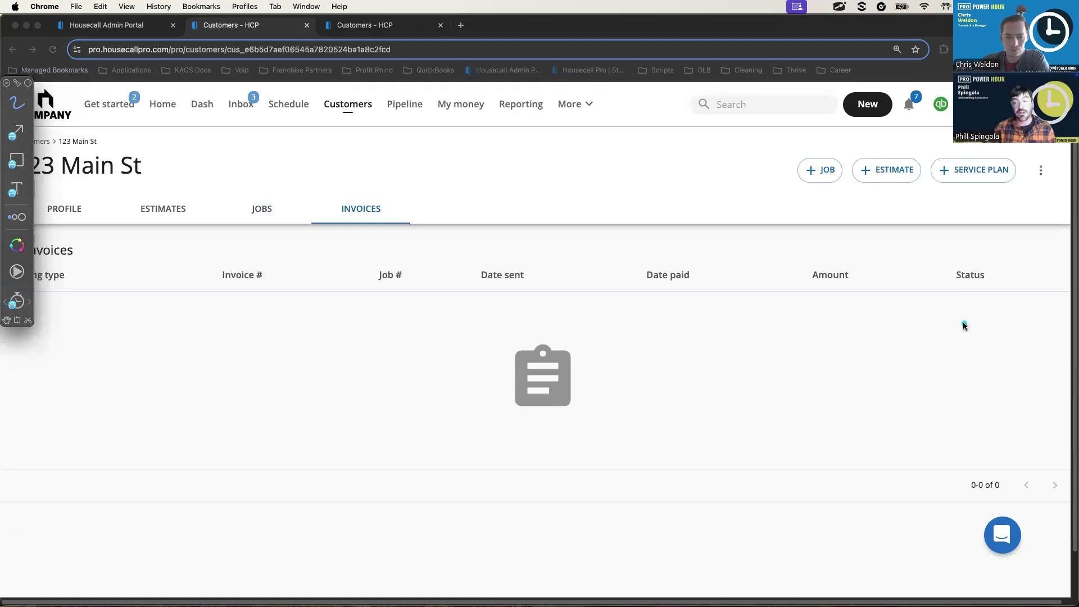
{"action": "left_click_drag", "start_coordinate": [695, 316], "coordinate": [312, 458]}
{"action": "left_click_drag", "start_coordinate": [324, 340], "coordinate": [597, 417]}
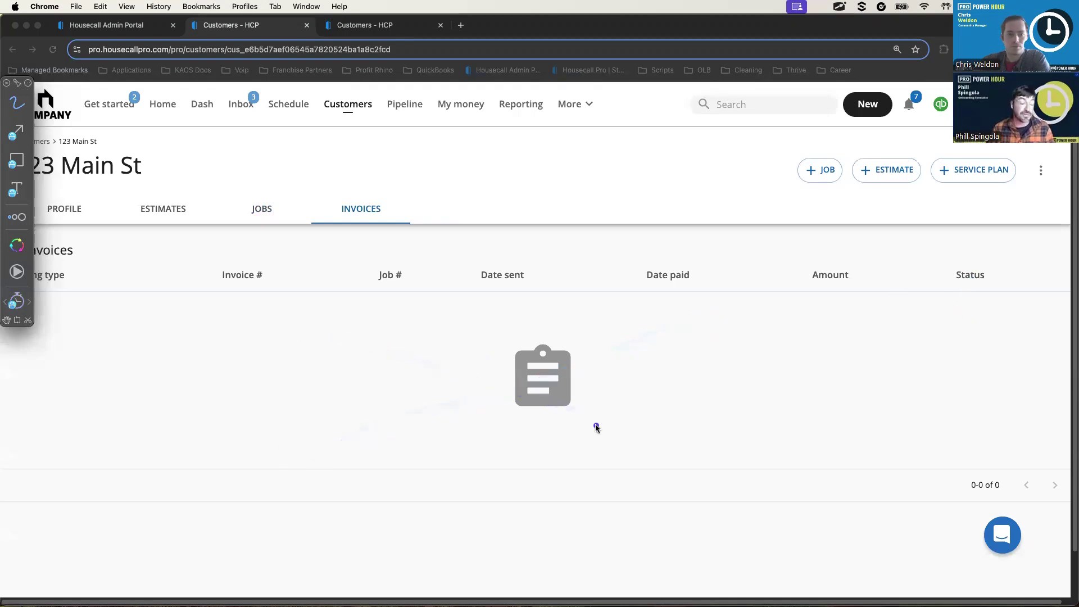
{"action": "key", "text": "Escape"}
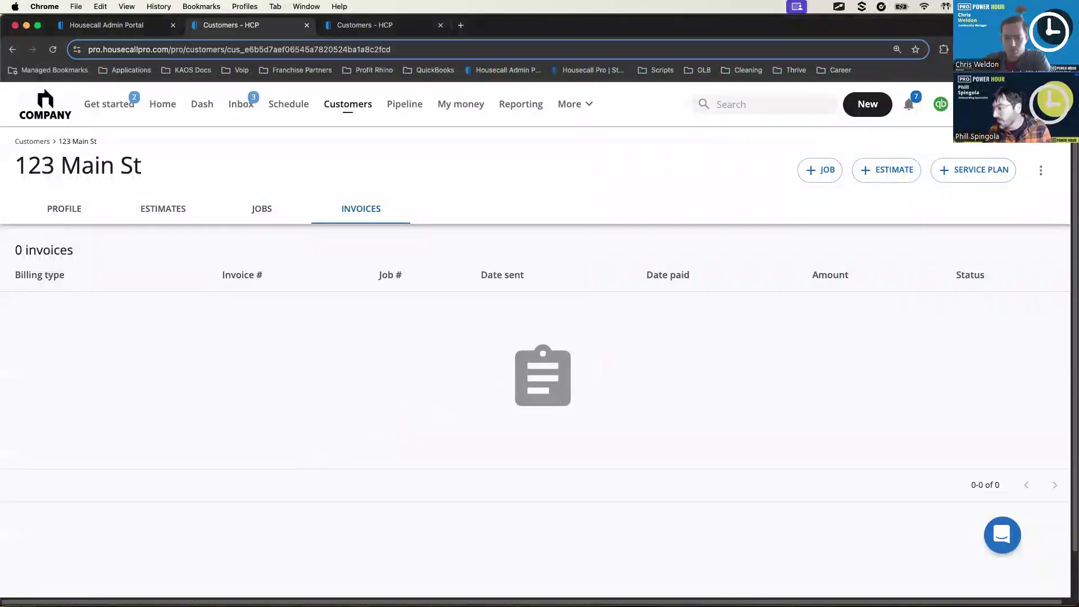